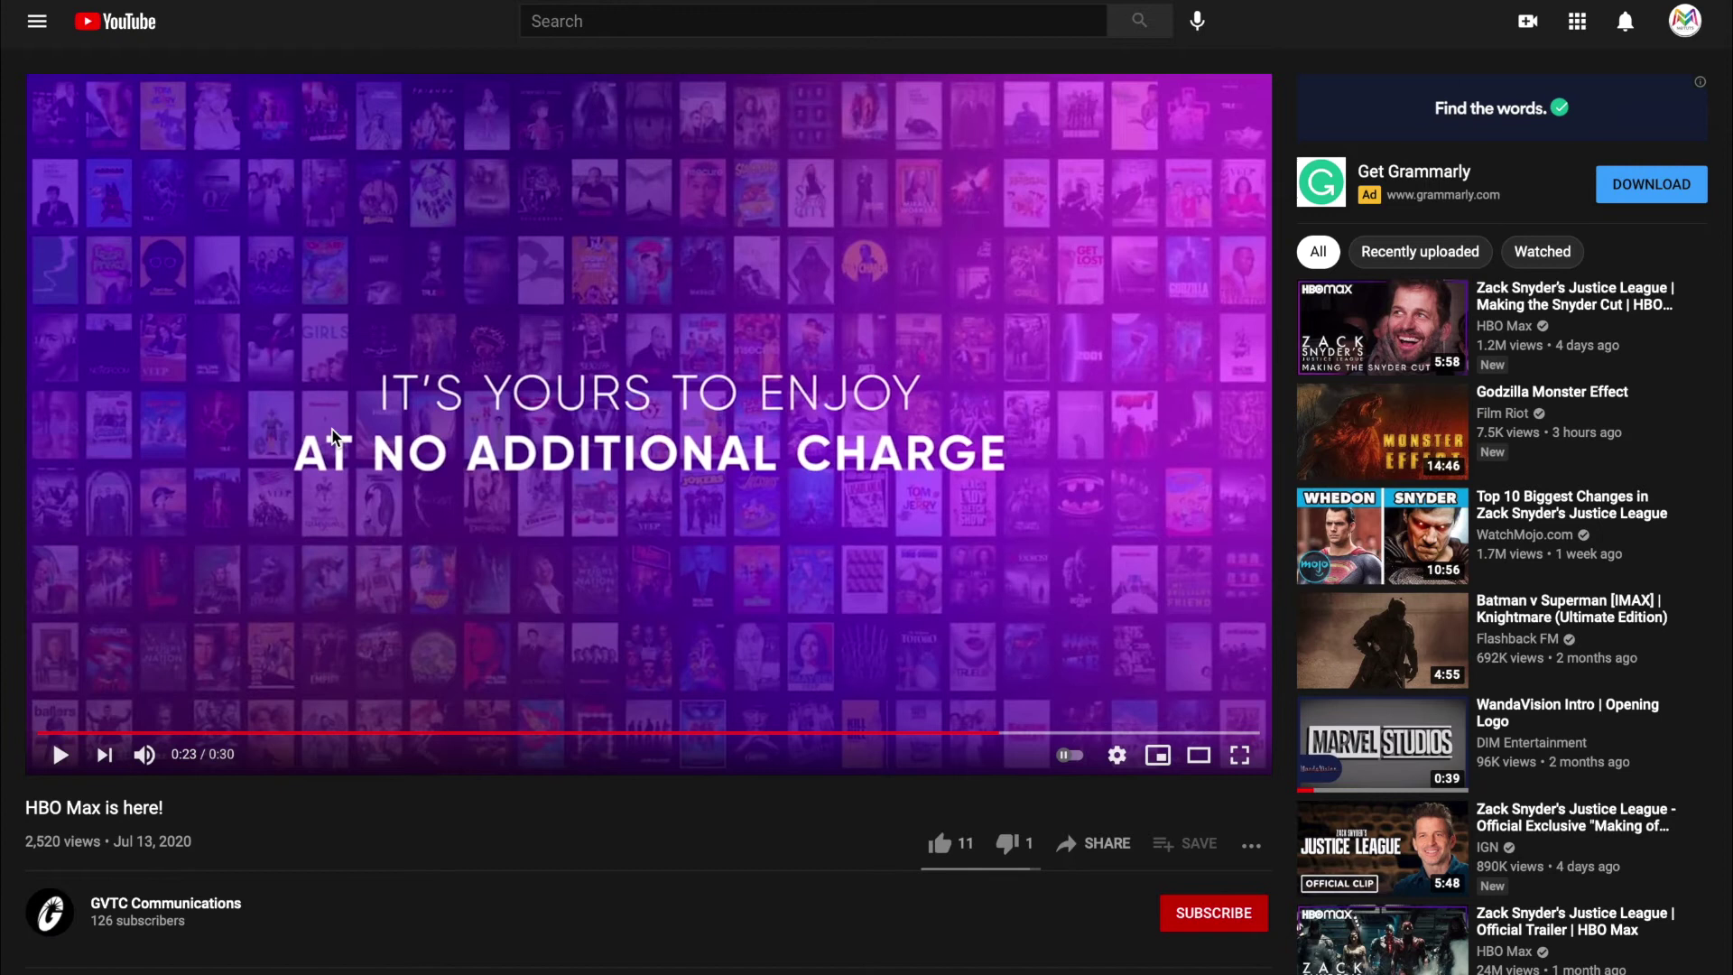
Step: Review the ending of the HBO Max is here! video, replaying the logo animation from about 0:25
left_click(334, 438)
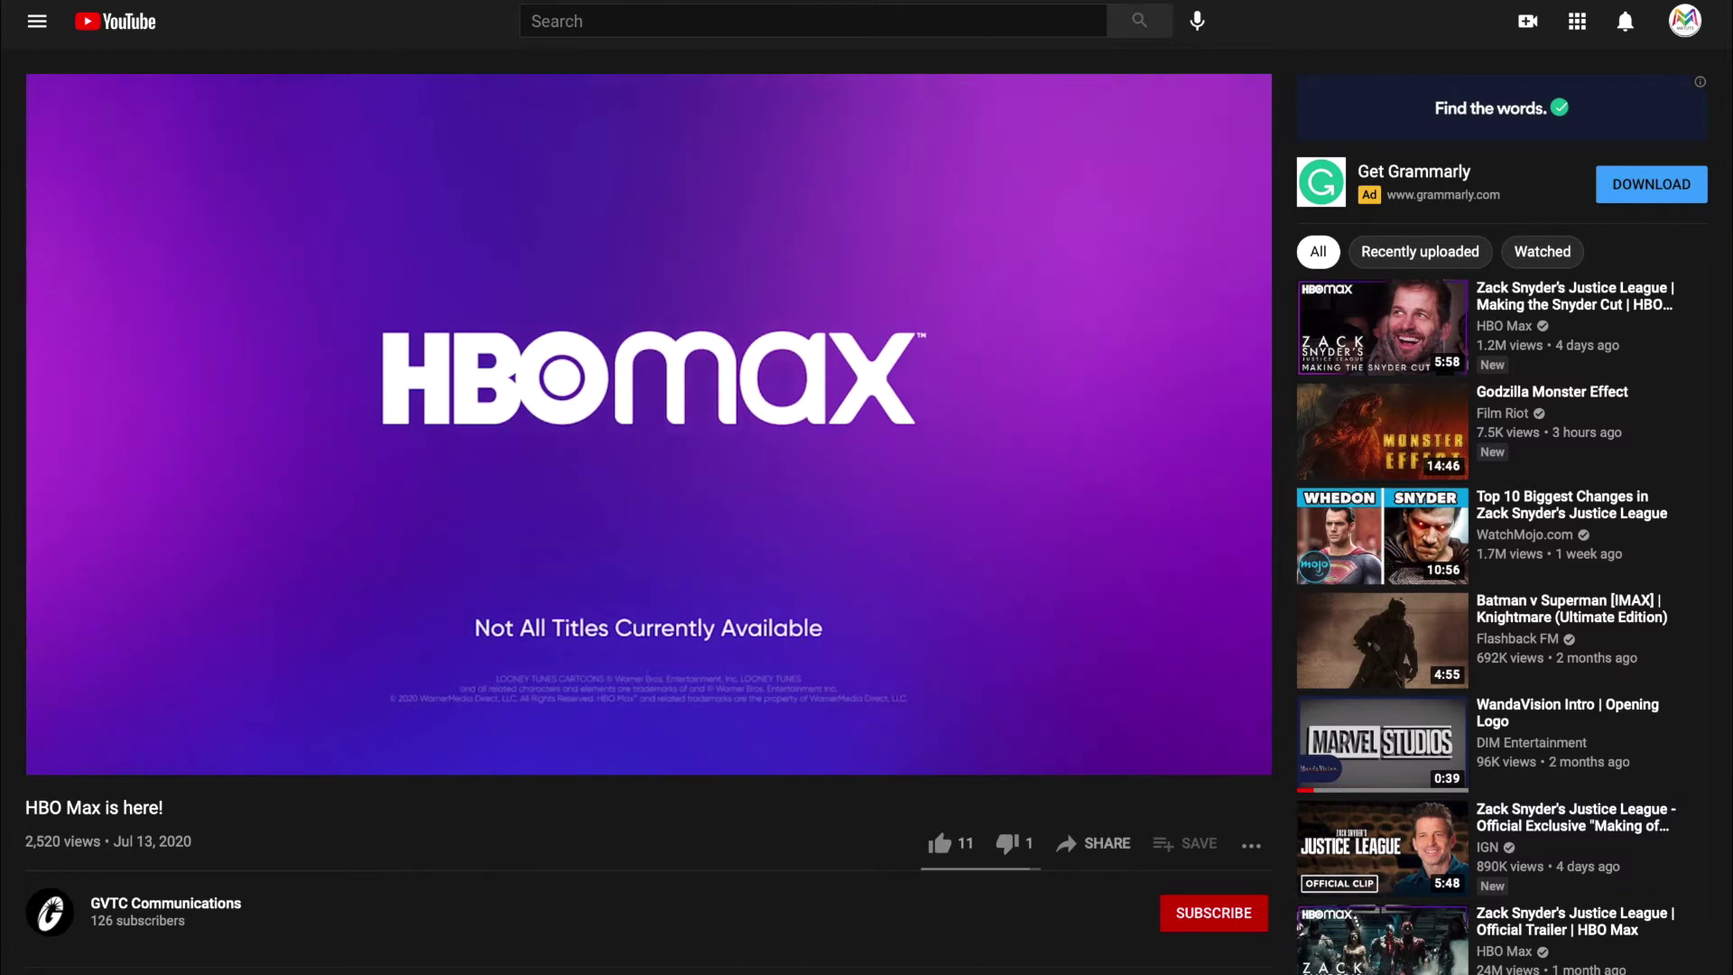
left_click(53, 738)
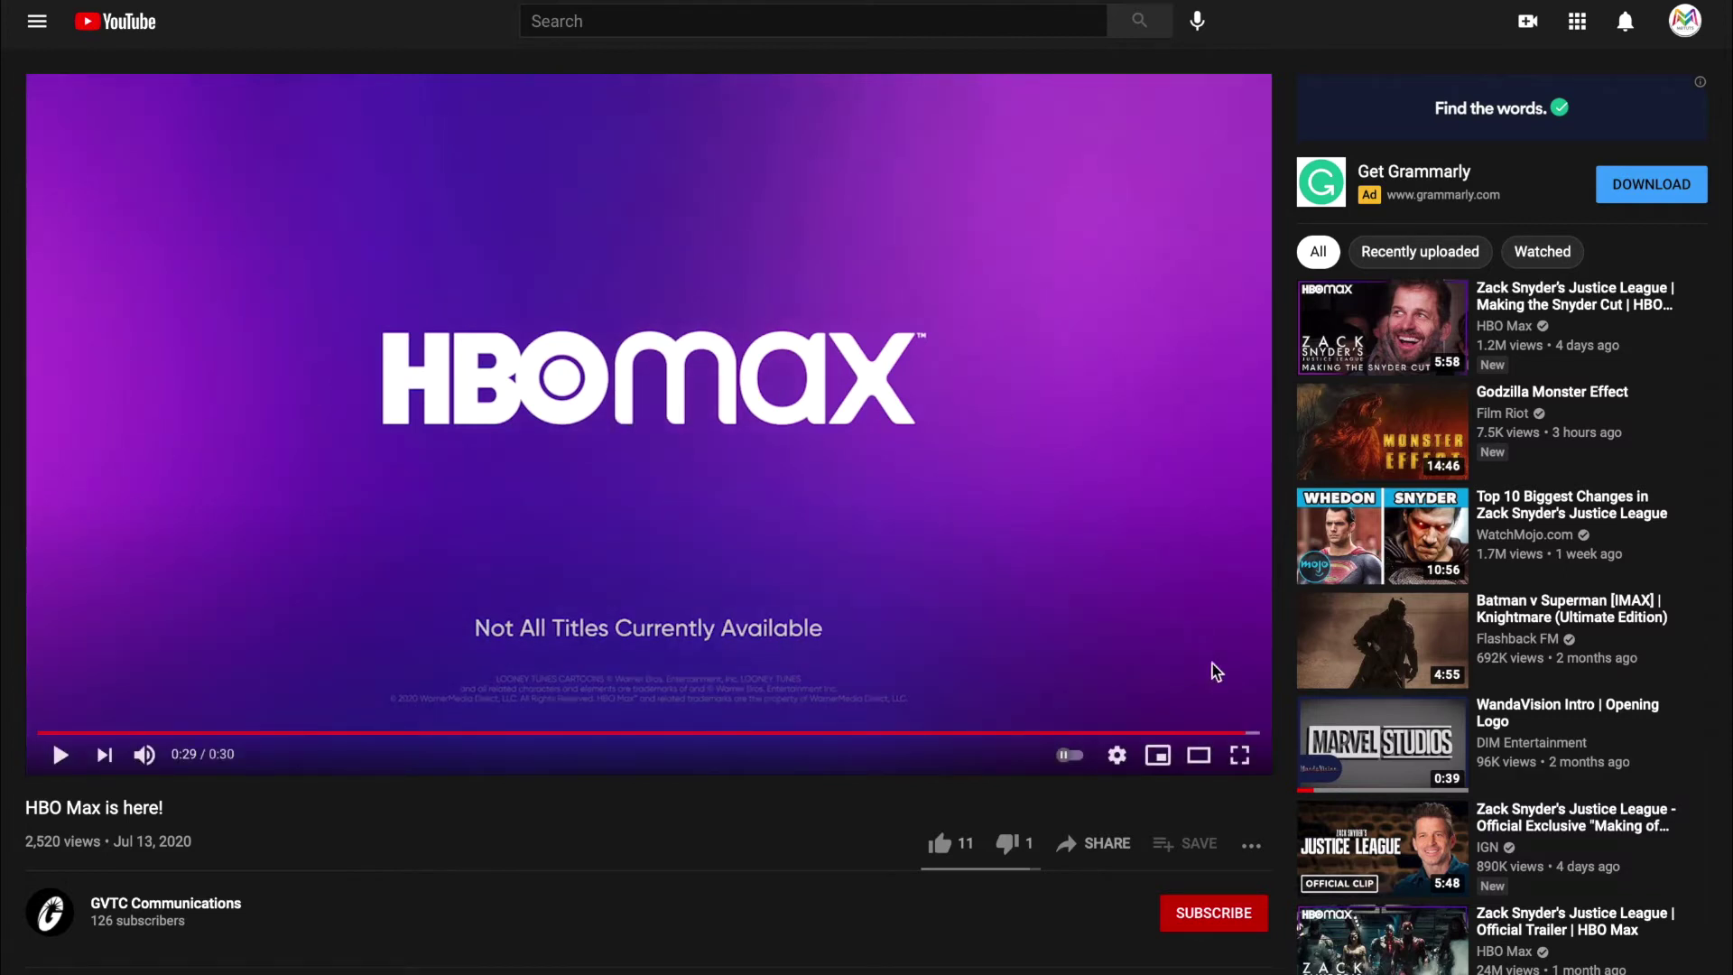
left_click_drag(1248, 739, 1060, 735)
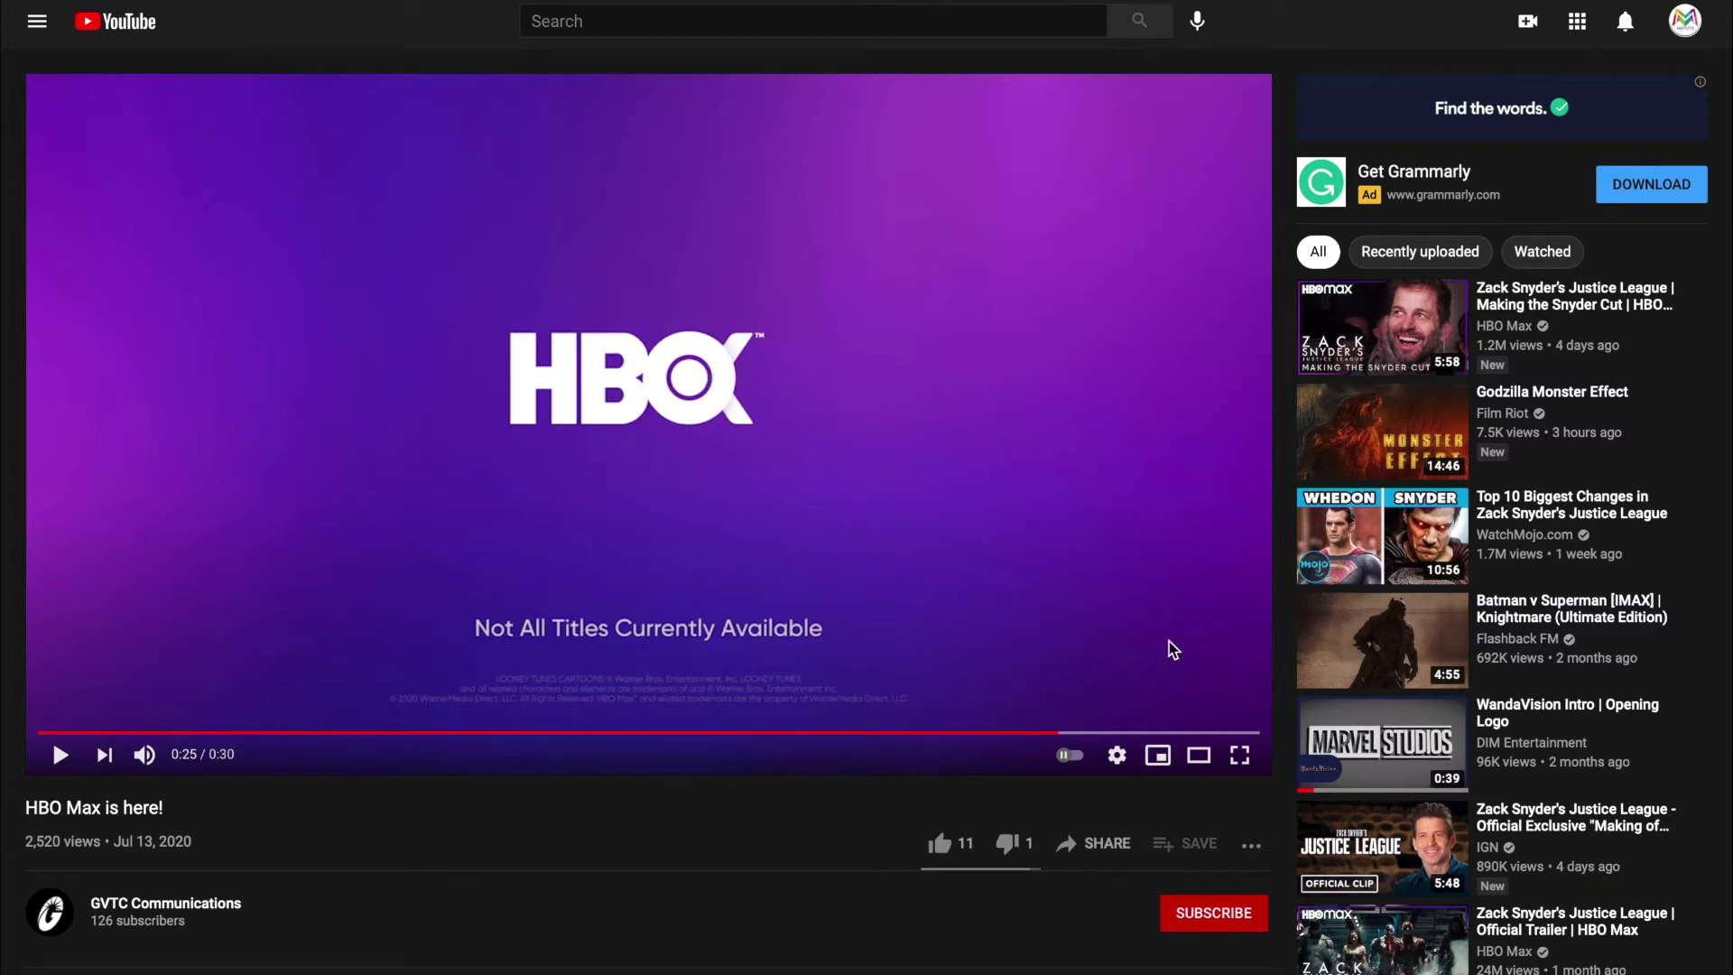
left_click(60, 753)
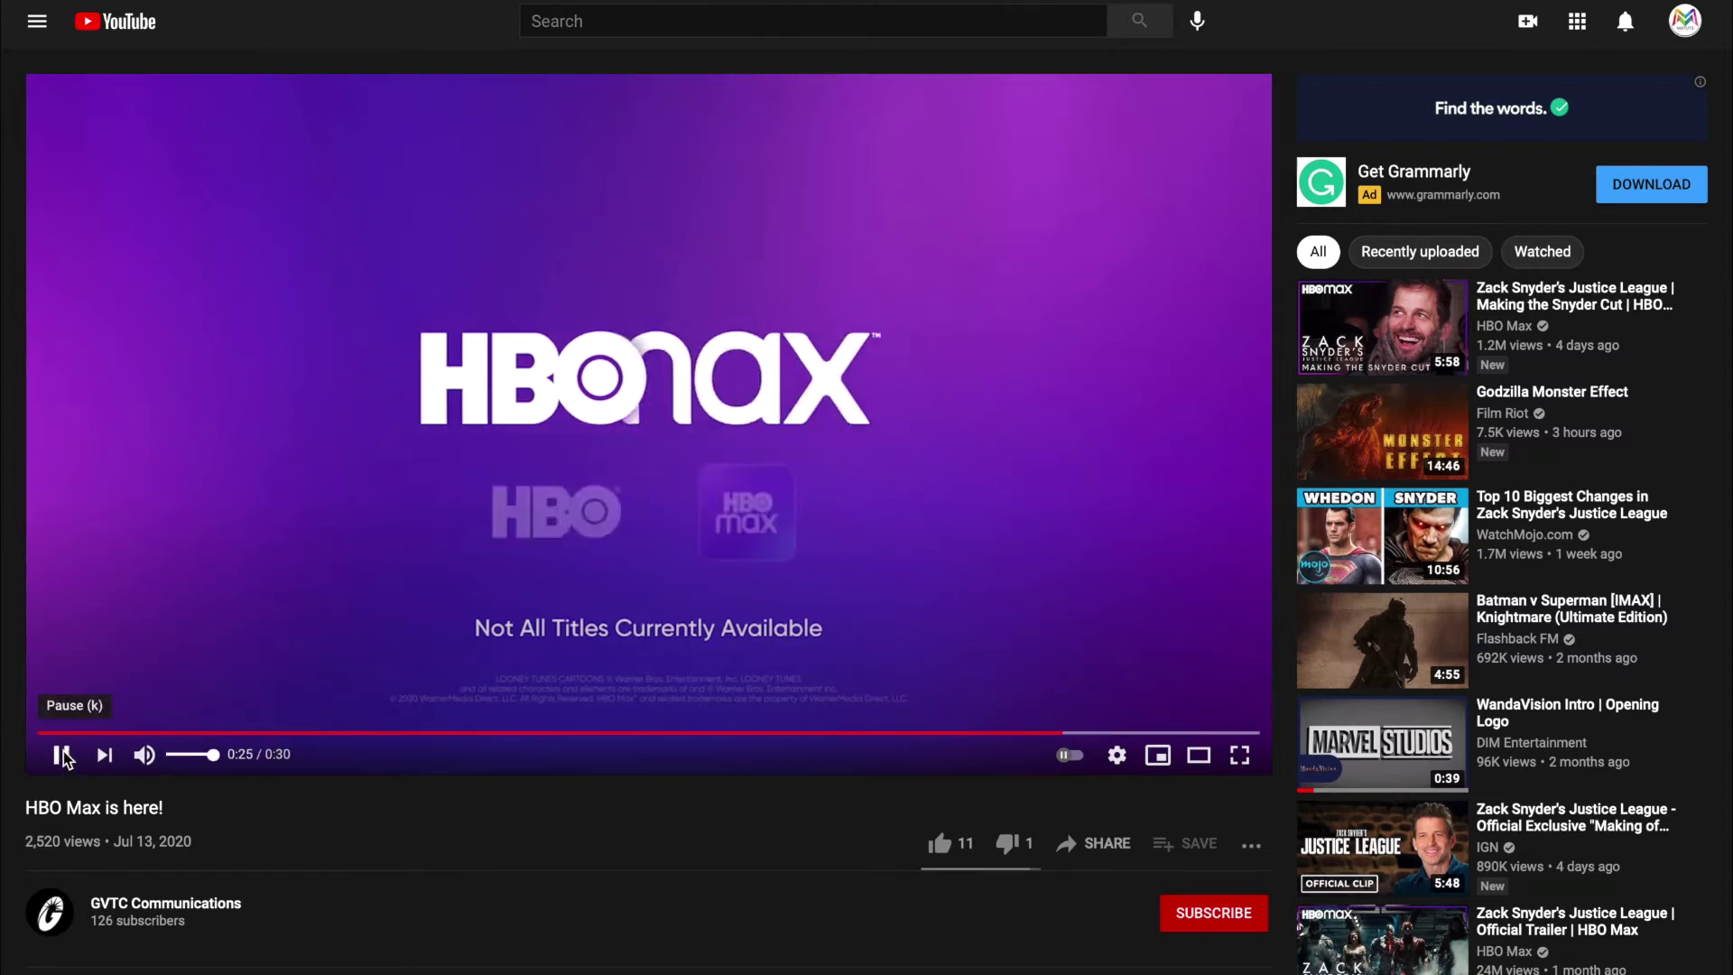
left_click(62, 753)
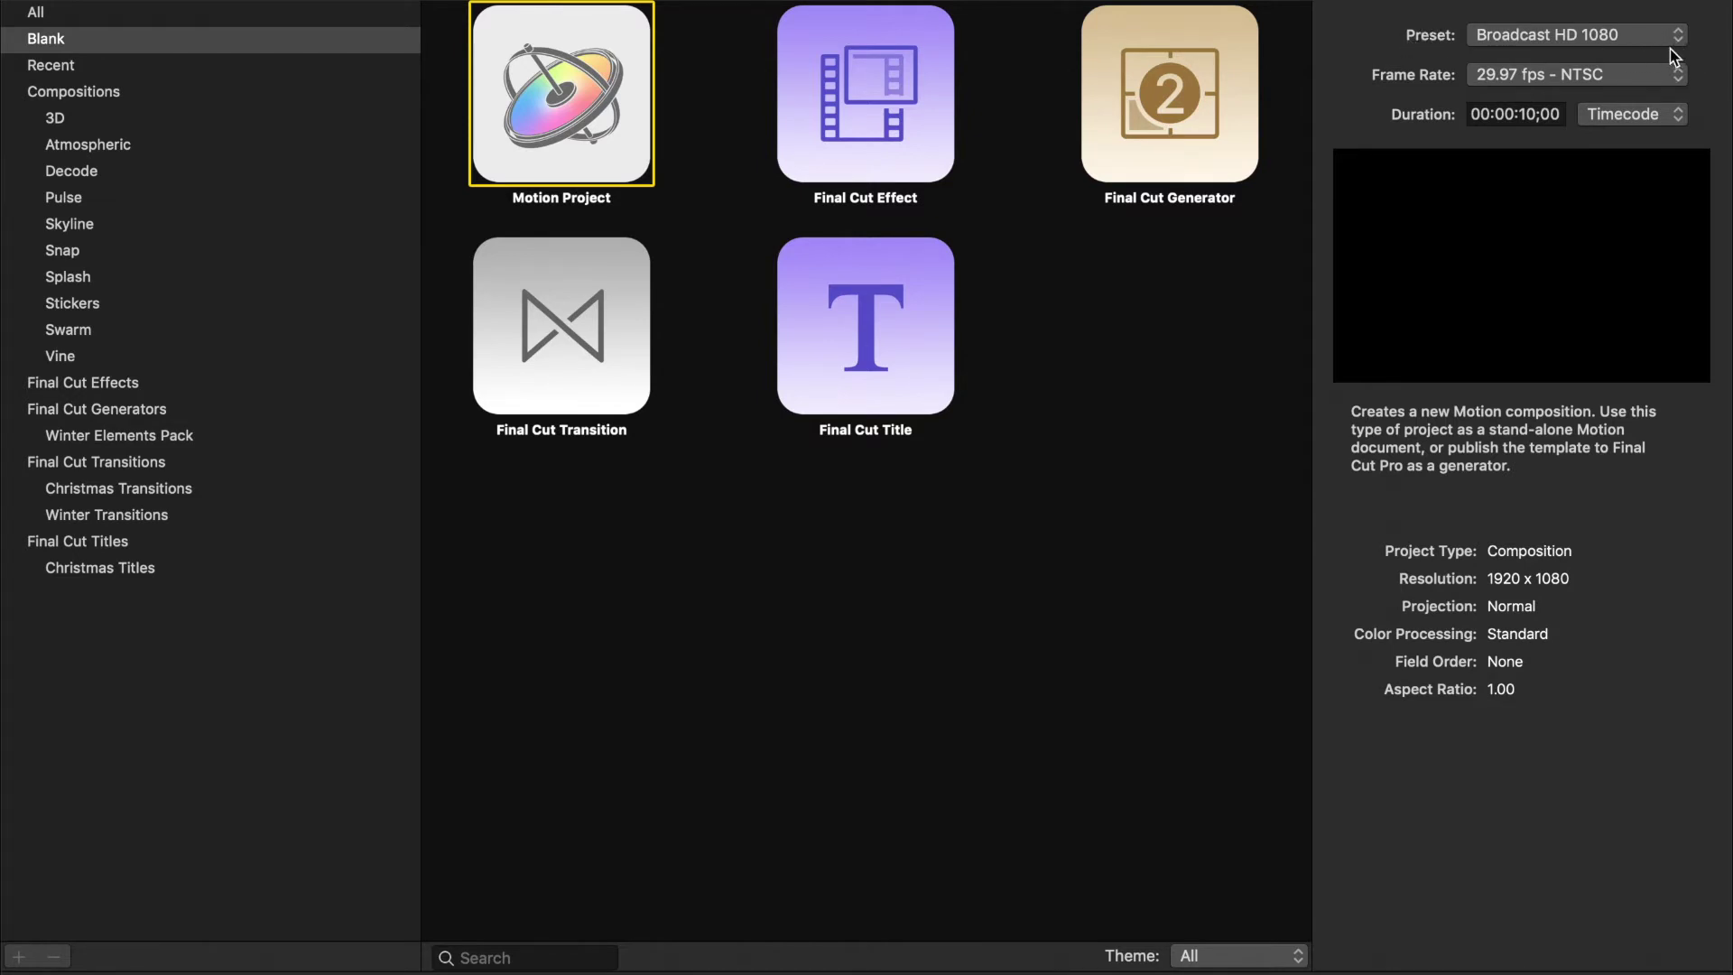
Step: Switch to Motion and create a blank Motion Project with the Broadcast HD 1080 preset at 24 fps
left_click(1681, 79)
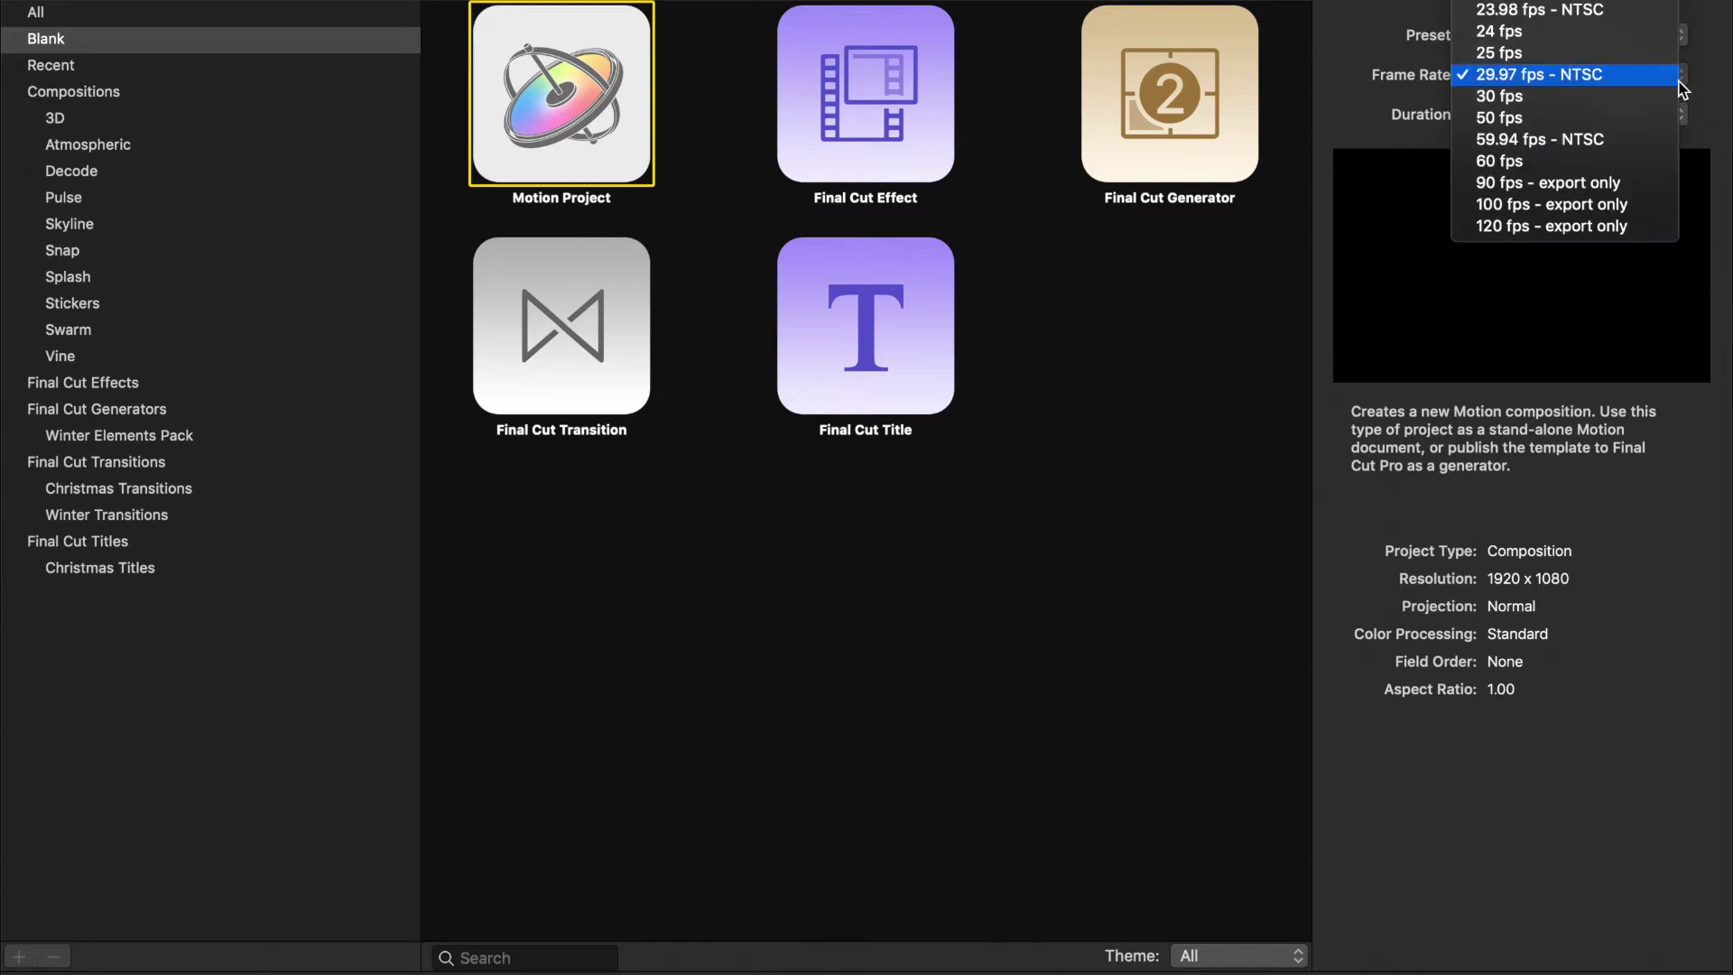
left_click(1541, 40)
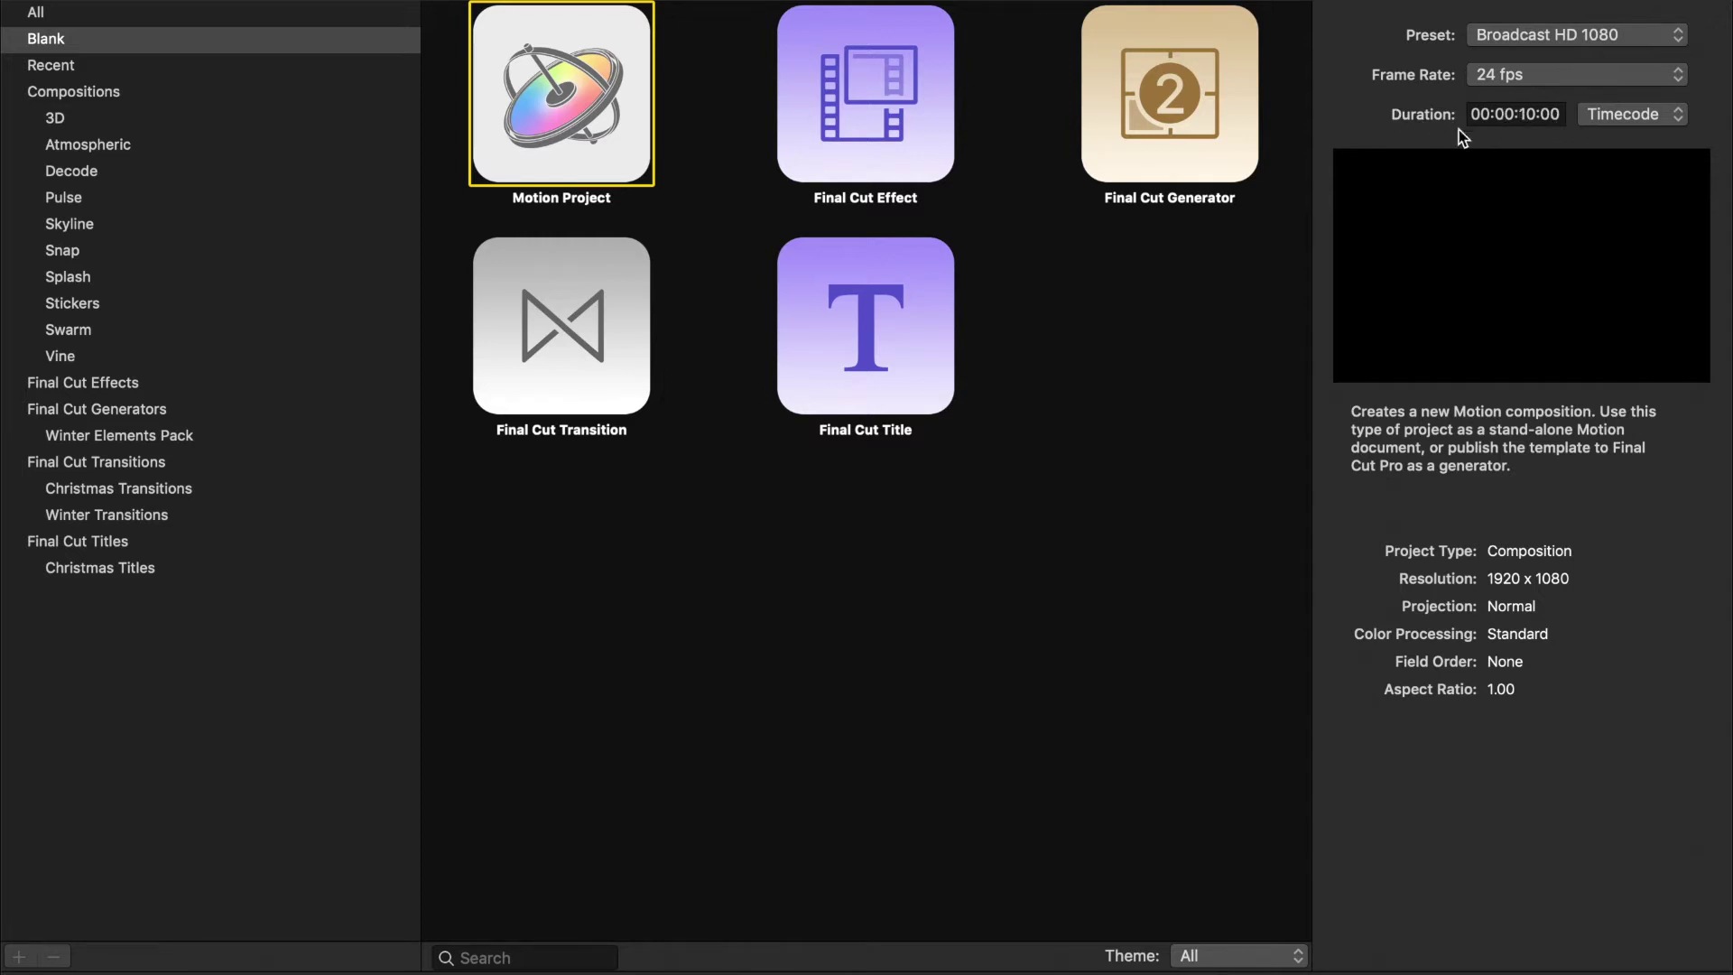
key("Return")
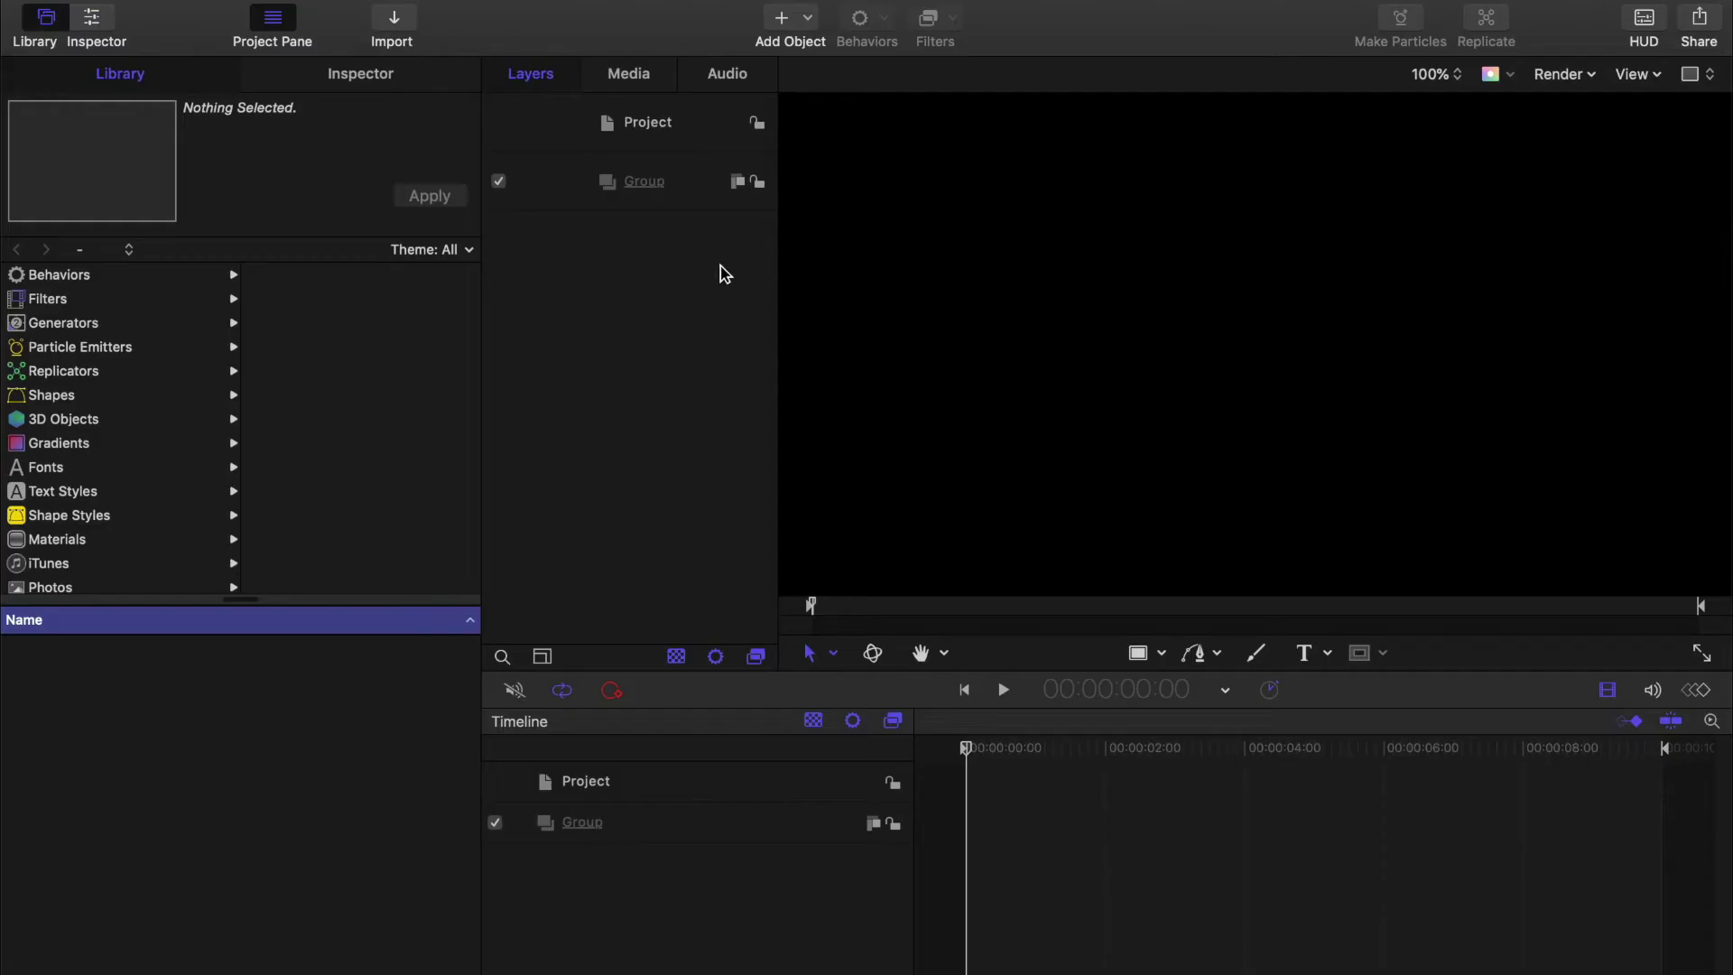
Step: Rename the project's default group as BACKGROUND
double_click(642, 181)
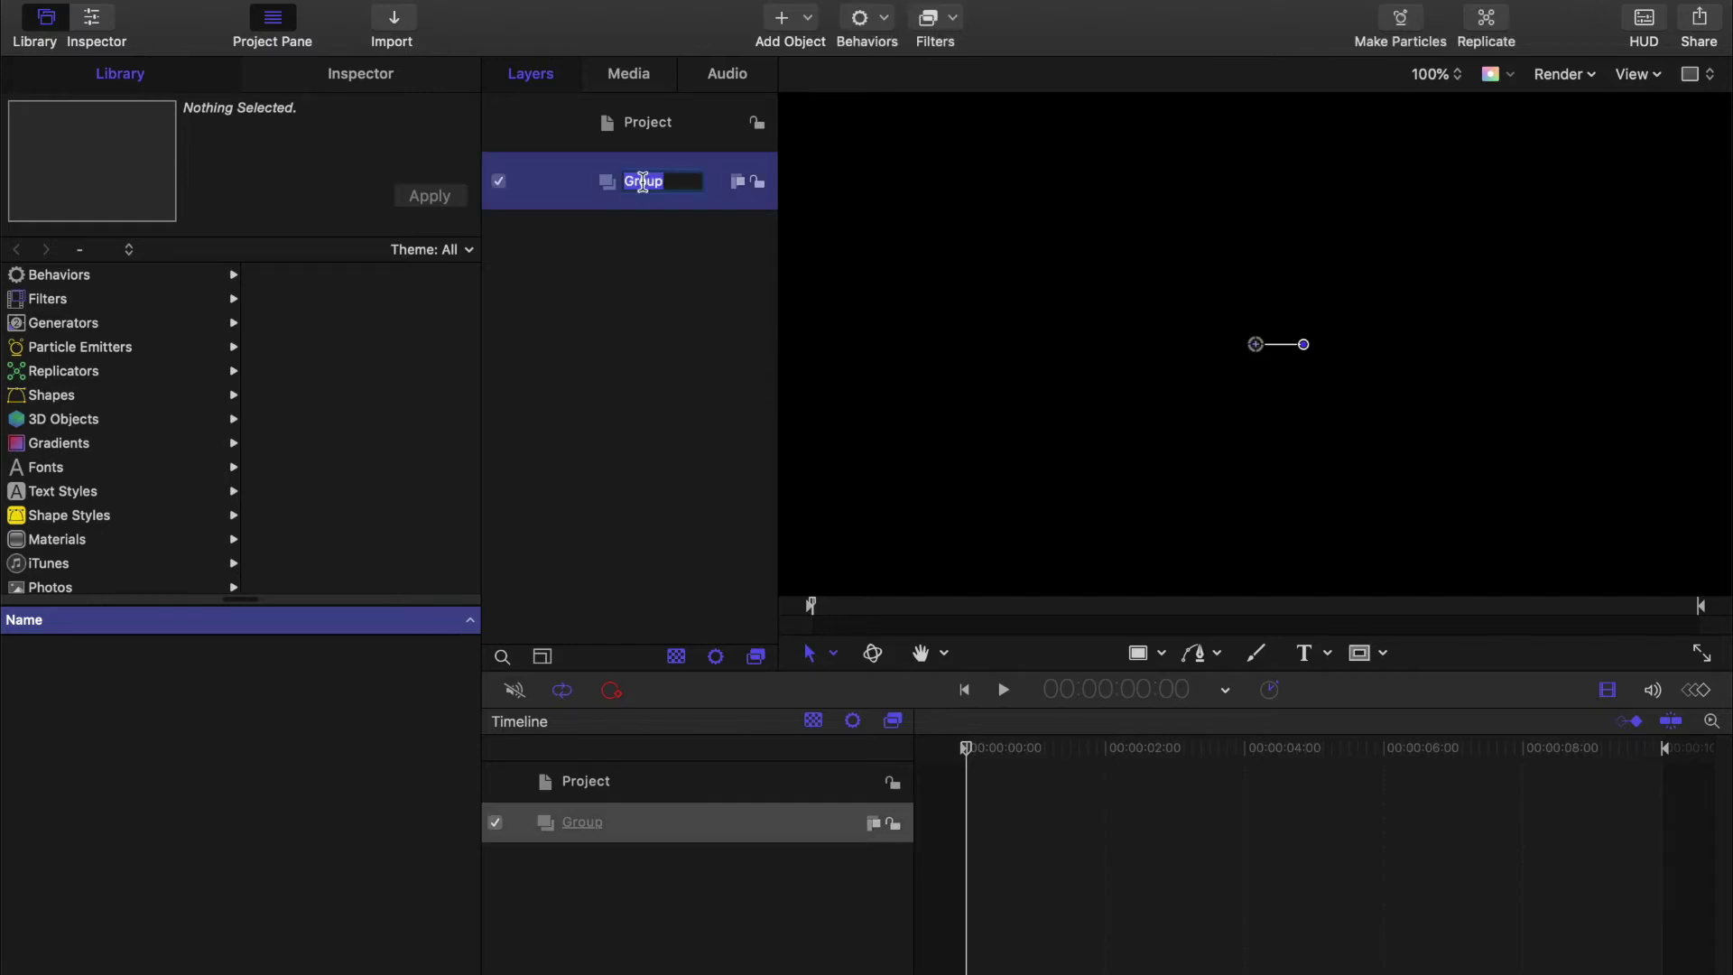
type("BACKGROUND")
key("Return")
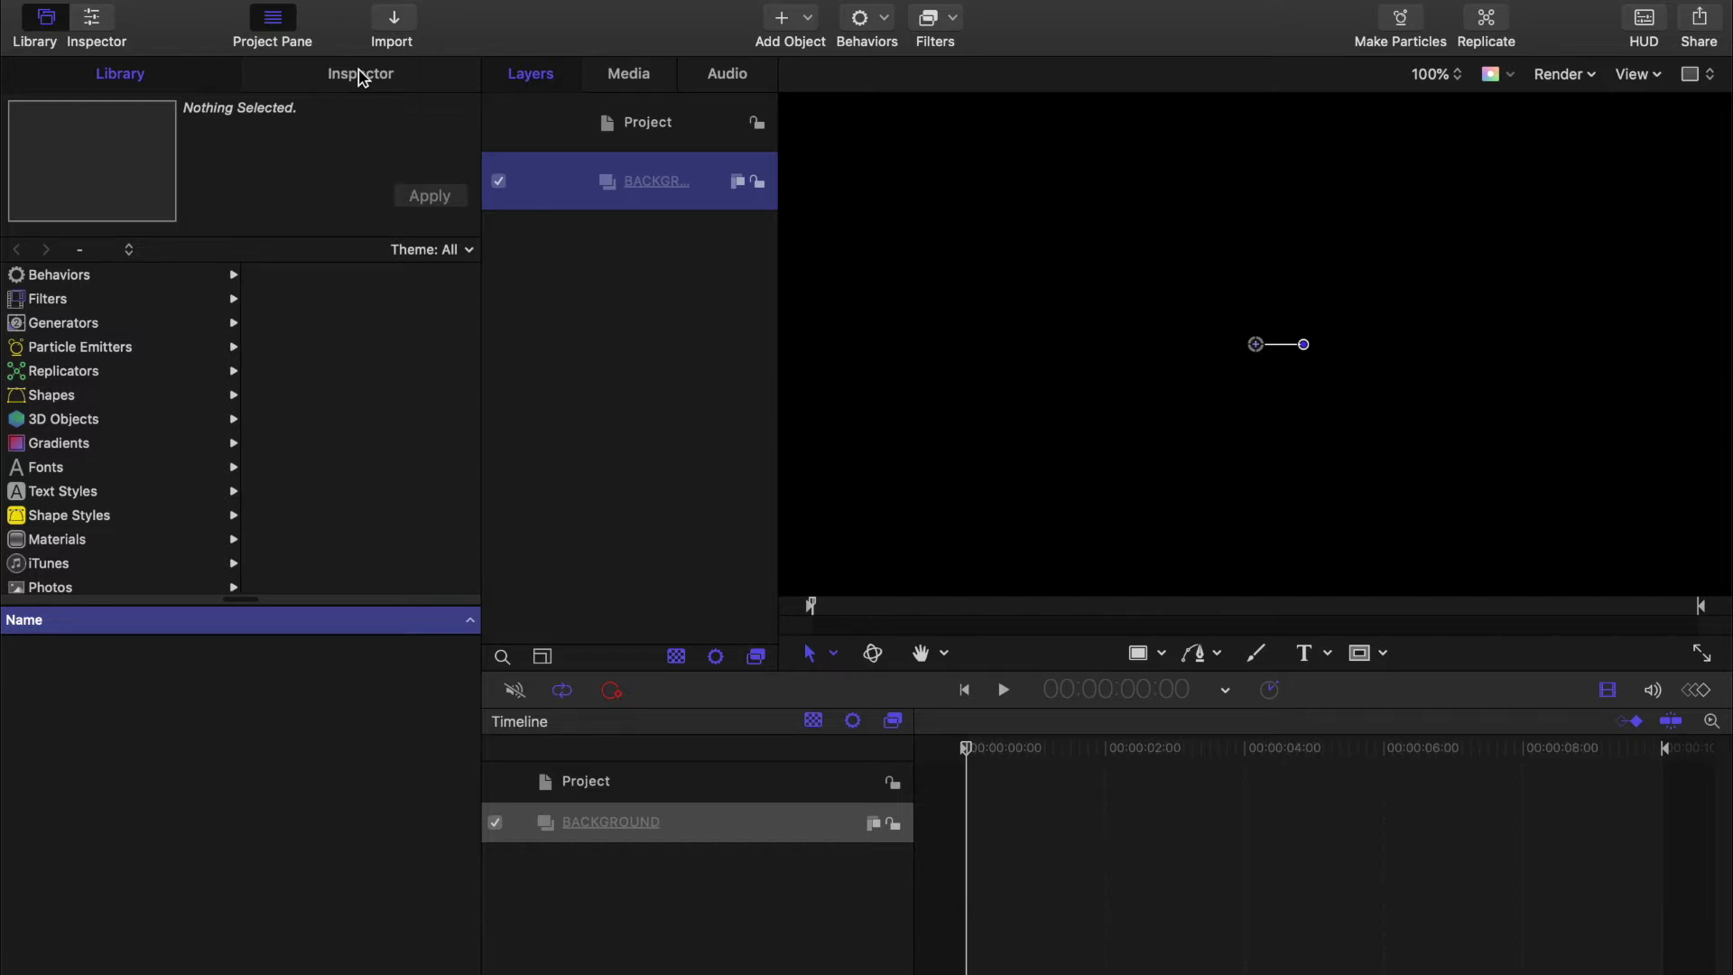
Step: Add the Gradient generator from the library to the BACKGROUND group
left_click(20, 327)
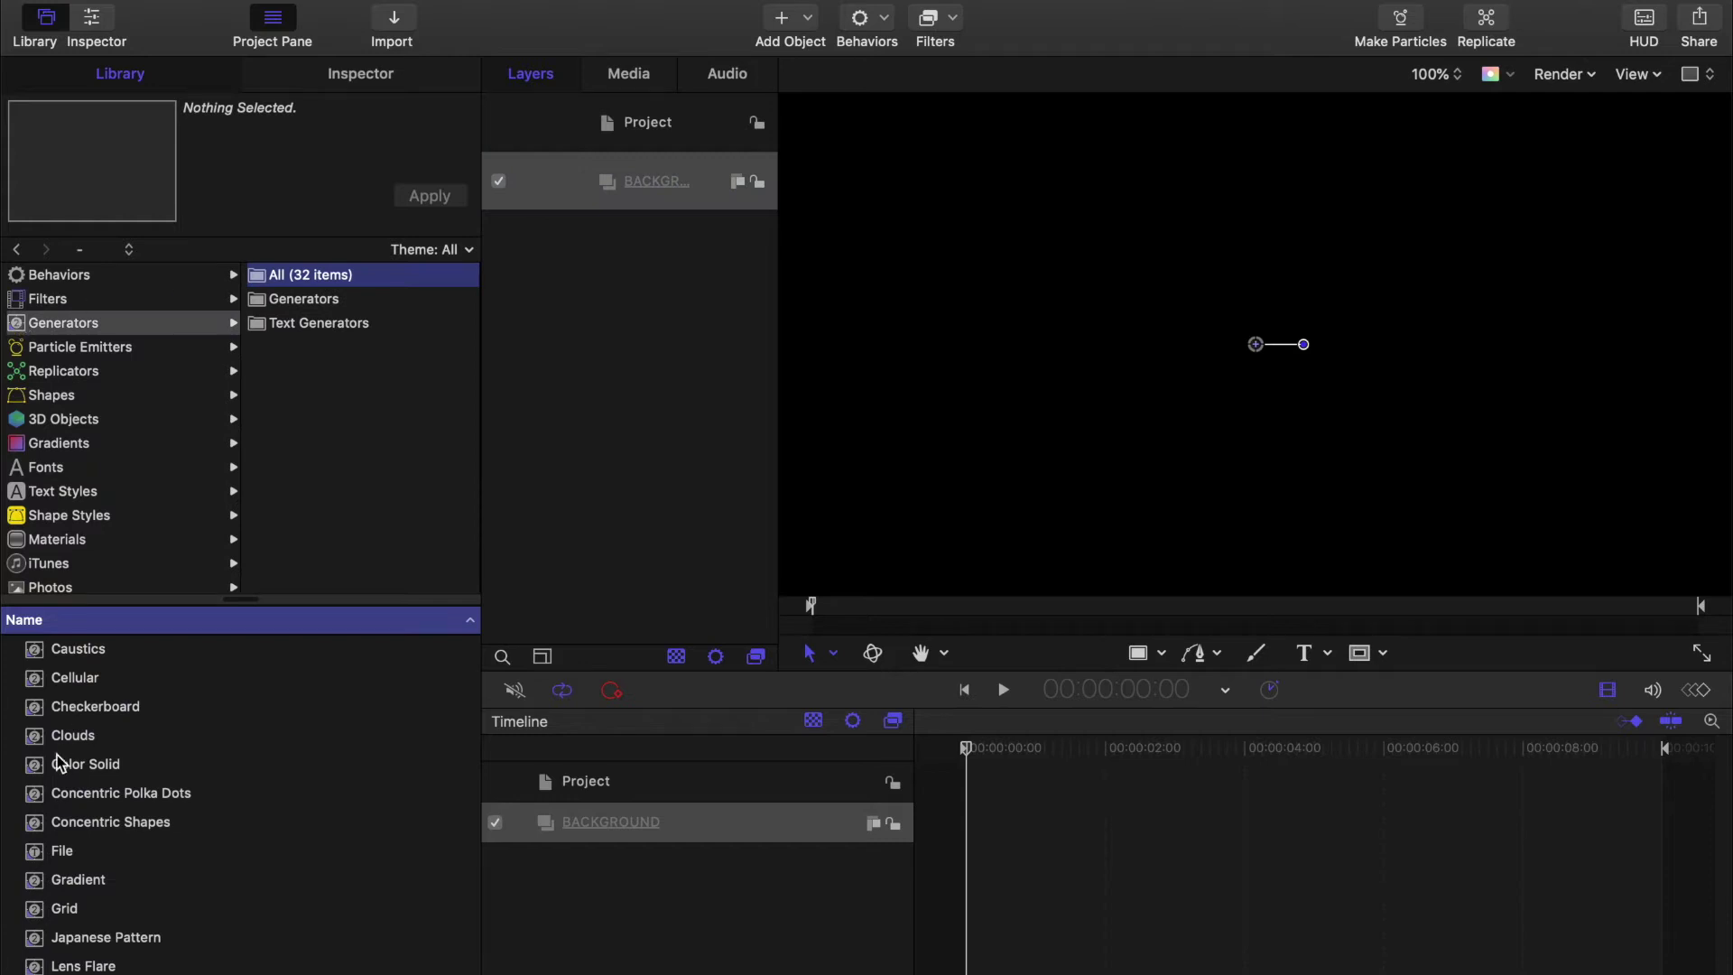
left_click(38, 880)
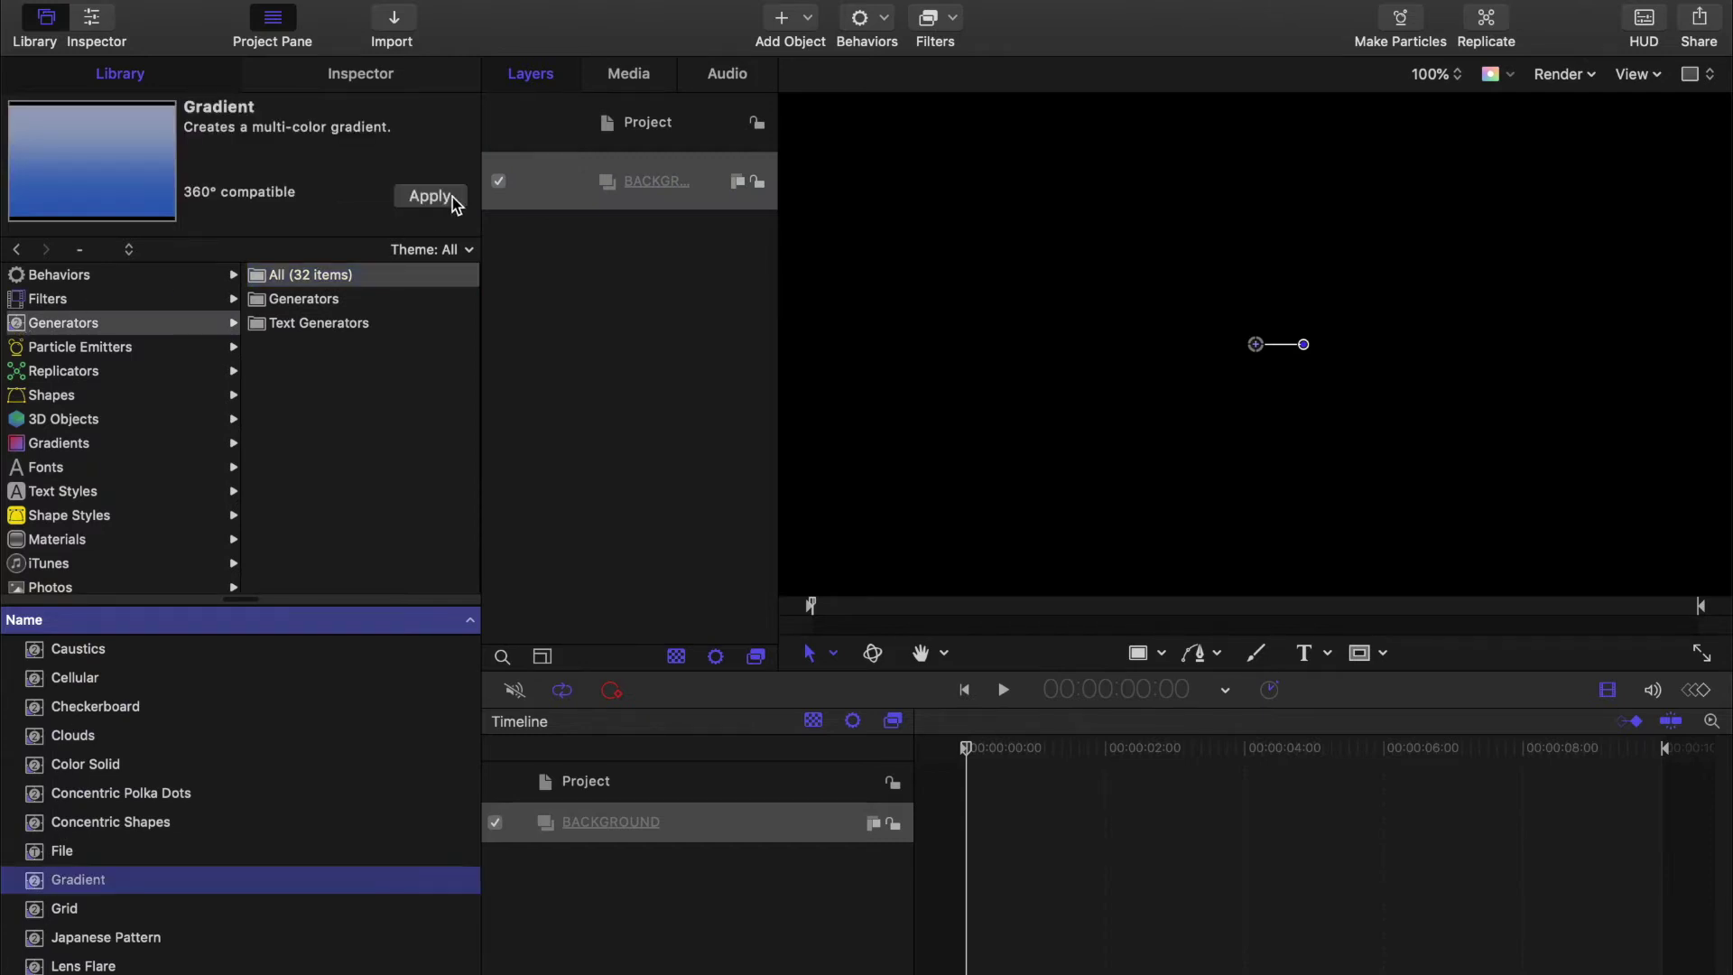
left_click(445, 198)
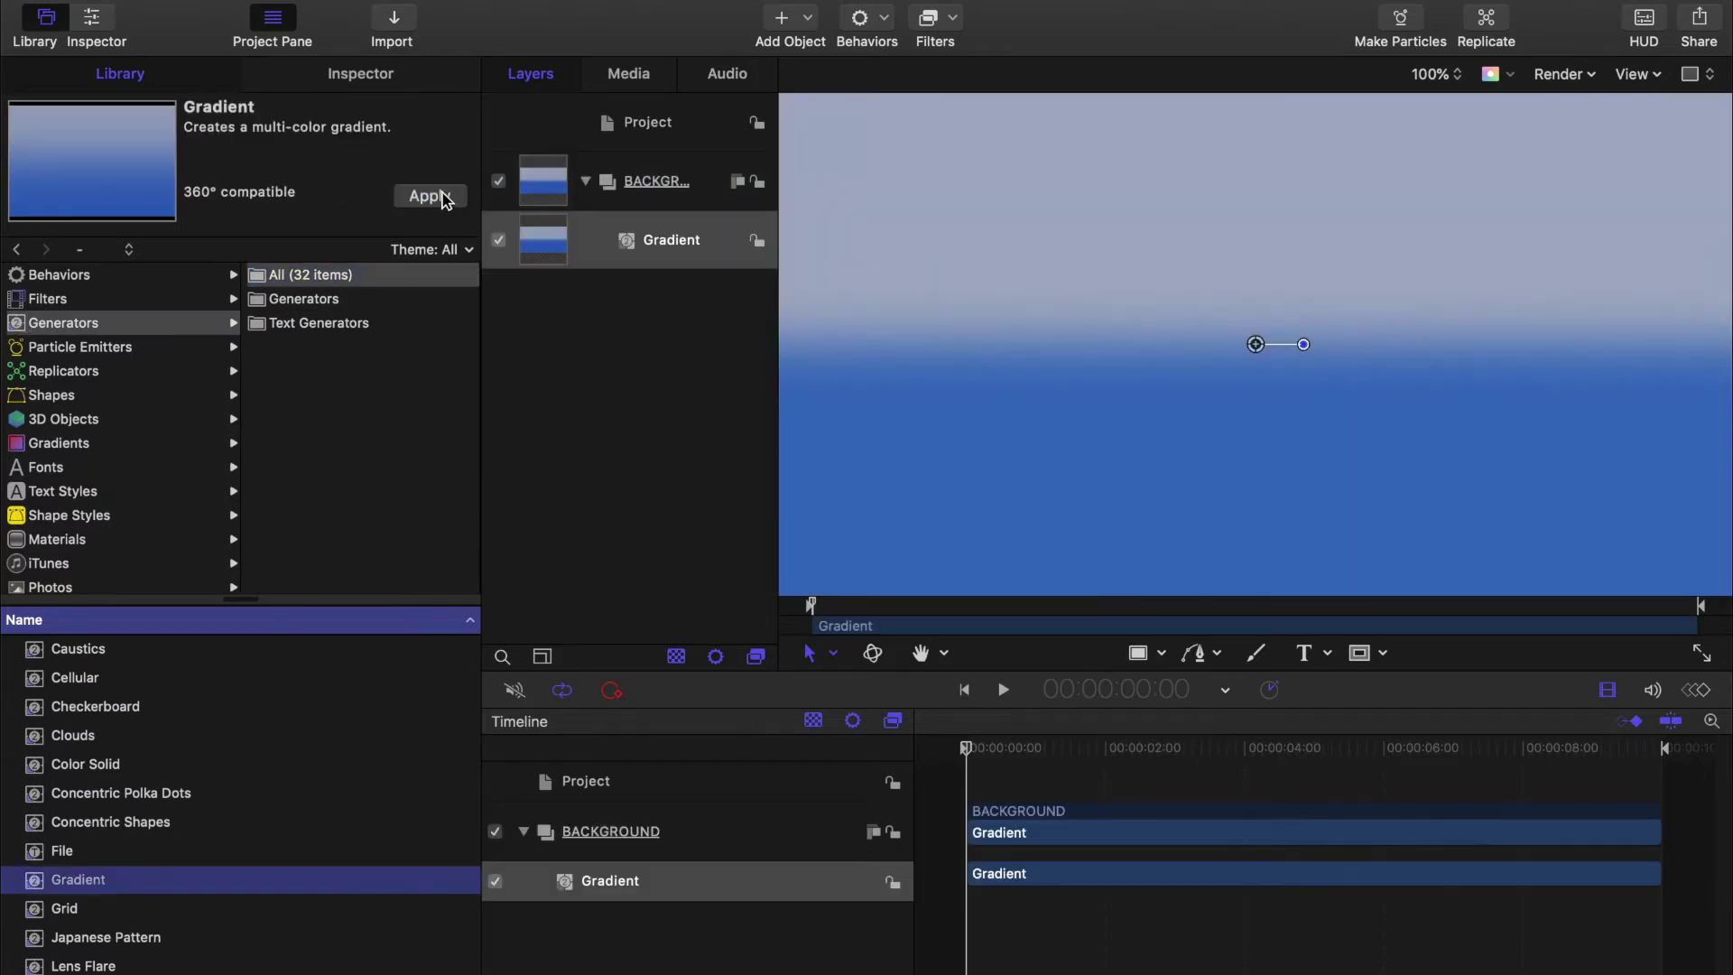
Step: Set the gradient's first color stop to Eggplant and its last color stop to Magenta from the pencil colors
left_click(388, 78)
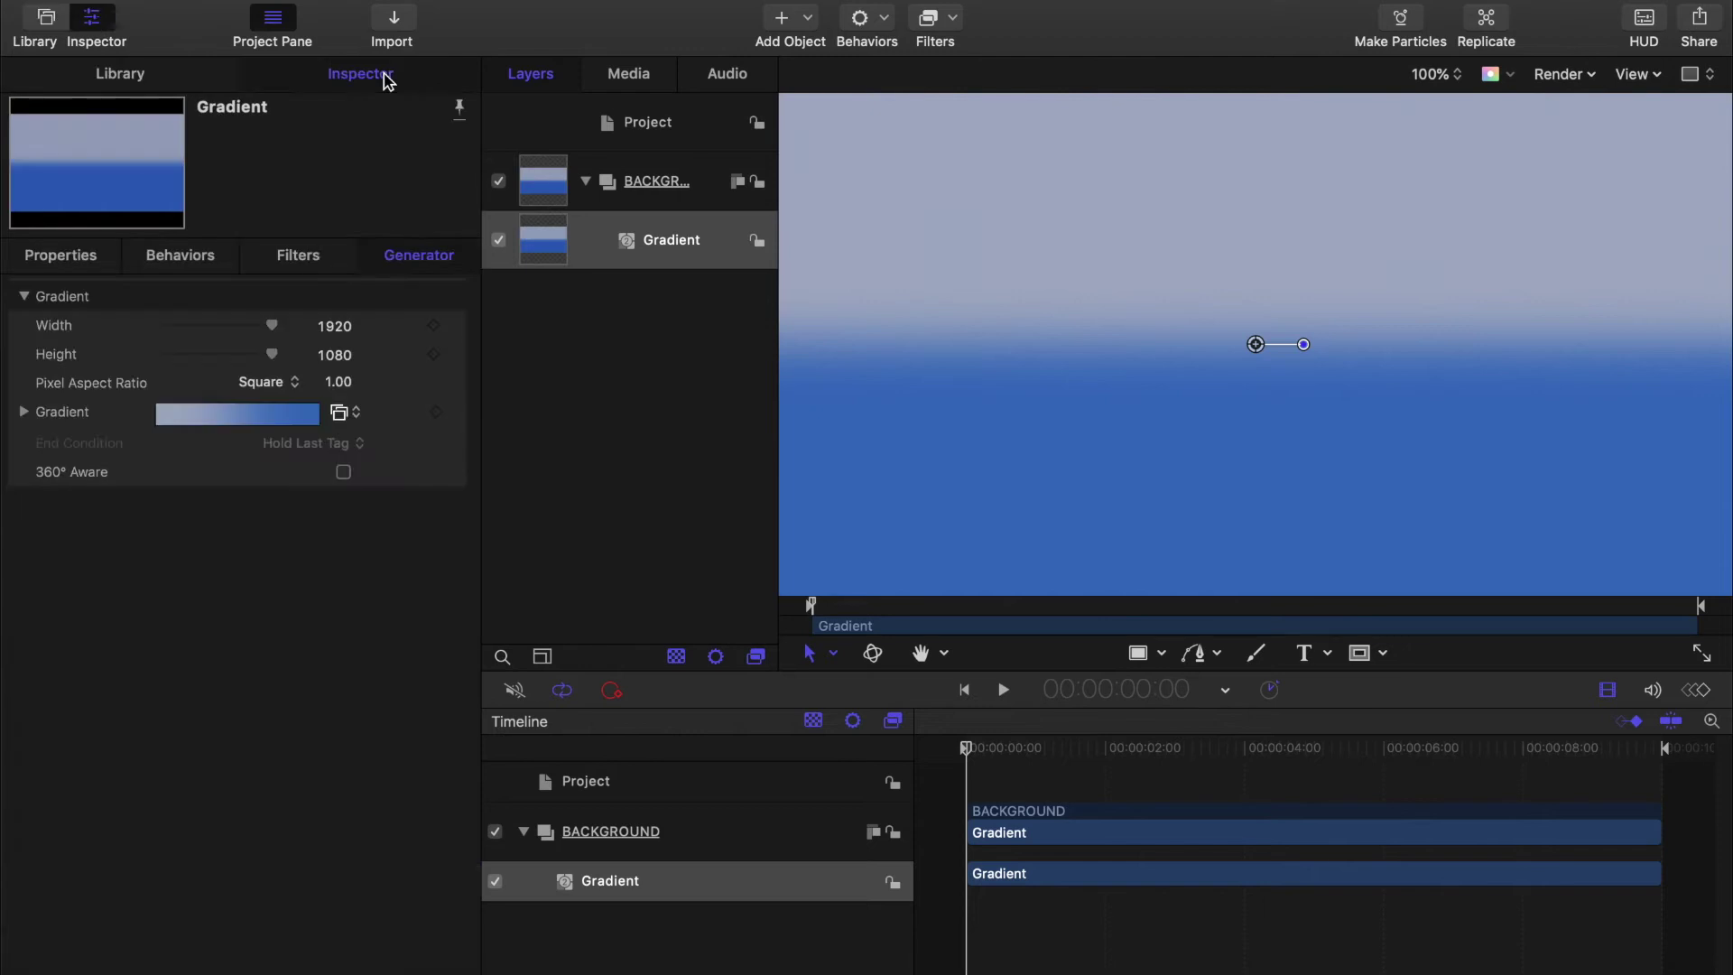
left_click(24, 414)
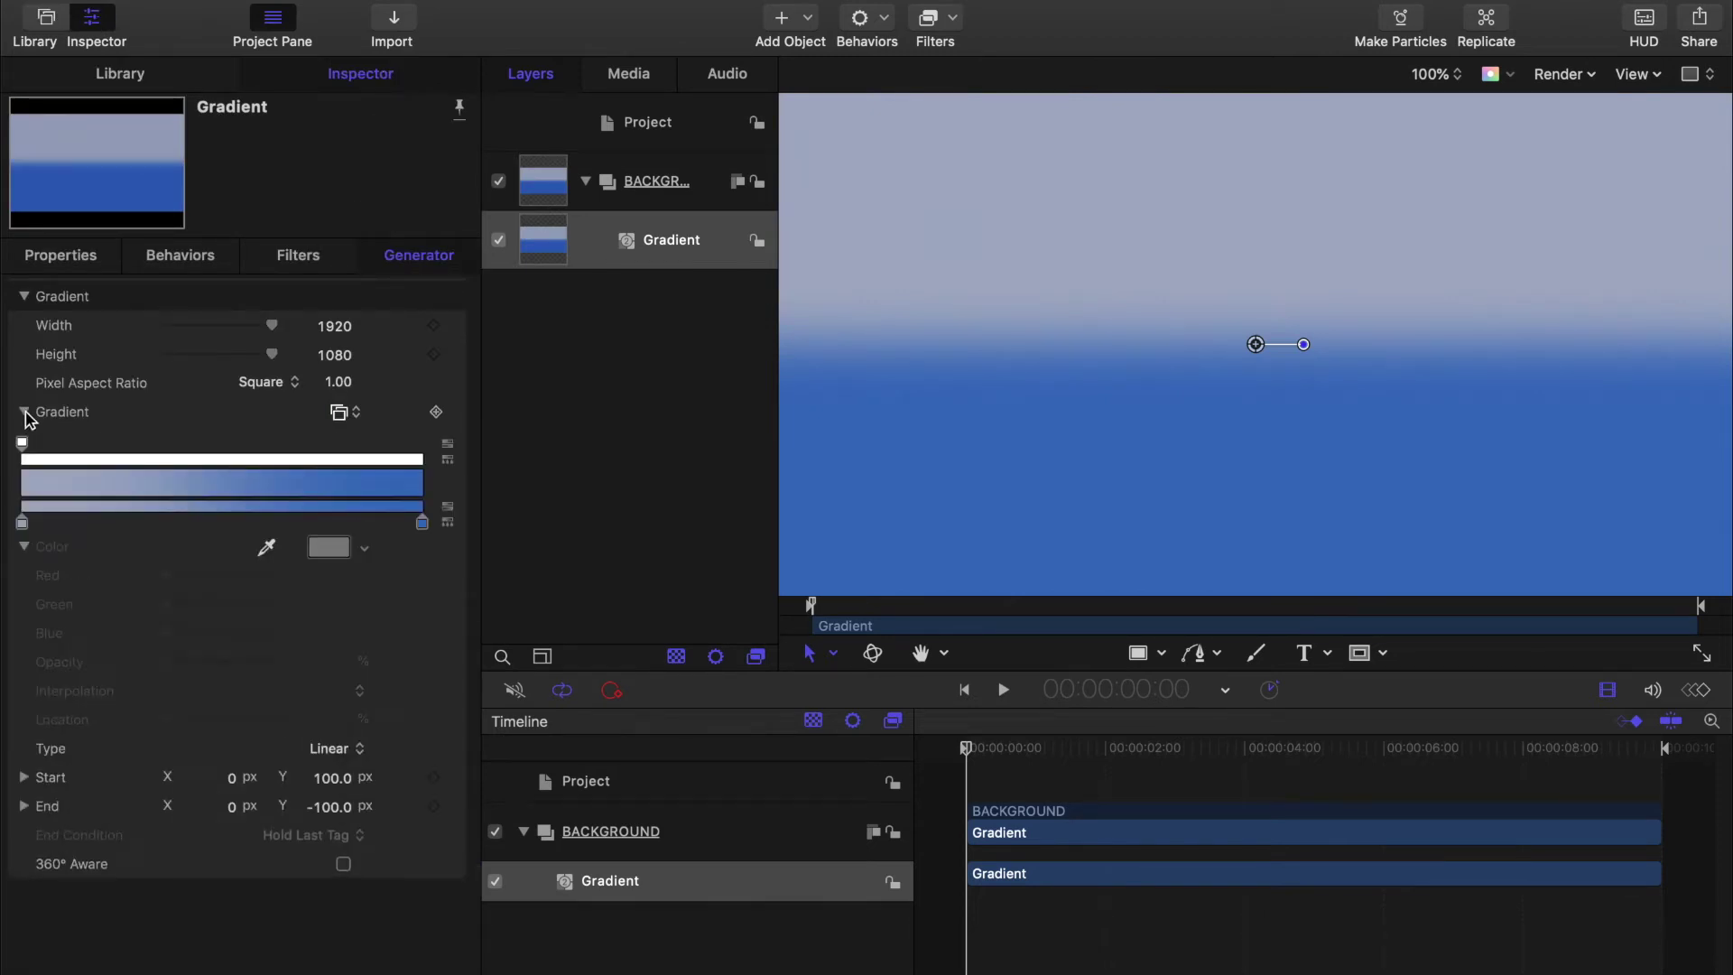
left_click(23, 522)
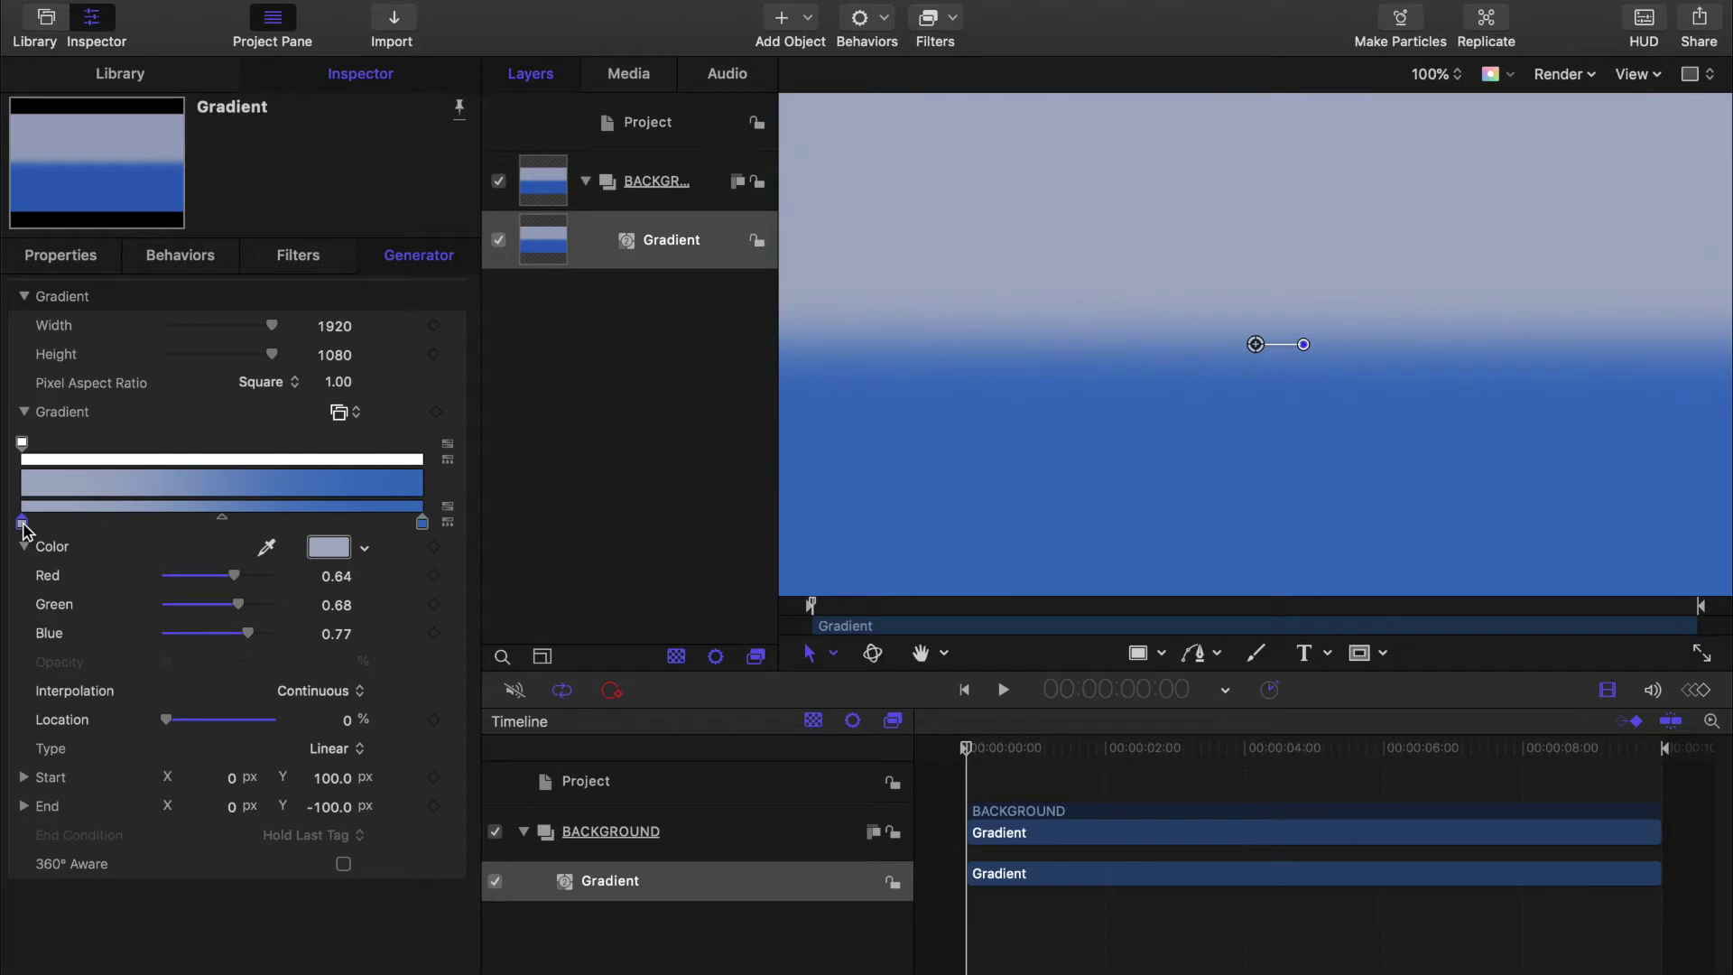
left_click(339, 549)
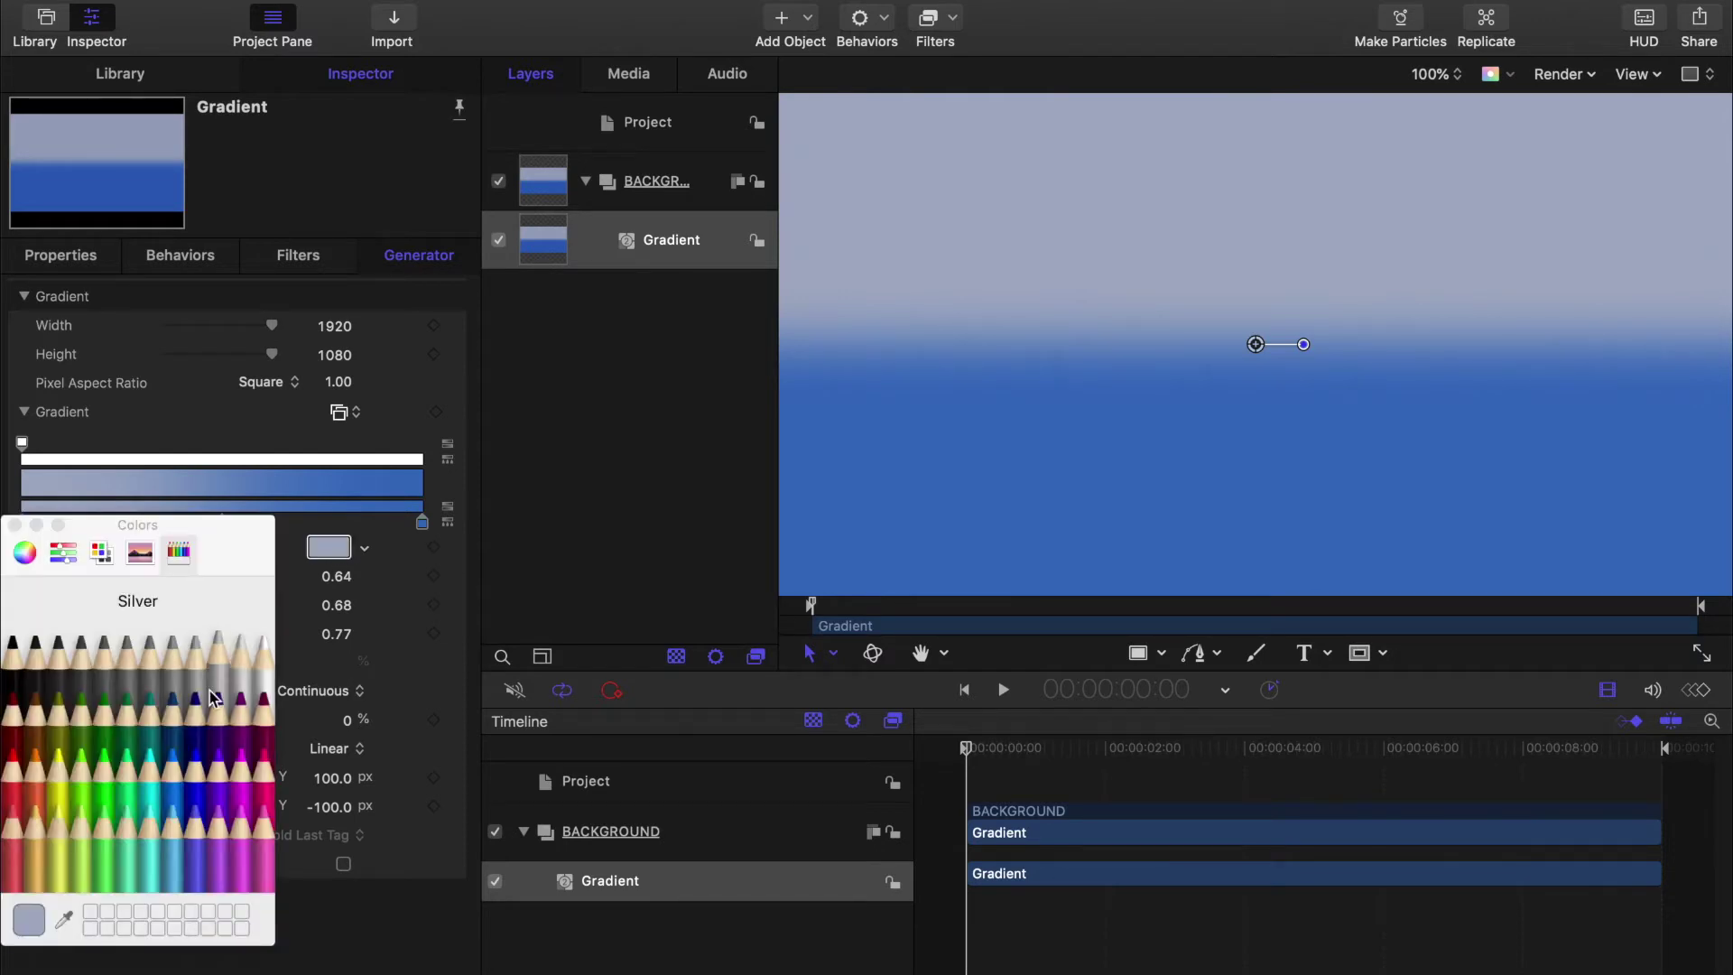
left_click(221, 724)
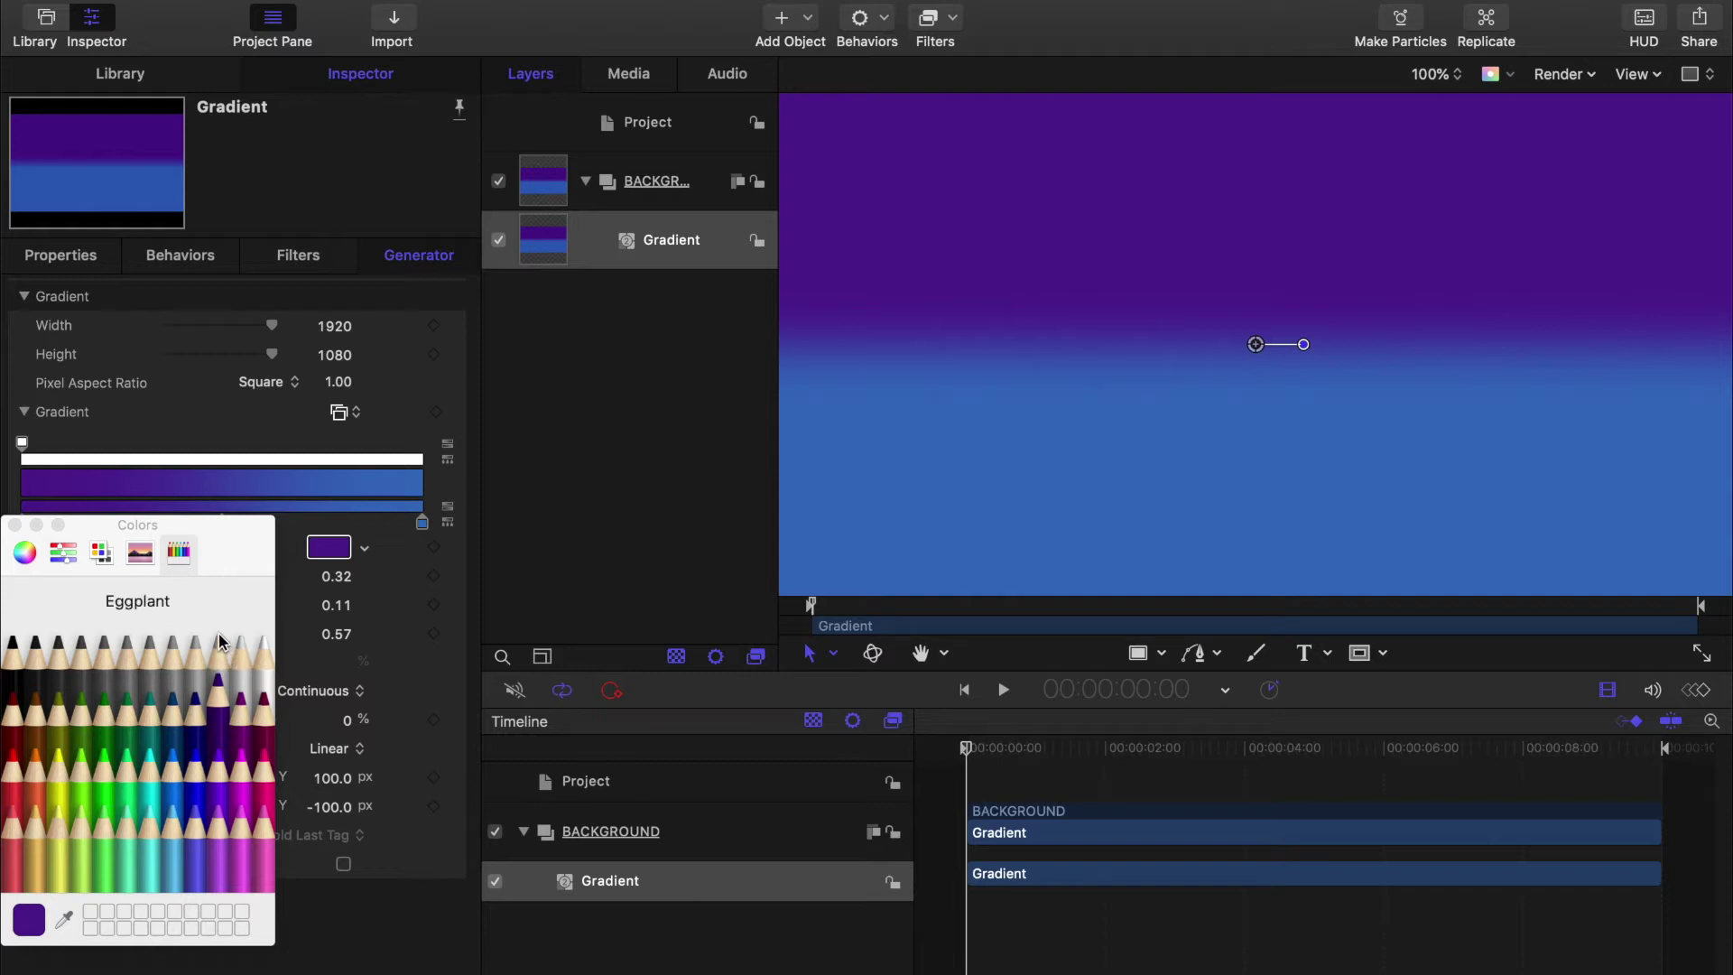
left_click(422, 523)
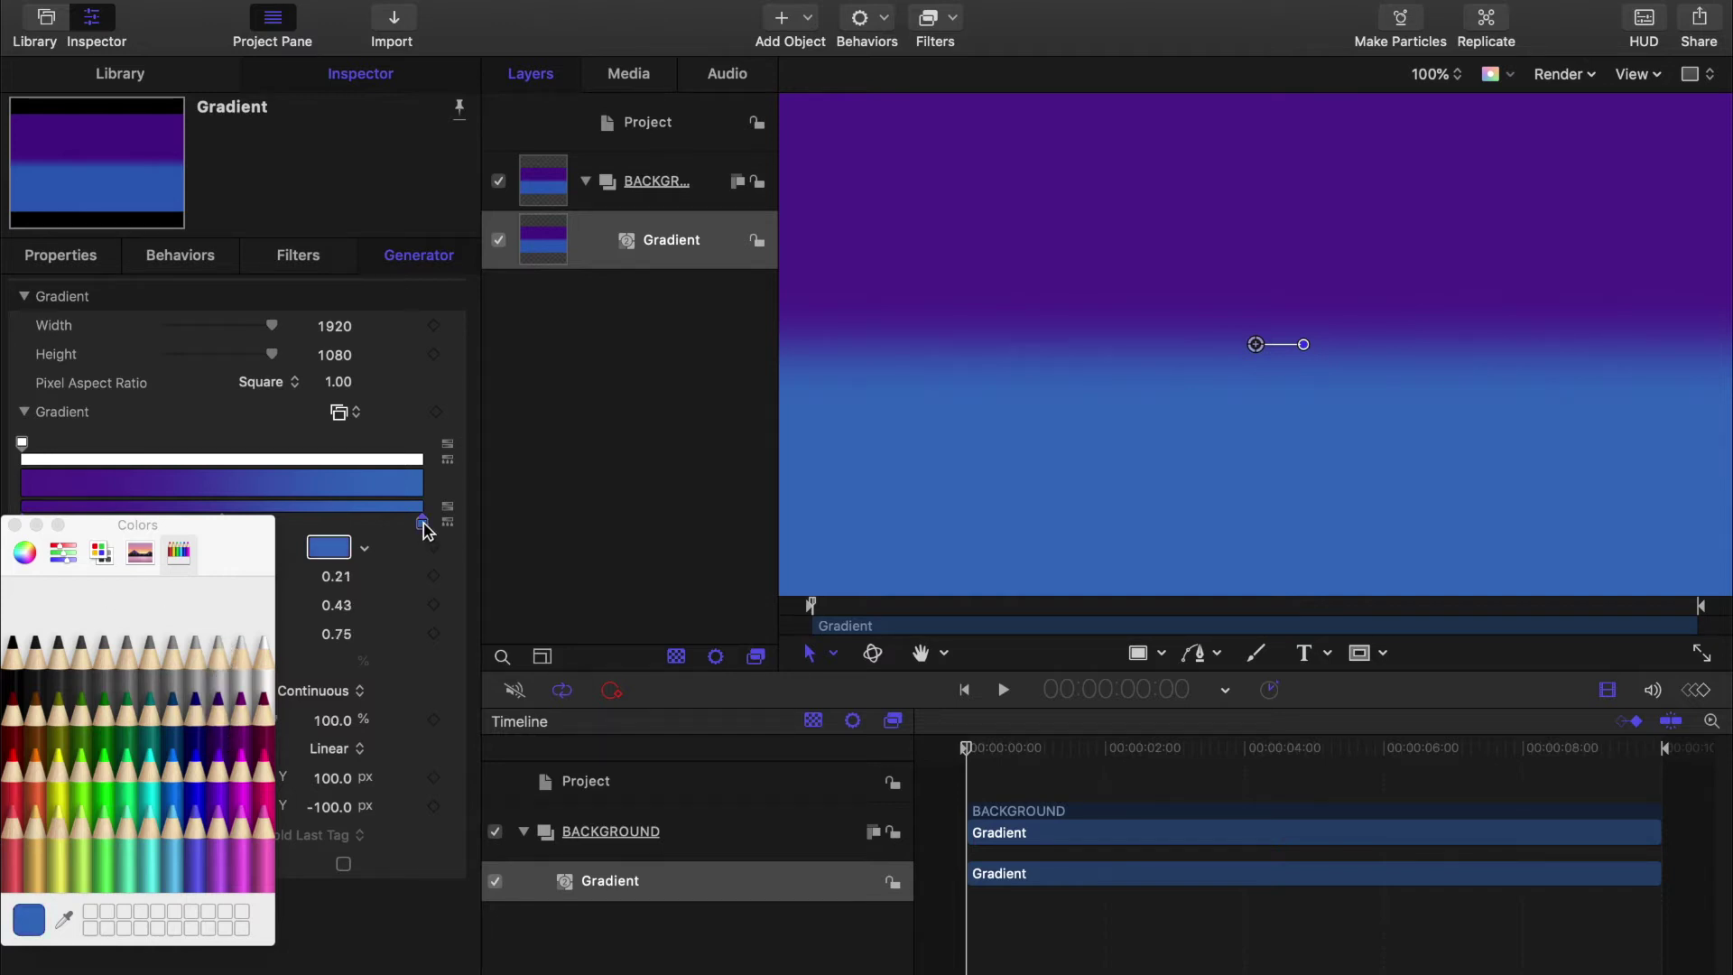
left_click(245, 767)
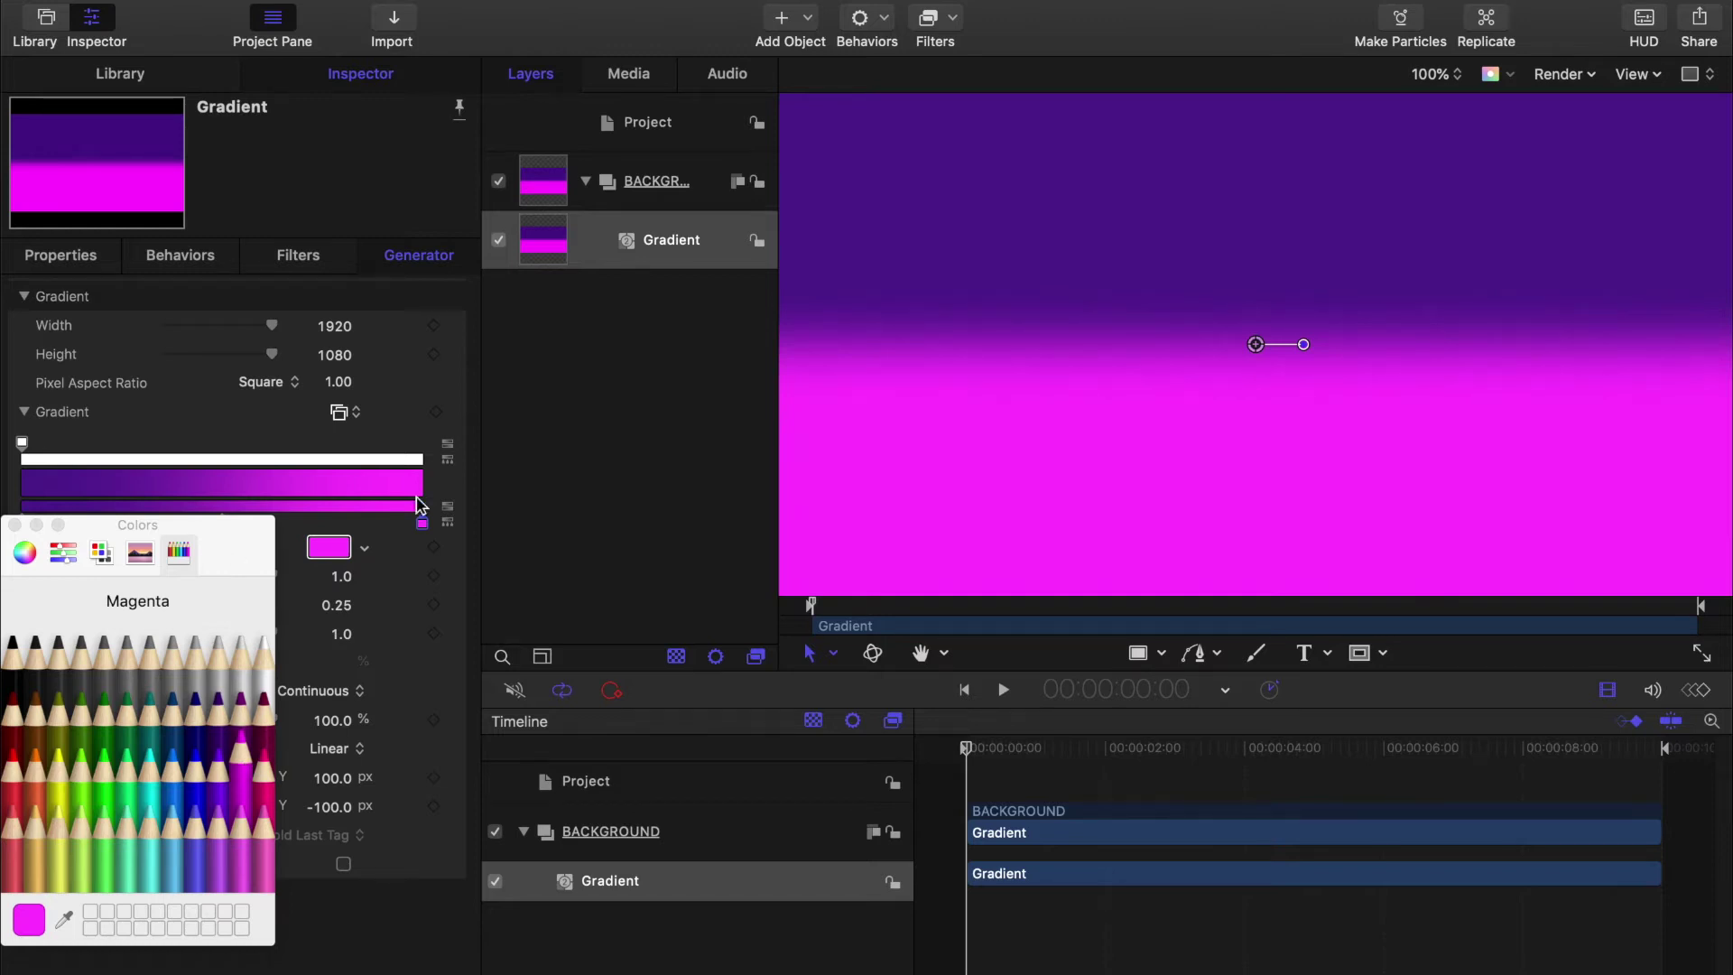
left_click(15, 525)
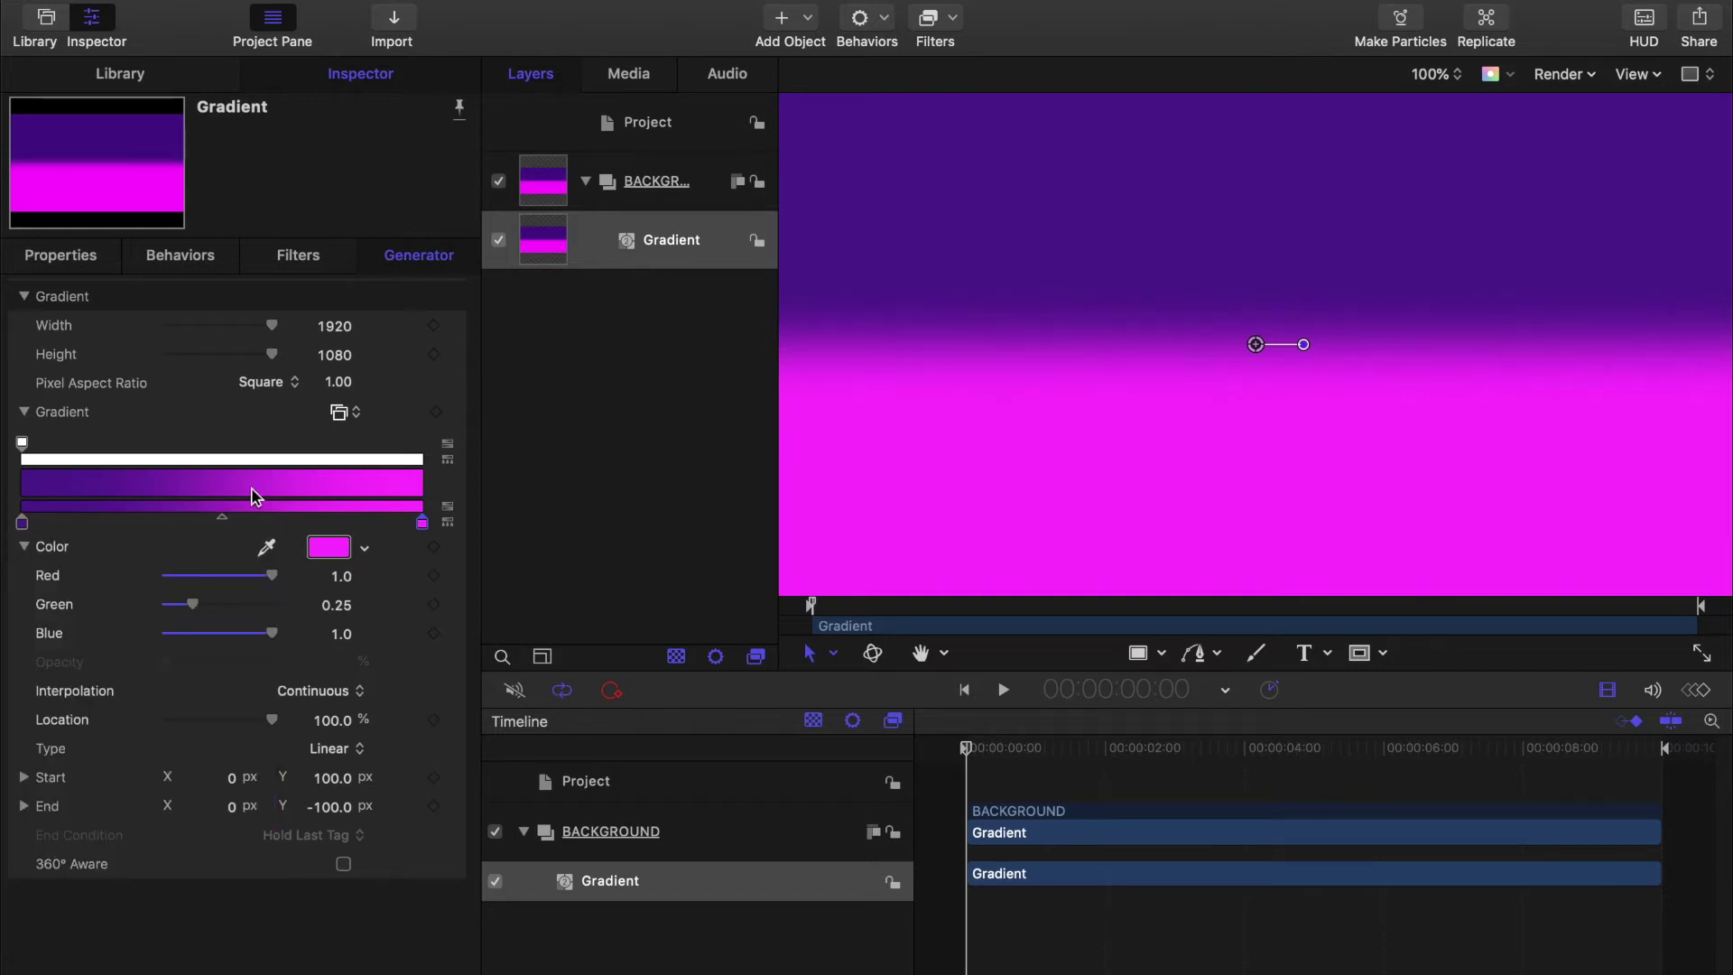
Step: Move the gradient's midpoint to about 93.2% and set its End Y position to -470 px
left_click_drag(222, 521, 398, 526)
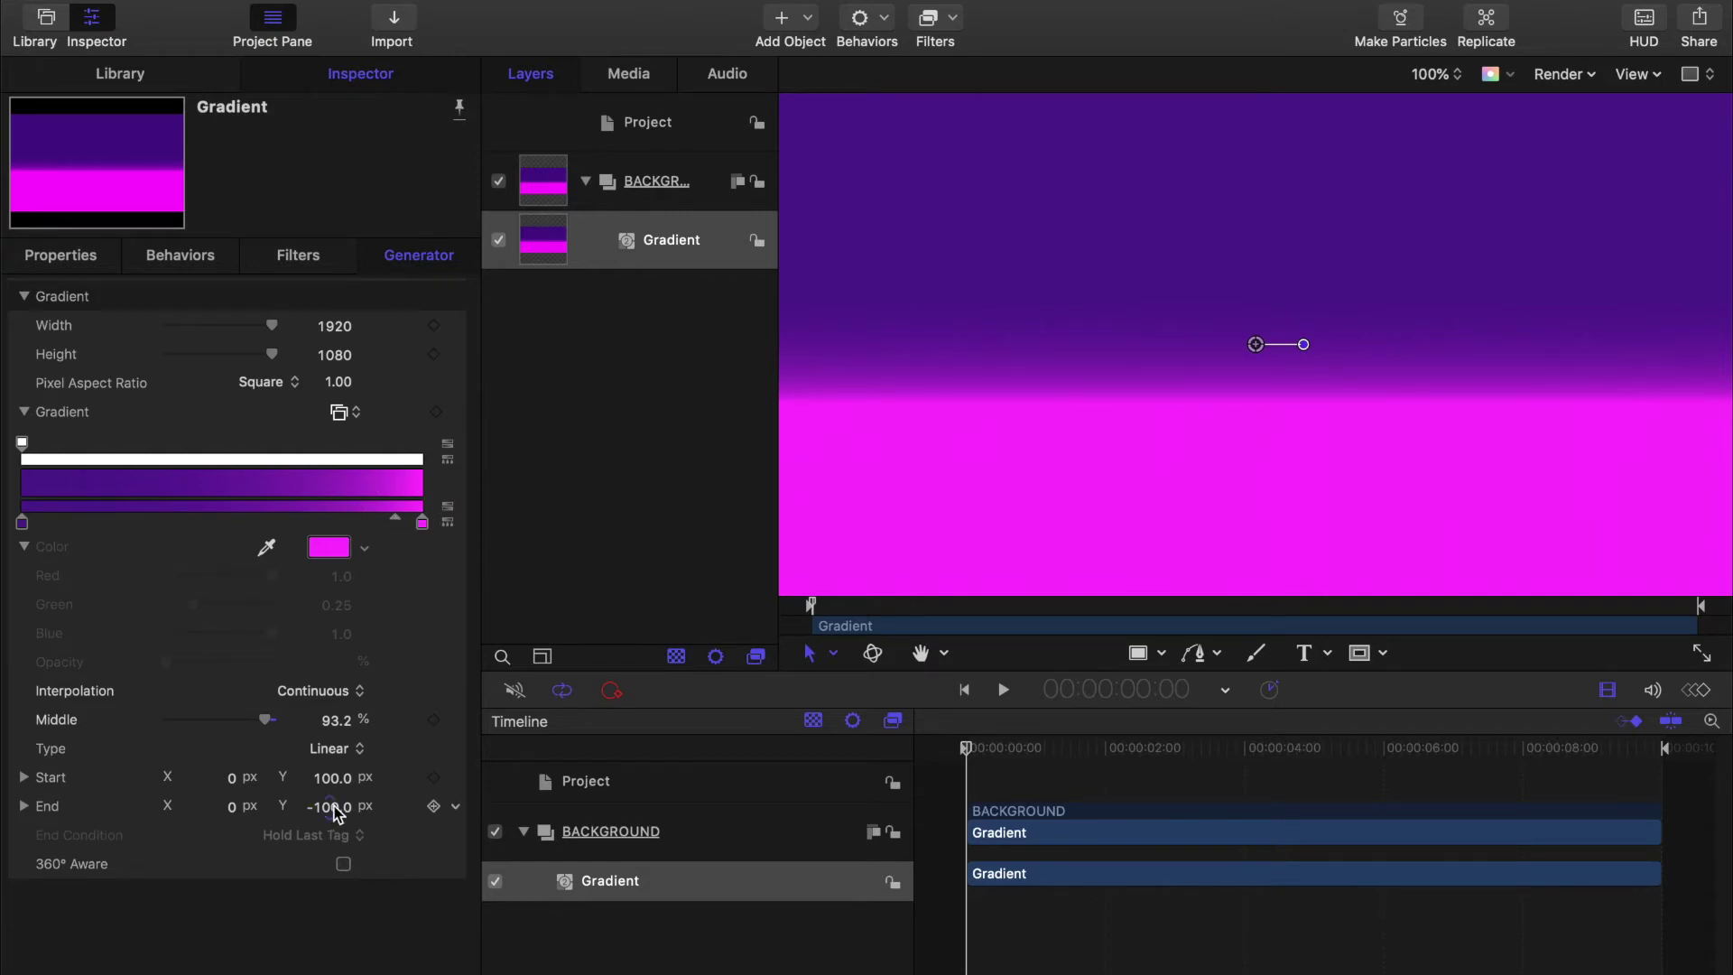
left_click_drag(334, 813, 339, 814)
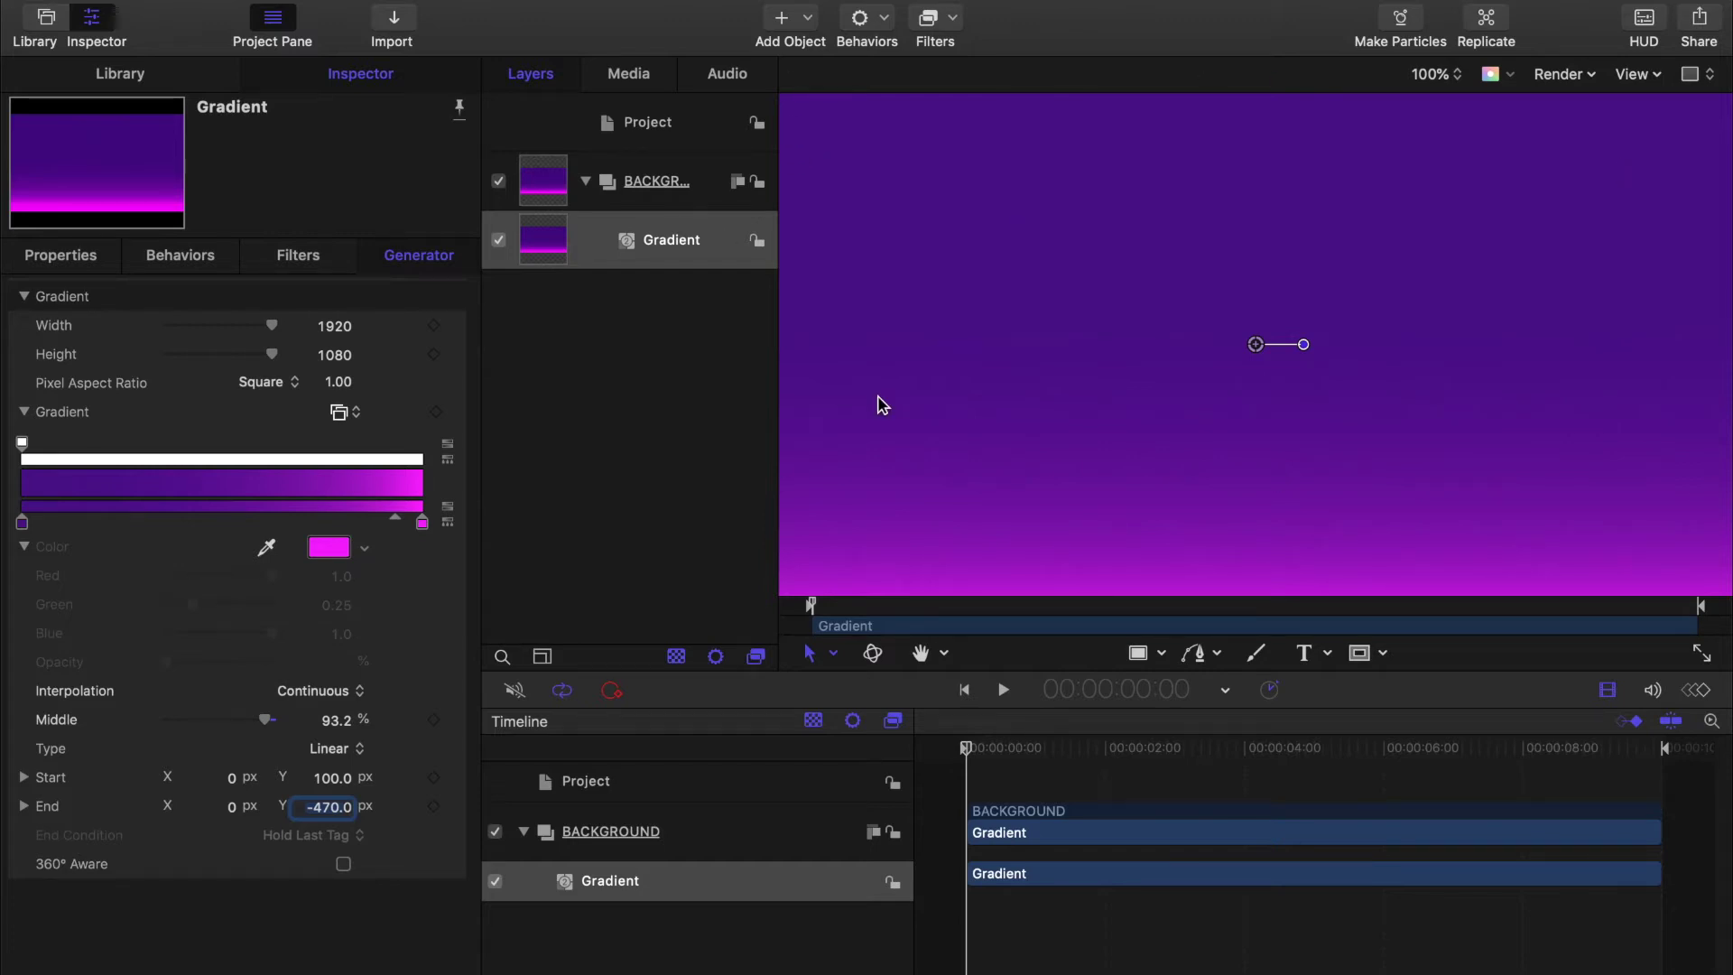
Step: Collapse and lock the BACKGROUND group, and add a new group named TITLE above it
left_click(586, 181)
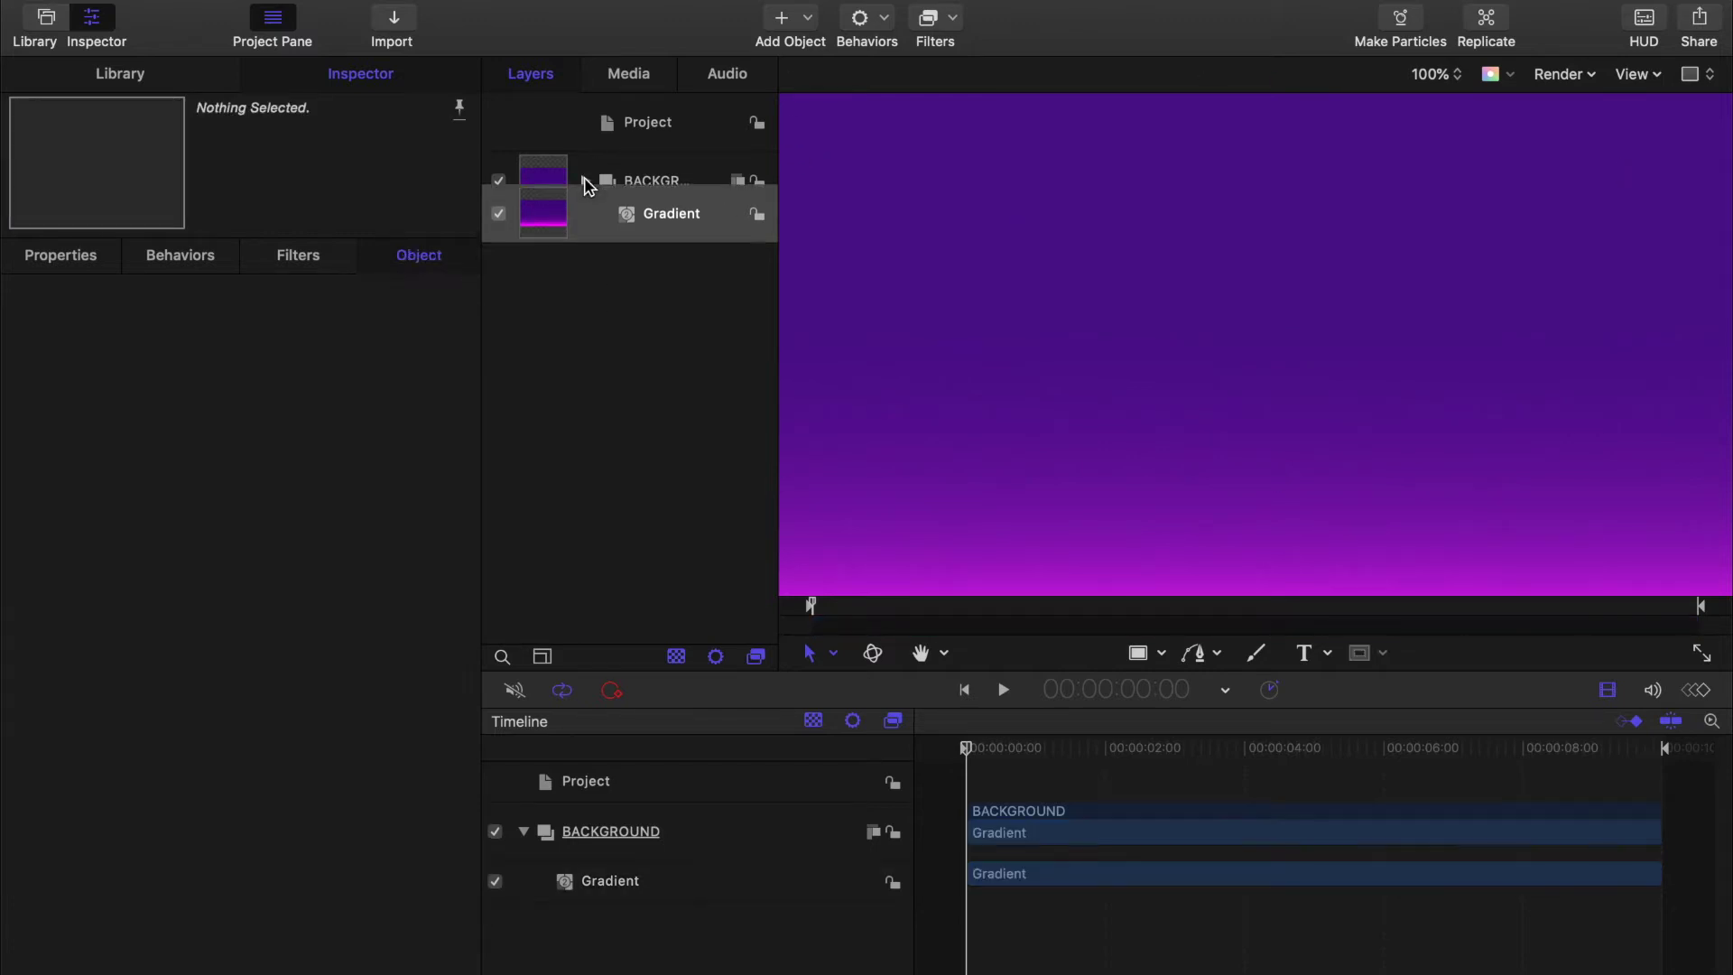
left_click(759, 181)
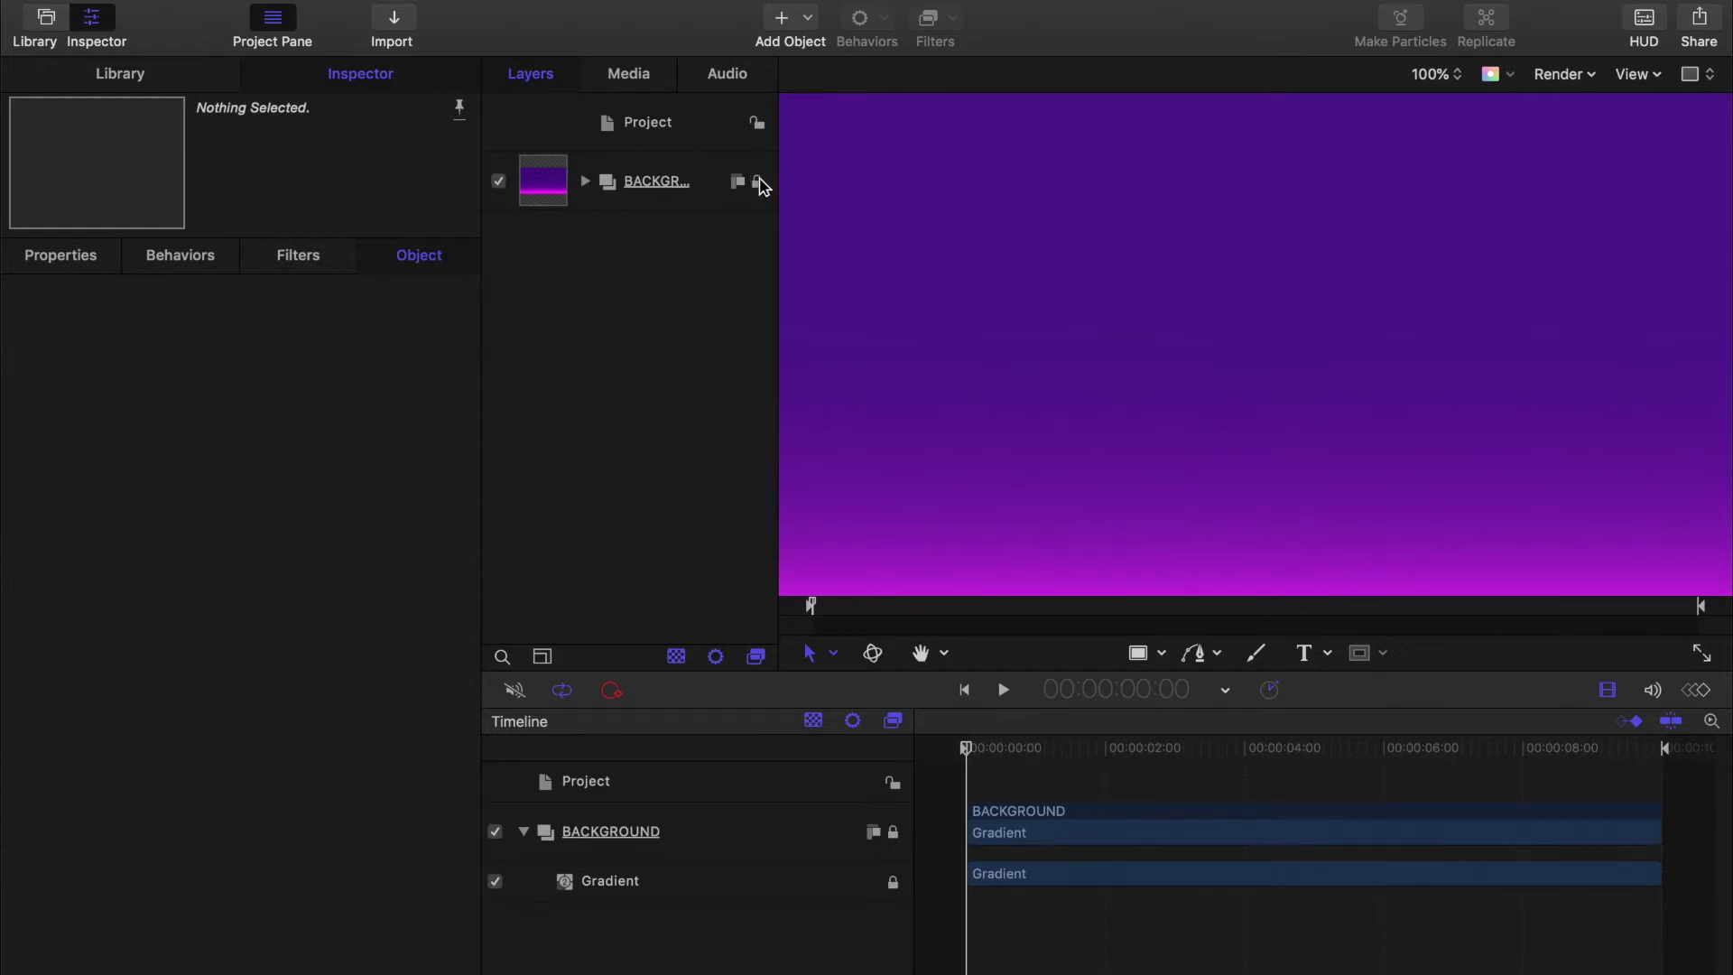
left_click(780, 19)
double_click(654, 183)
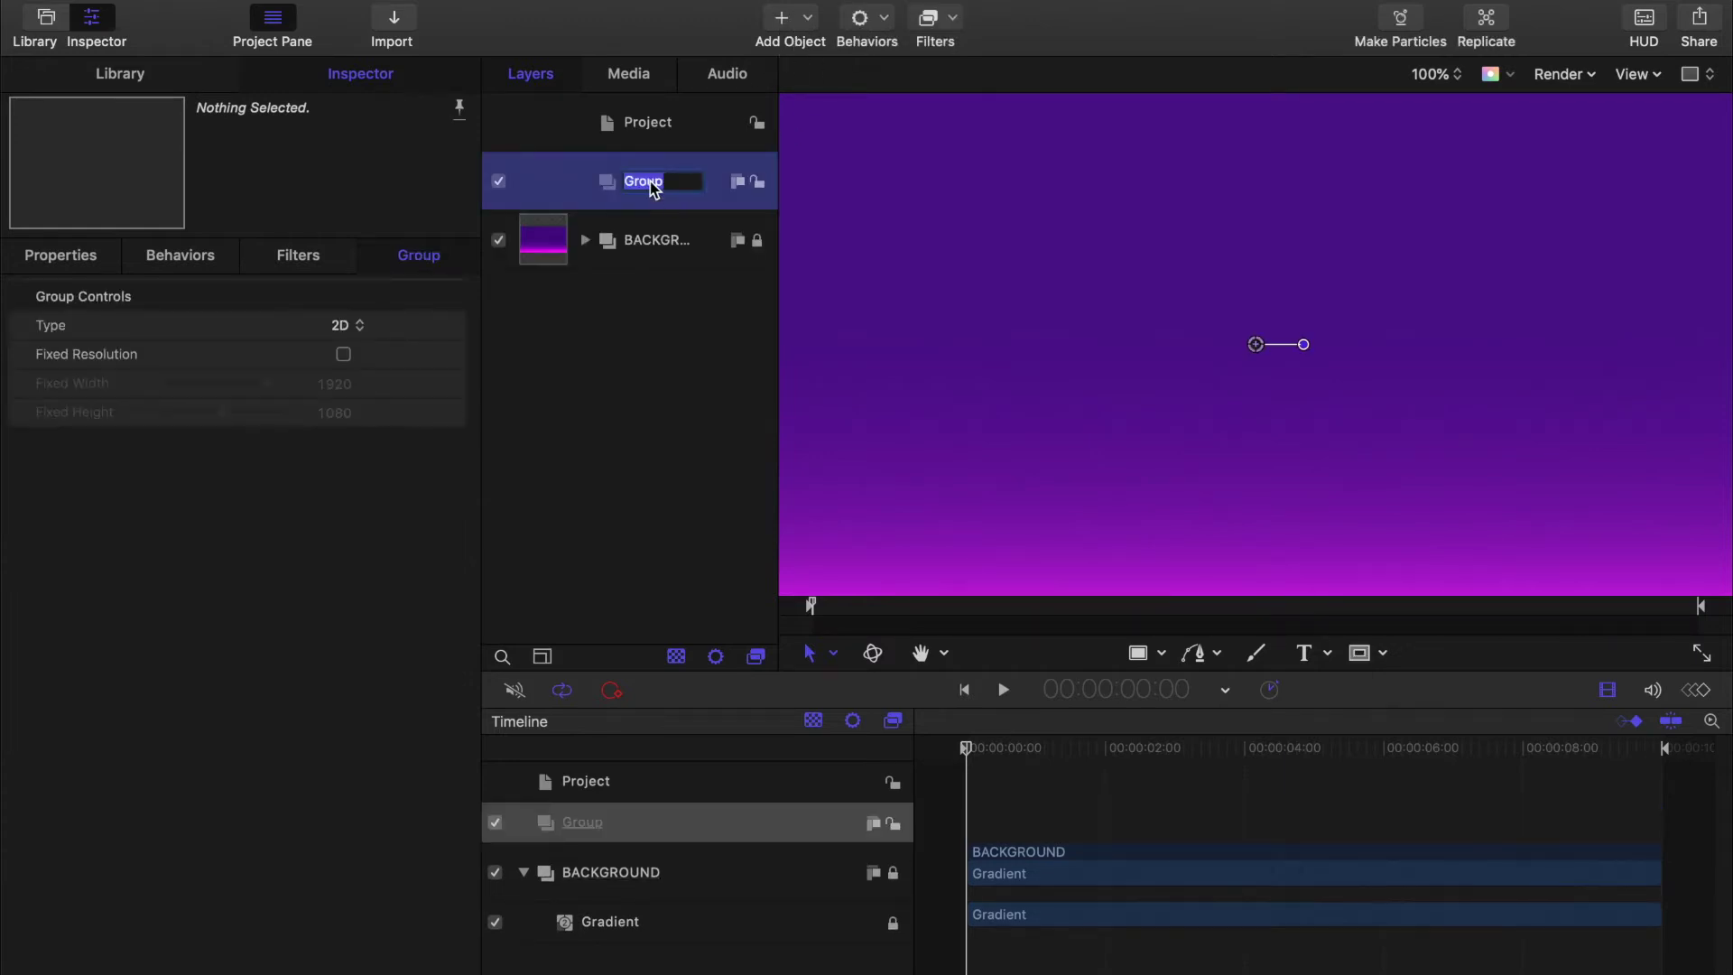
type("TITLE")
key("Return")
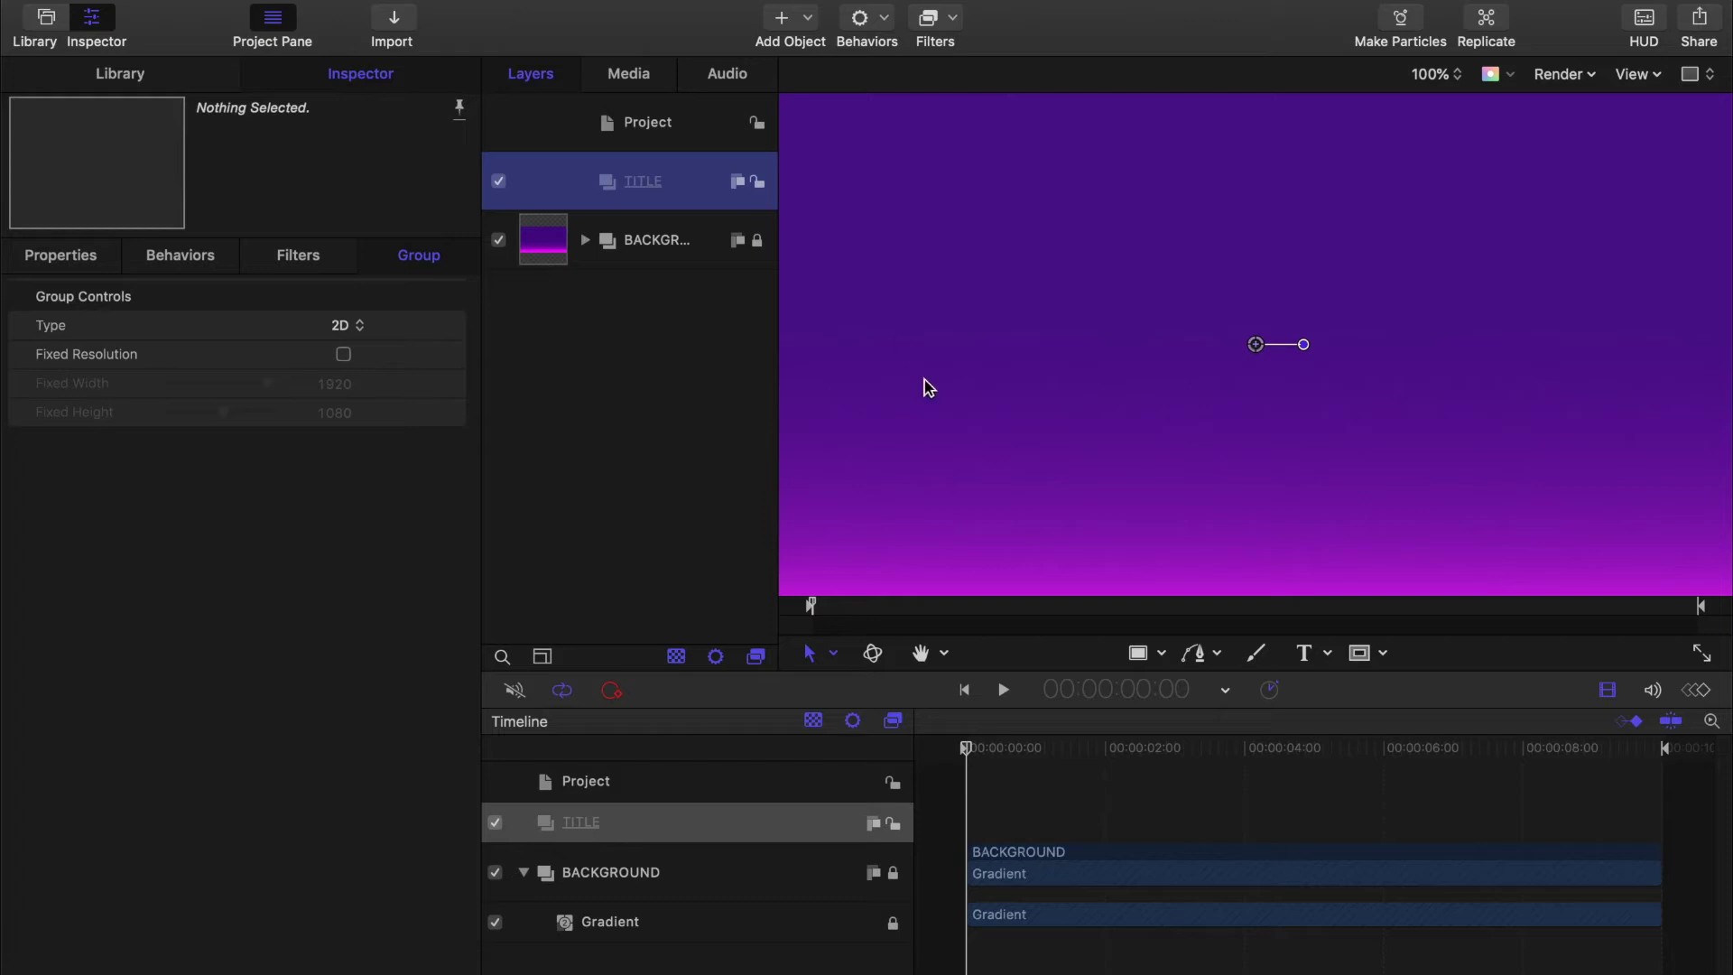
Step: Add a text object reading "HBO" to the TITLE group, left of the canvas center
left_click(1304, 653)
left_click(1084, 343)
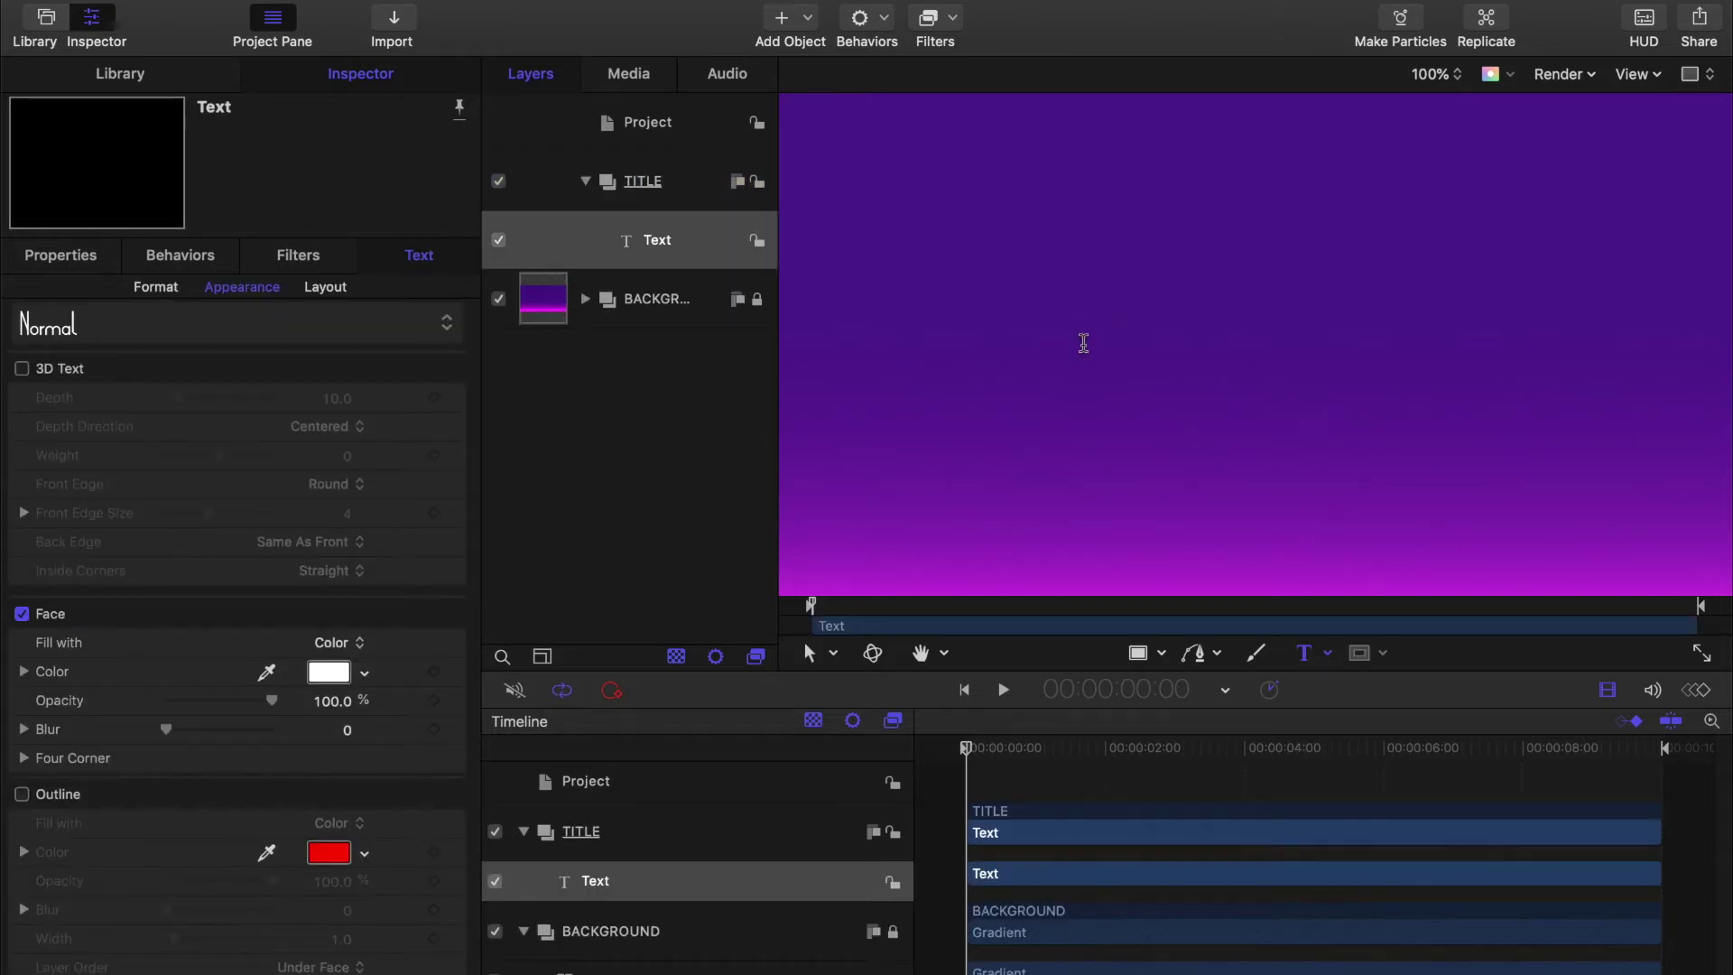
type("HBO")
left_click(592, 406)
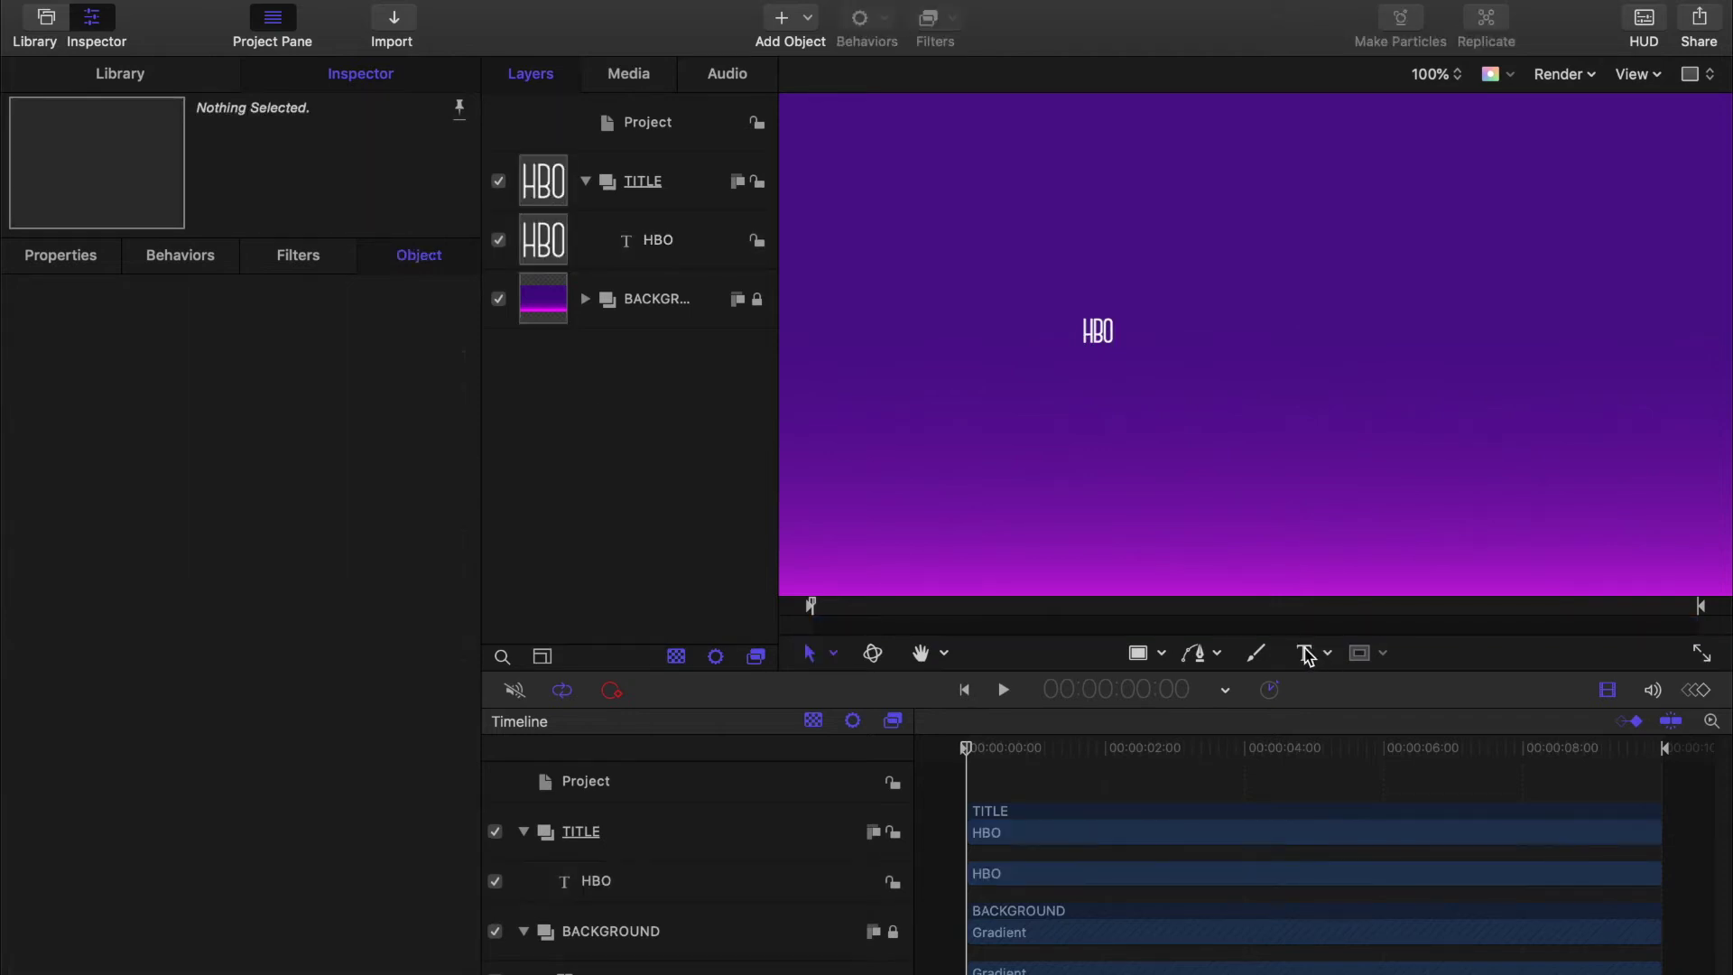
Step: Add a separate text object reading "max" to the right of the HBO text
left_click(1304, 653)
left_click(1255, 330)
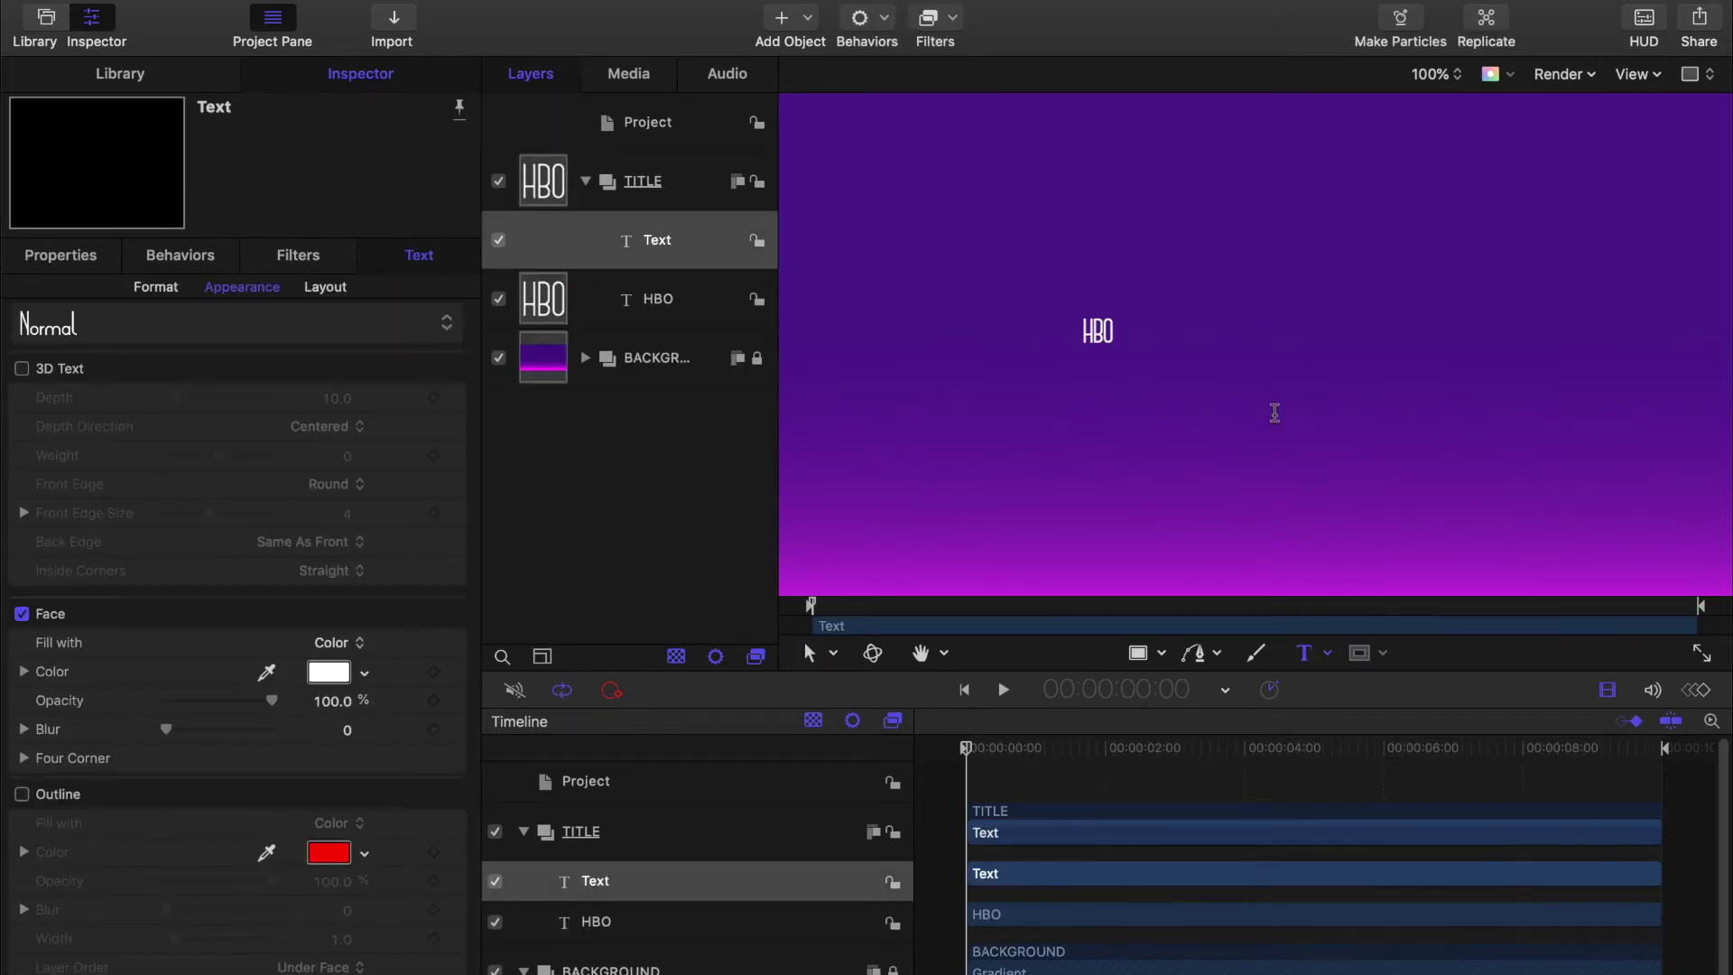
type("max")
left_click(705, 299)
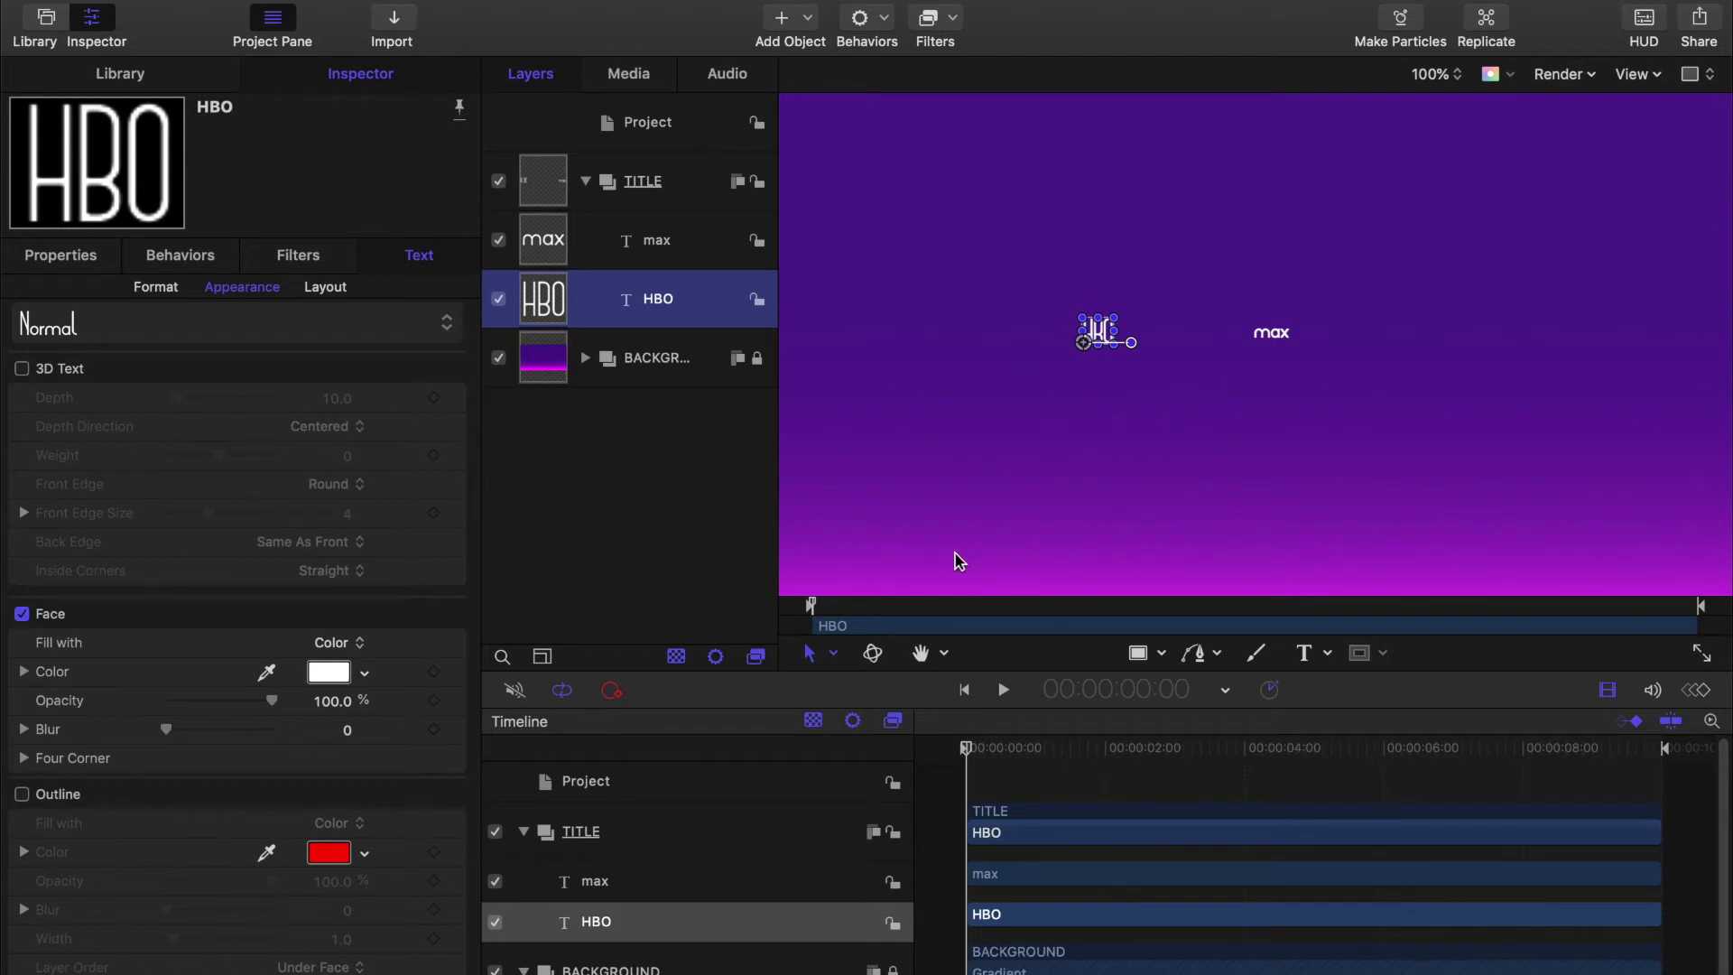
Step: Add a third text object containing a bullet character (•) just beneath the HBO text
left_click(1303, 652)
left_click(1090, 375)
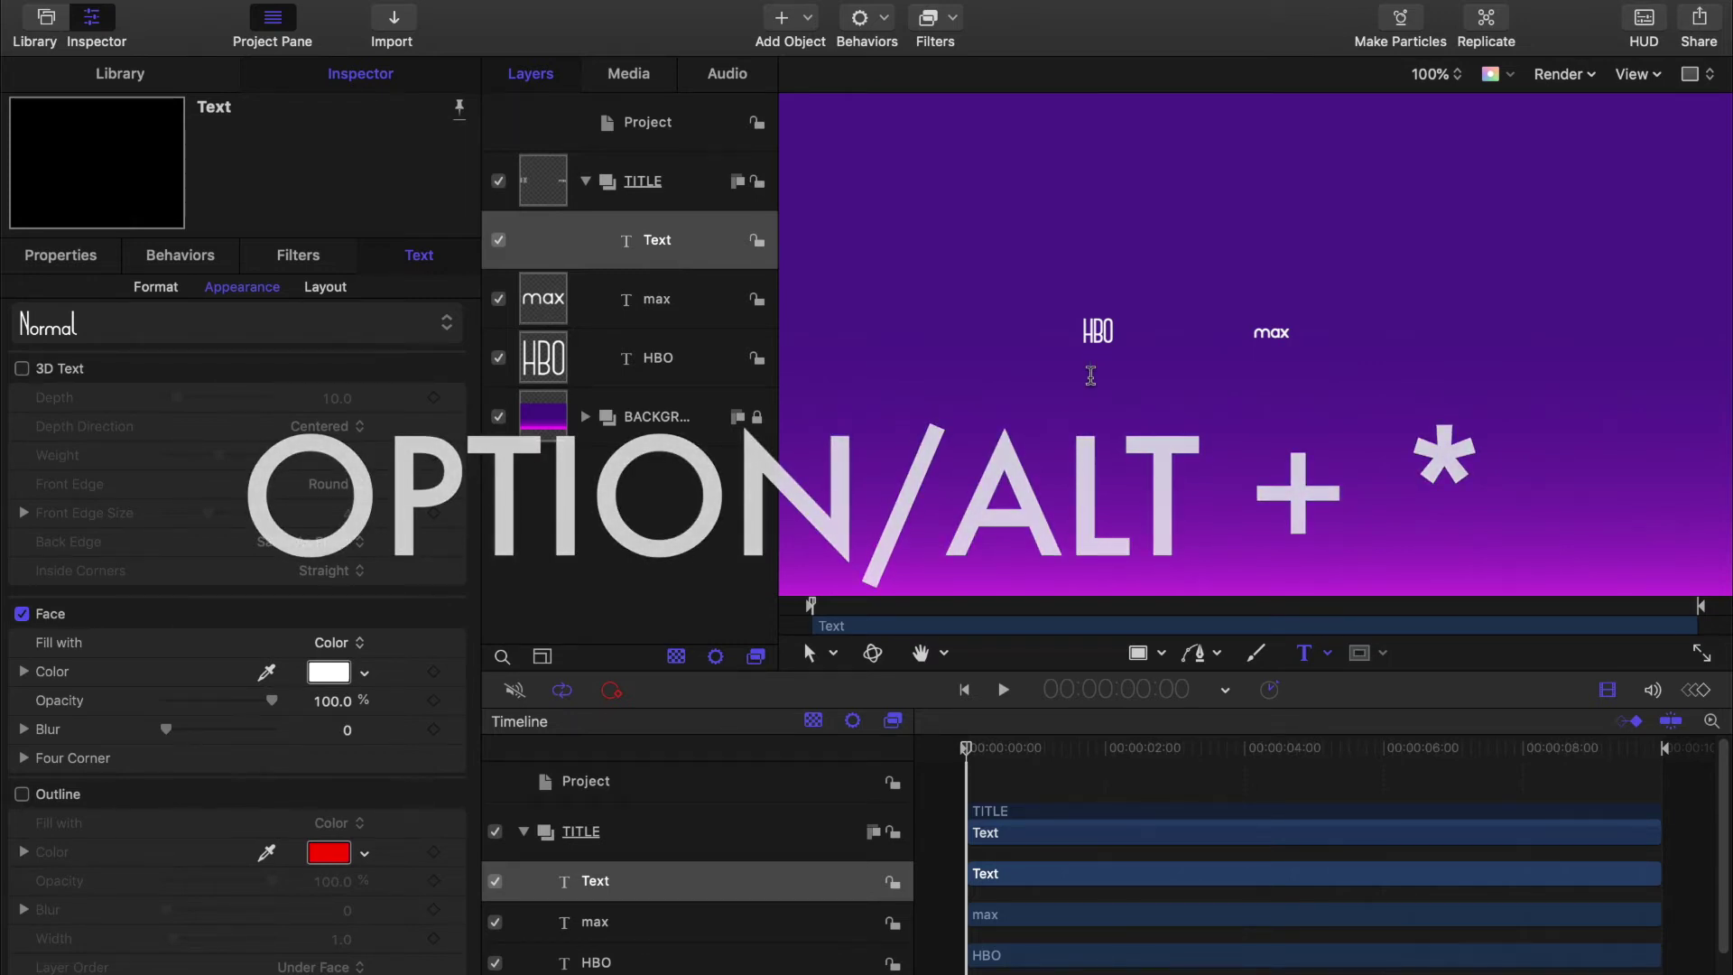
type("•")
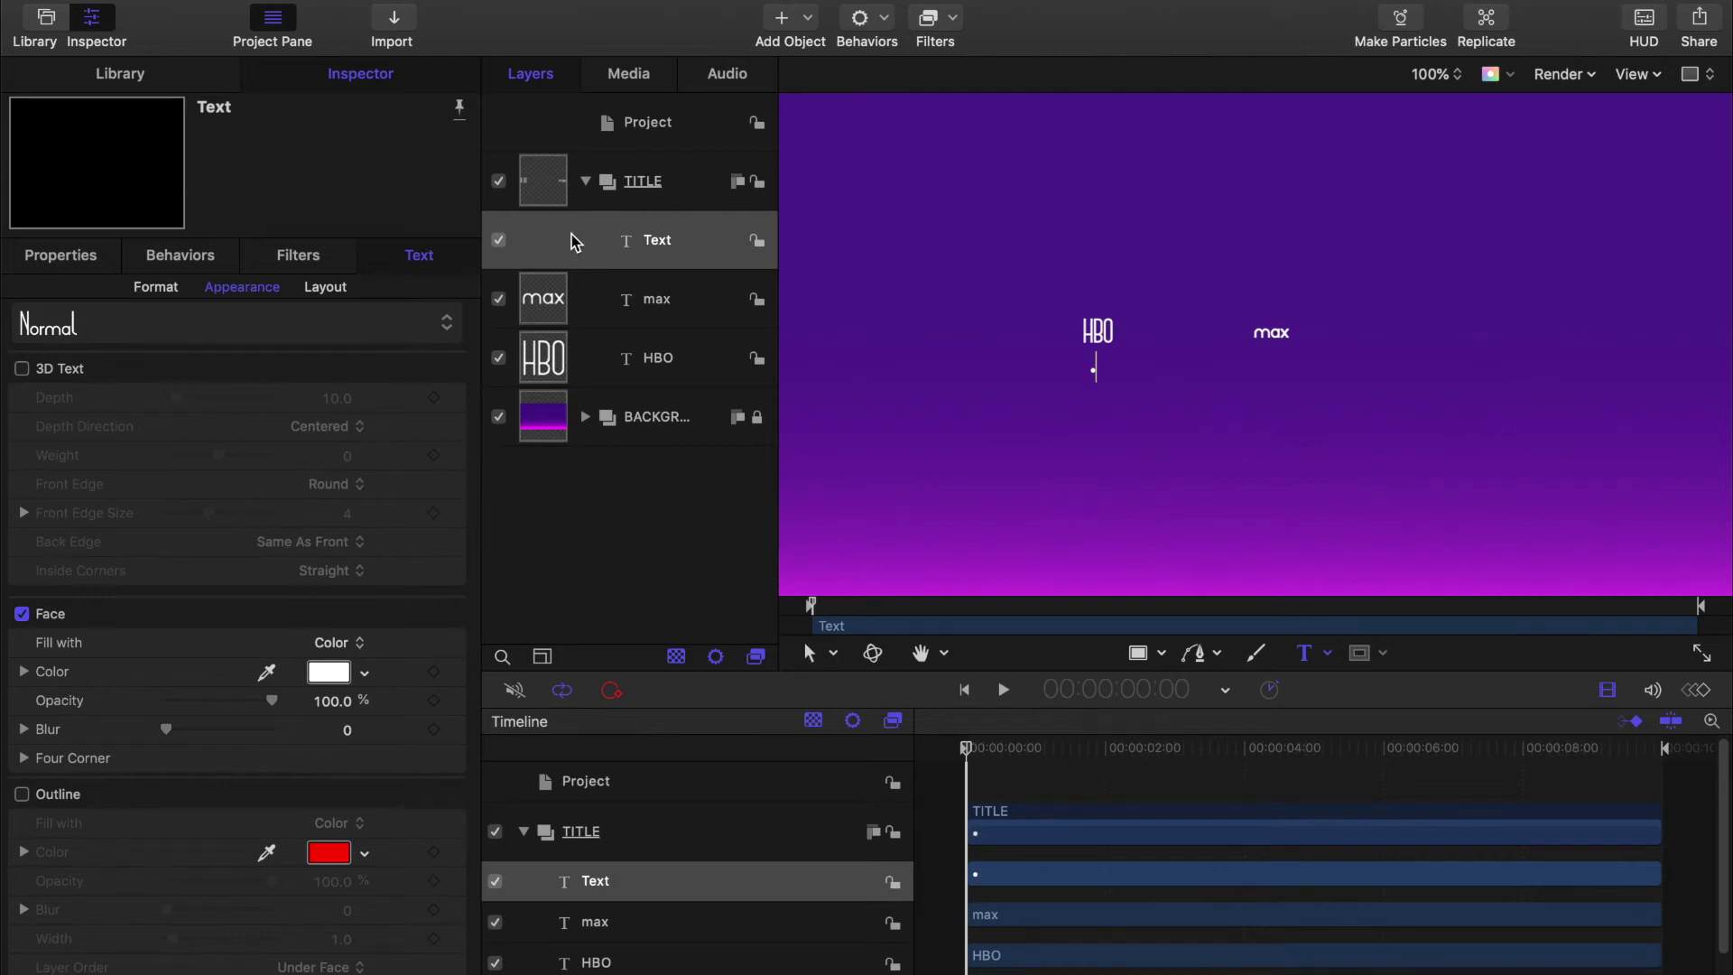
Step: Move the bullet layer below max, group it with the HBO text, and name the new group HBO
left_click_drag(542, 239, 548, 327)
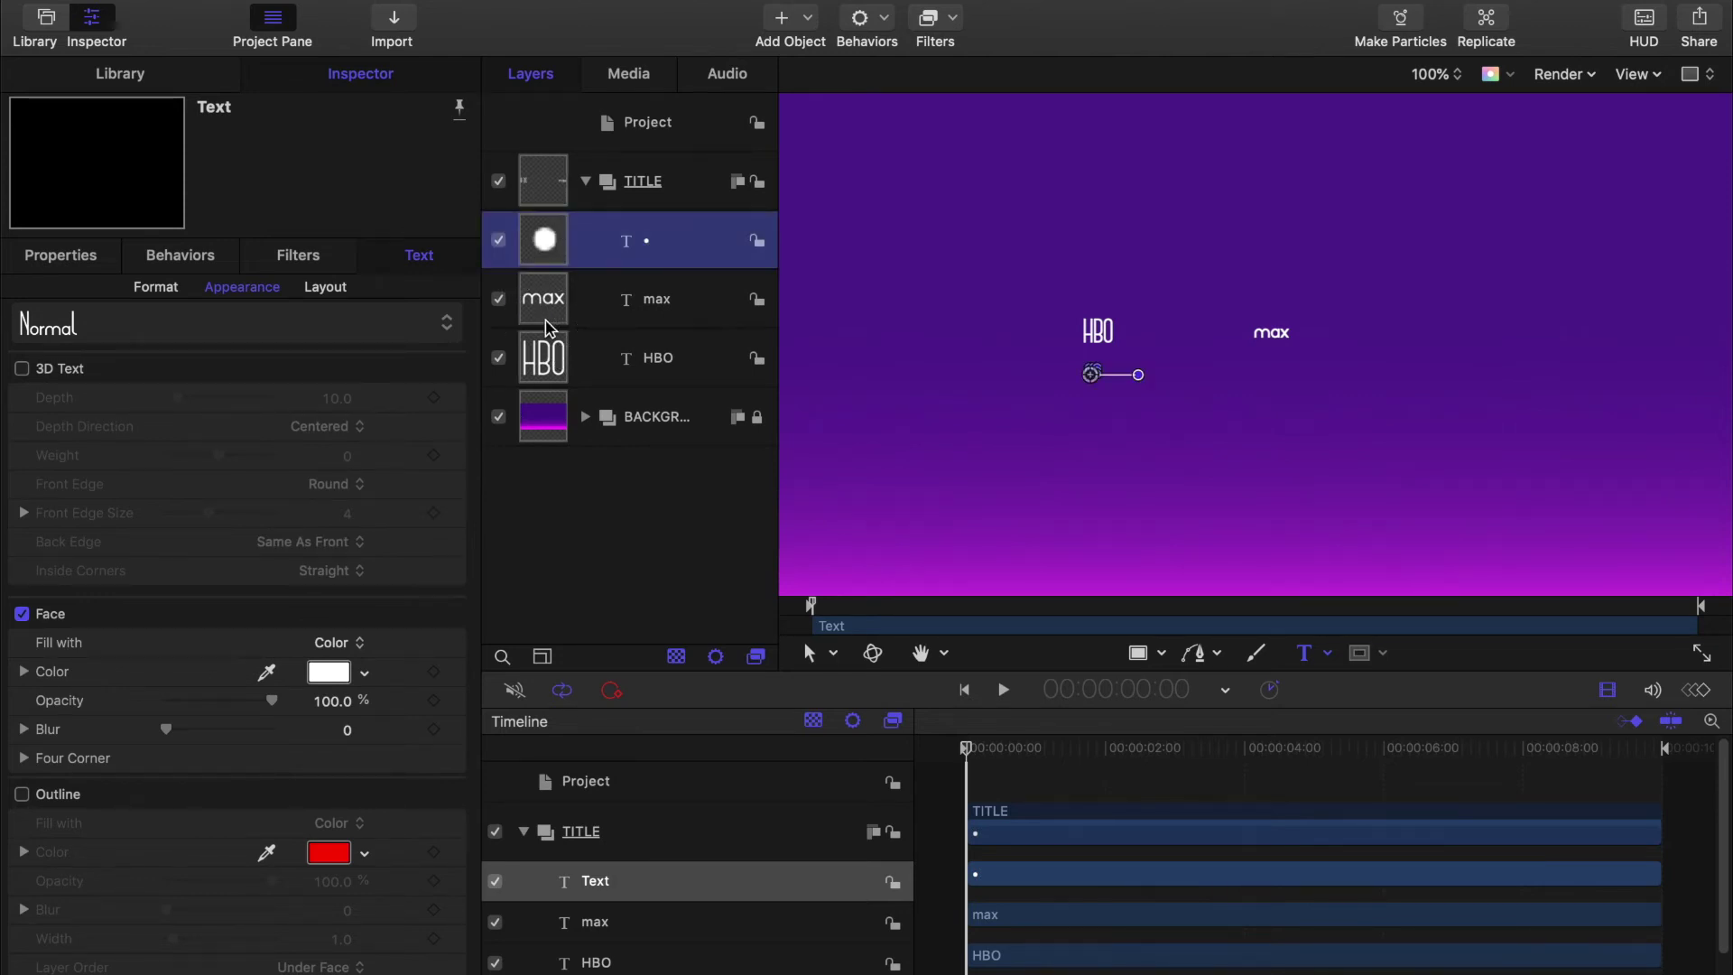
left_click(558, 361, "shift")
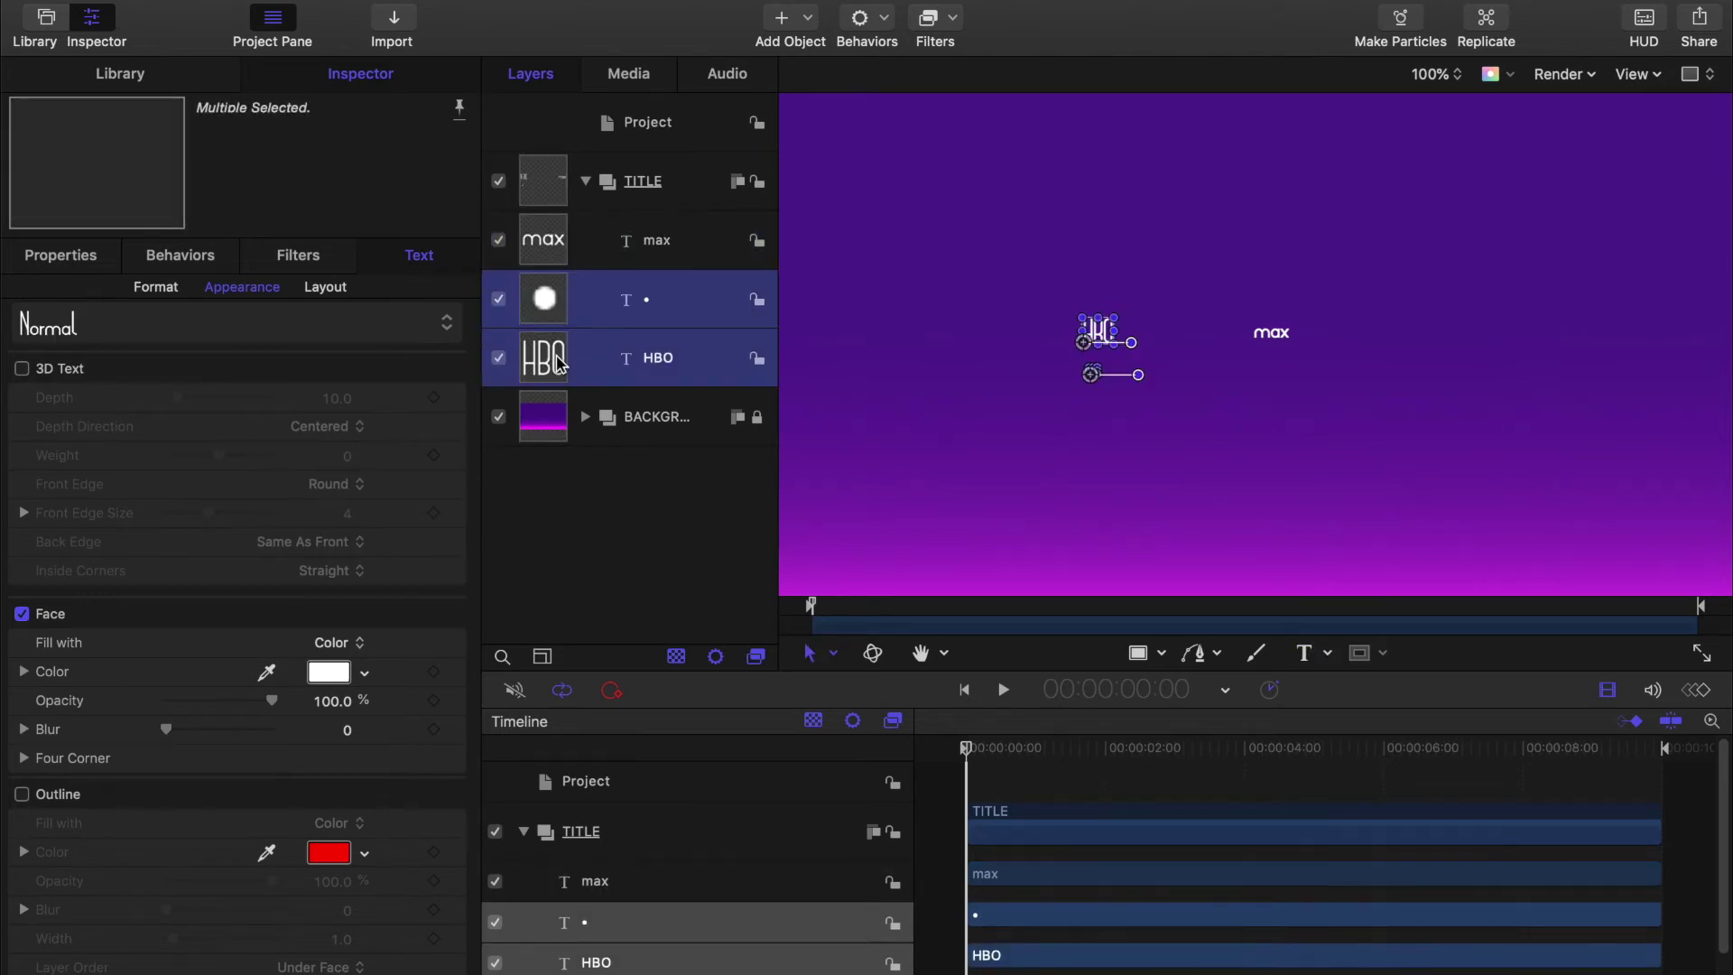
right_click(558, 361)
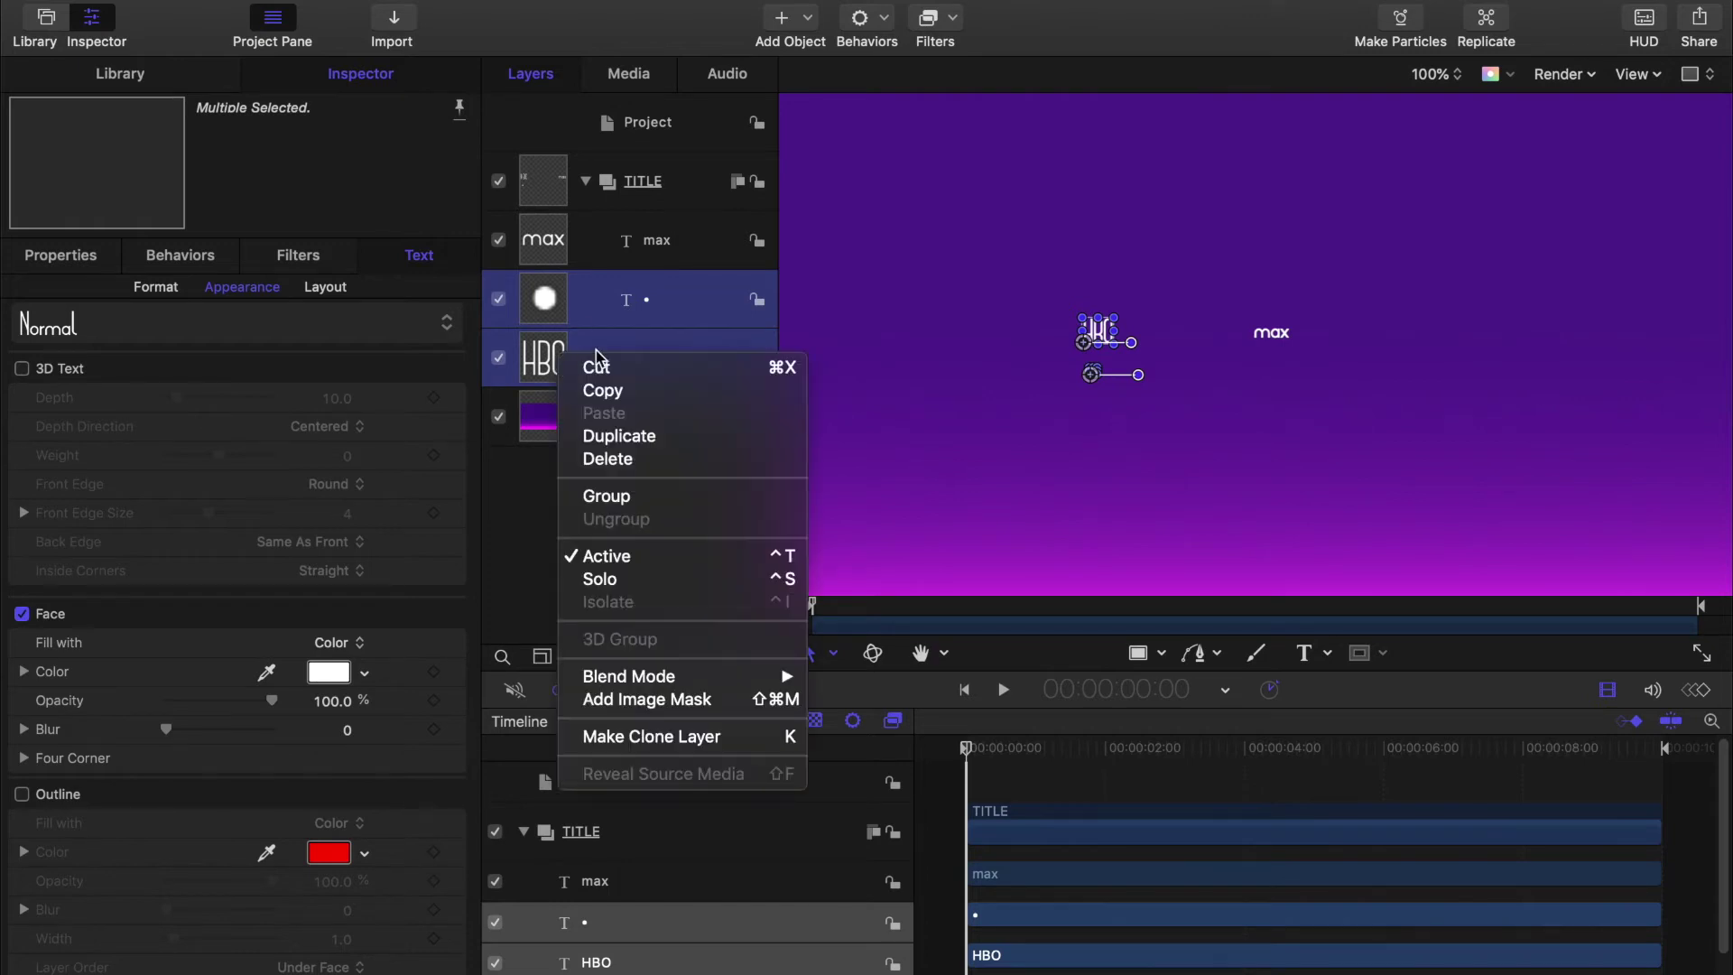
left_click(642, 504)
double_click(657, 299)
type("HBO")
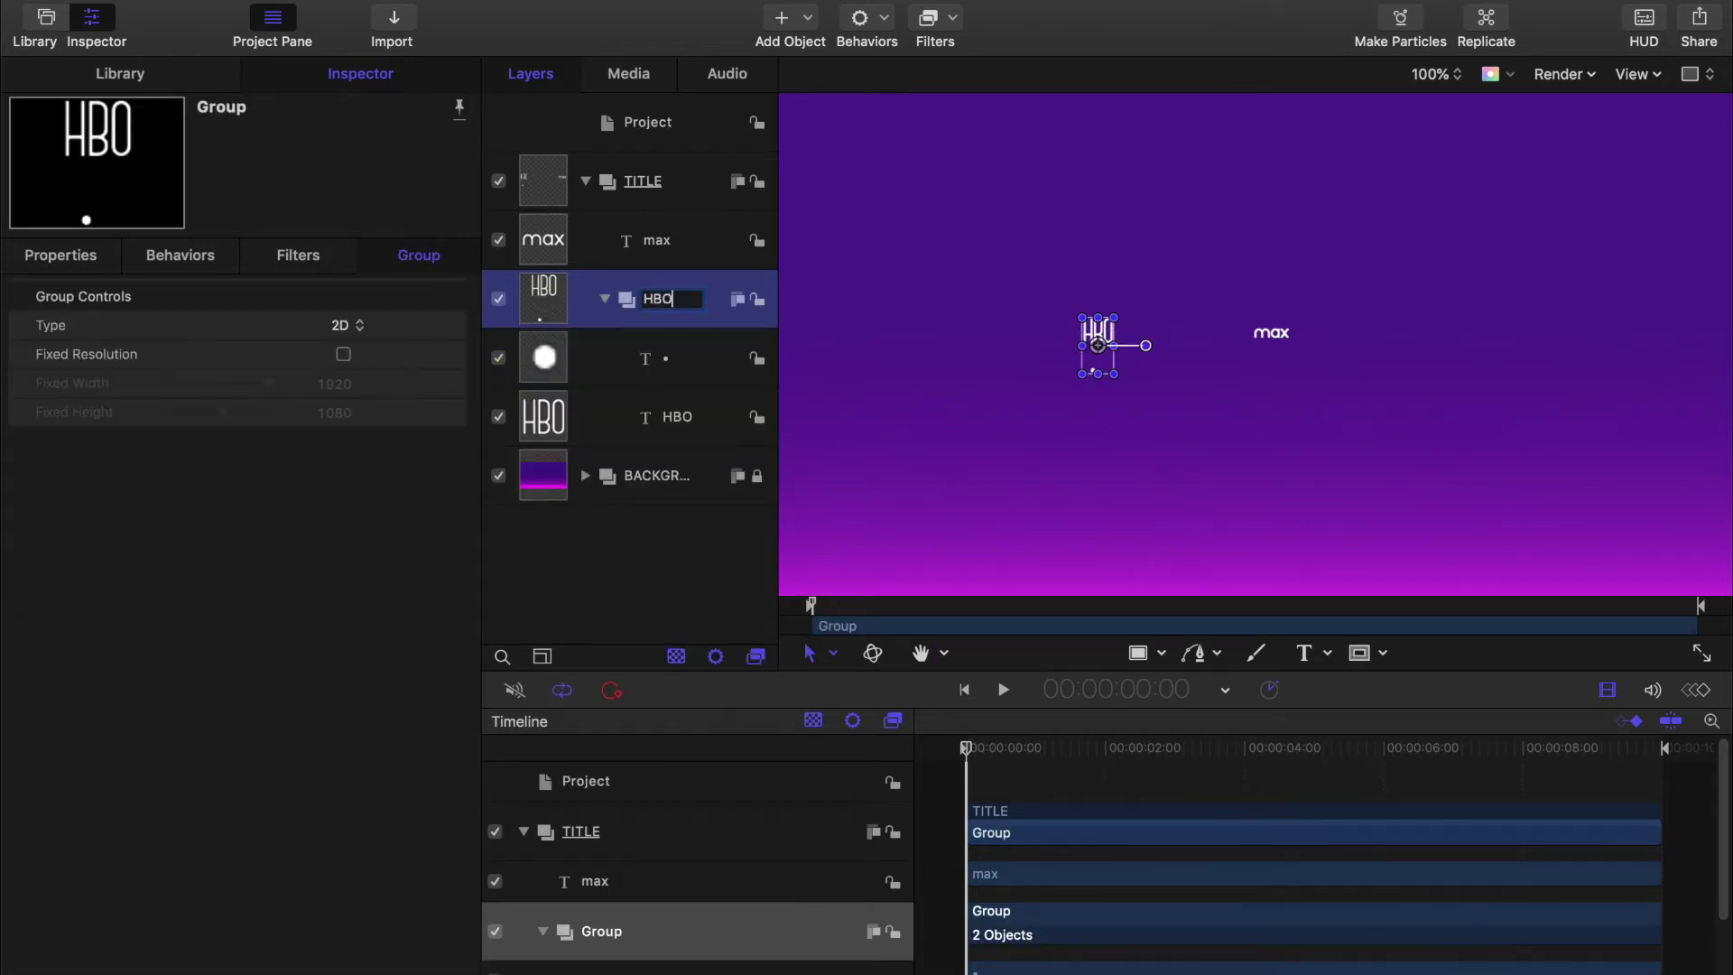
key("Return")
Step: Set the font of the HBO text and the bullet to Futura Medium with center alignment
left_click(559, 420)
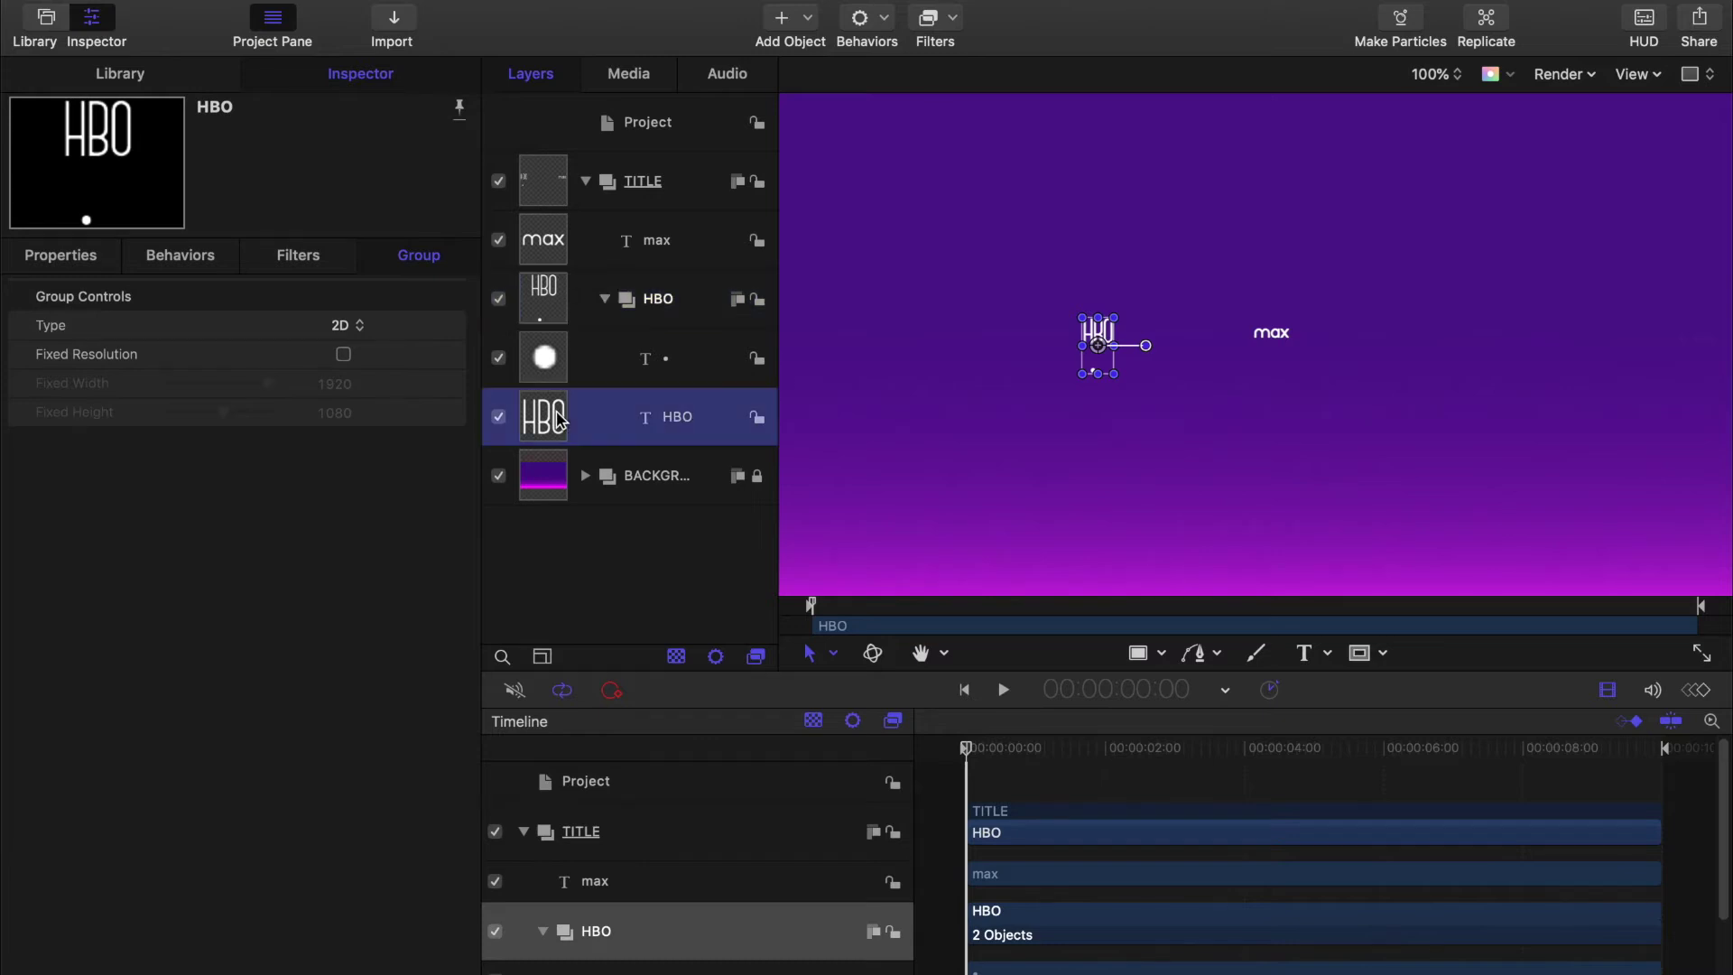
left_click(155, 287)
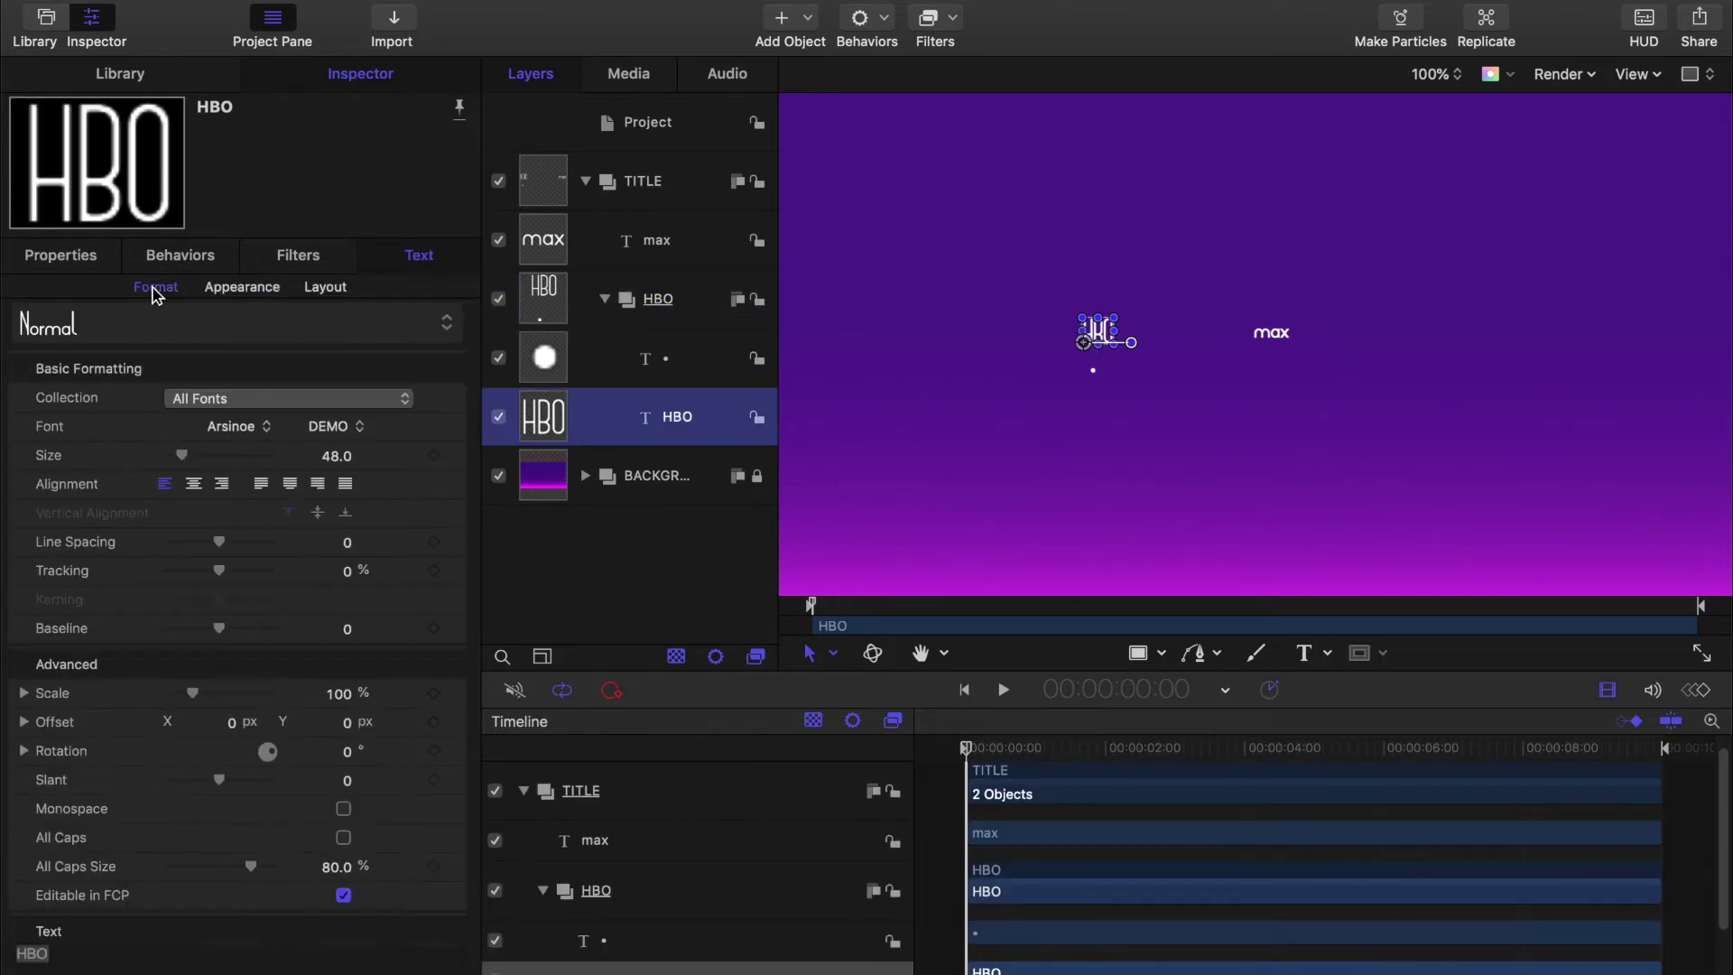
left_click(265, 436)
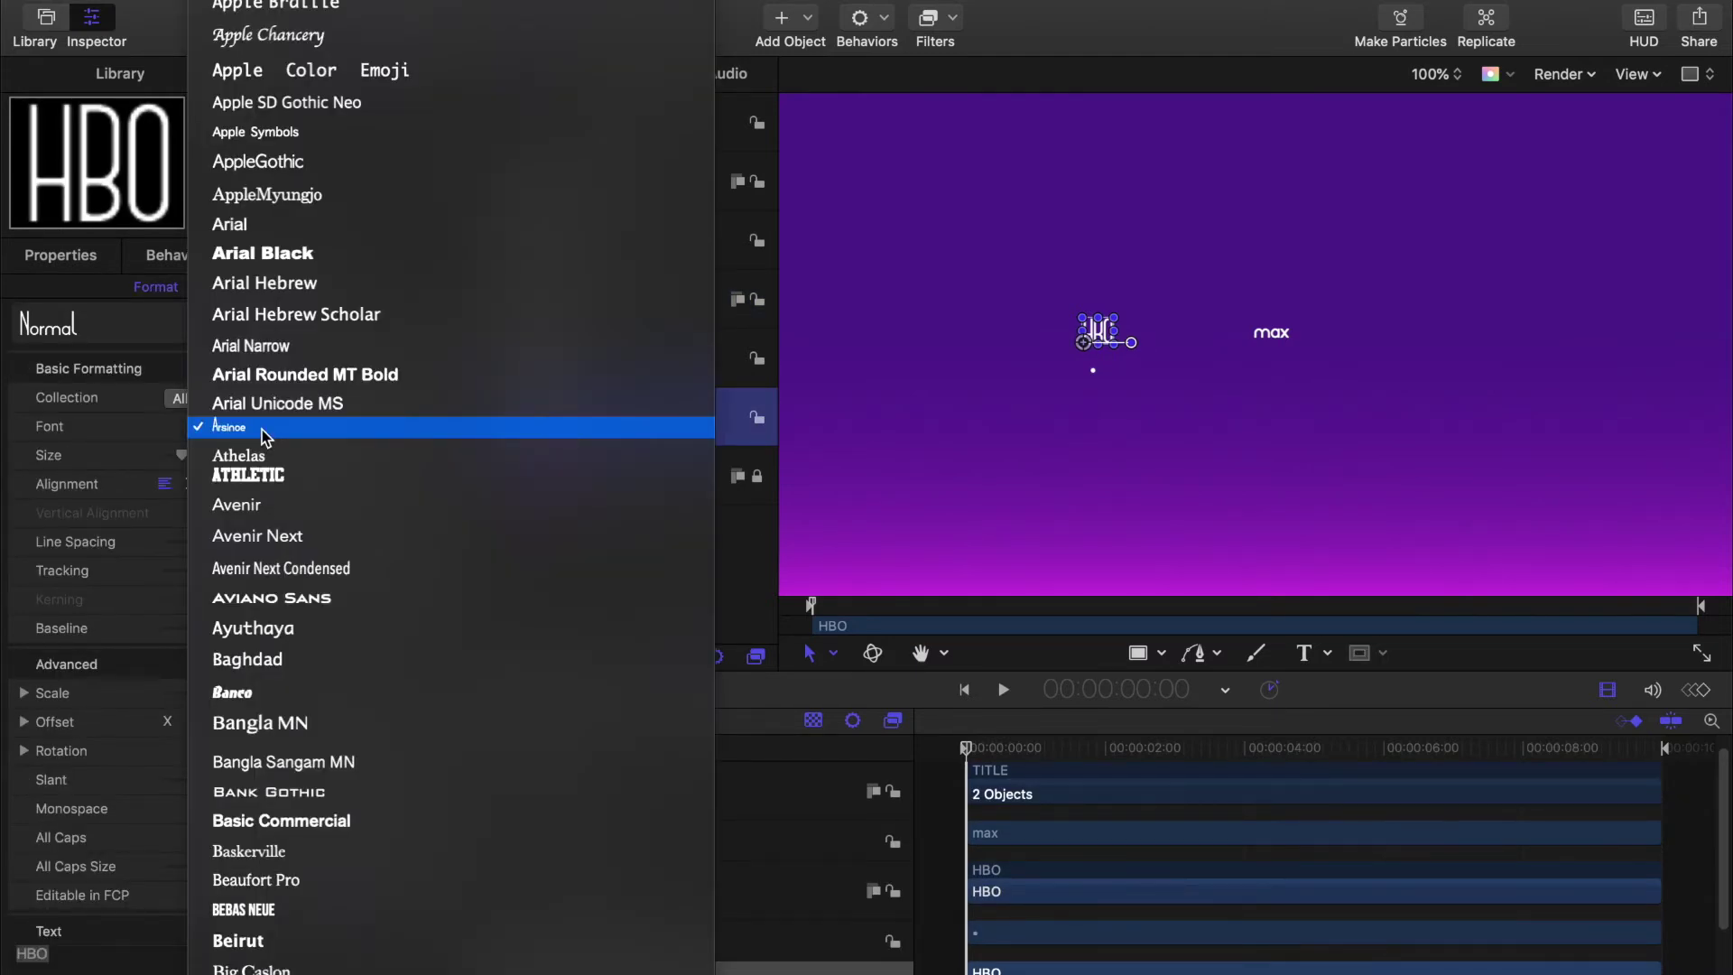
scroll(265, 436, "down", 10)
left_click(265, 418)
left_click(497, 379)
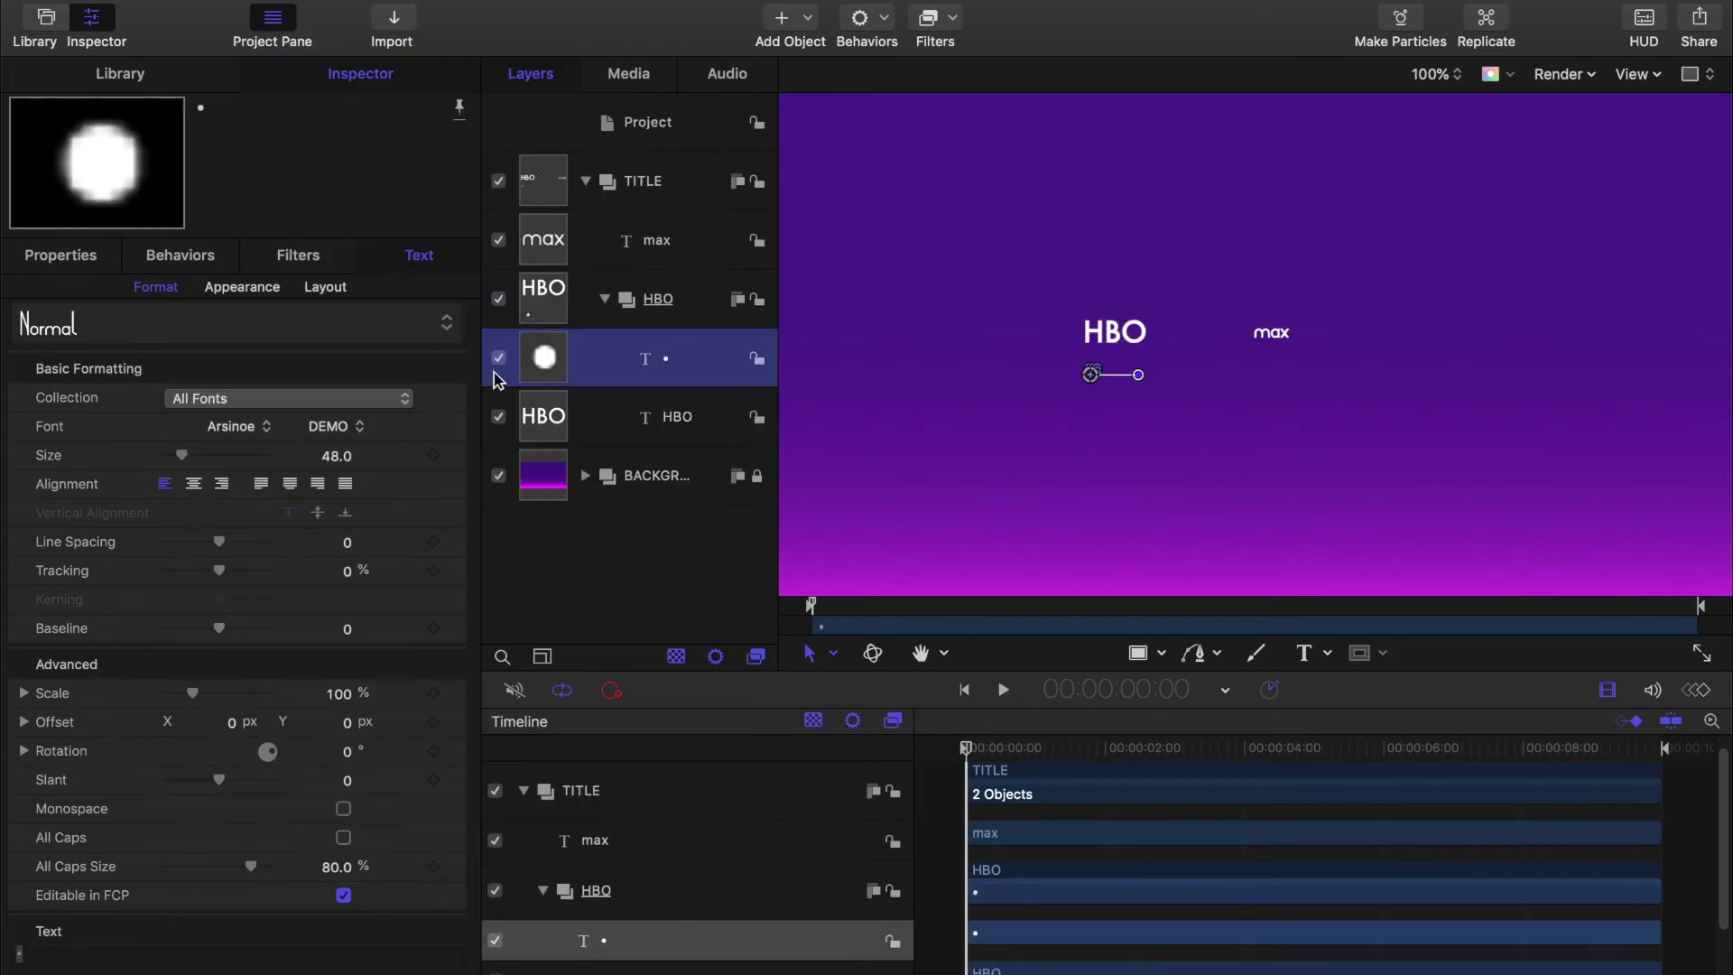
left_click(266, 426)
left_click(262, 454)
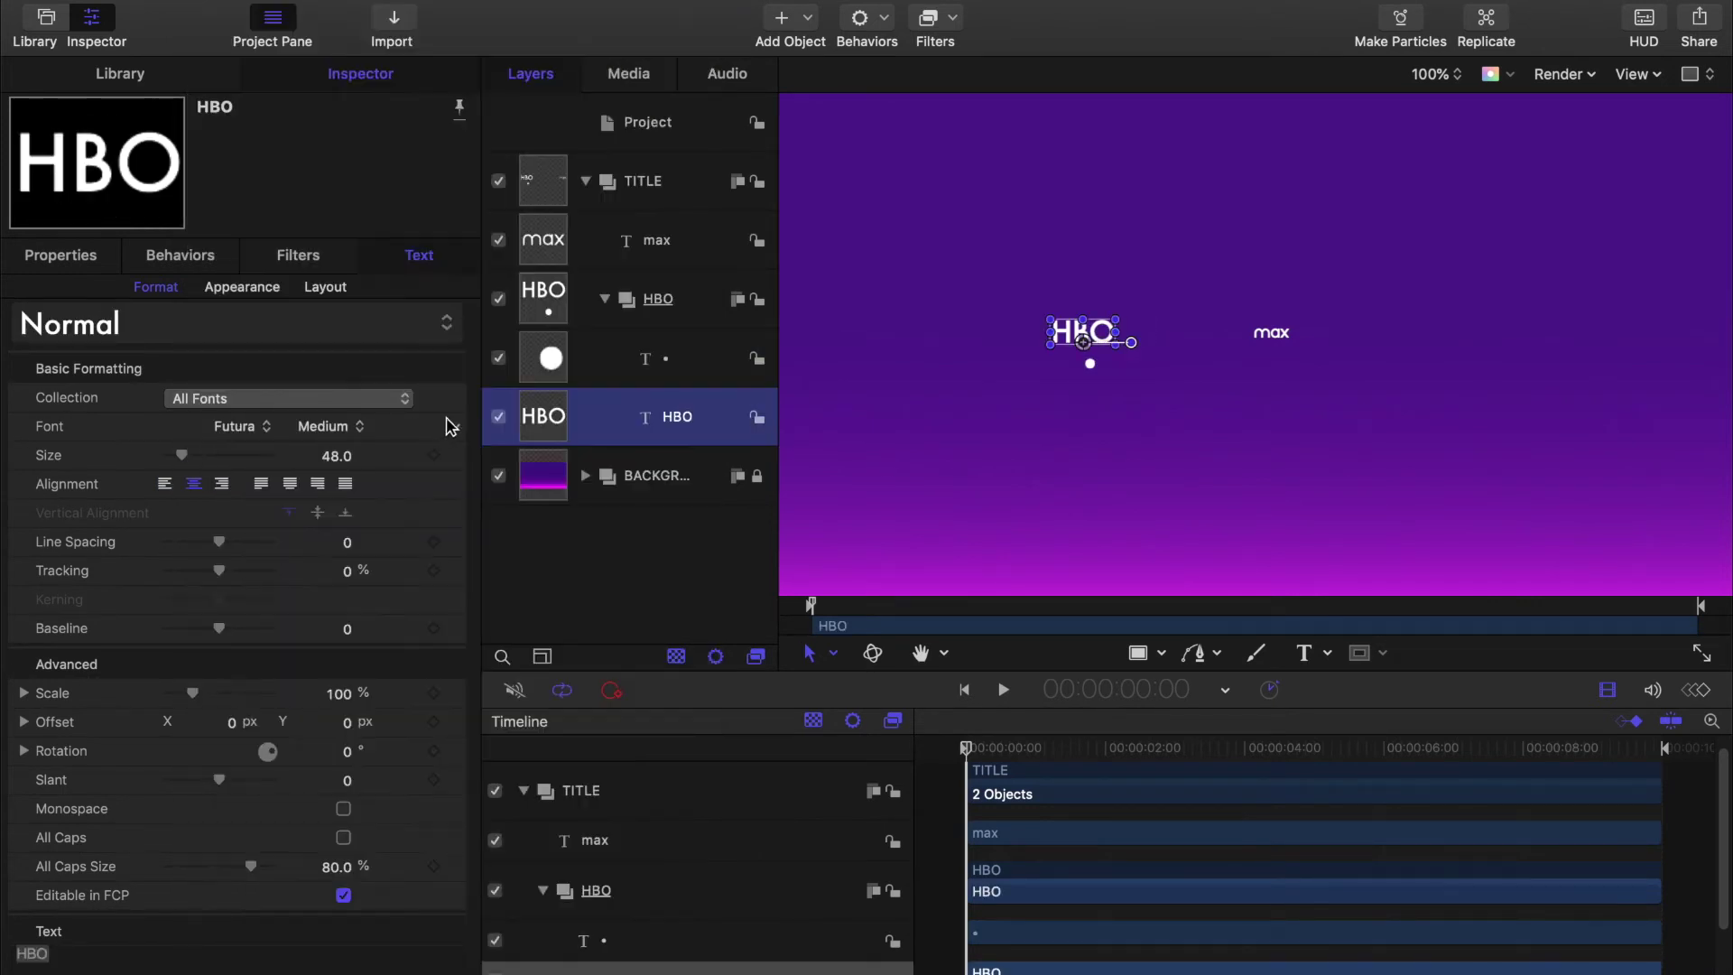
Step: Reset the positions of the HBO text, the bullet and the HBO group to X 0, Y 0
left_click(74, 261)
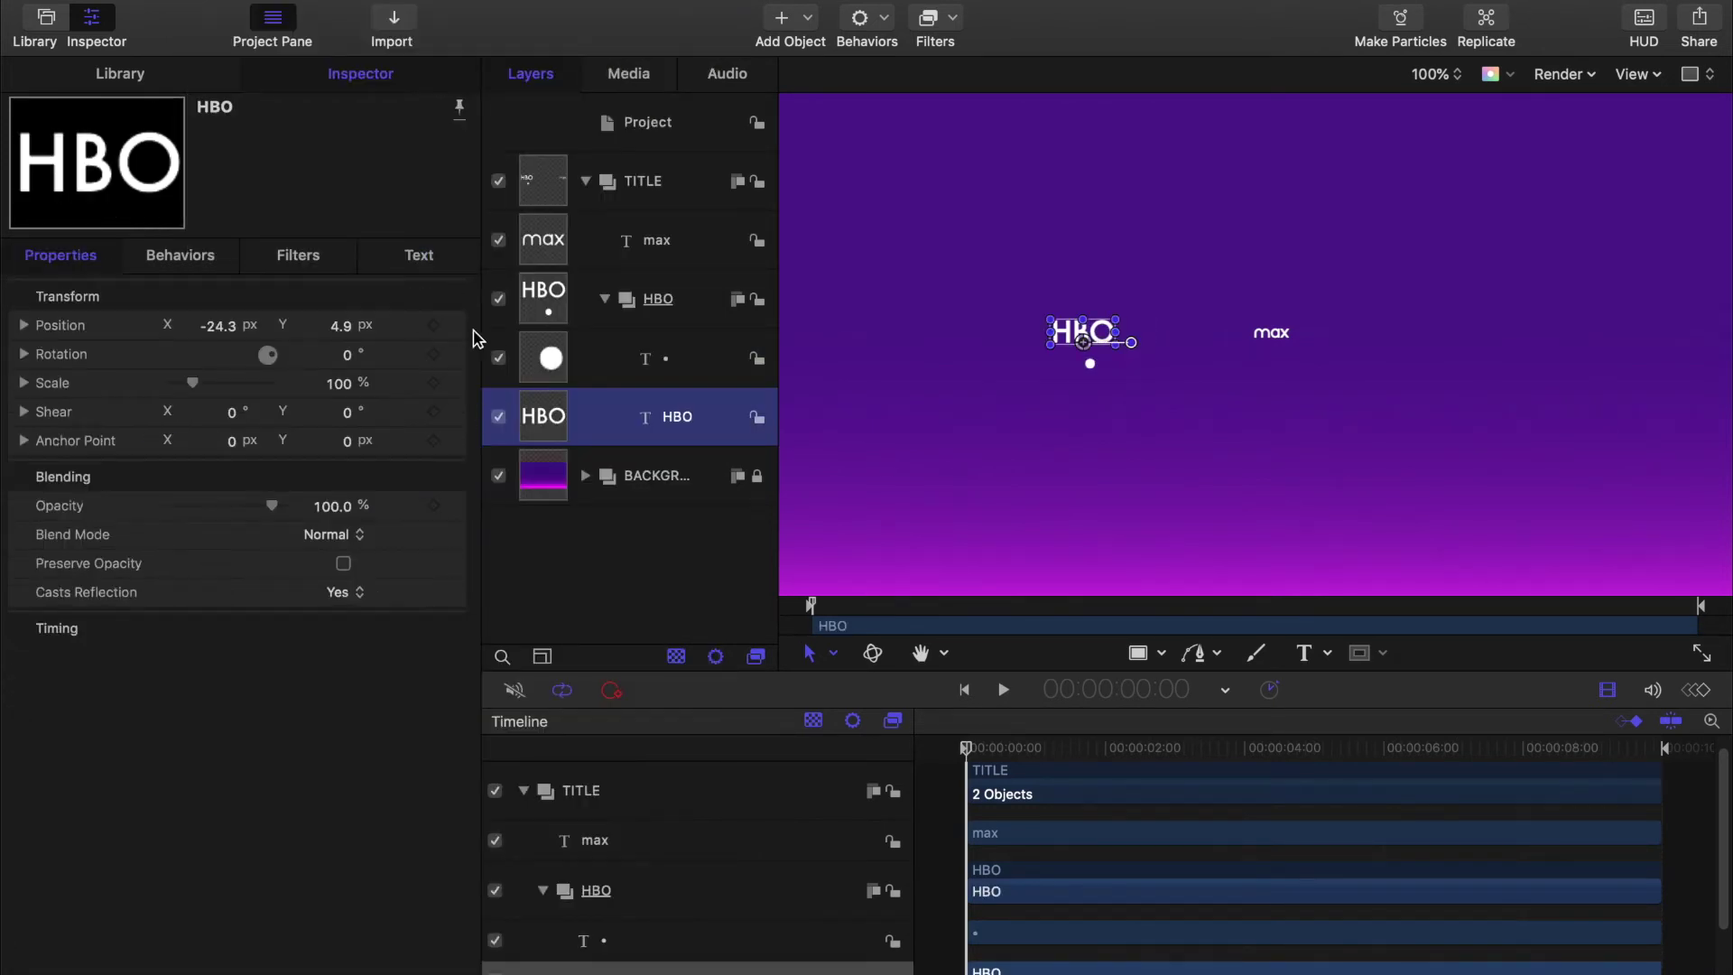
mouse_move(459, 330)
left_click(456, 329)
left_click(463, 333)
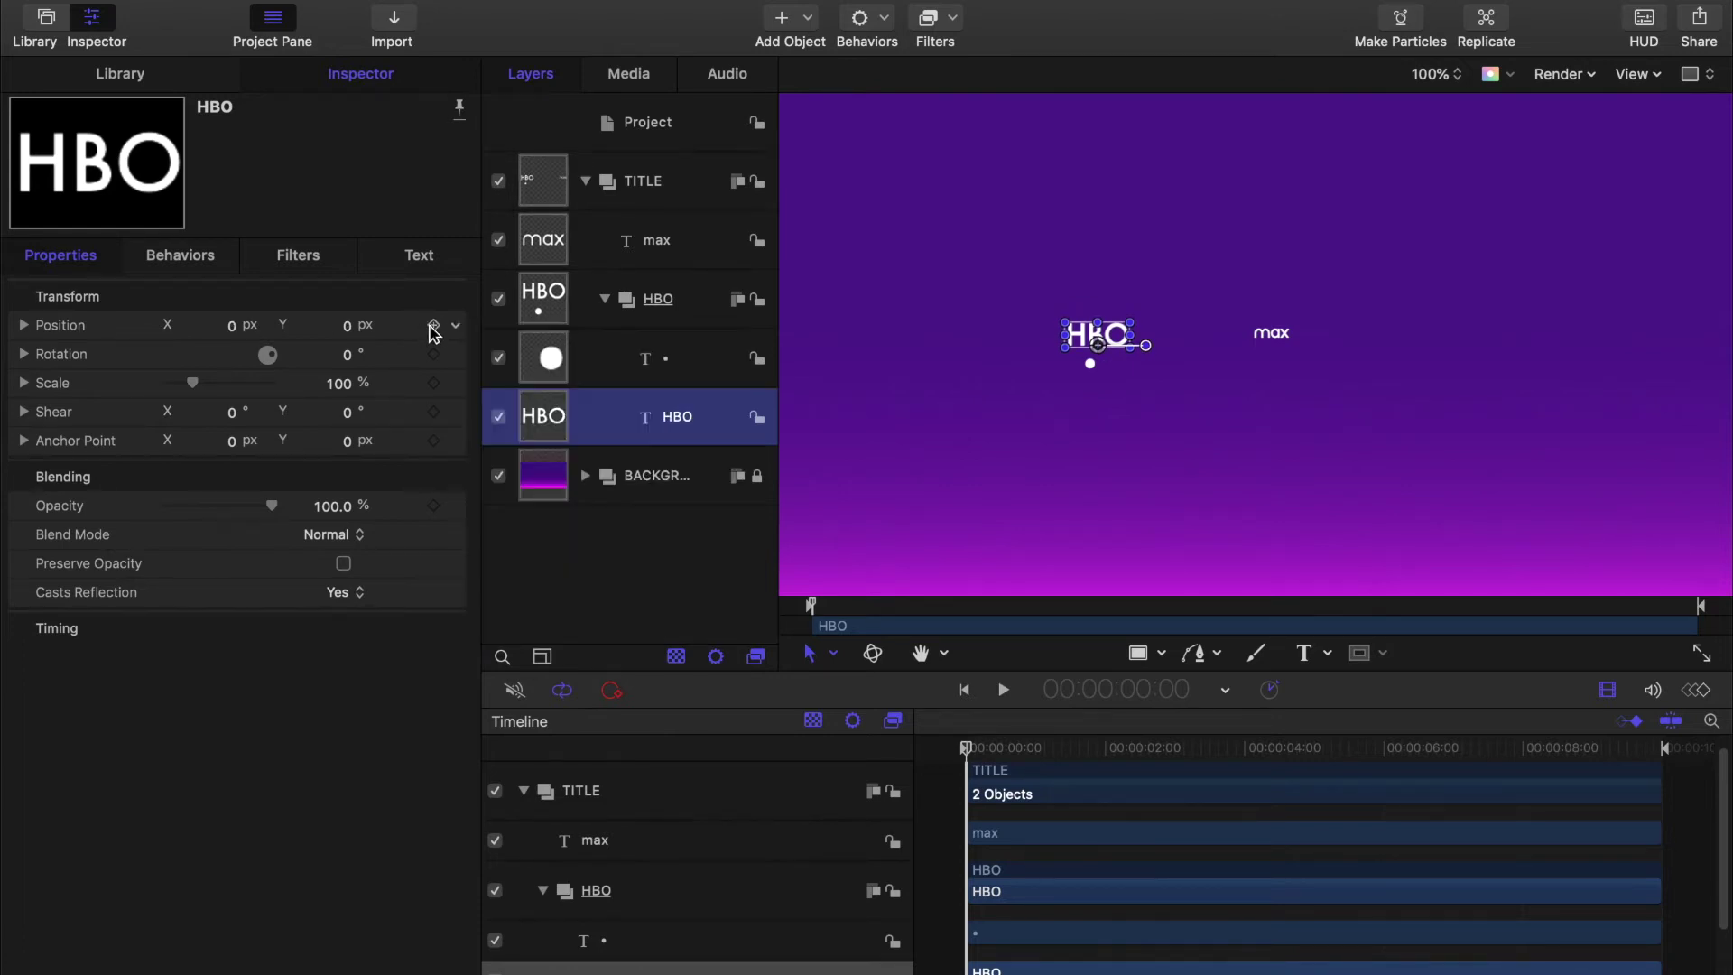
left_click(632, 359)
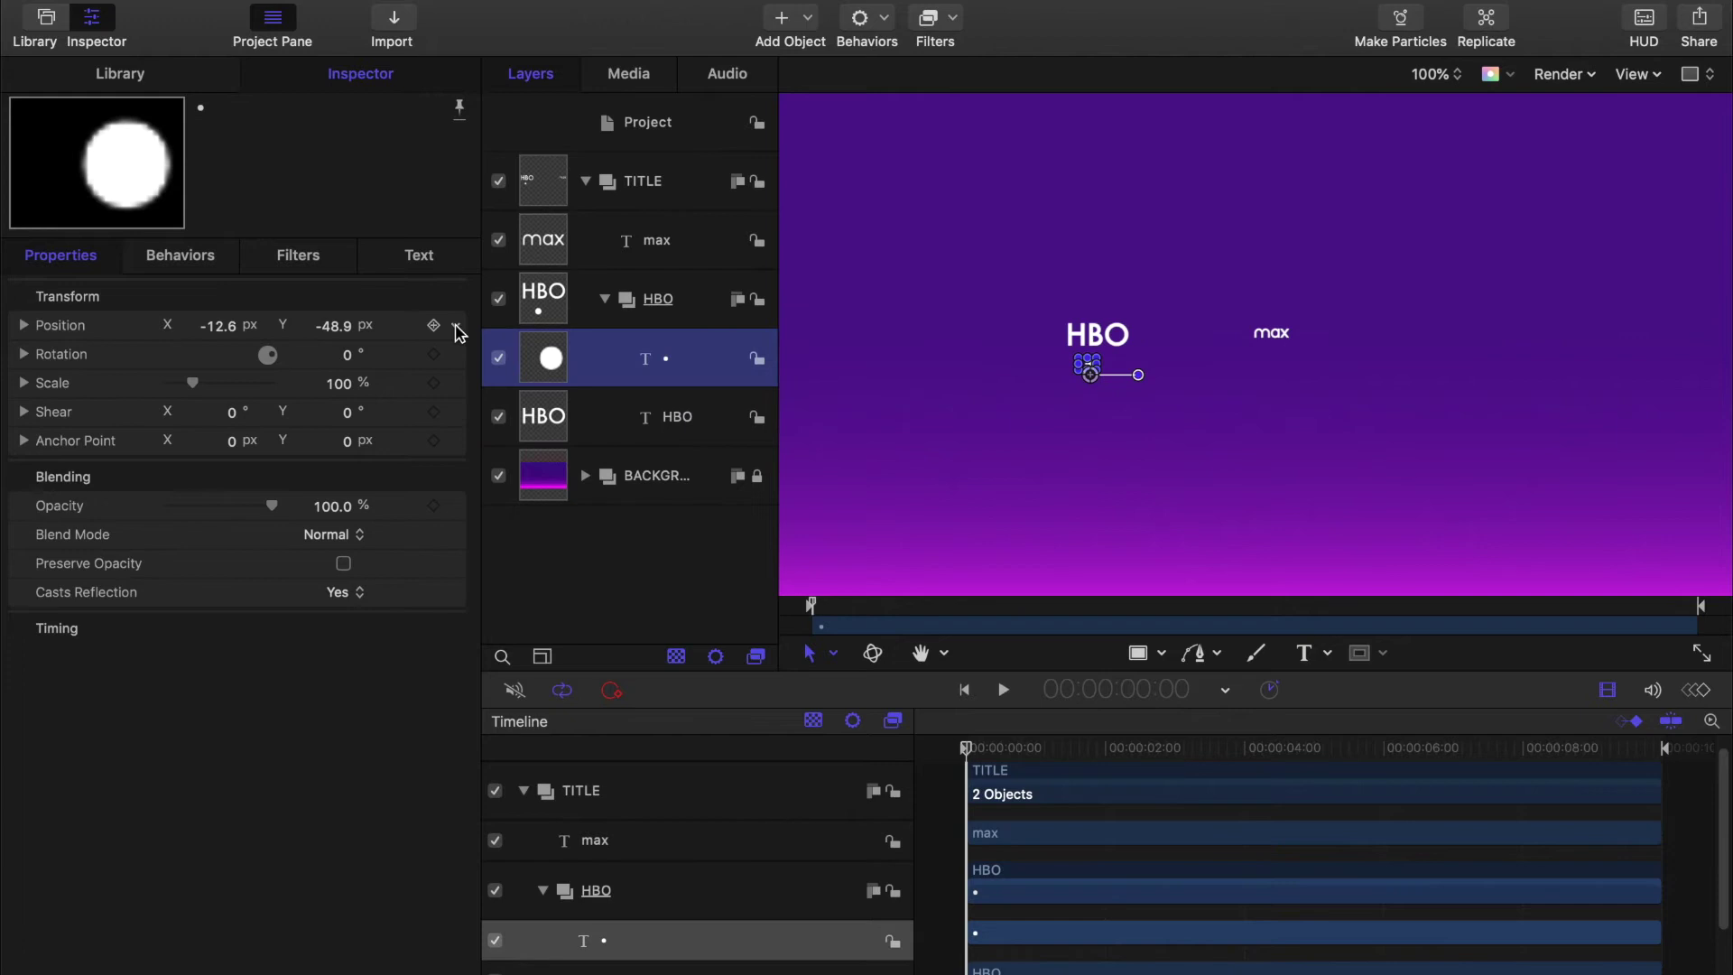
left_click(558, 296)
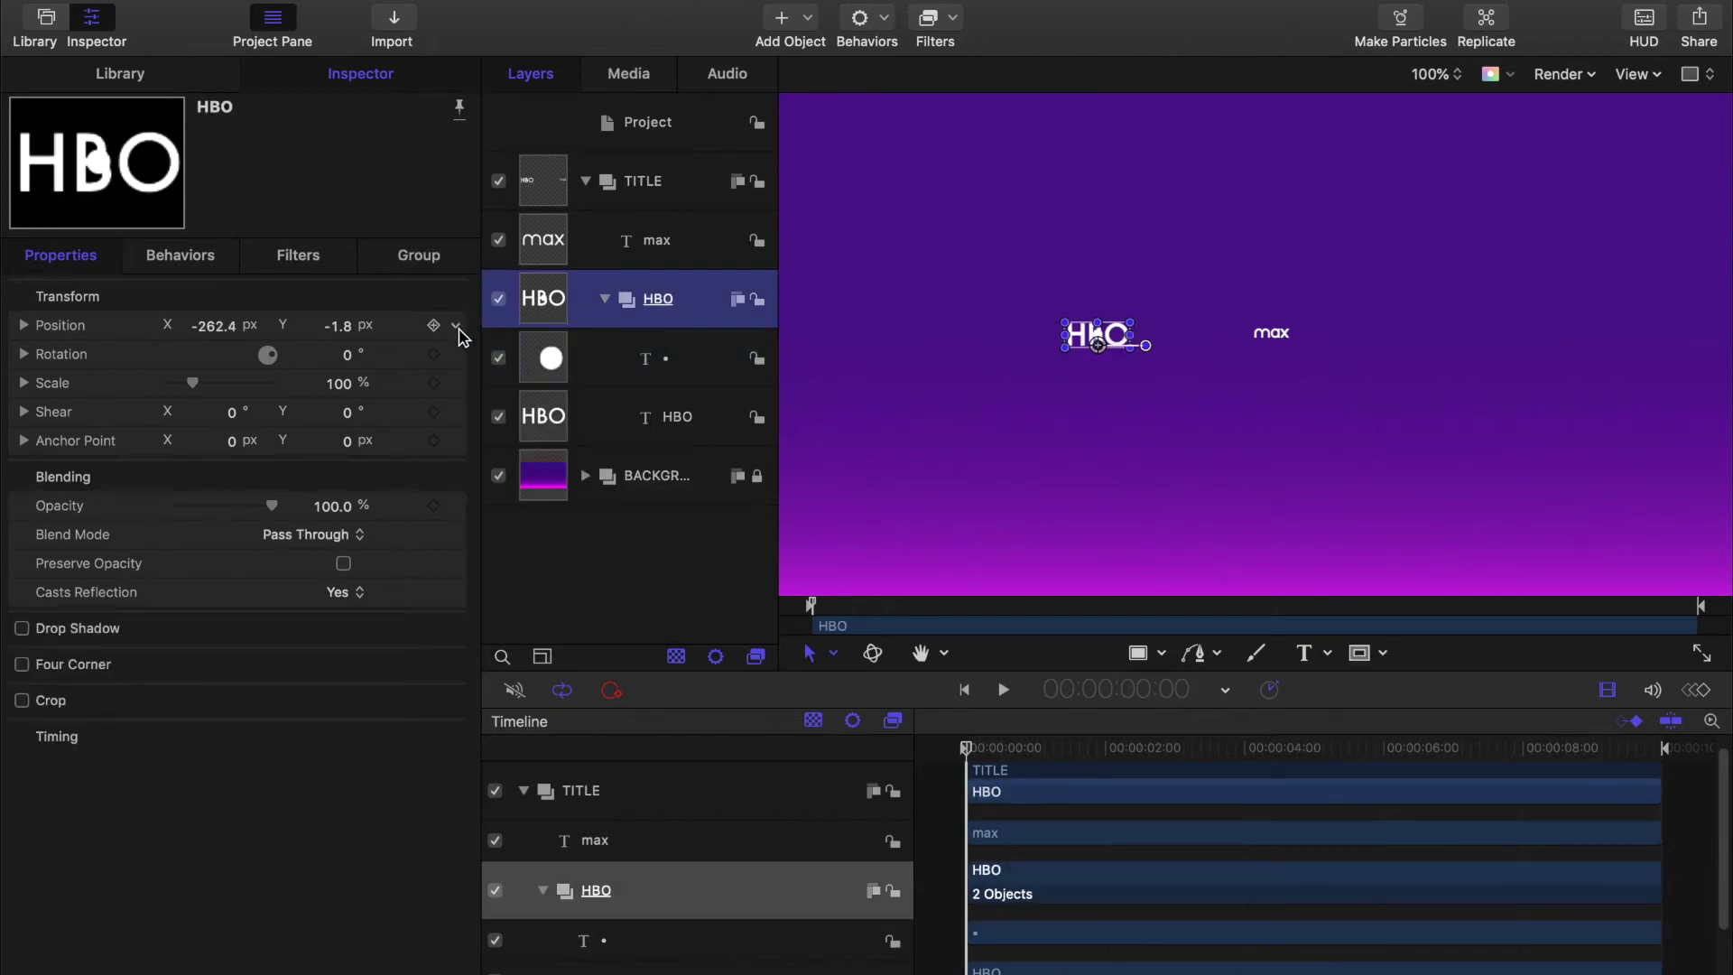
left_click(457, 329)
left_click(503, 350)
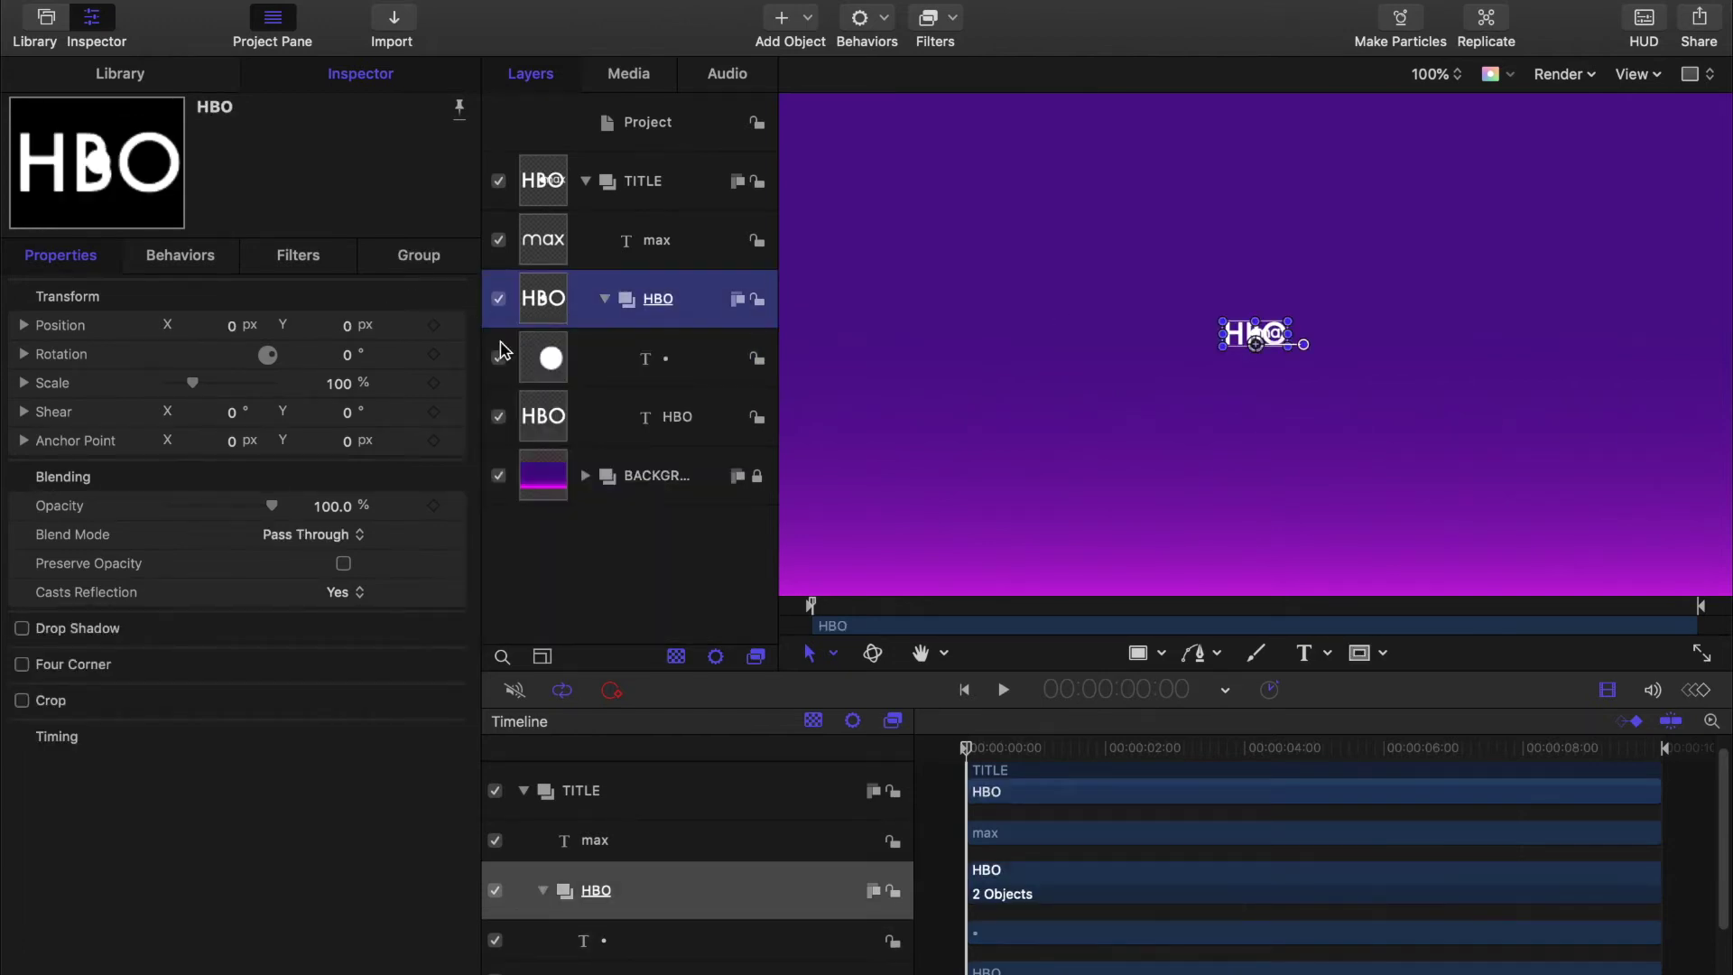
Step: Hide the max text layer and set the font size of the HBO text and the bullet to 250
left_click(498, 241)
left_click(546, 415)
left_click(552, 361, "super")
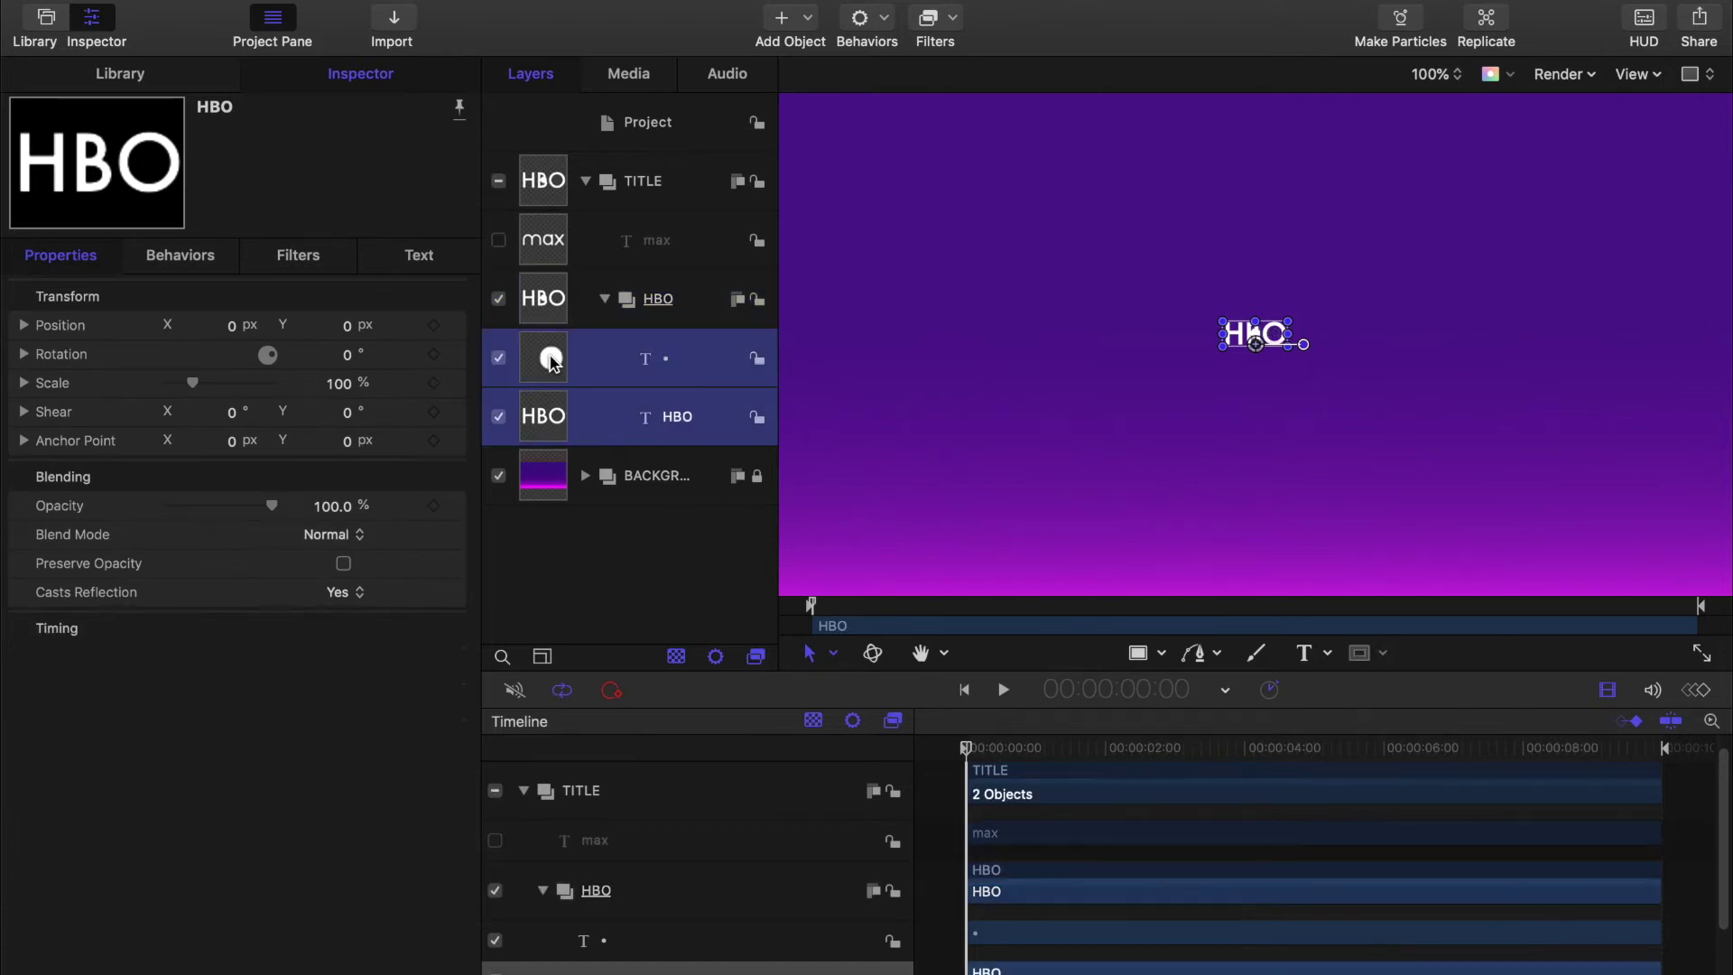
left_click(425, 263)
left_click(338, 458)
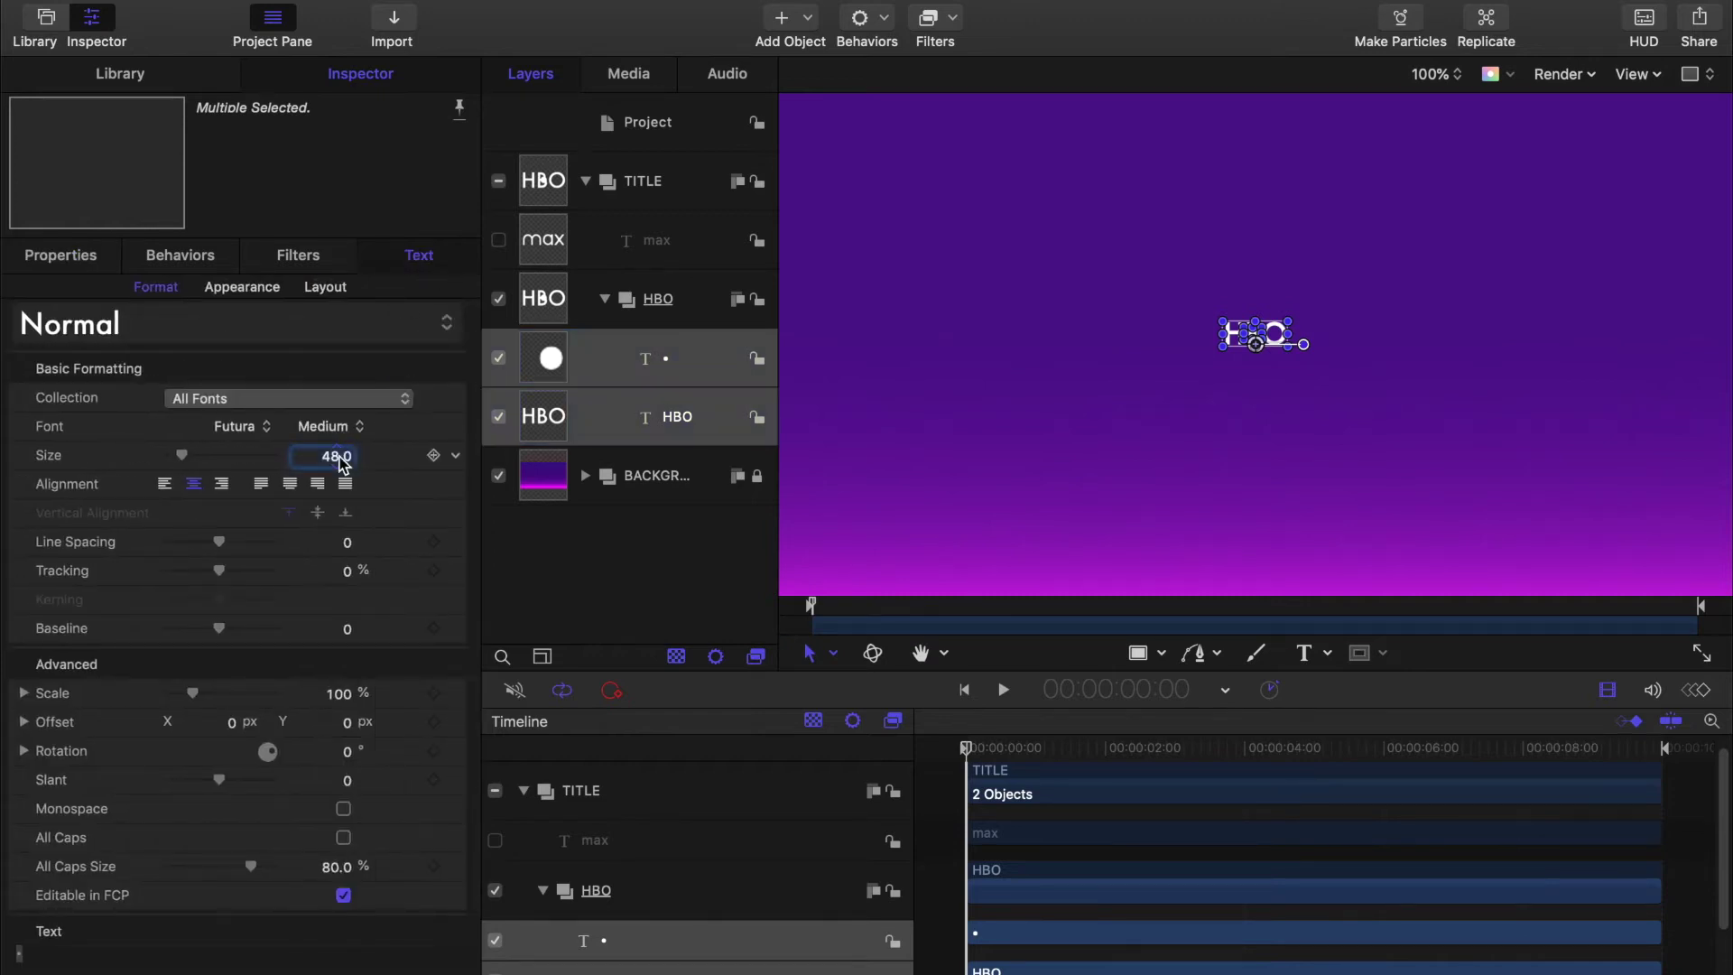
type("250")
key("Return")
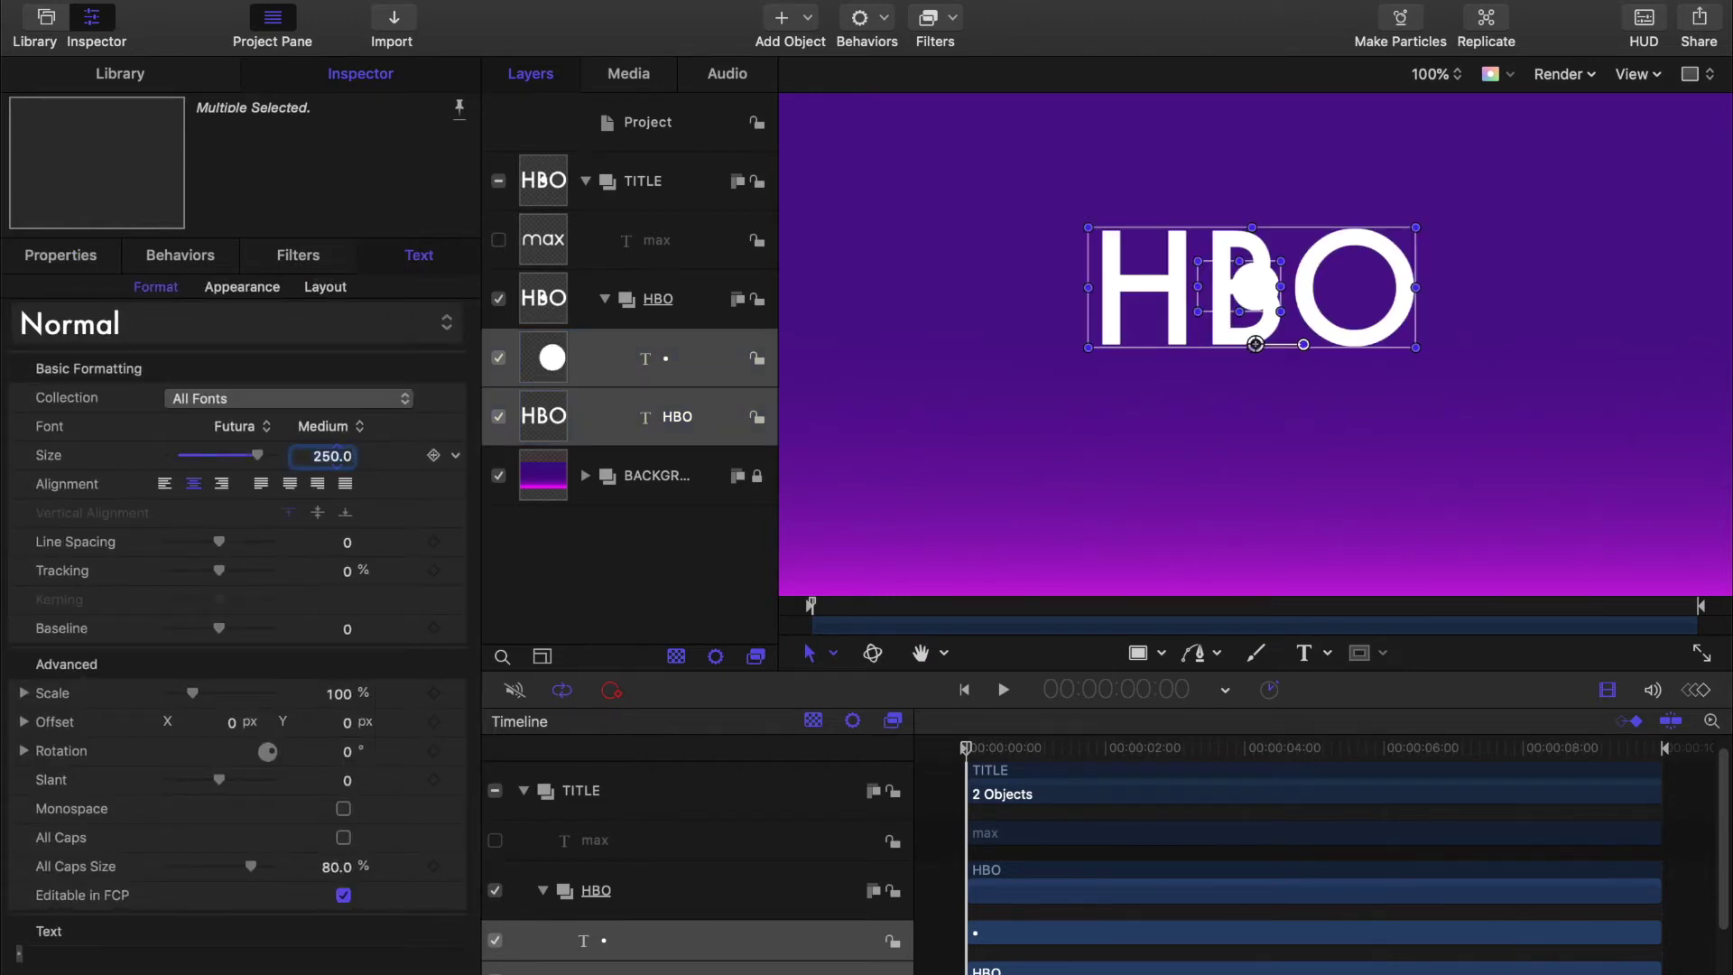
Step: Set the bullet's anchor point X to -165 px to place it inside the letter O
left_click(550, 361)
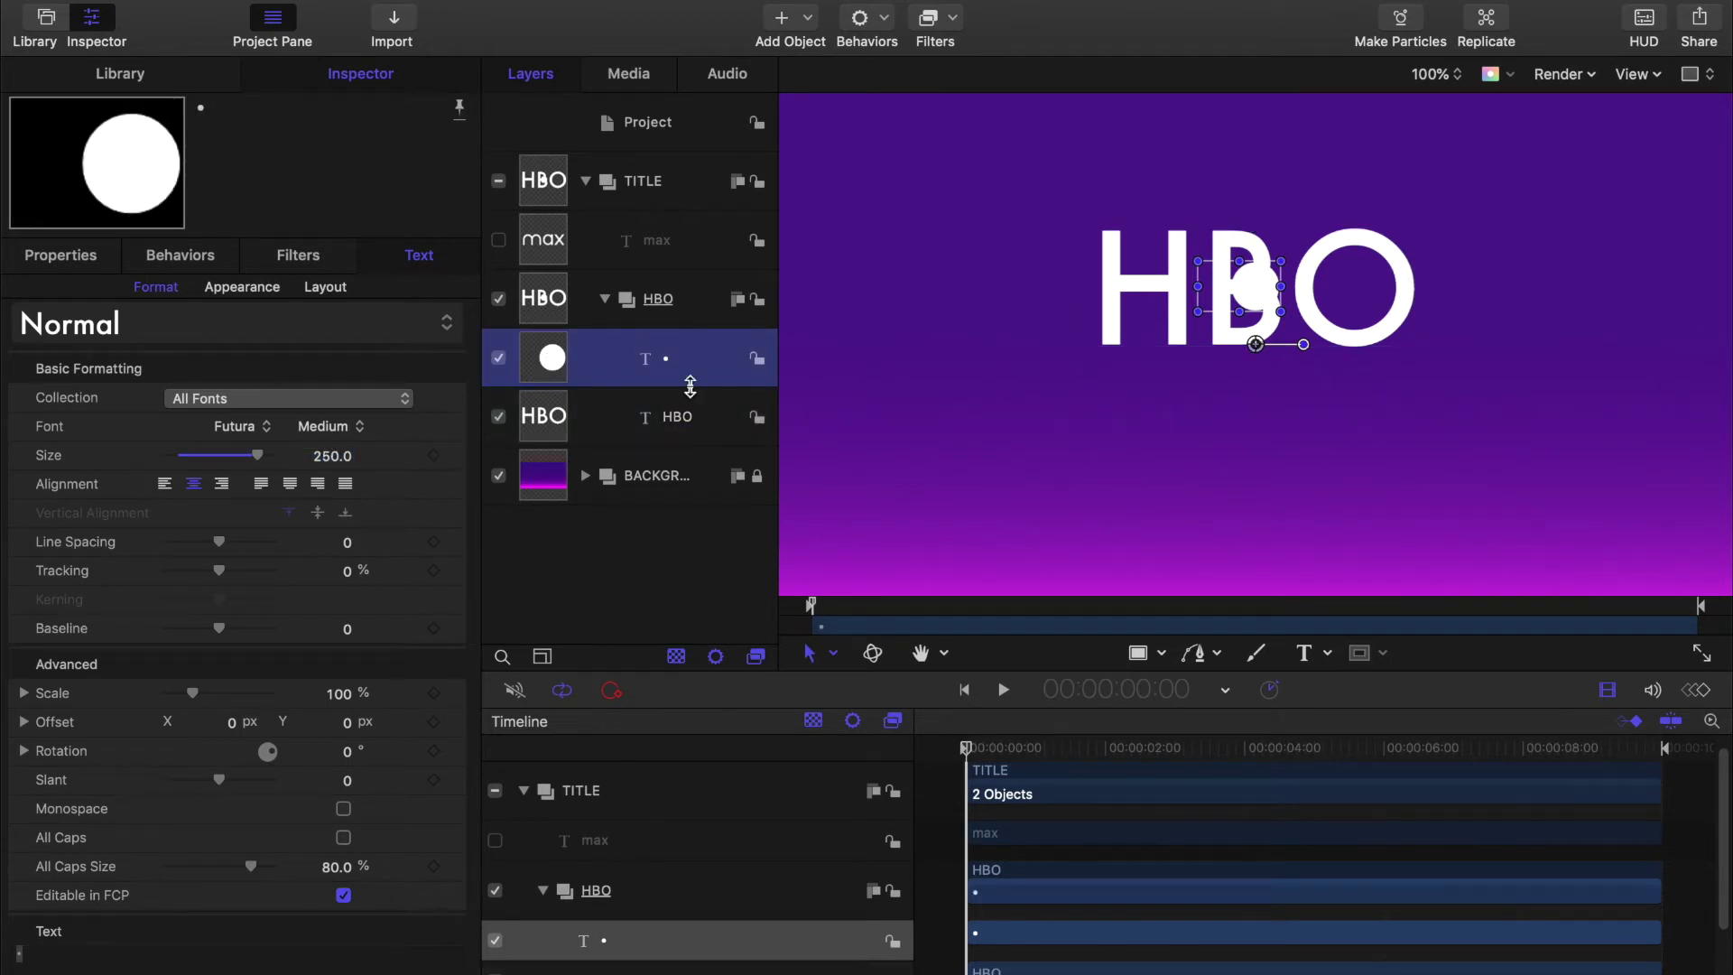
left_click(78, 259)
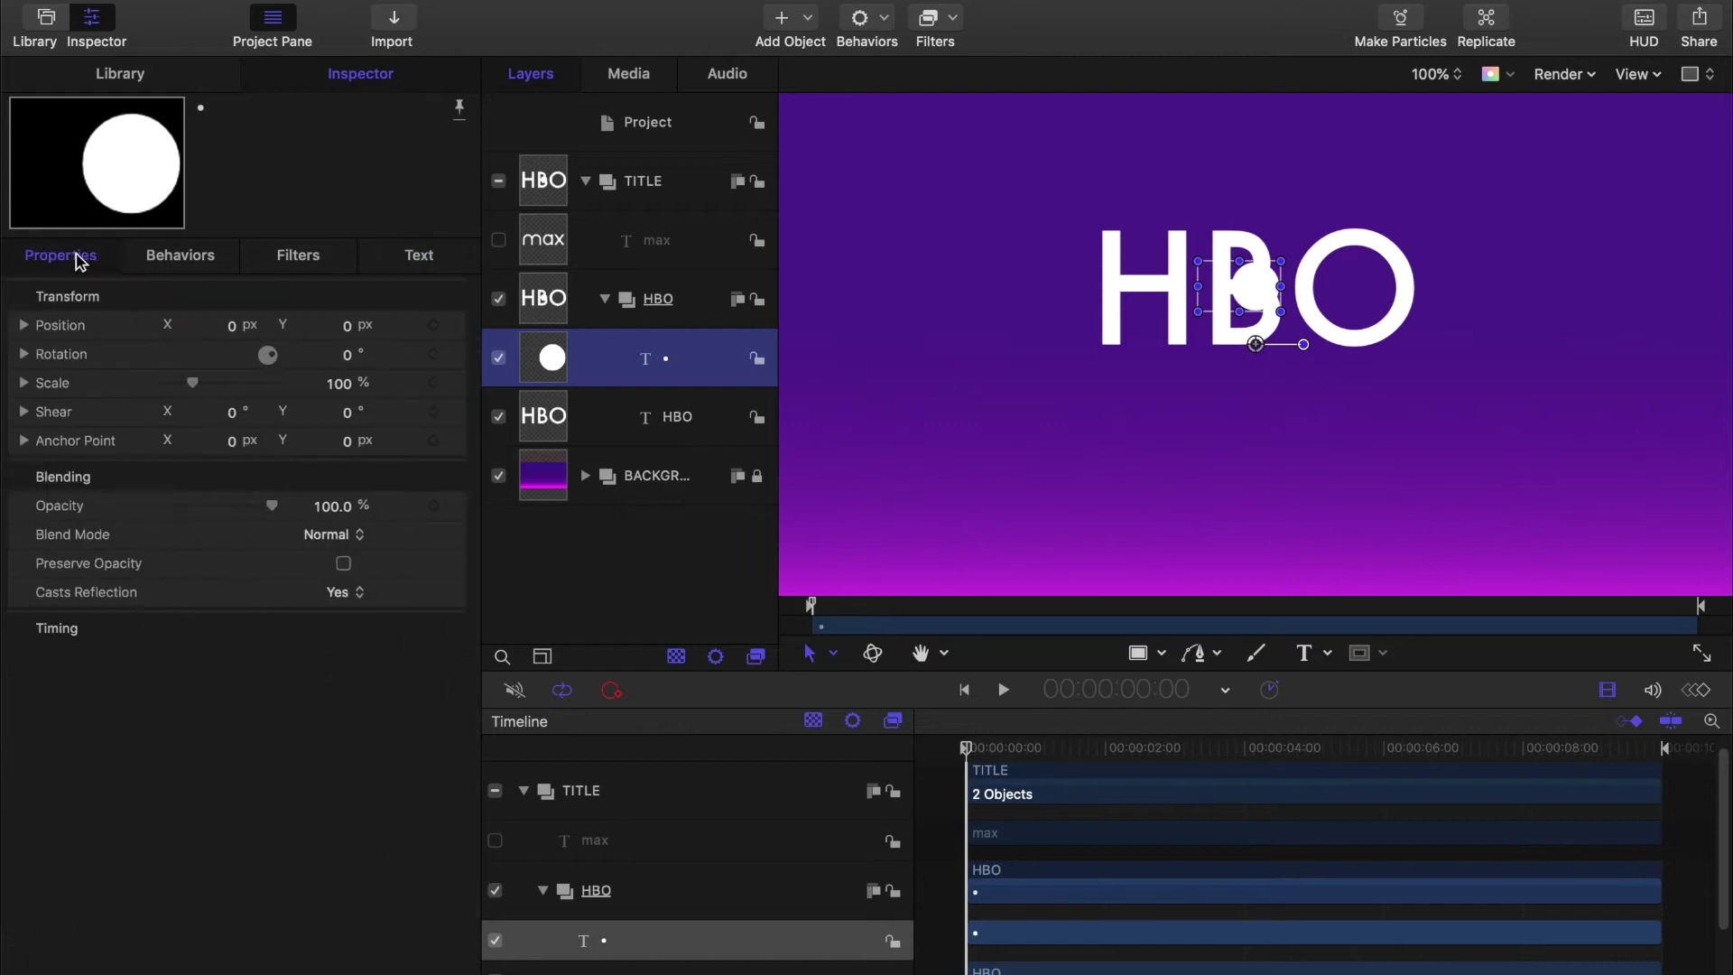
left_click(230, 441)
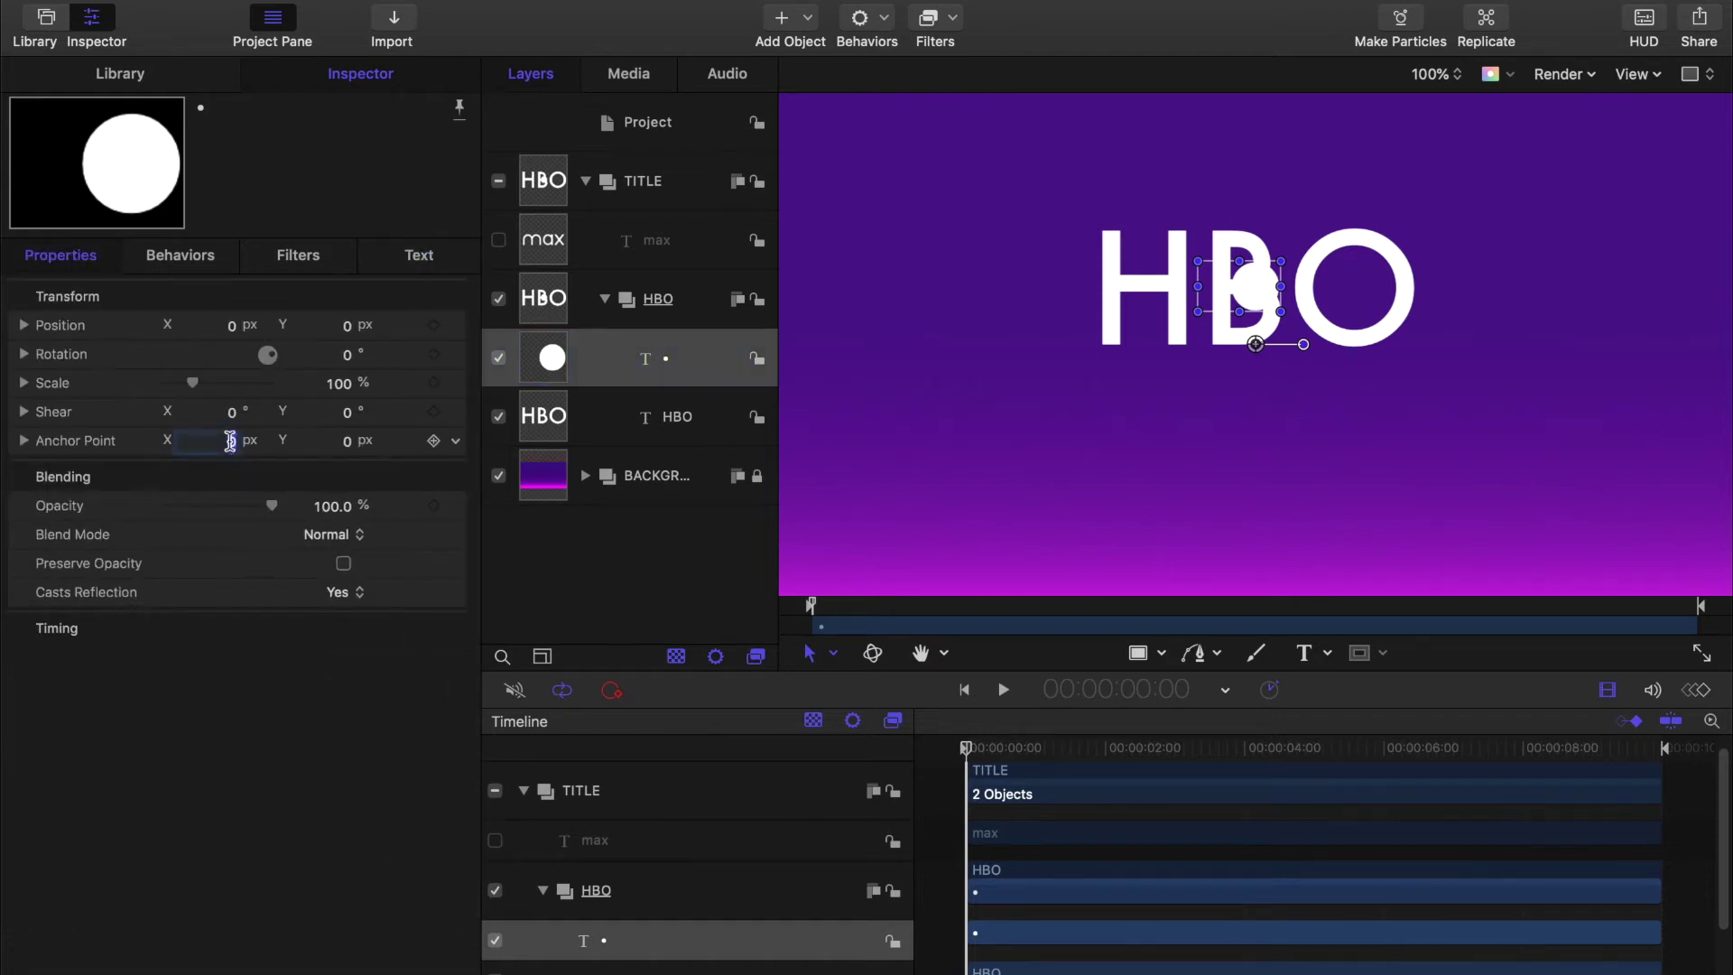
type("-165")
key("Return")
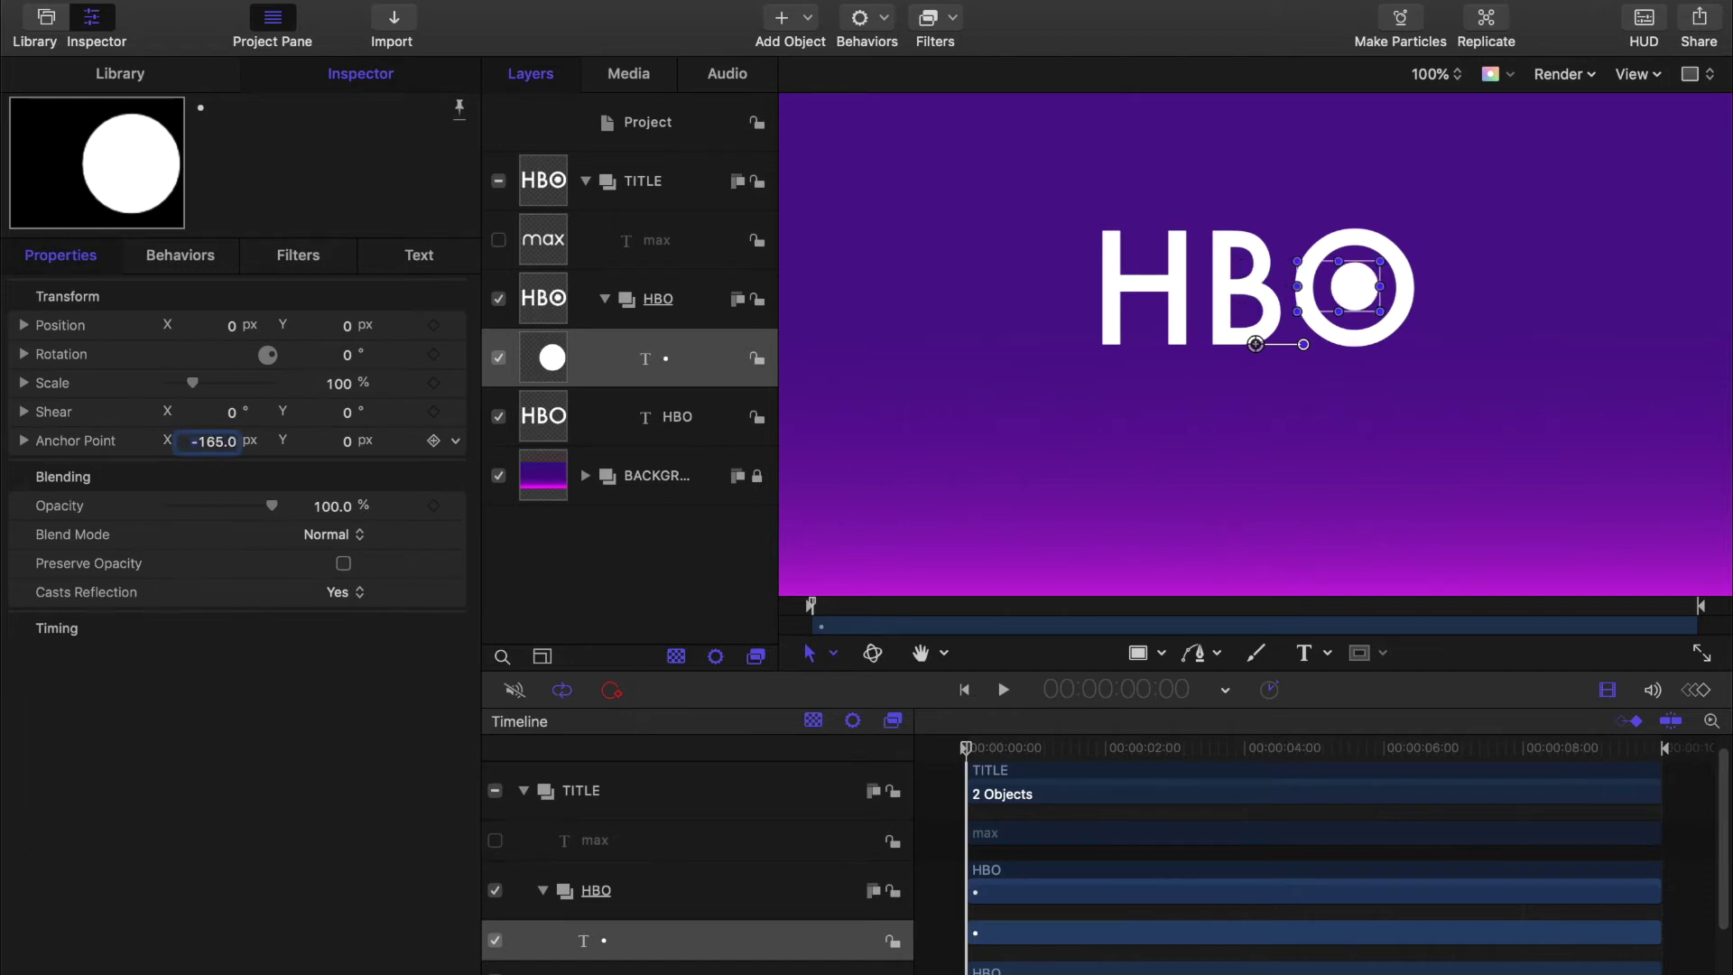
Step: Change the typeface of both the HBO text and the bullet to Futura Bold
left_click(545, 425, "shift")
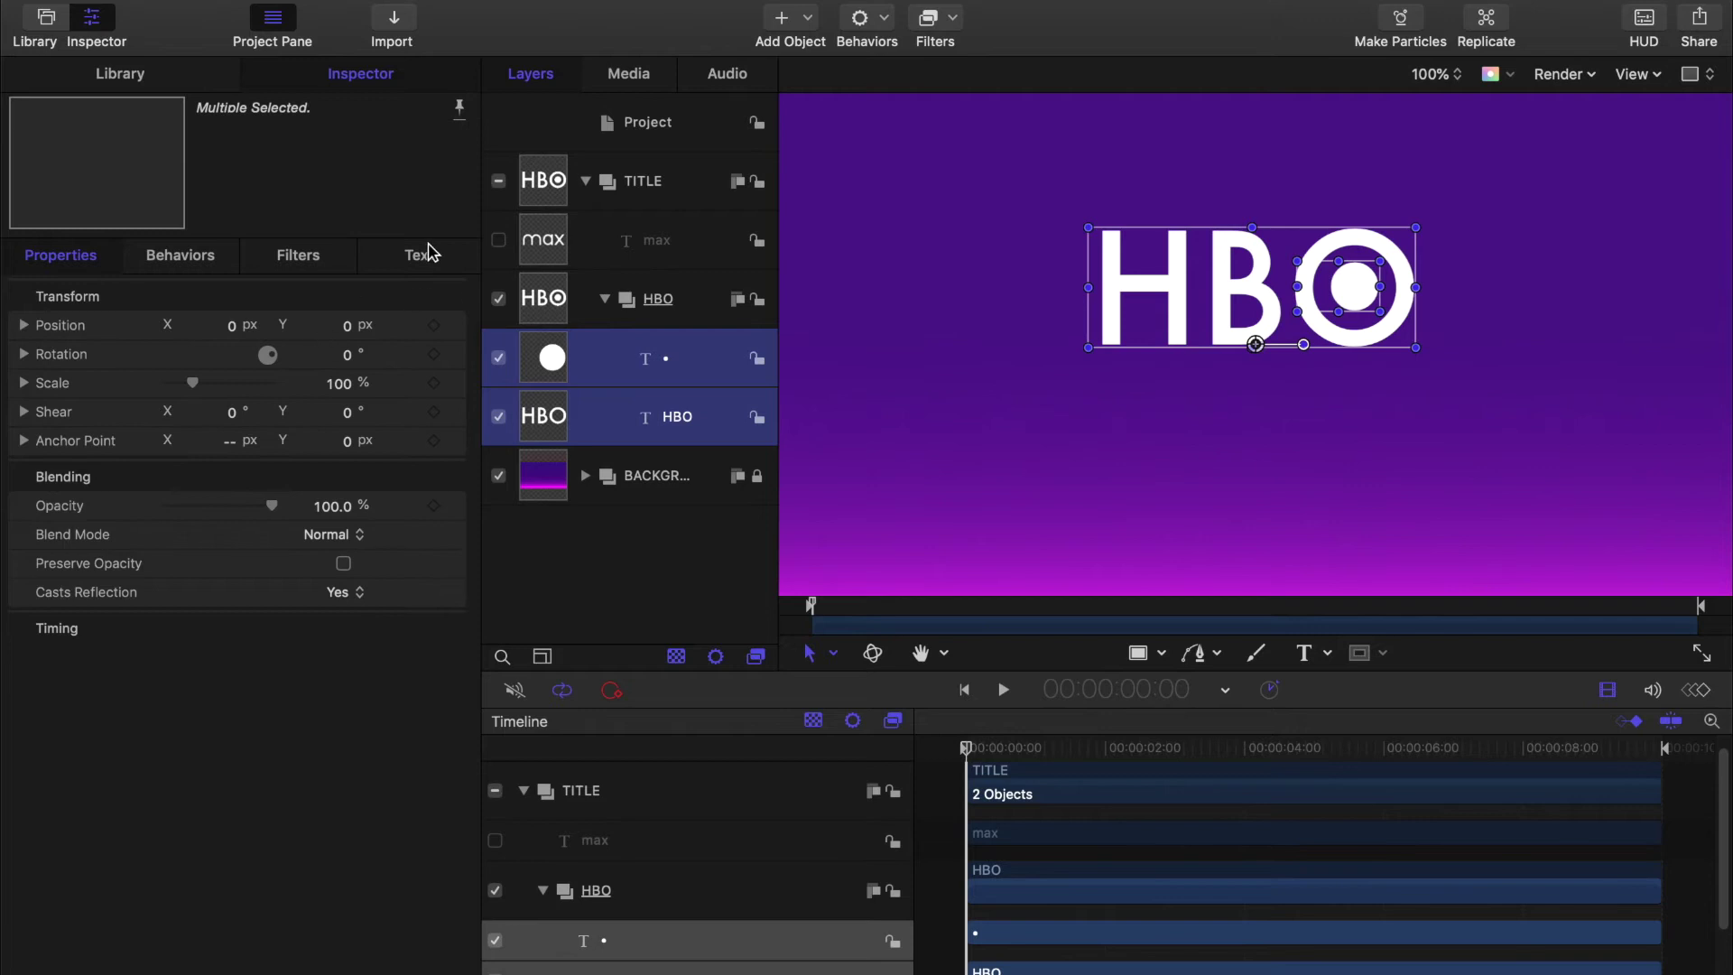
left_click(420, 255)
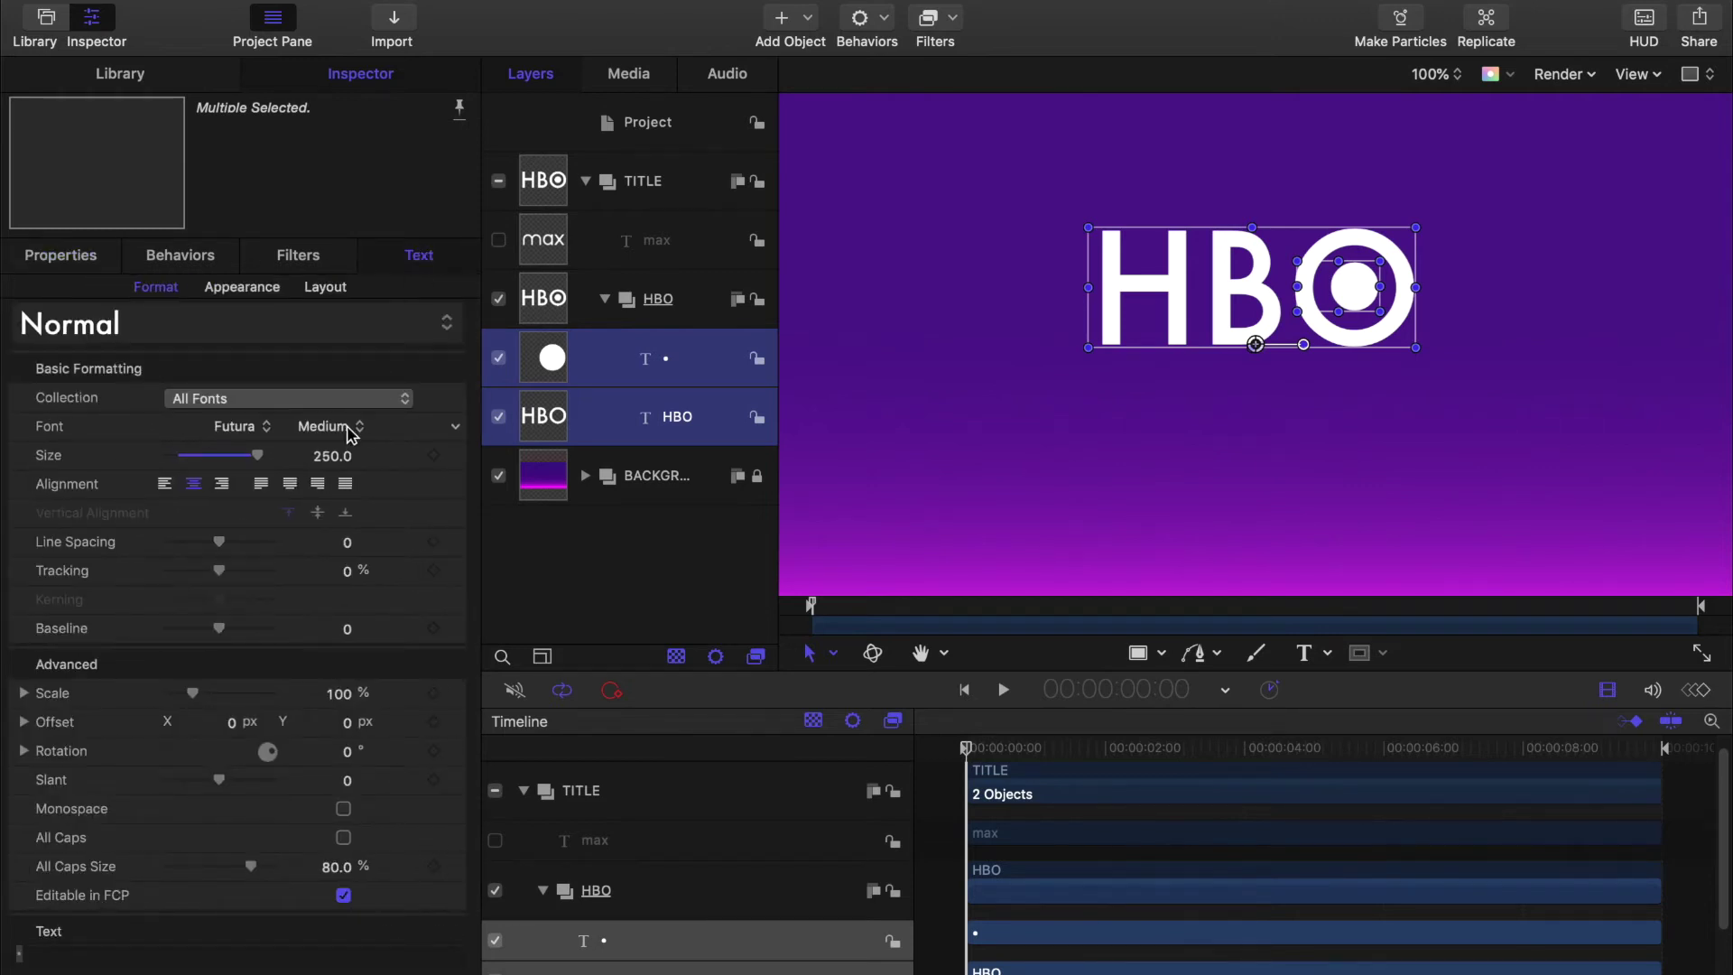
left_click(352, 430)
left_click(330, 487)
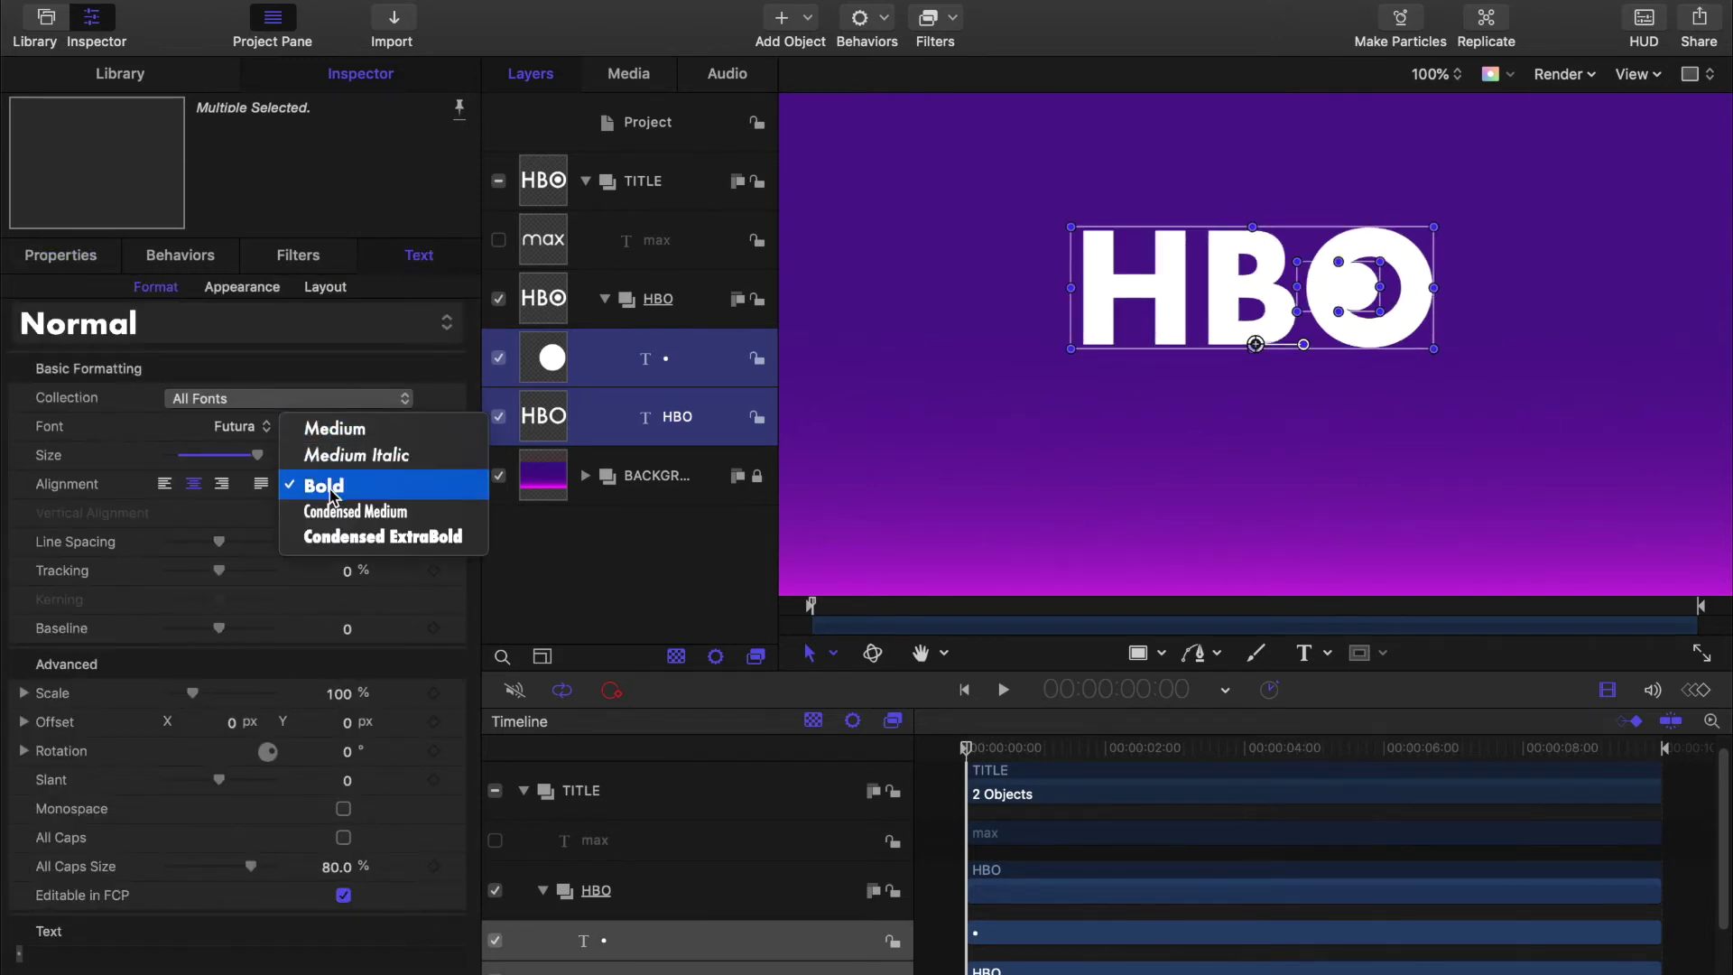
left_click(330, 492)
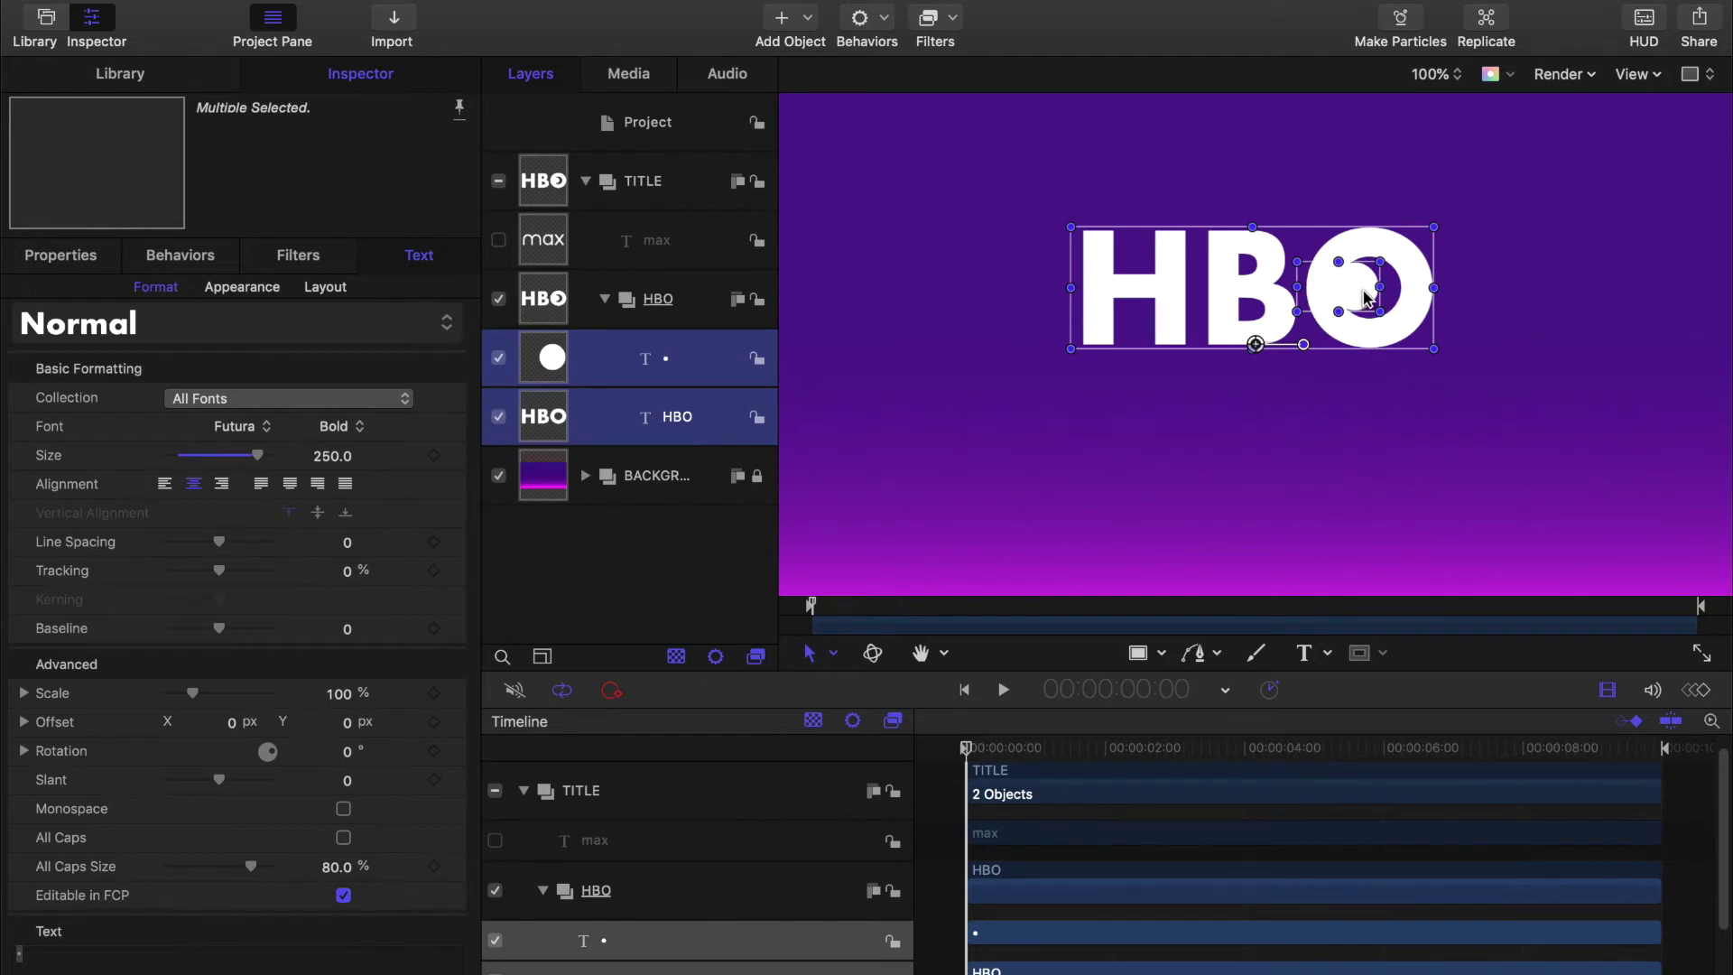
Step: Recenter the bullet inside the bold O by setting its anchor point X to -190 px
left_click(553, 365)
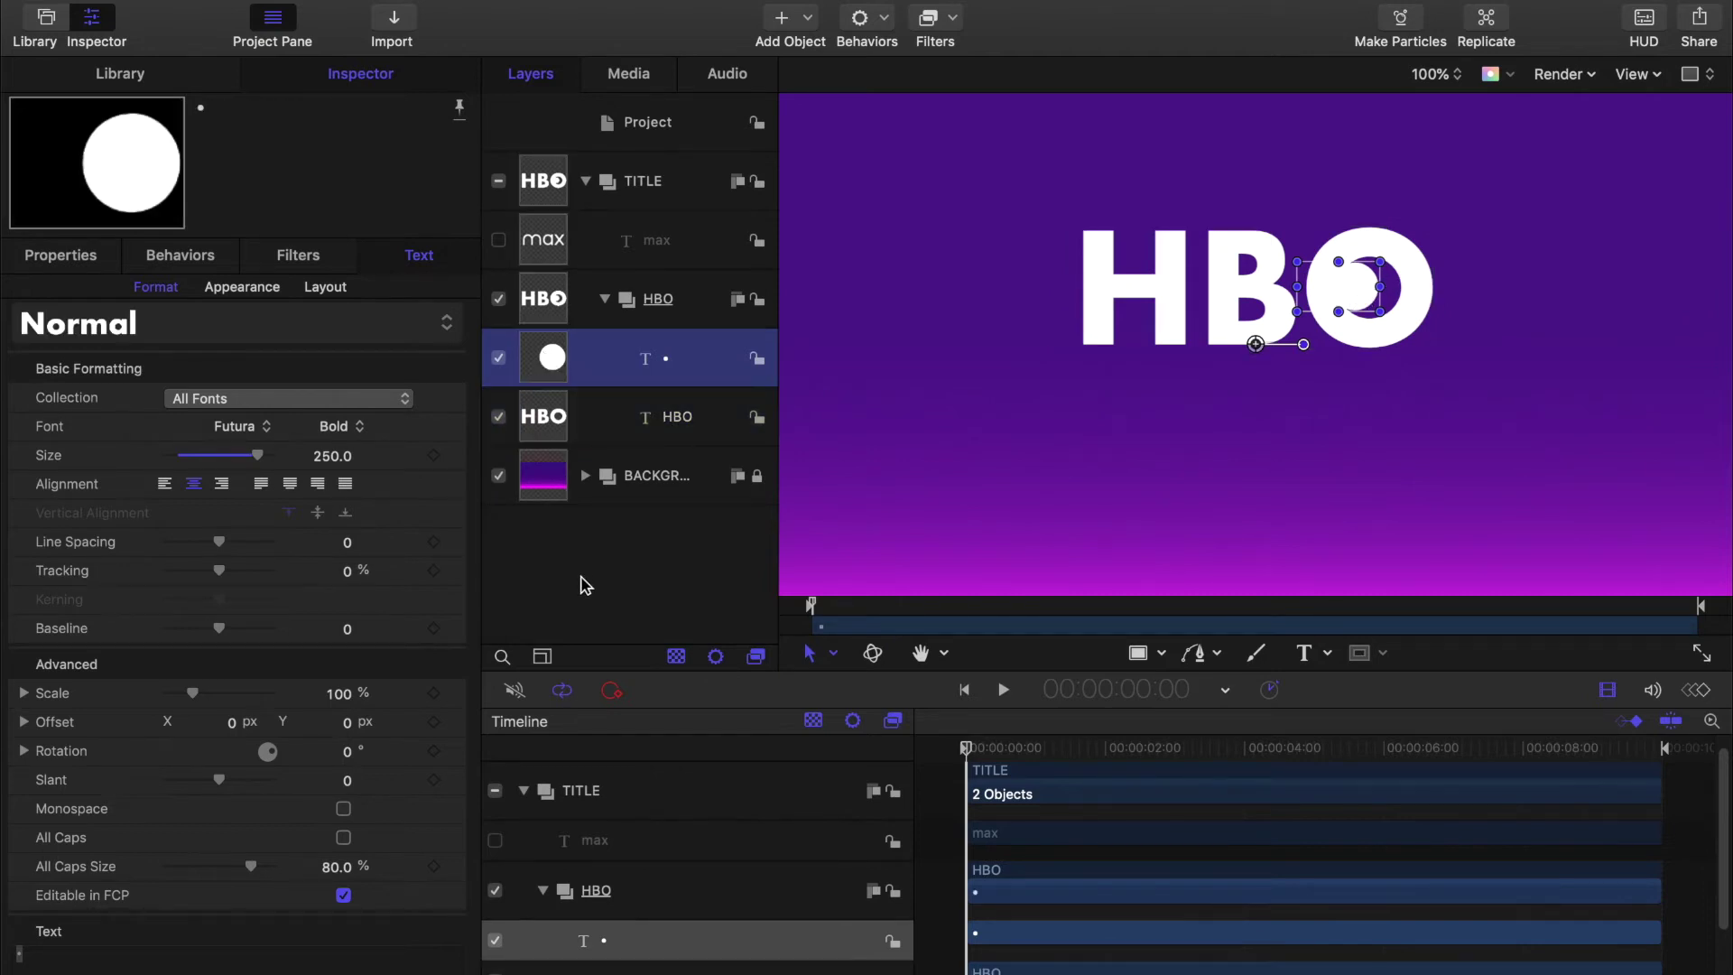
left_click(77, 255)
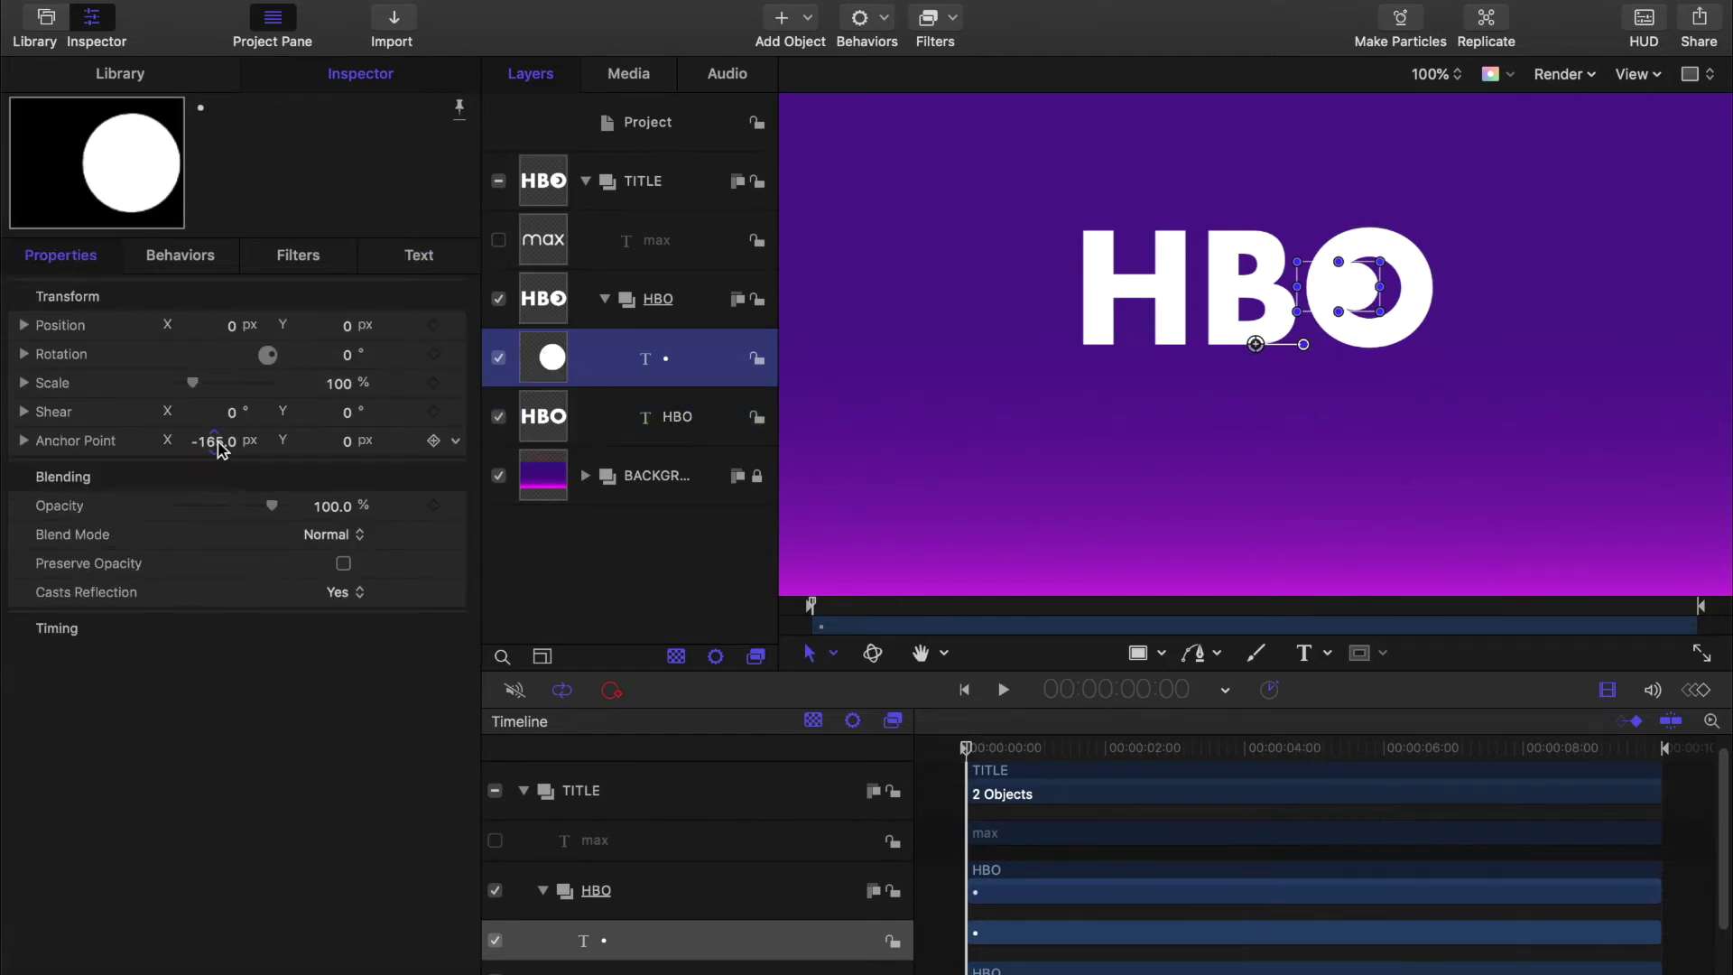
left_click_drag(219, 448, 214, 442)
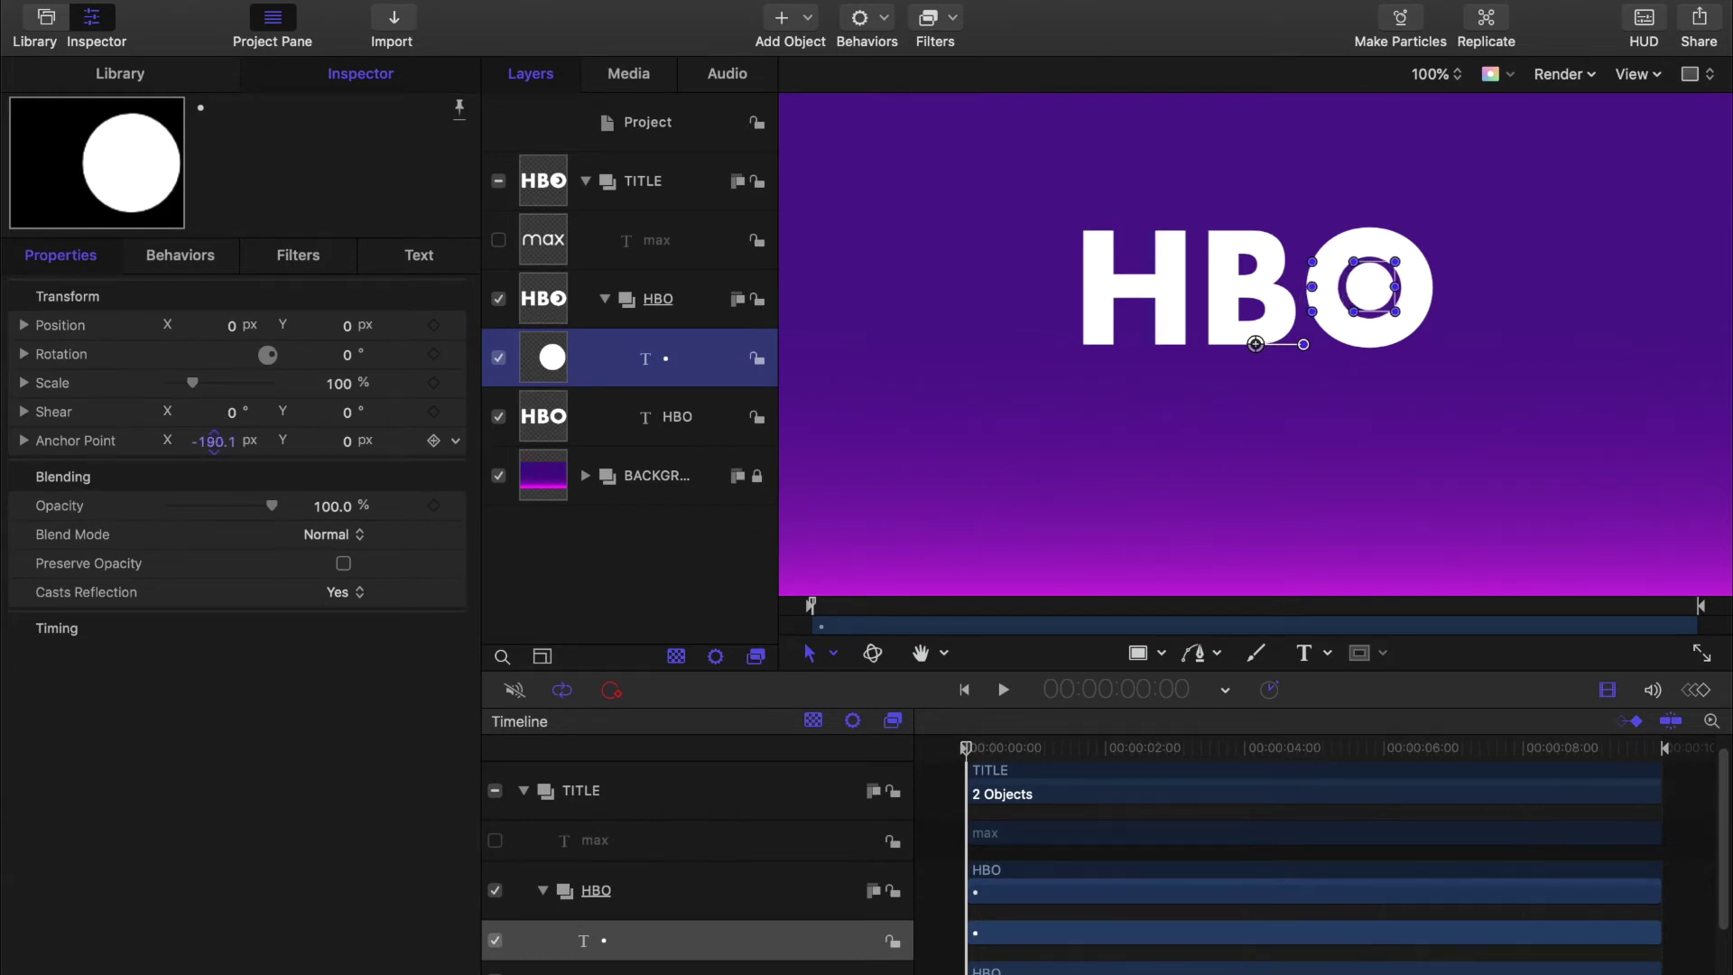
left_click(214, 442)
type("-190")
key("Return")
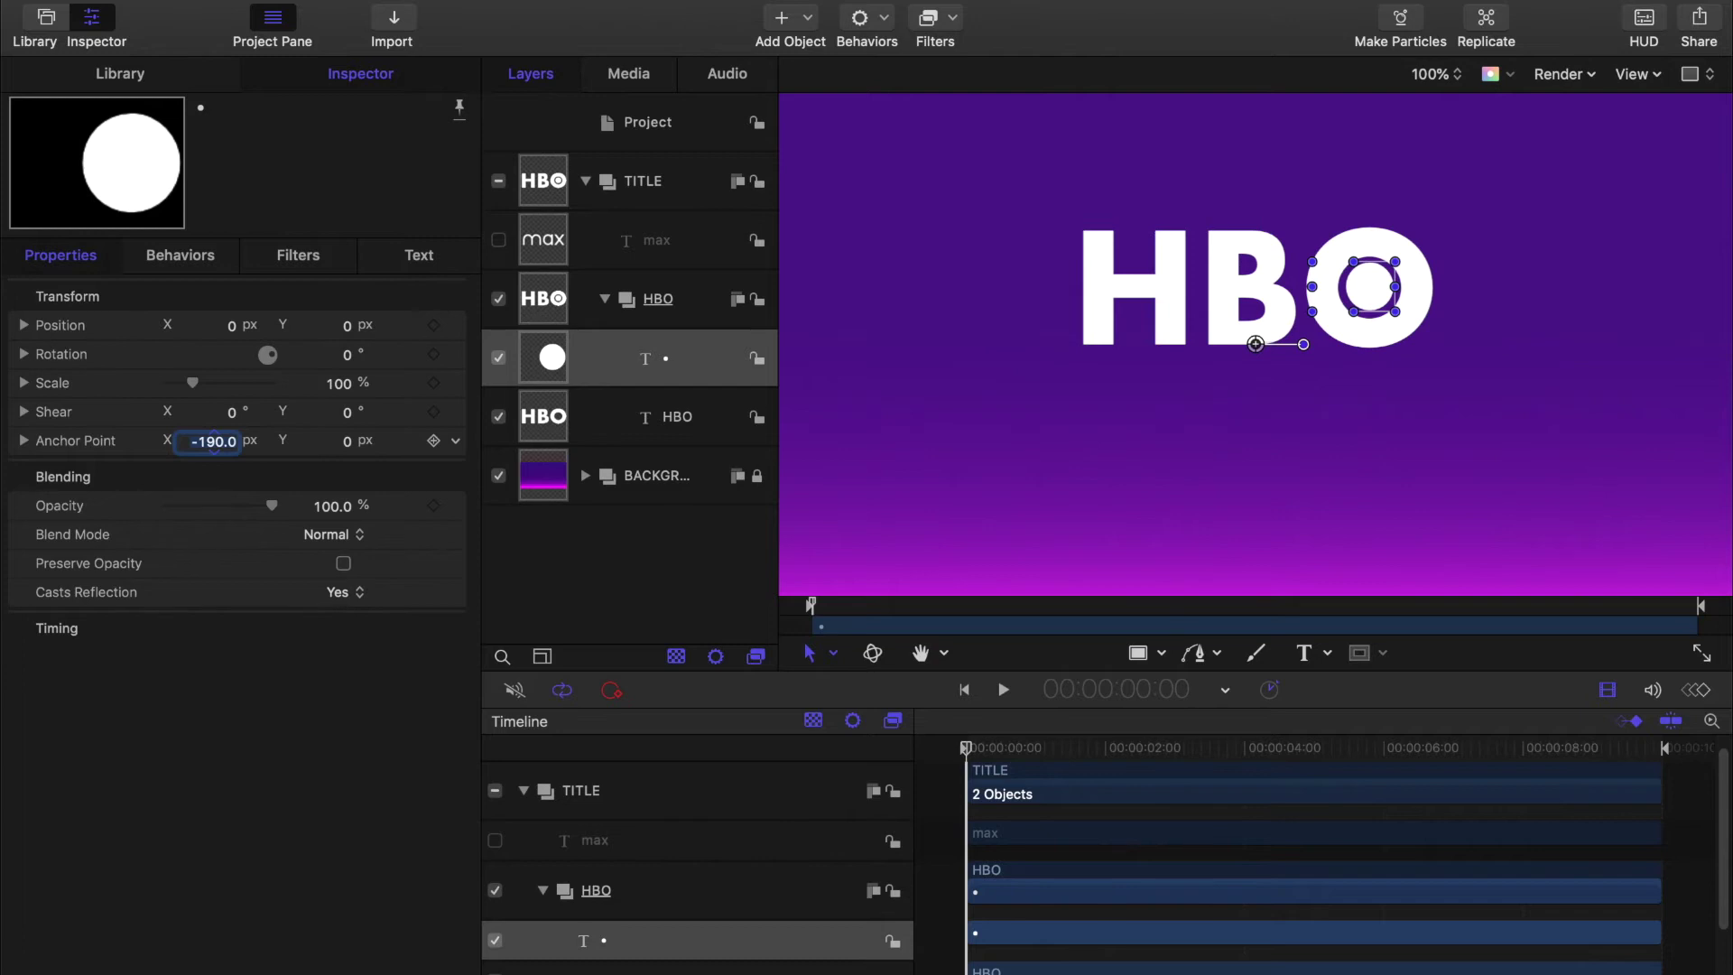
key("shift+super+a")
Step: Tighten the tracking of the HBO text and the bullet to -8%
left_click(553, 361)
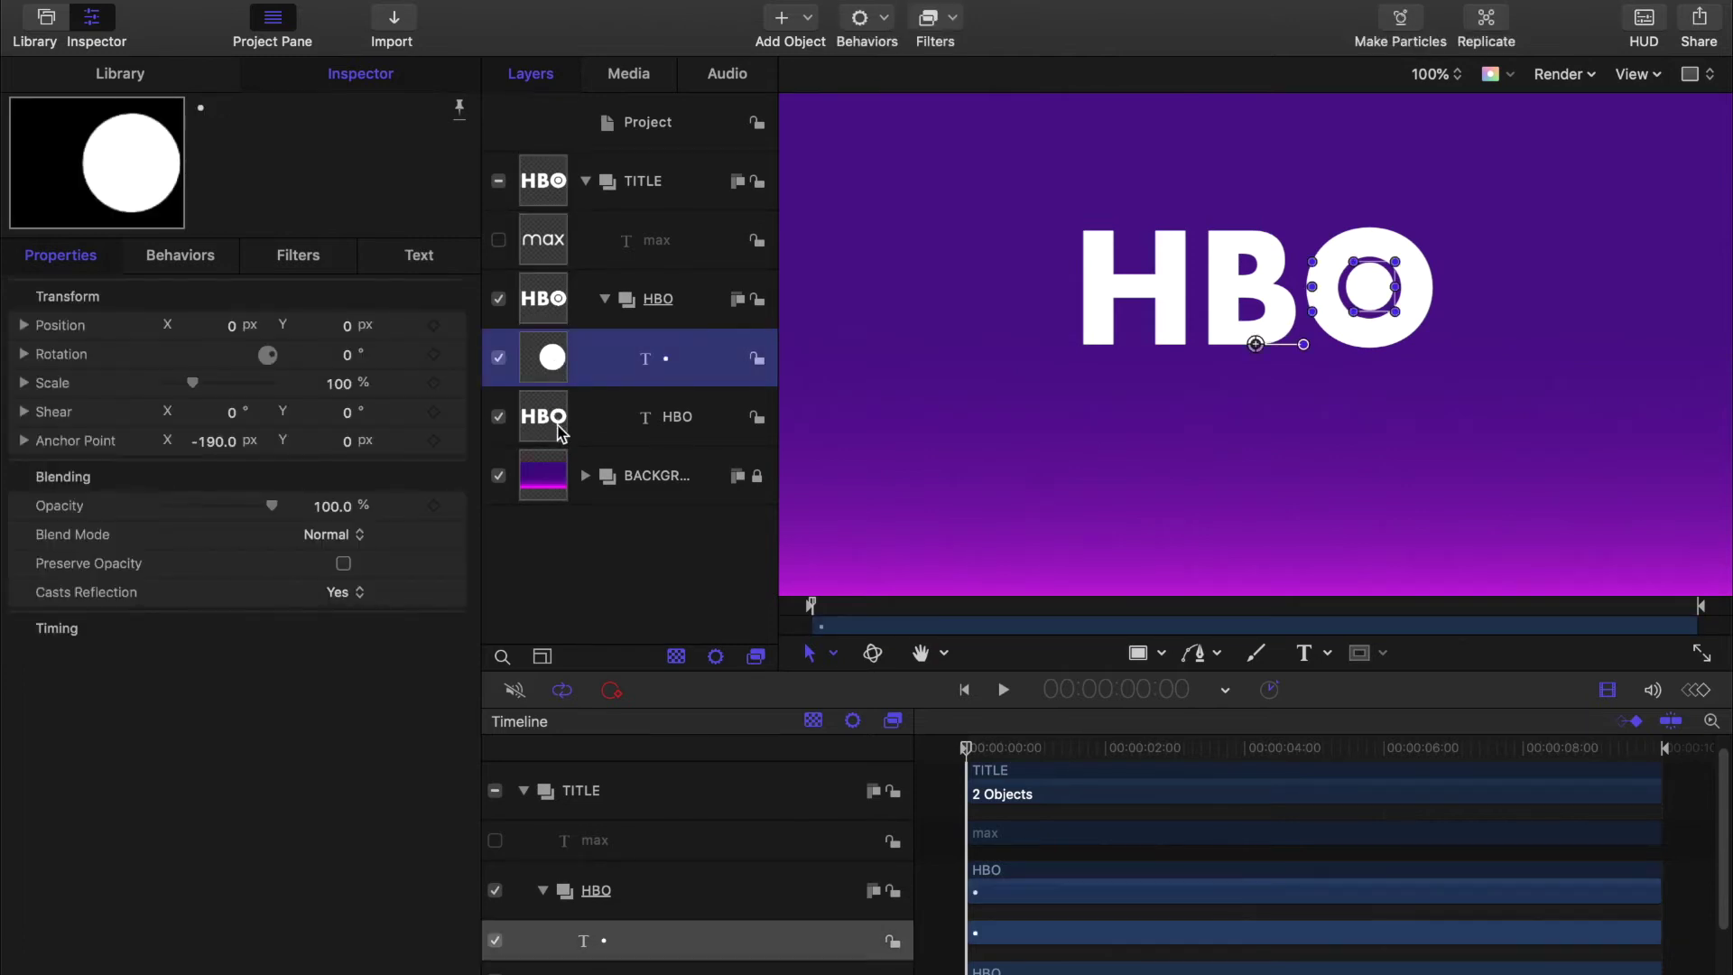
left_click(560, 421, "shift")
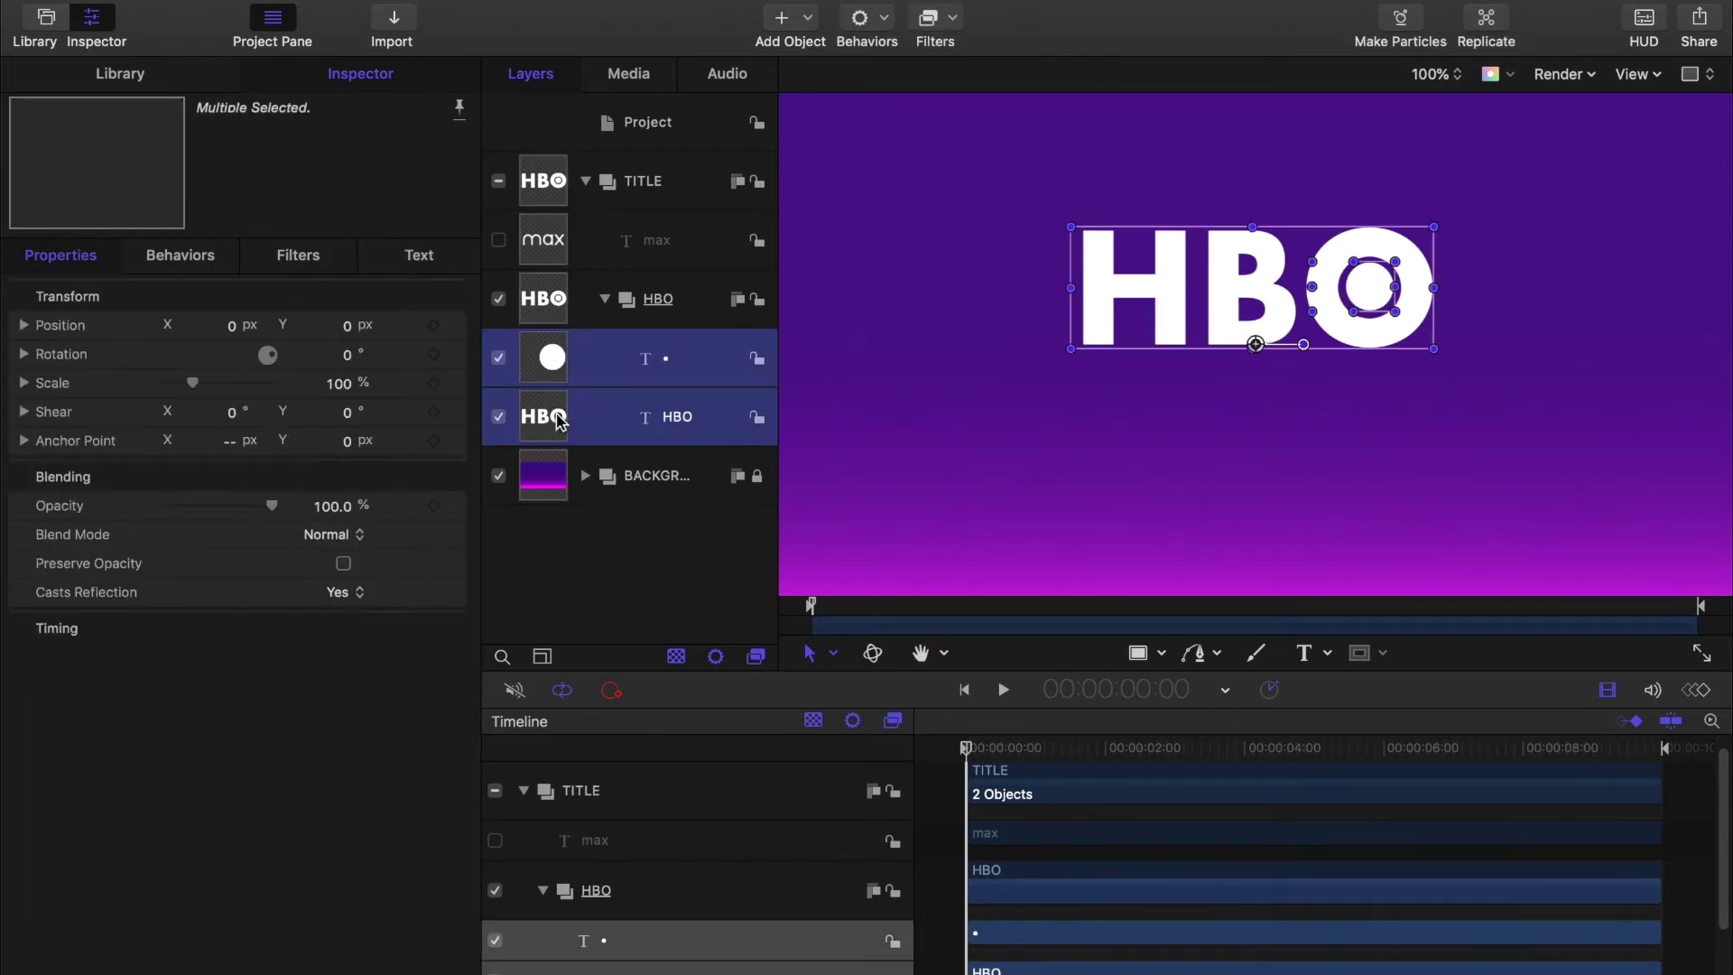
left_click(421, 262)
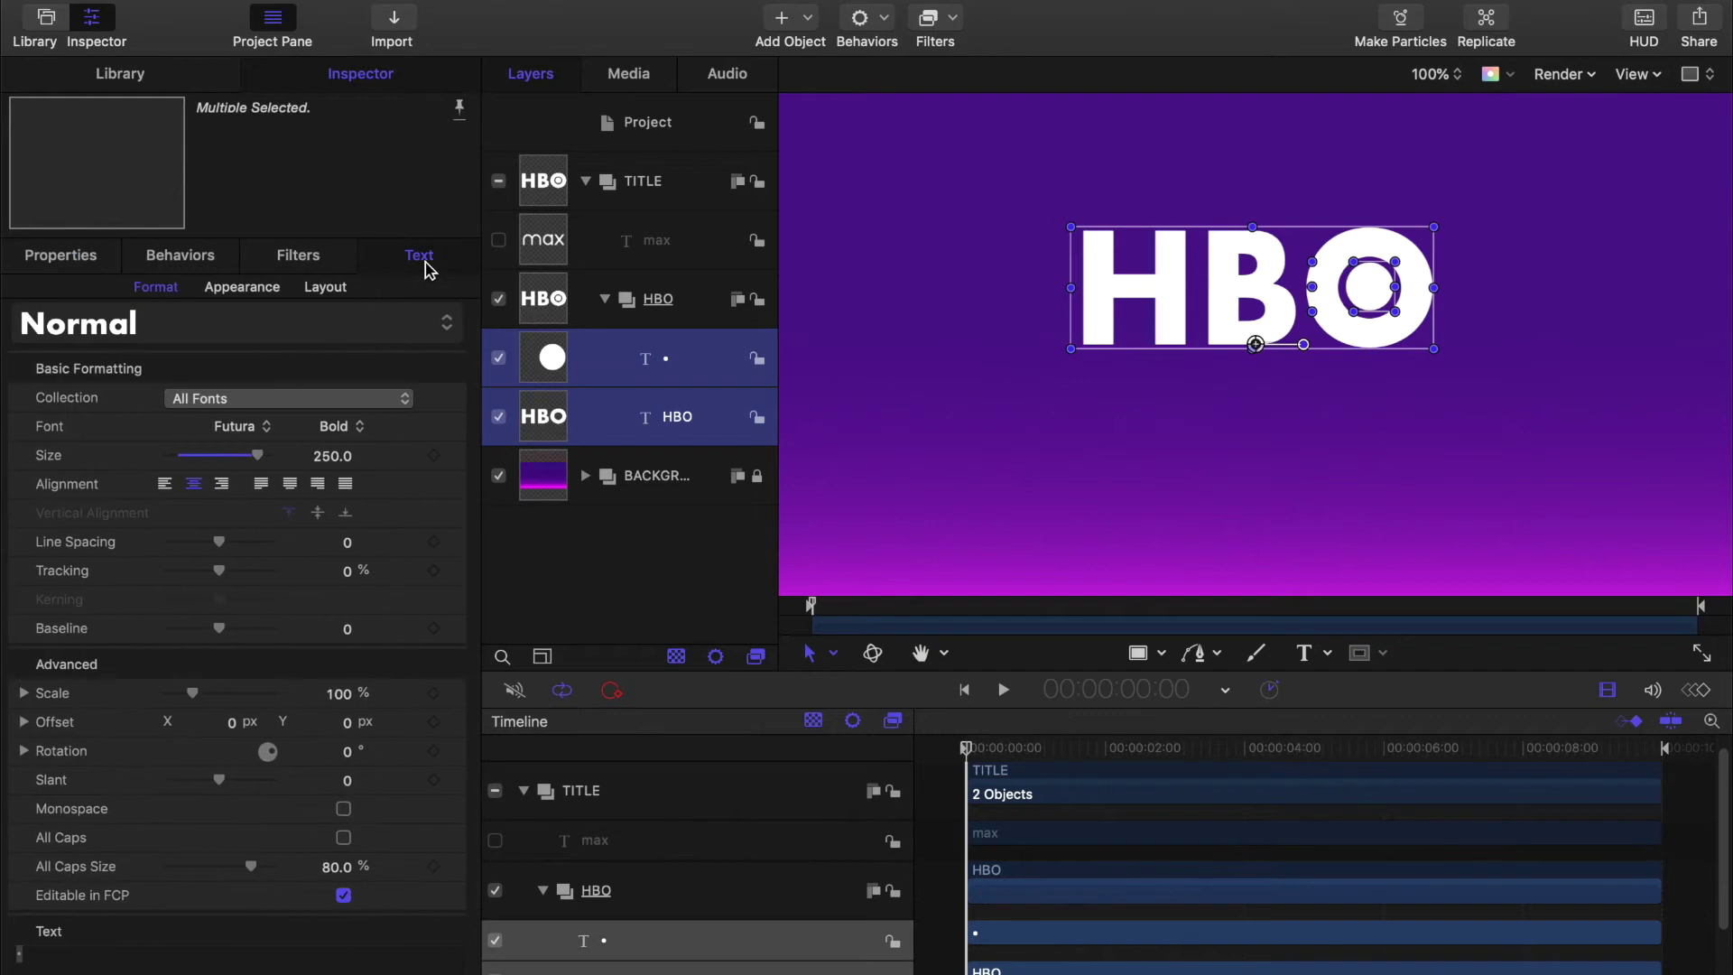
left_click(222, 574)
left_click_drag(224, 578, 215, 575)
left_click(336, 570)
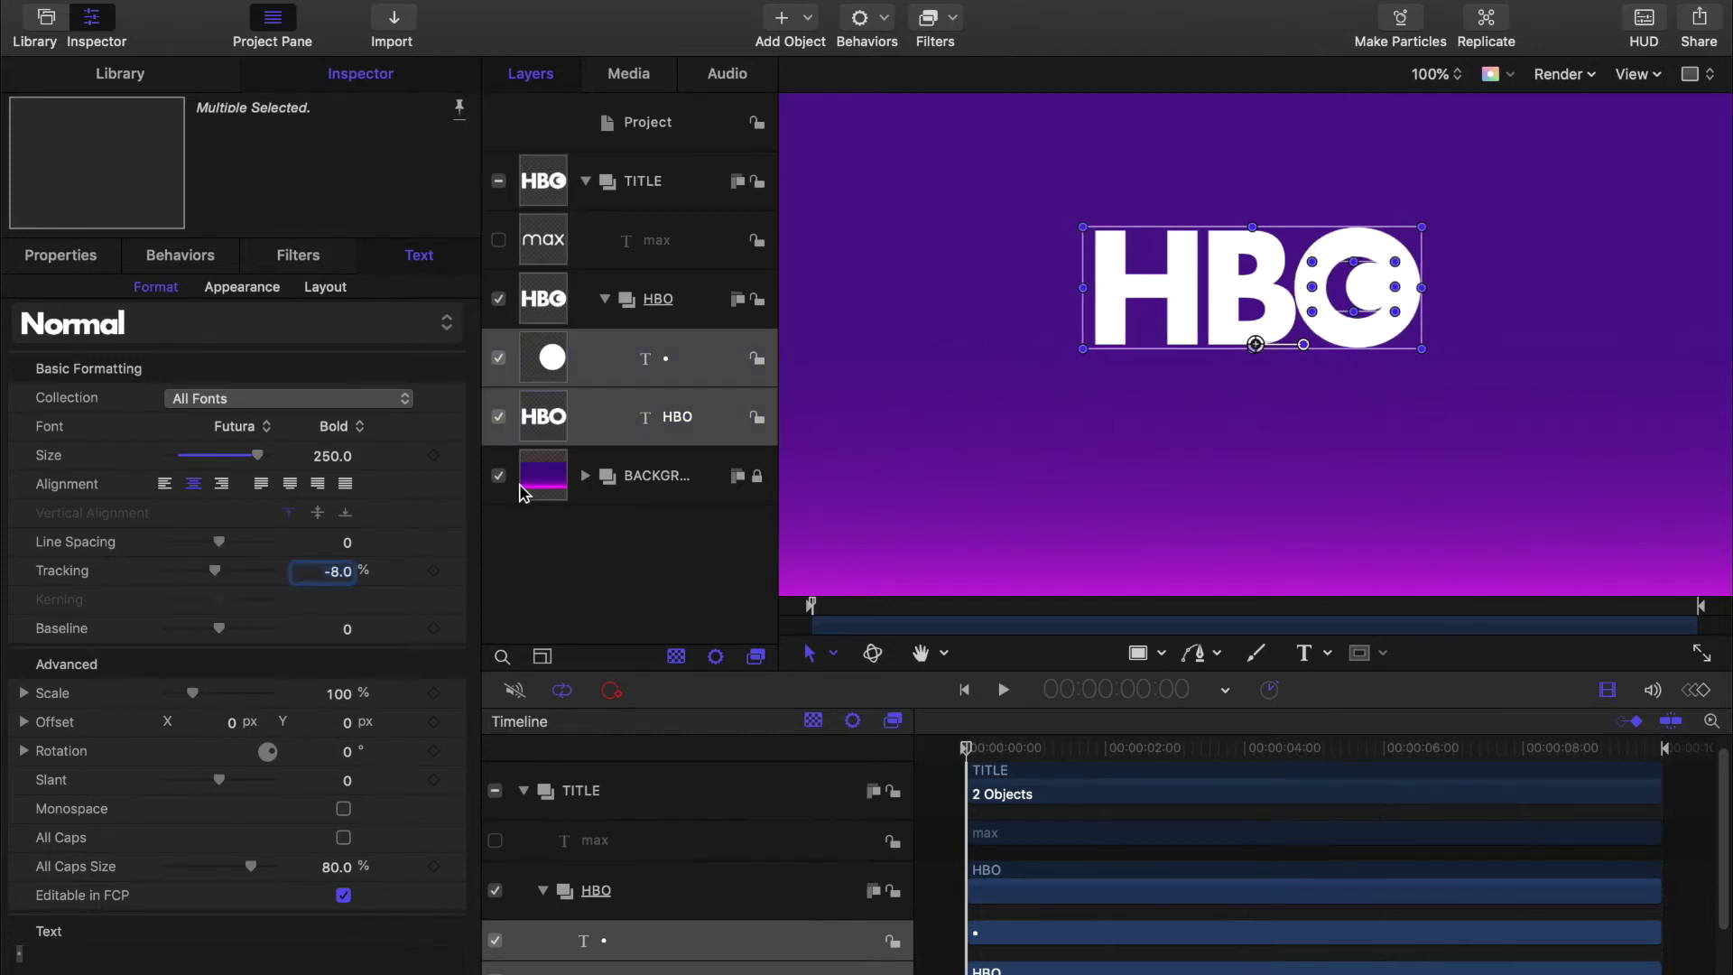
Step: Center the bullet in the O again by adjusting its anchor point X to about -170 px
left_click(545, 370)
left_click(65, 255)
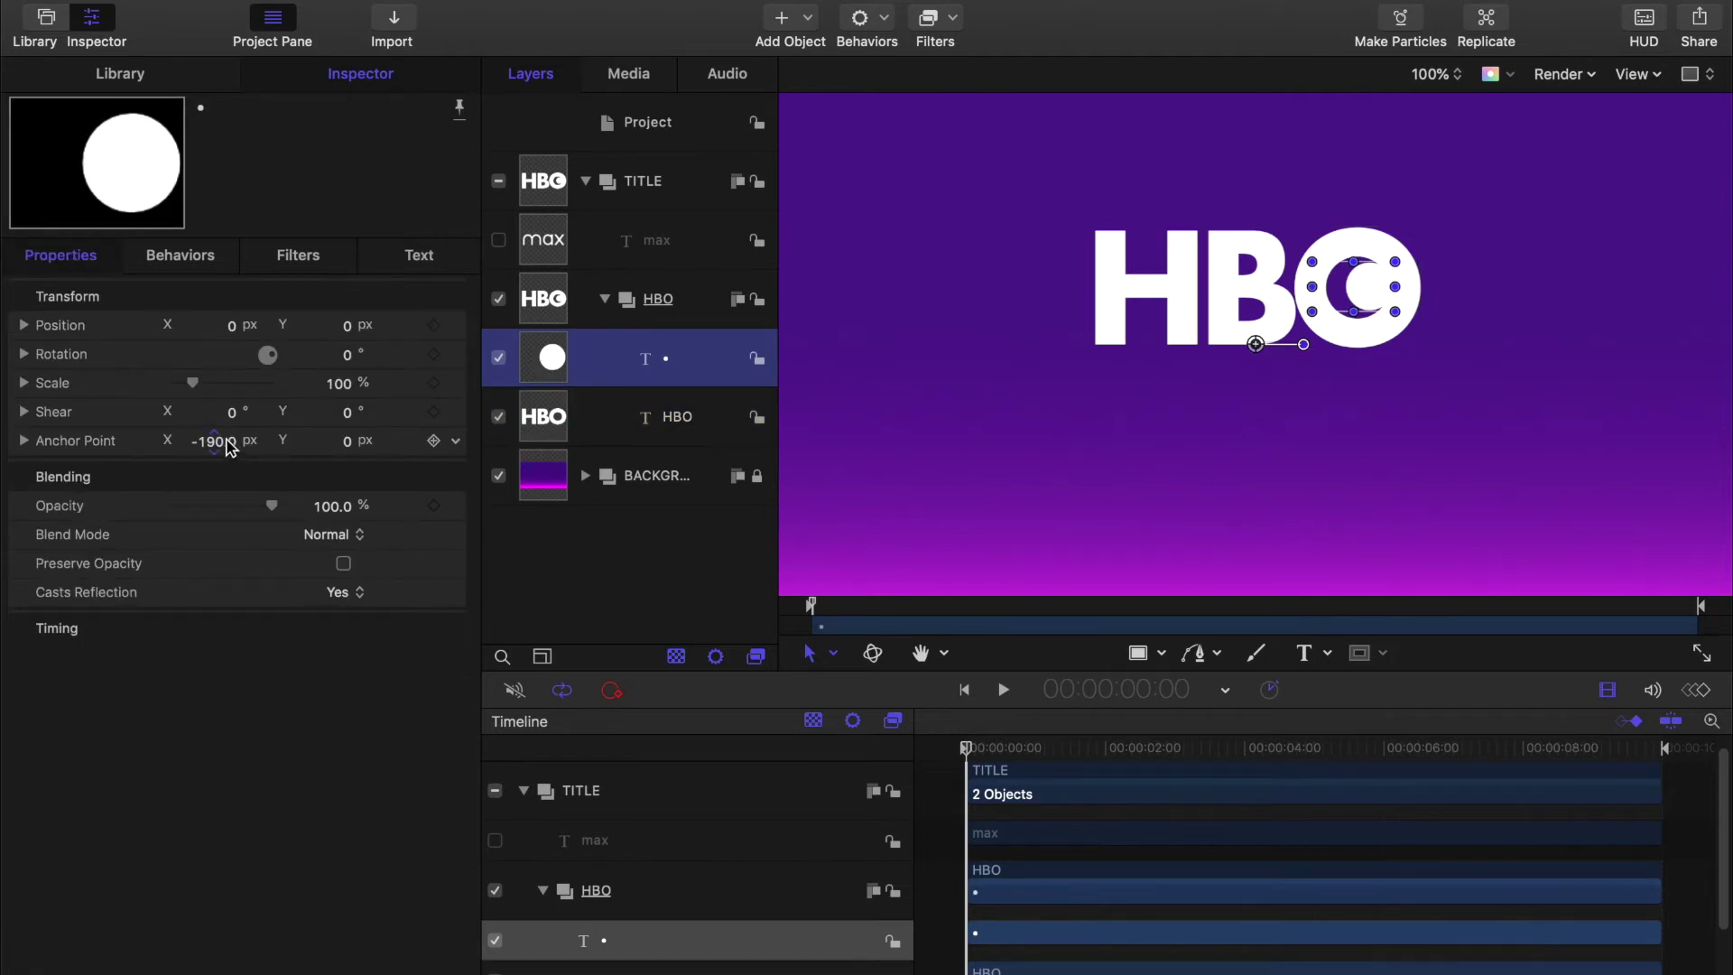
left_click_drag(231, 449, 213, 442)
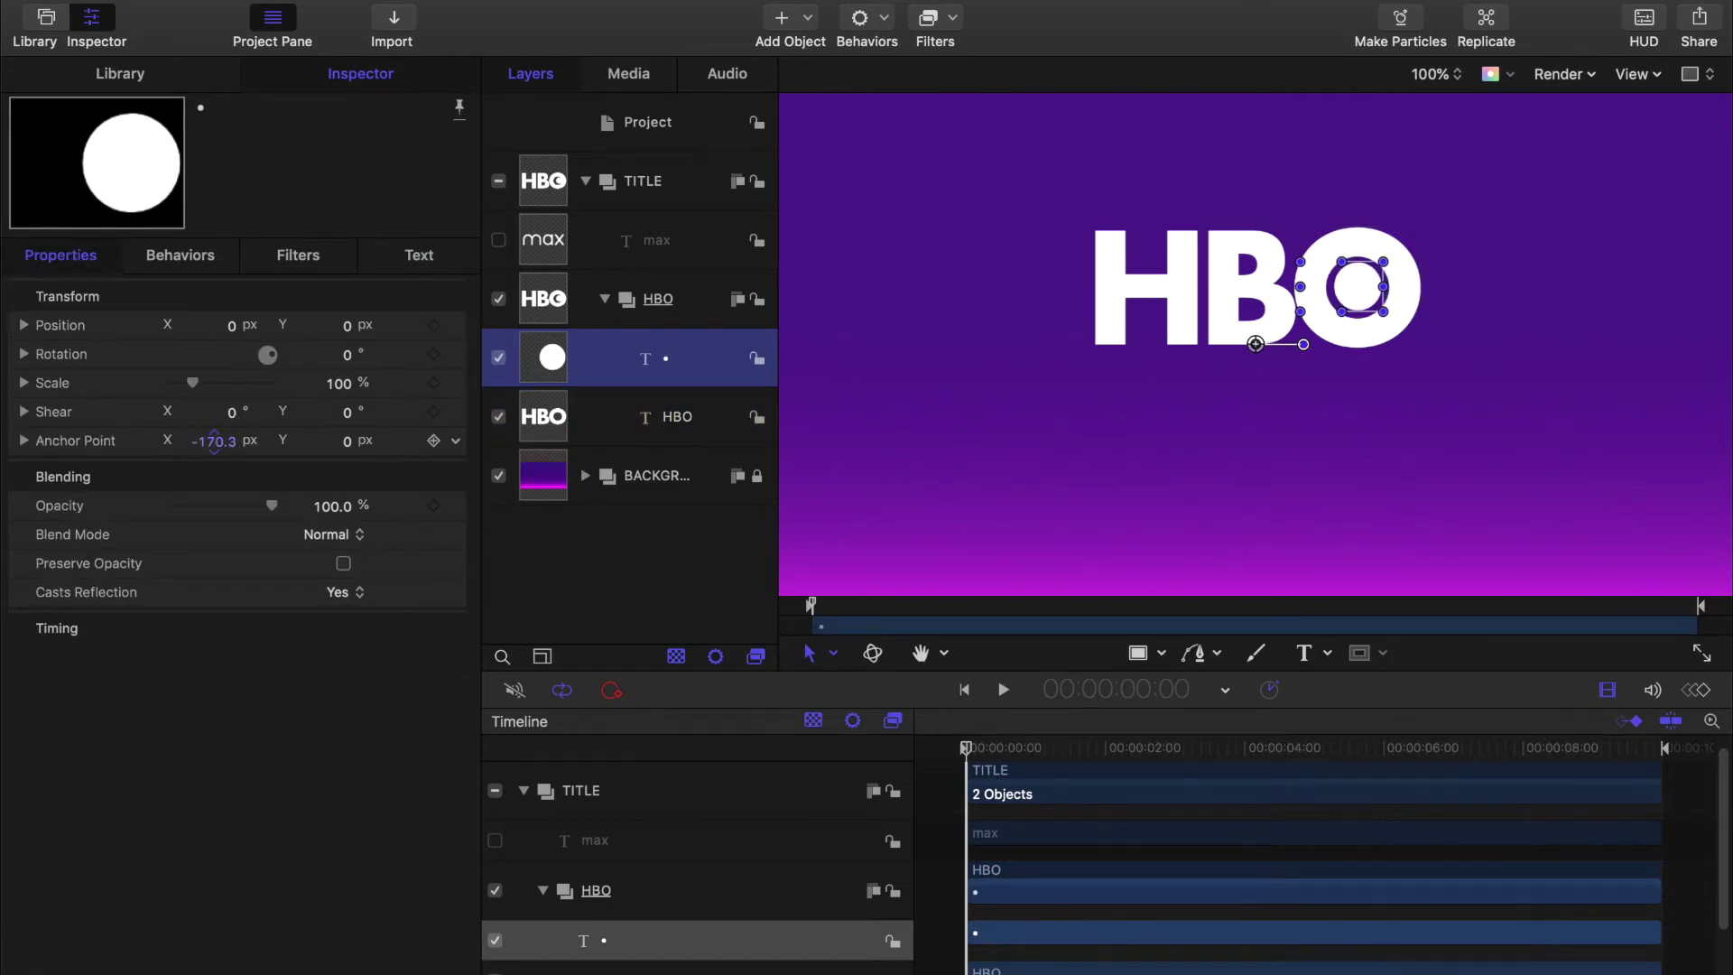
Step: Set the bullet's anchor point X to -170 px and lock both the bullet and HBO text layers
left_click(214, 442)
type("-17")
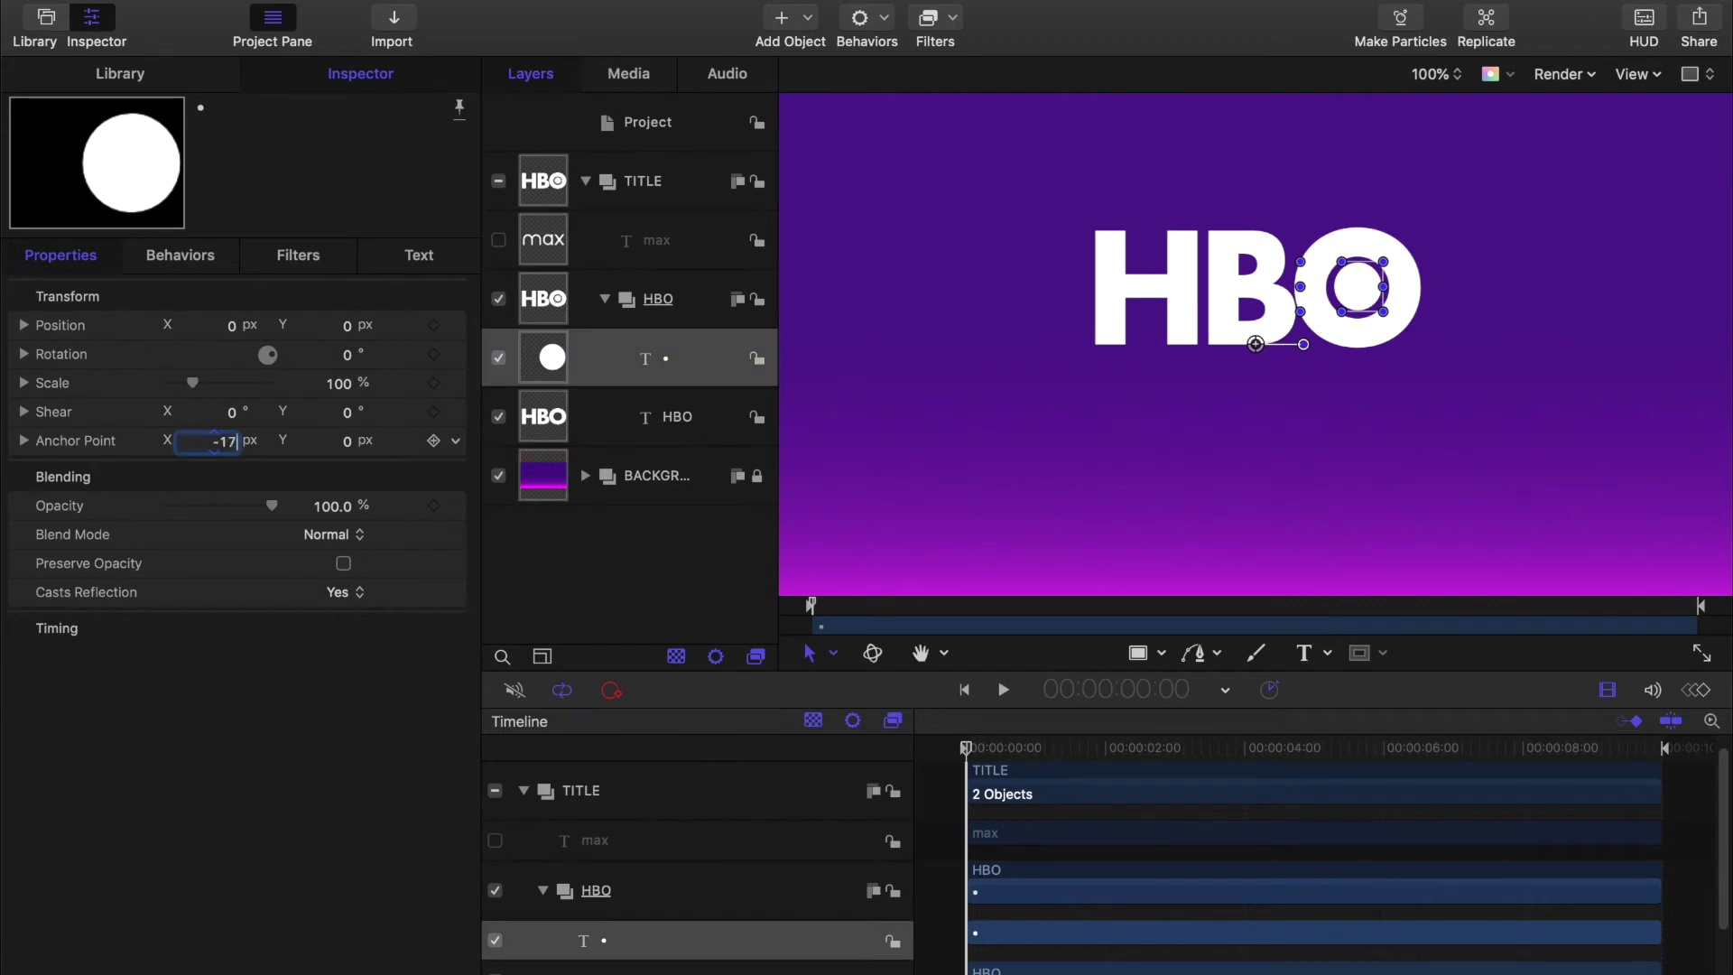
type("0")
key("Return")
left_click(757, 359)
left_click(757, 419)
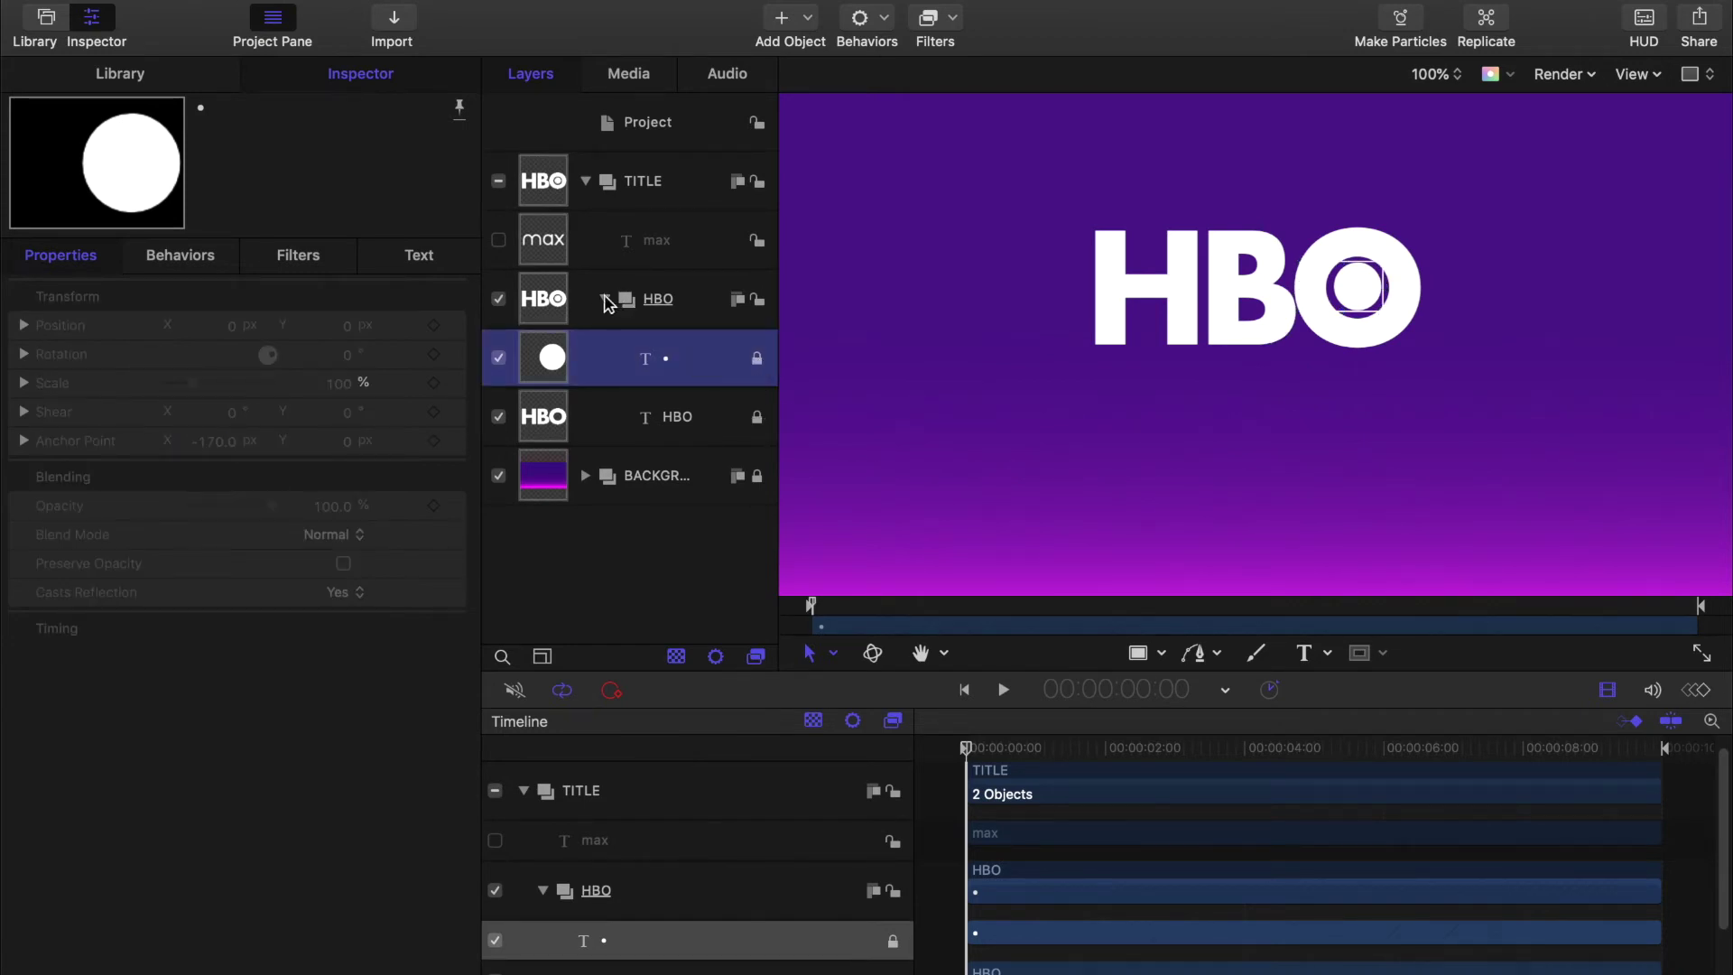
Step: Set the HBO group's anchor point Y to 50 px and fit the whole canvas in view
left_click(582, 301)
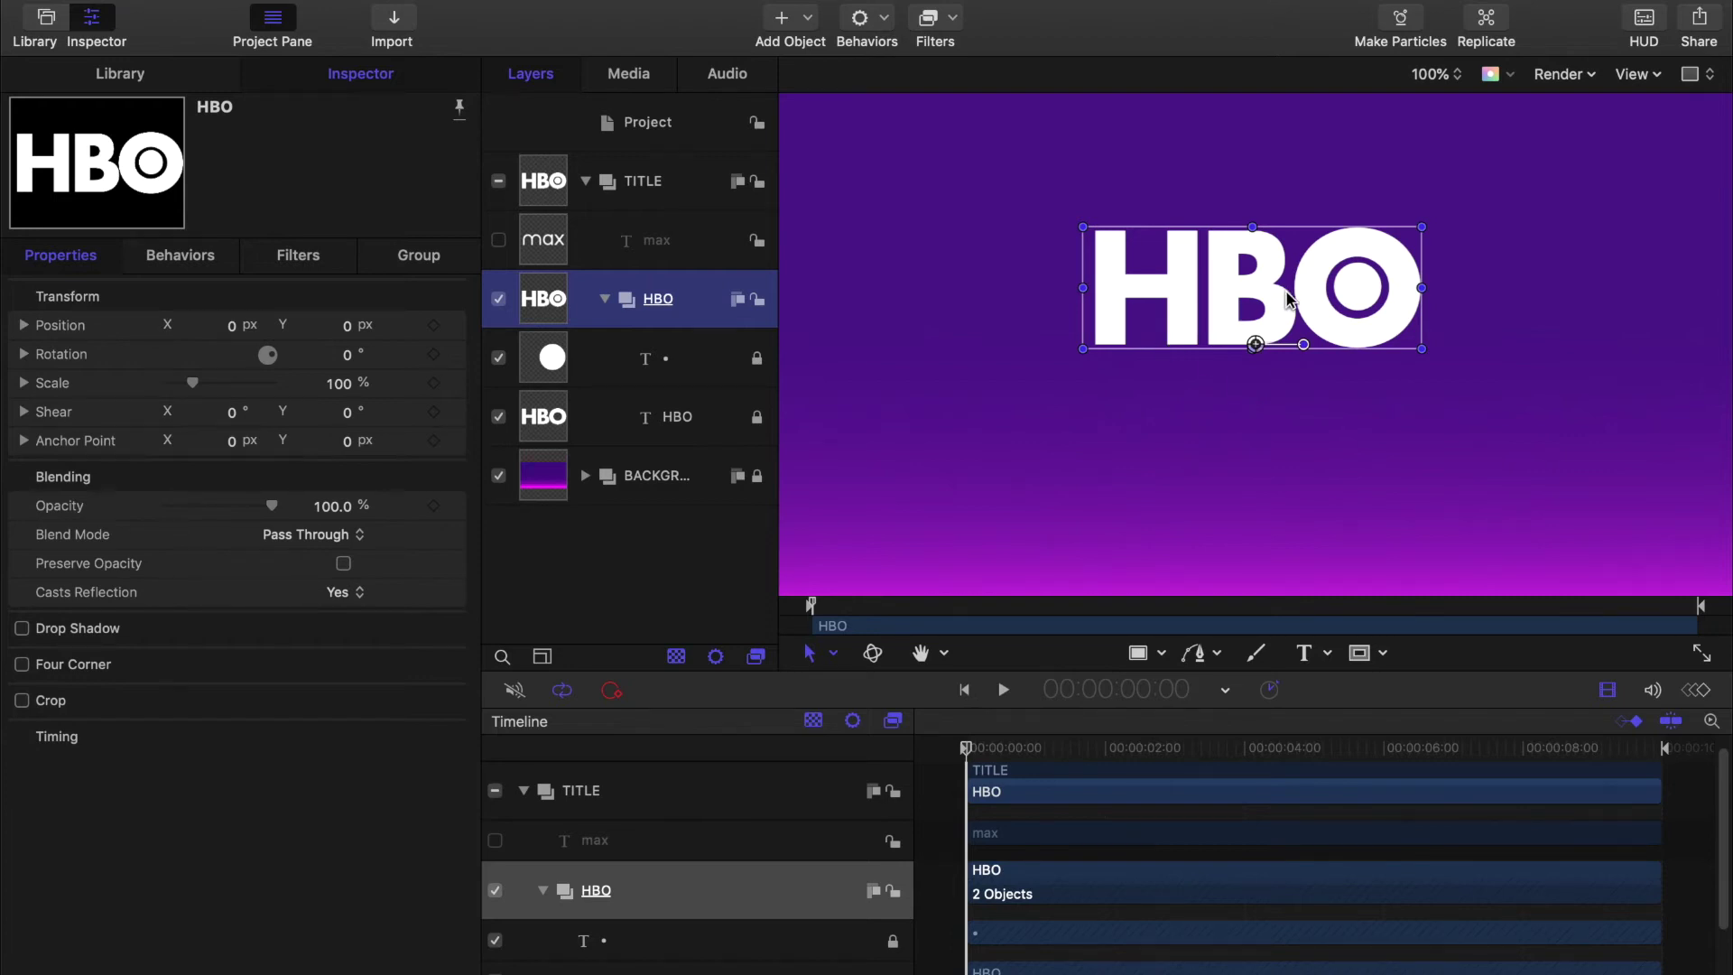
left_click(346, 440)
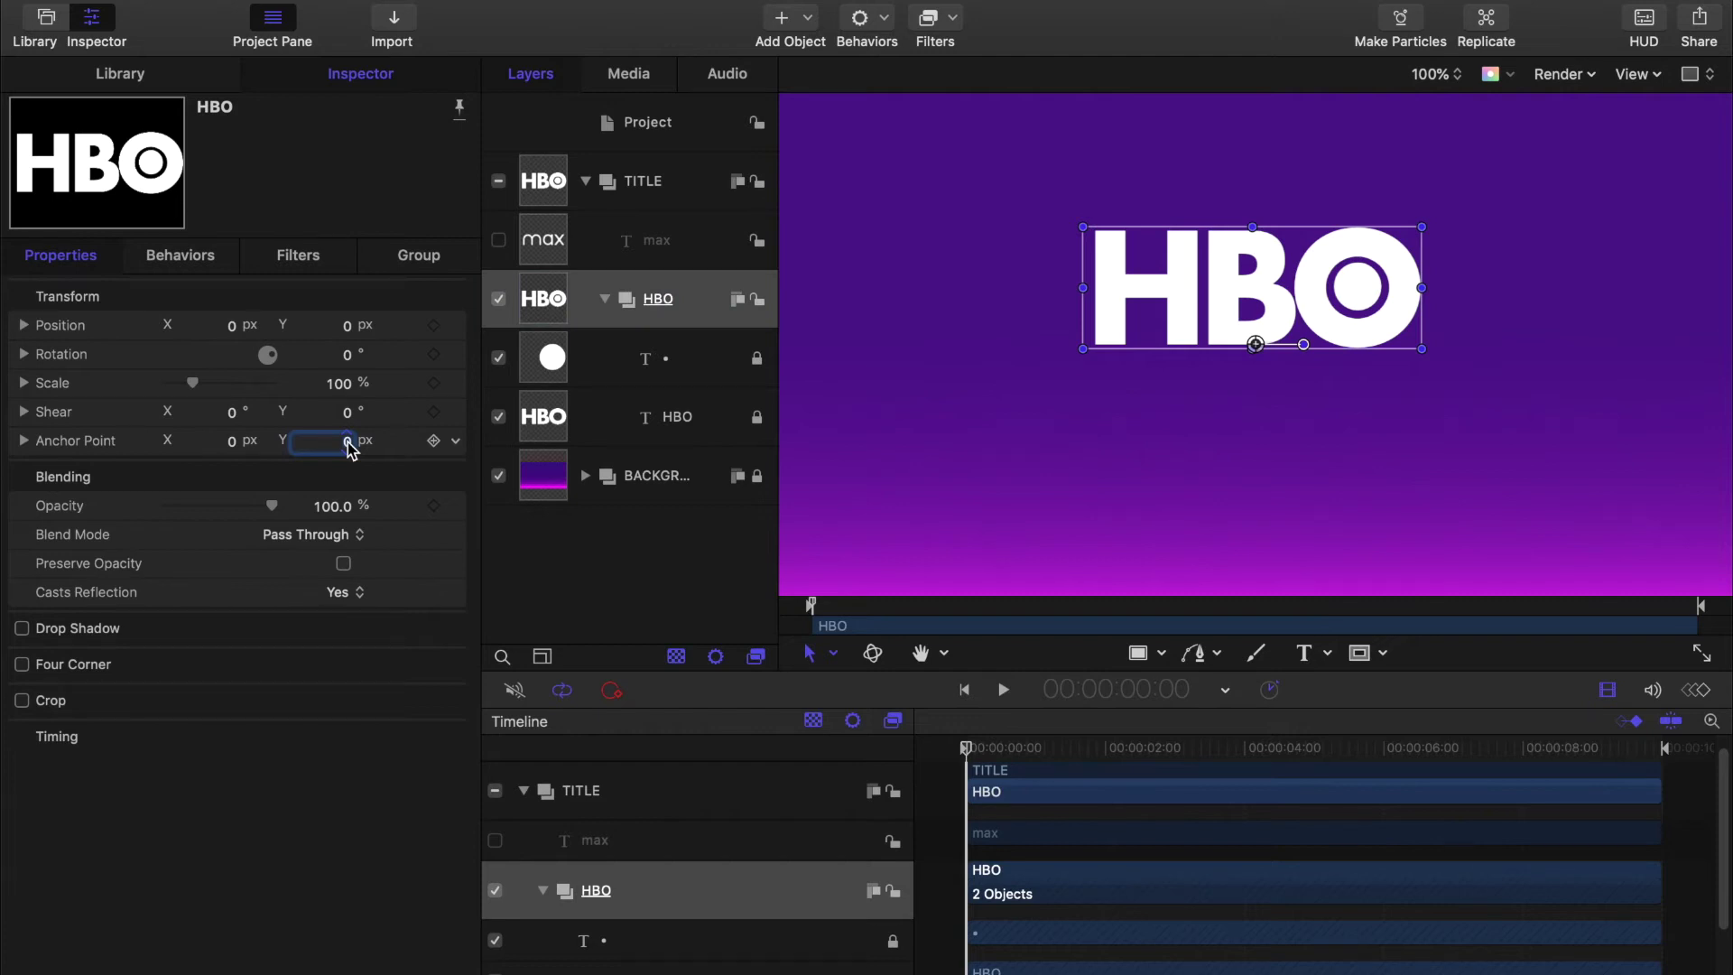
type("50")
key("Return")
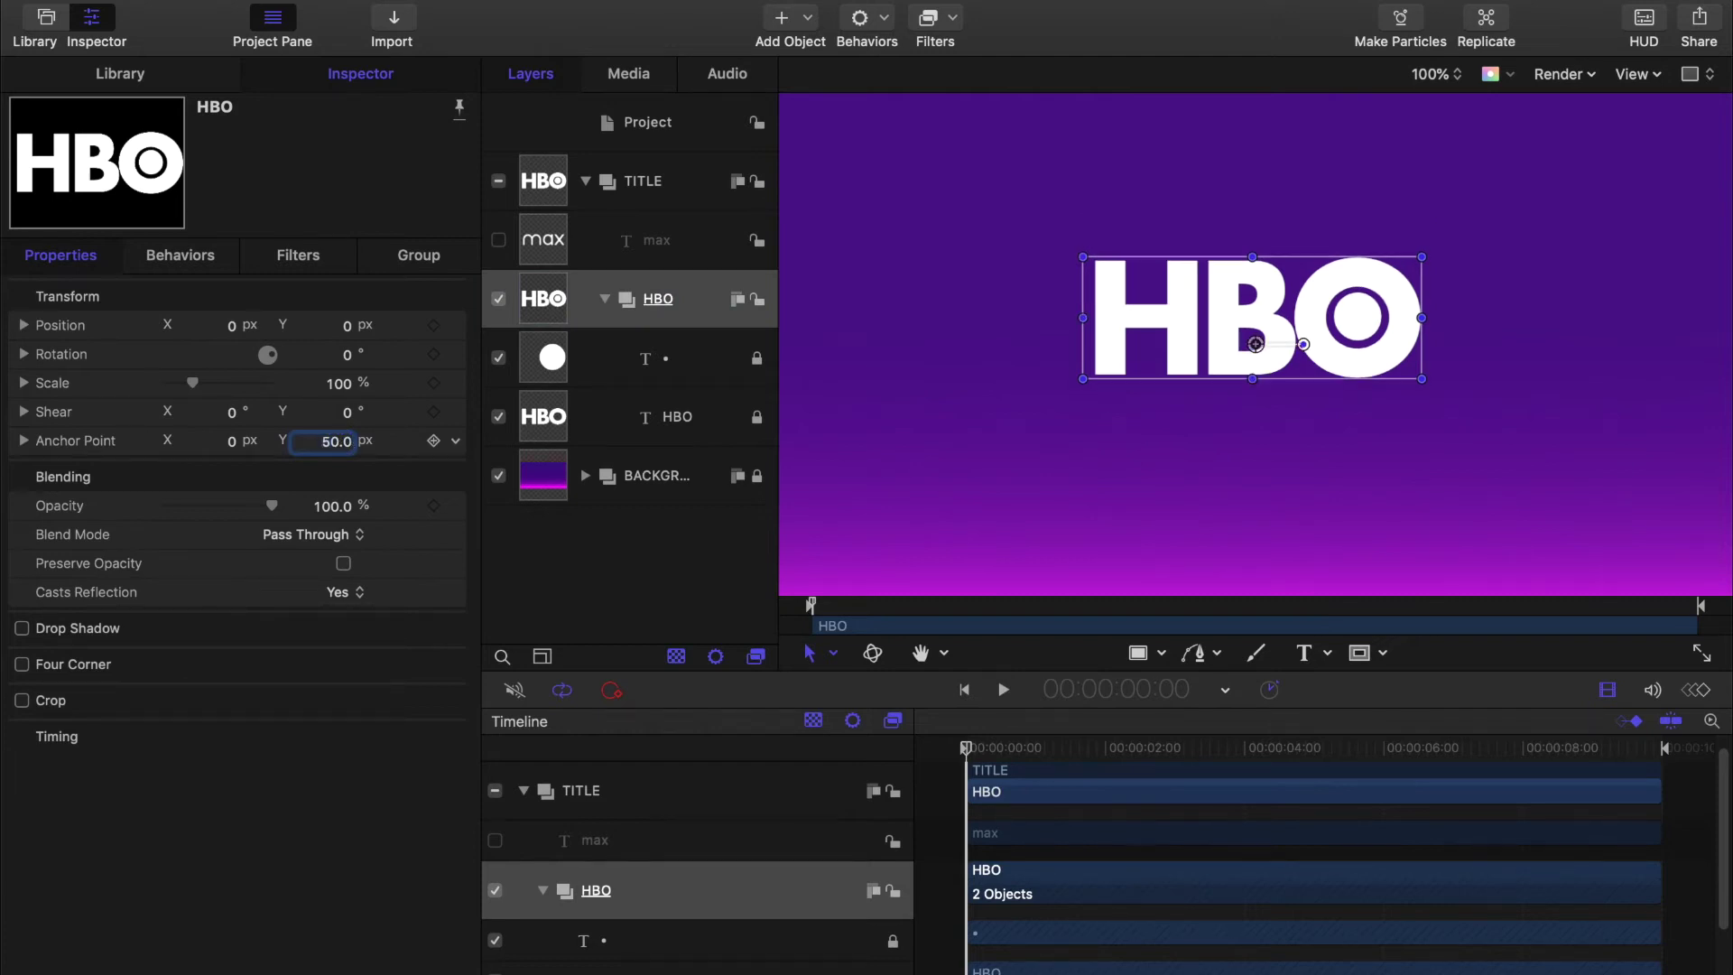
left_click(1433, 74)
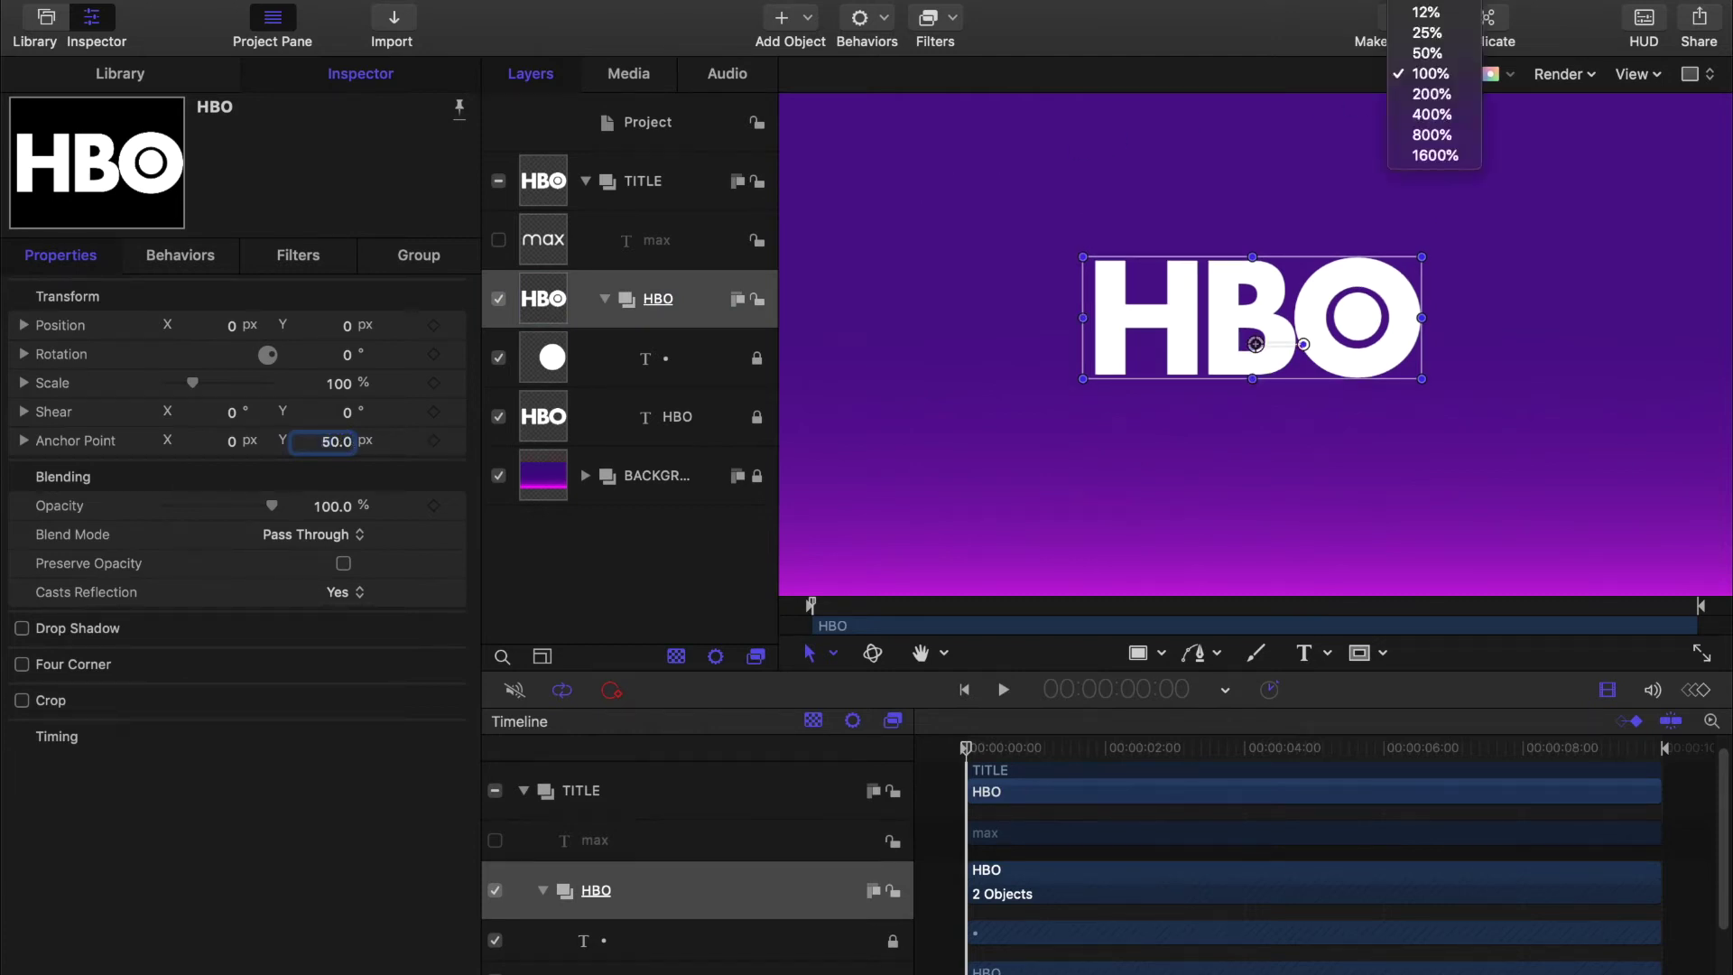
left_click(1435, 155)
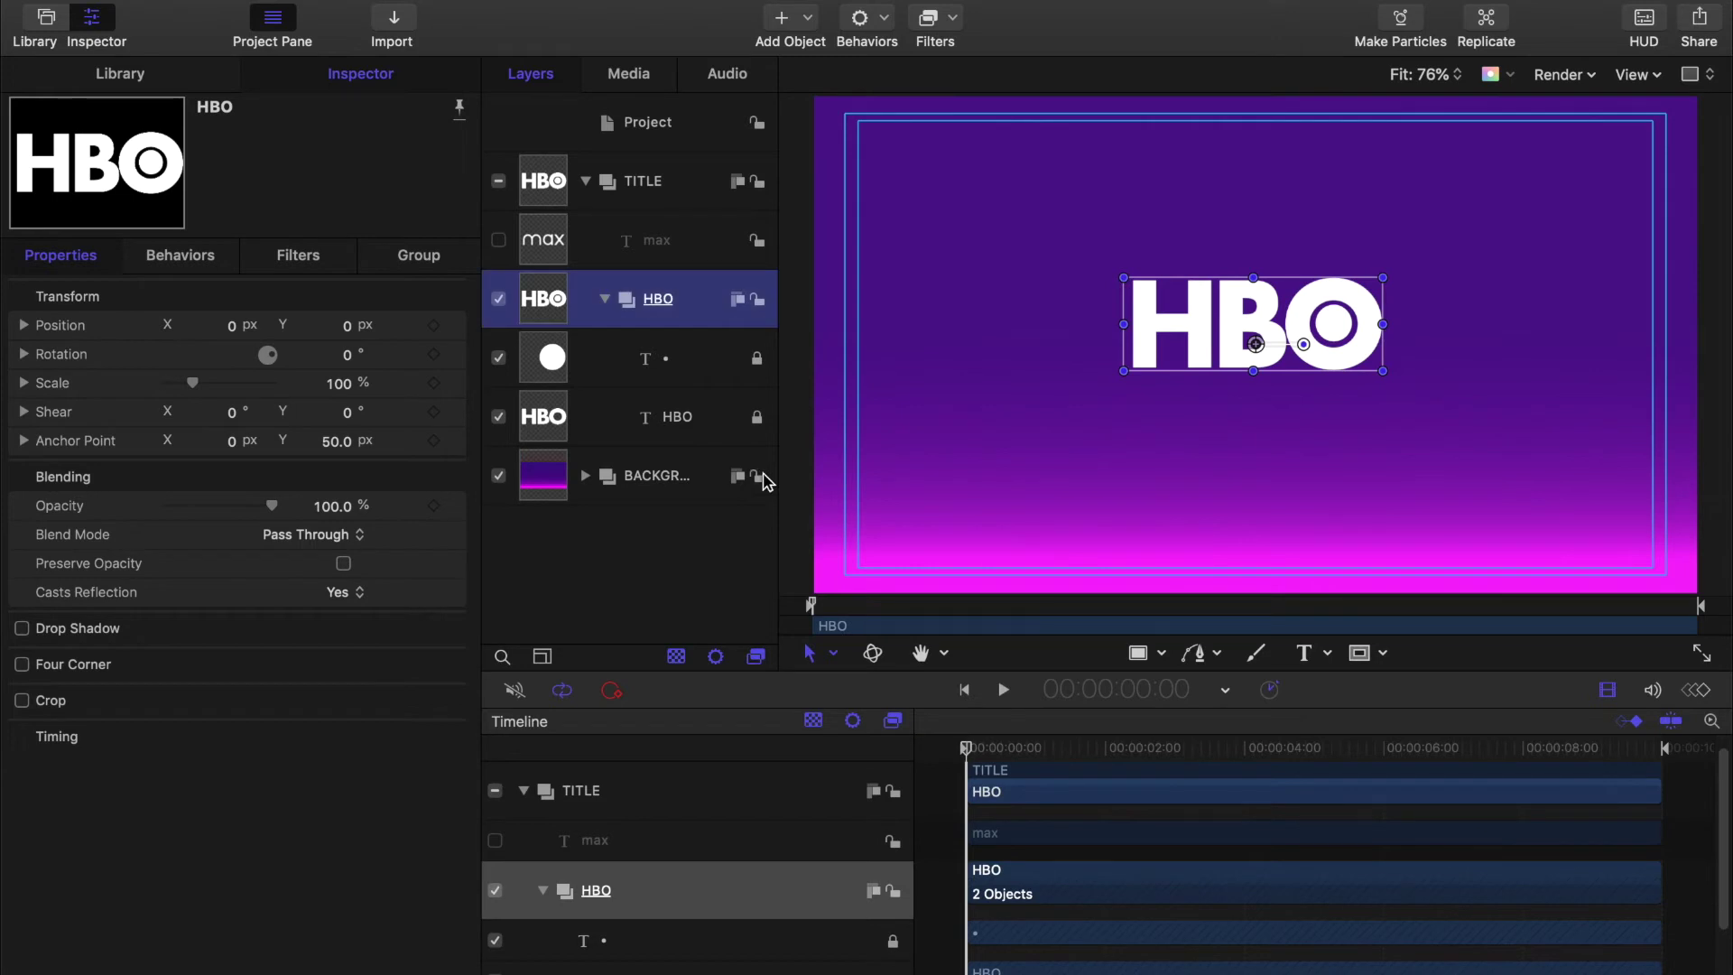
Step: Set the background gradient's end point Y to -540 px, with the background group unlocked for the edit, and collapse both groups
left_click(765, 480)
left_click(585, 478)
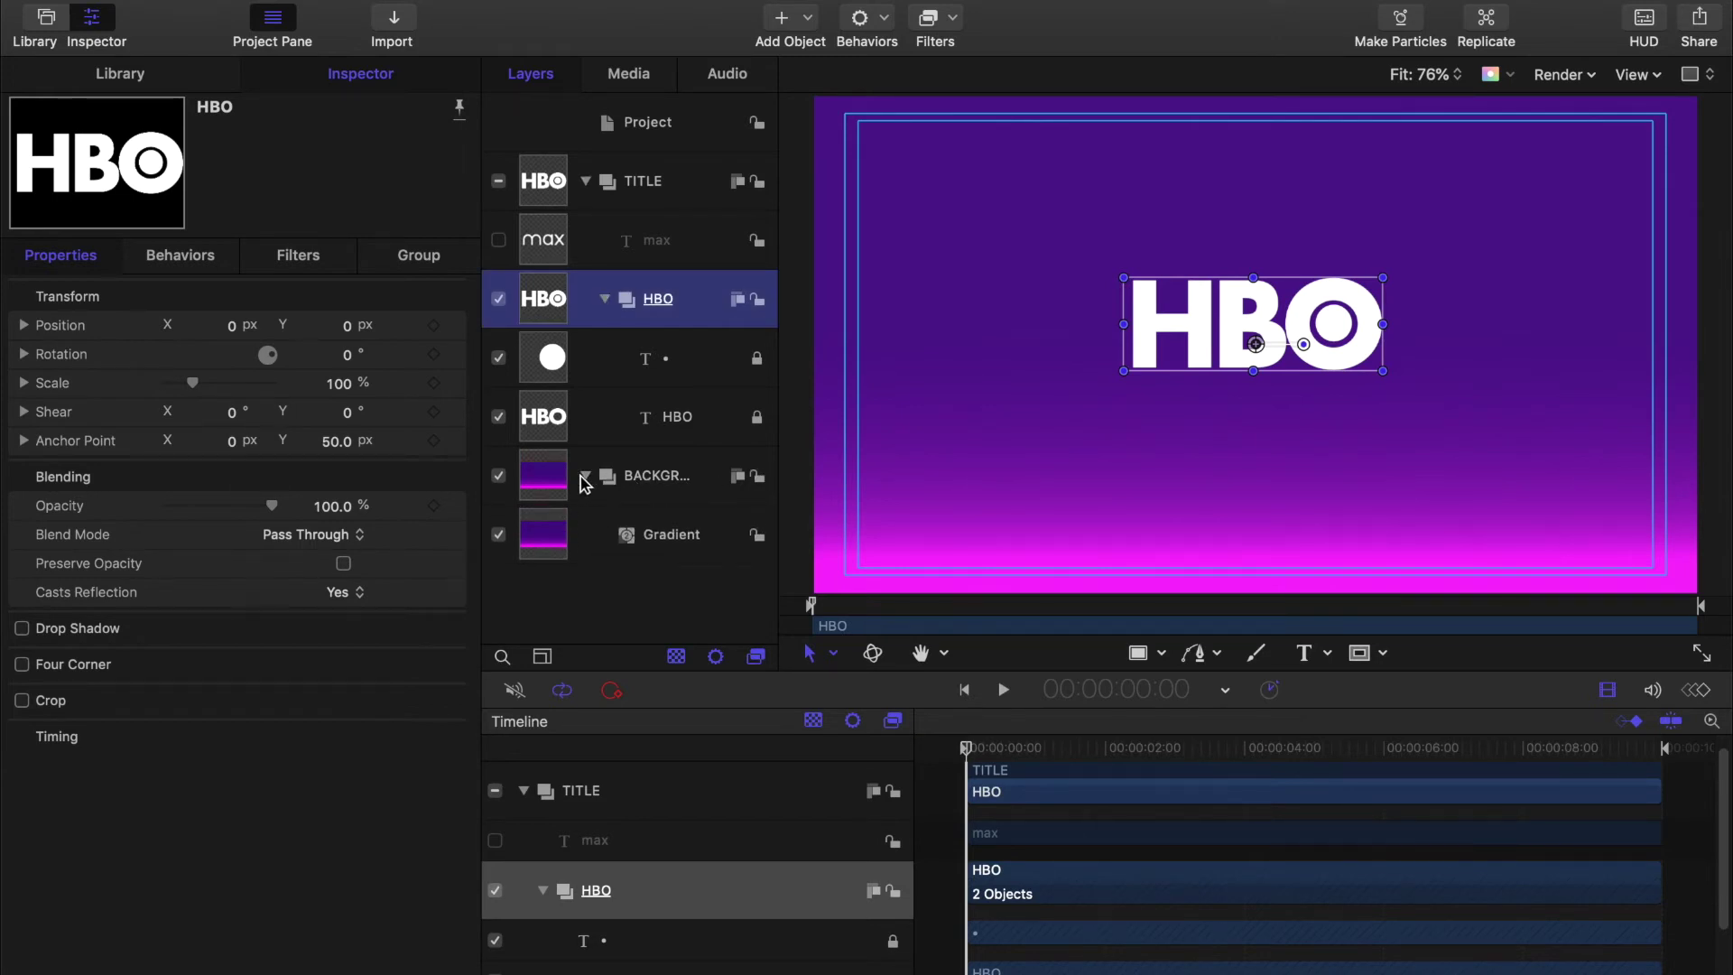
left_click(553, 533)
left_click(418, 256)
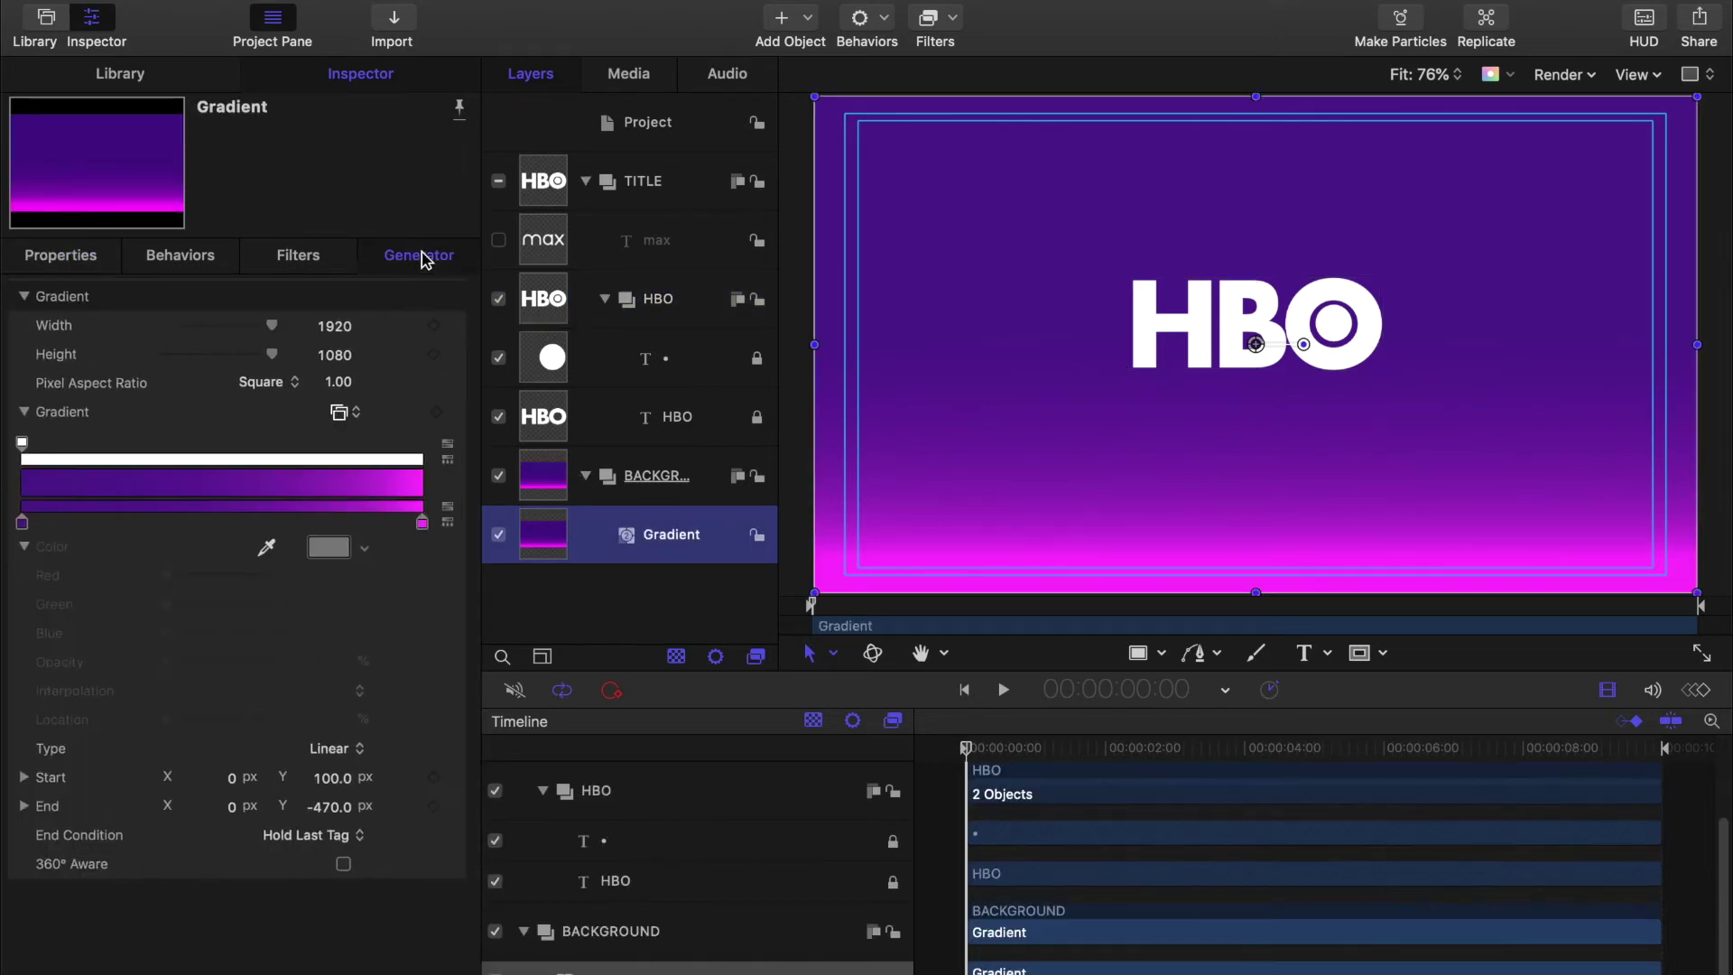
left_click(336, 809)
type("-5")
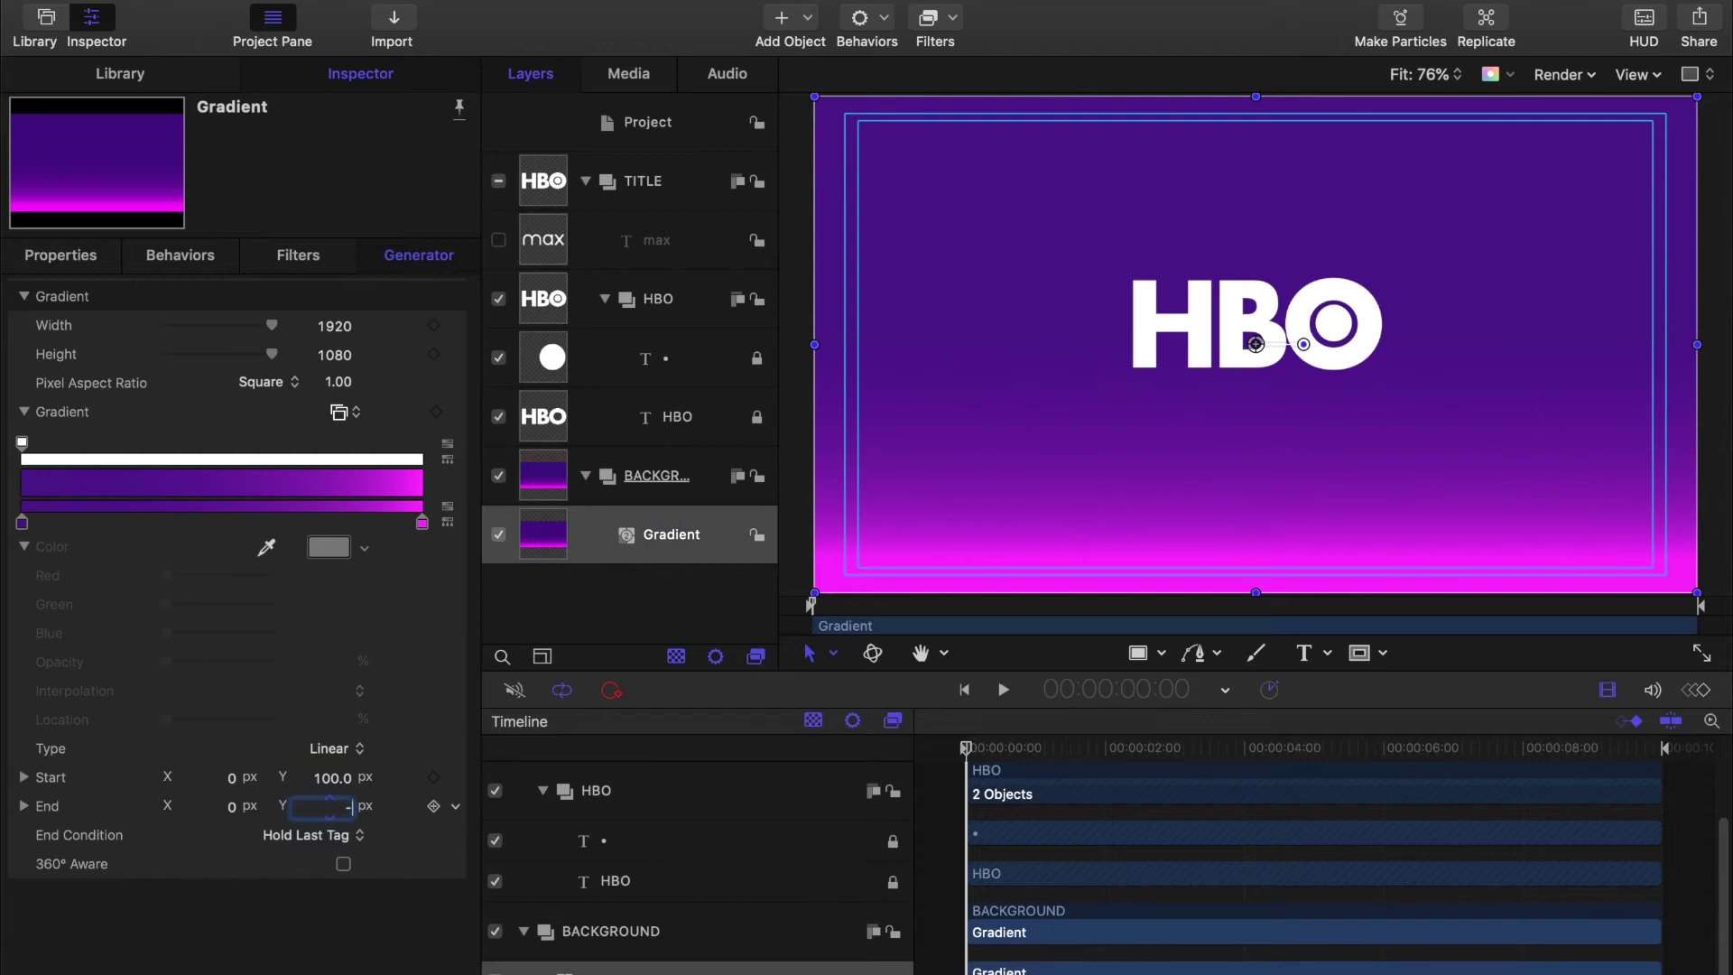
key("Return")
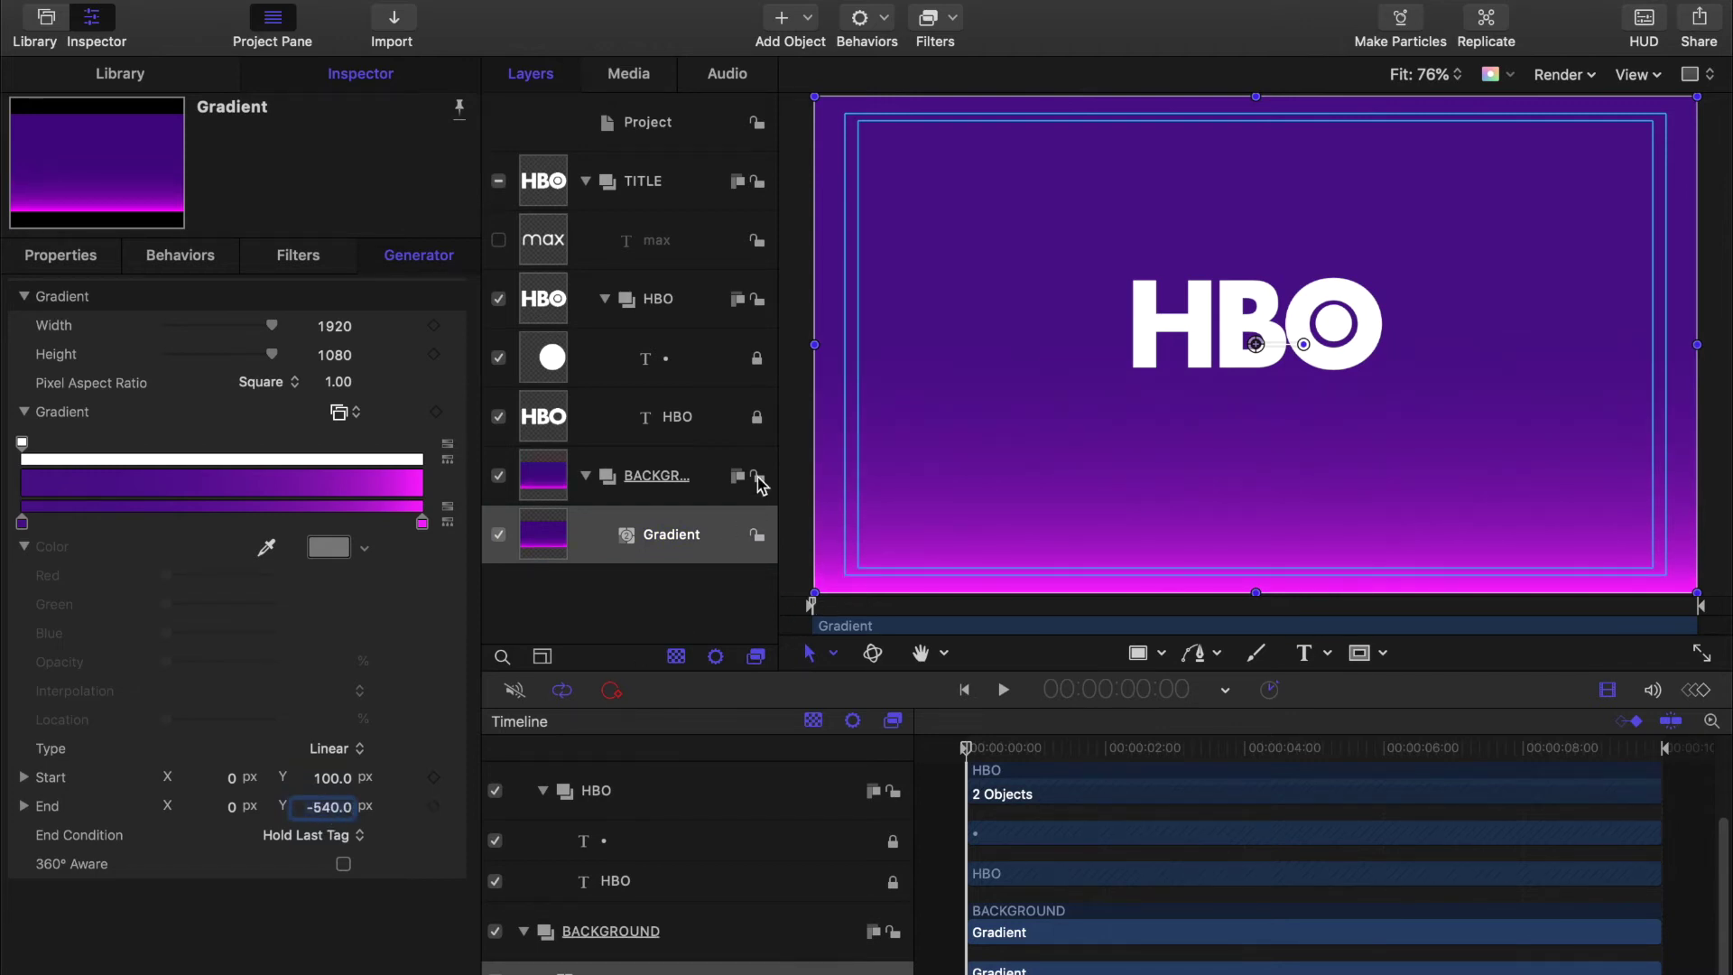
left_click(586, 476)
left_click(586, 181)
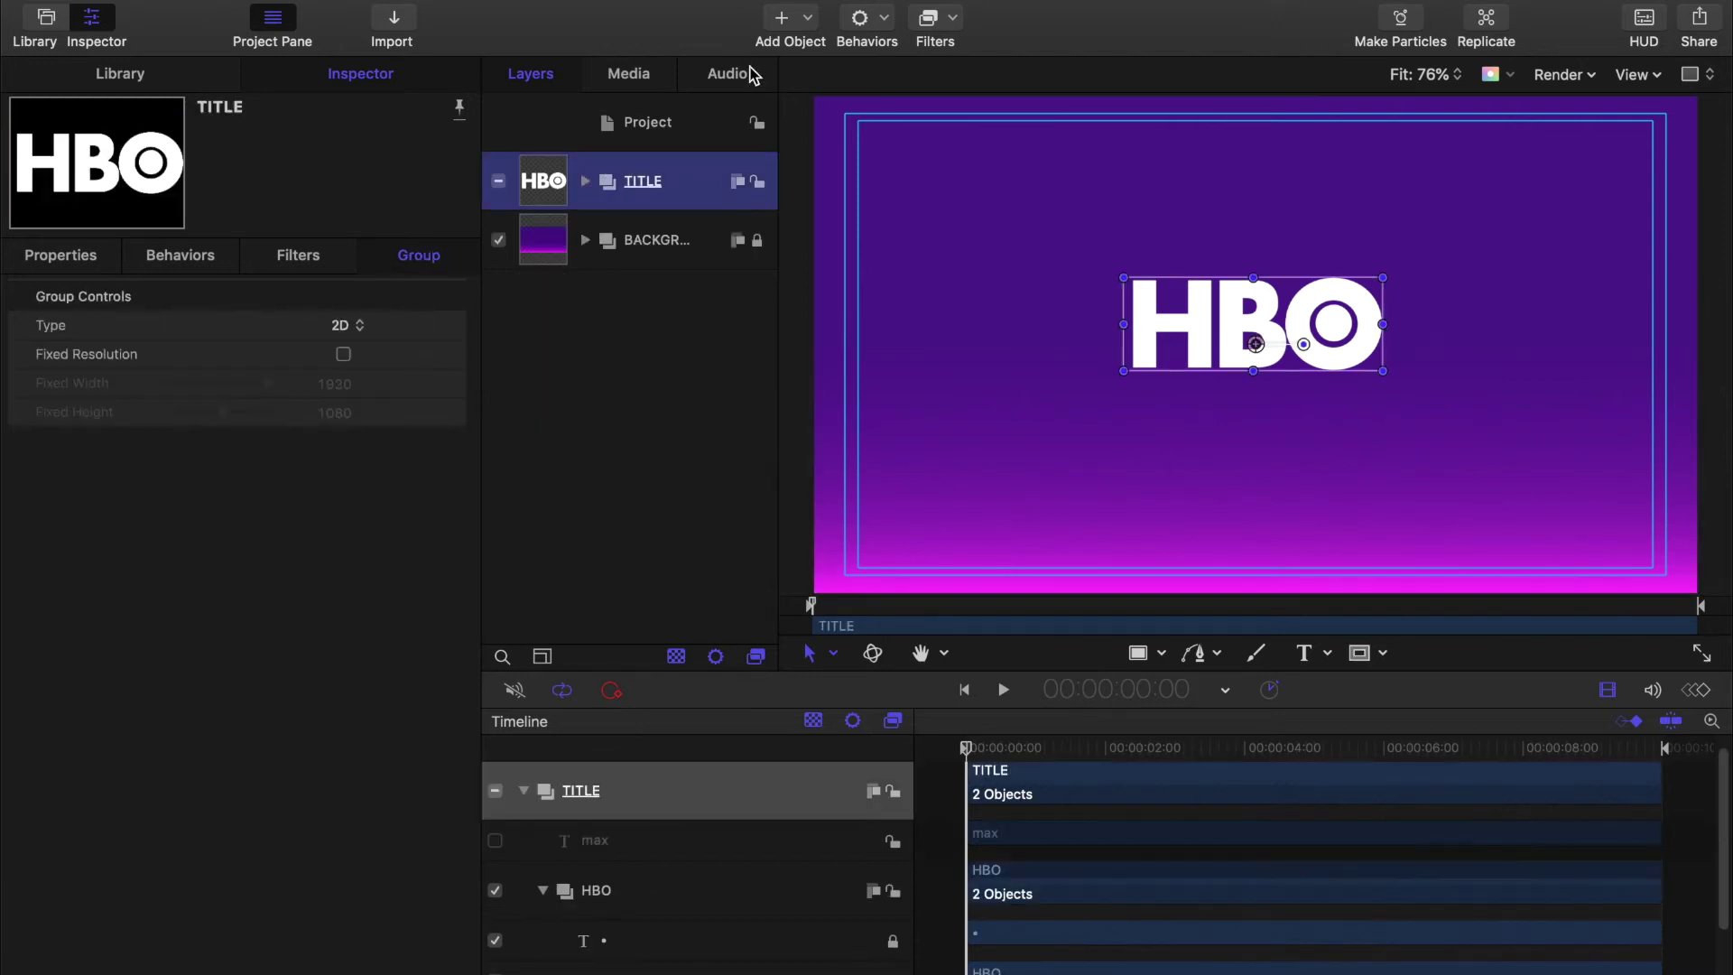
Step: Add a new group named MASK and draw a white rectangle about 616 px wide in it, below the HBO lettering
left_click(779, 18)
left_click(796, 51)
double_click(639, 181)
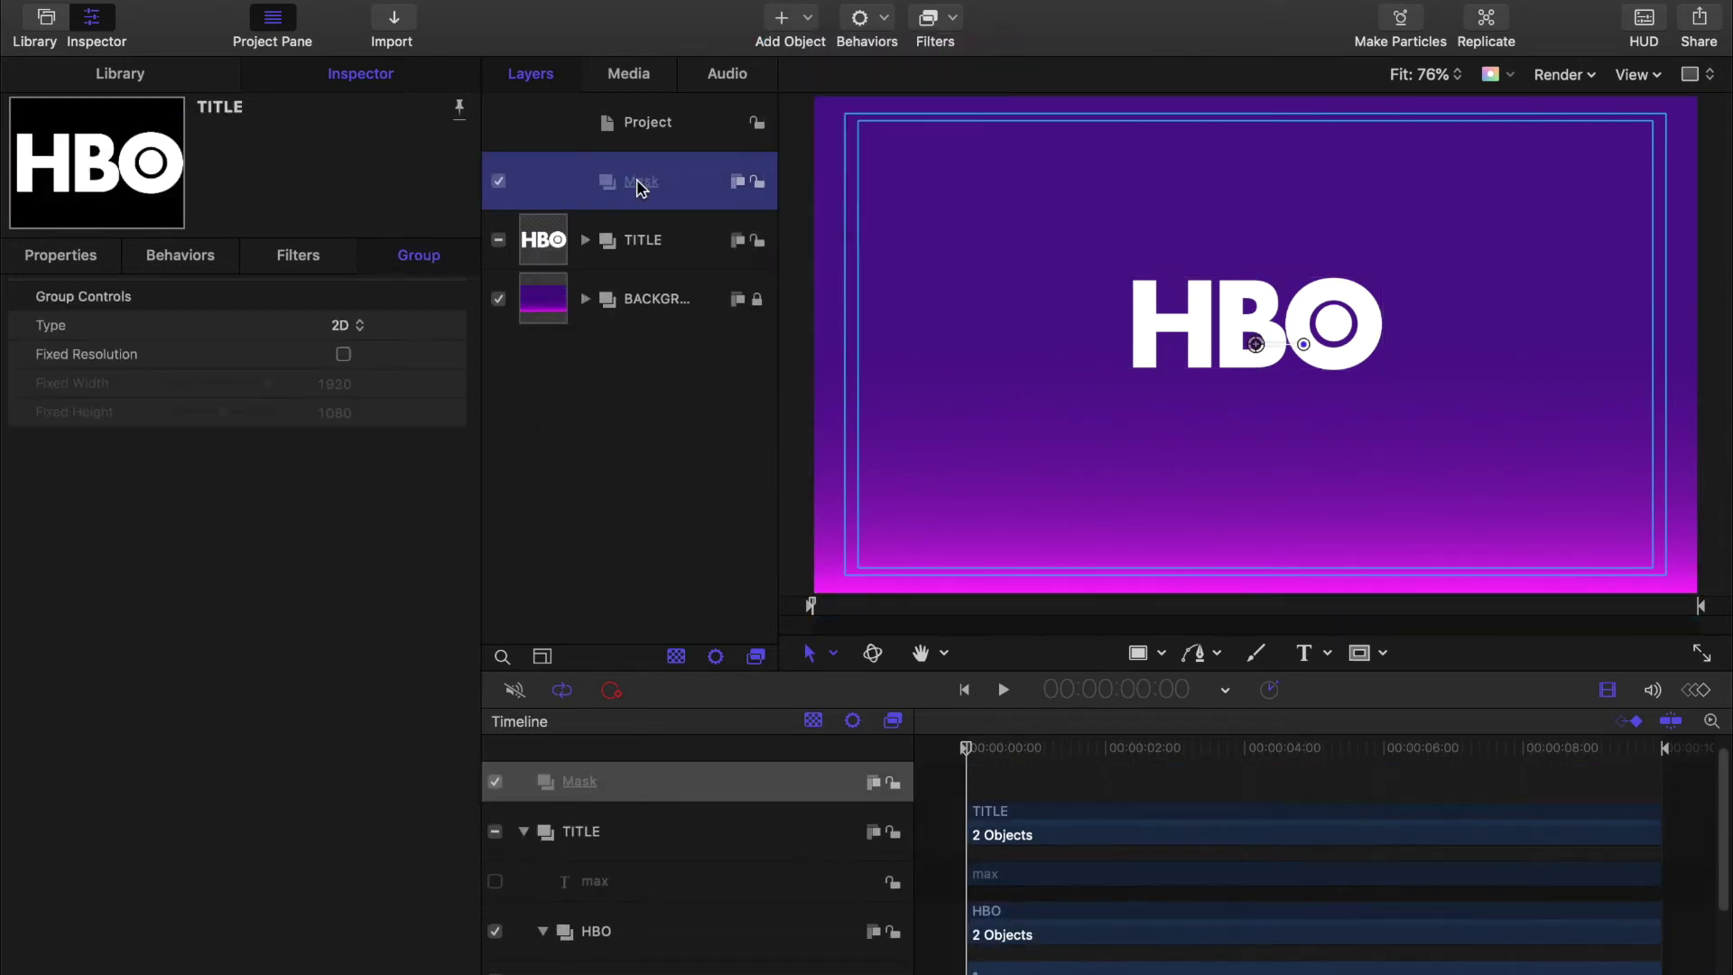
type("MaskMASK")
key("Return")
left_click(1140, 657)
mouse_move(1105, 396)
left_mouse_down()
mouse_move(1327, 465)
mouse_move(1395, 532)
left_mouse_up()
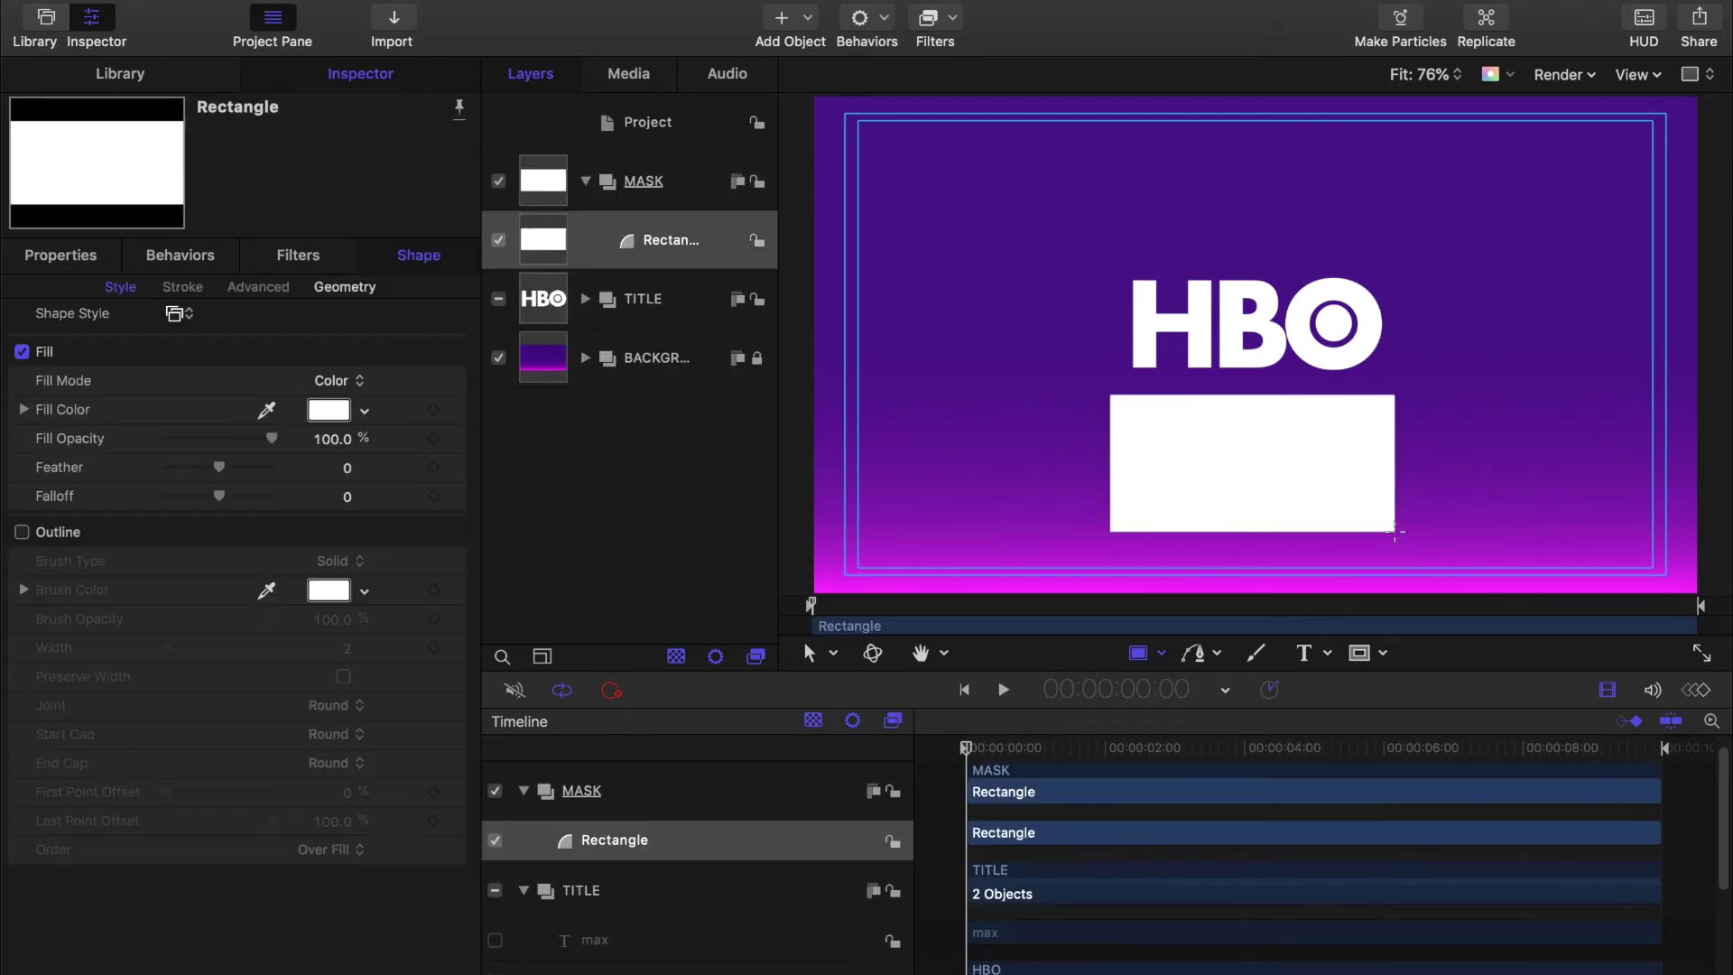
Step: Position the rectangle at X 0 px and Y -260 px
left_click(359, 289)
left_click(58, 253)
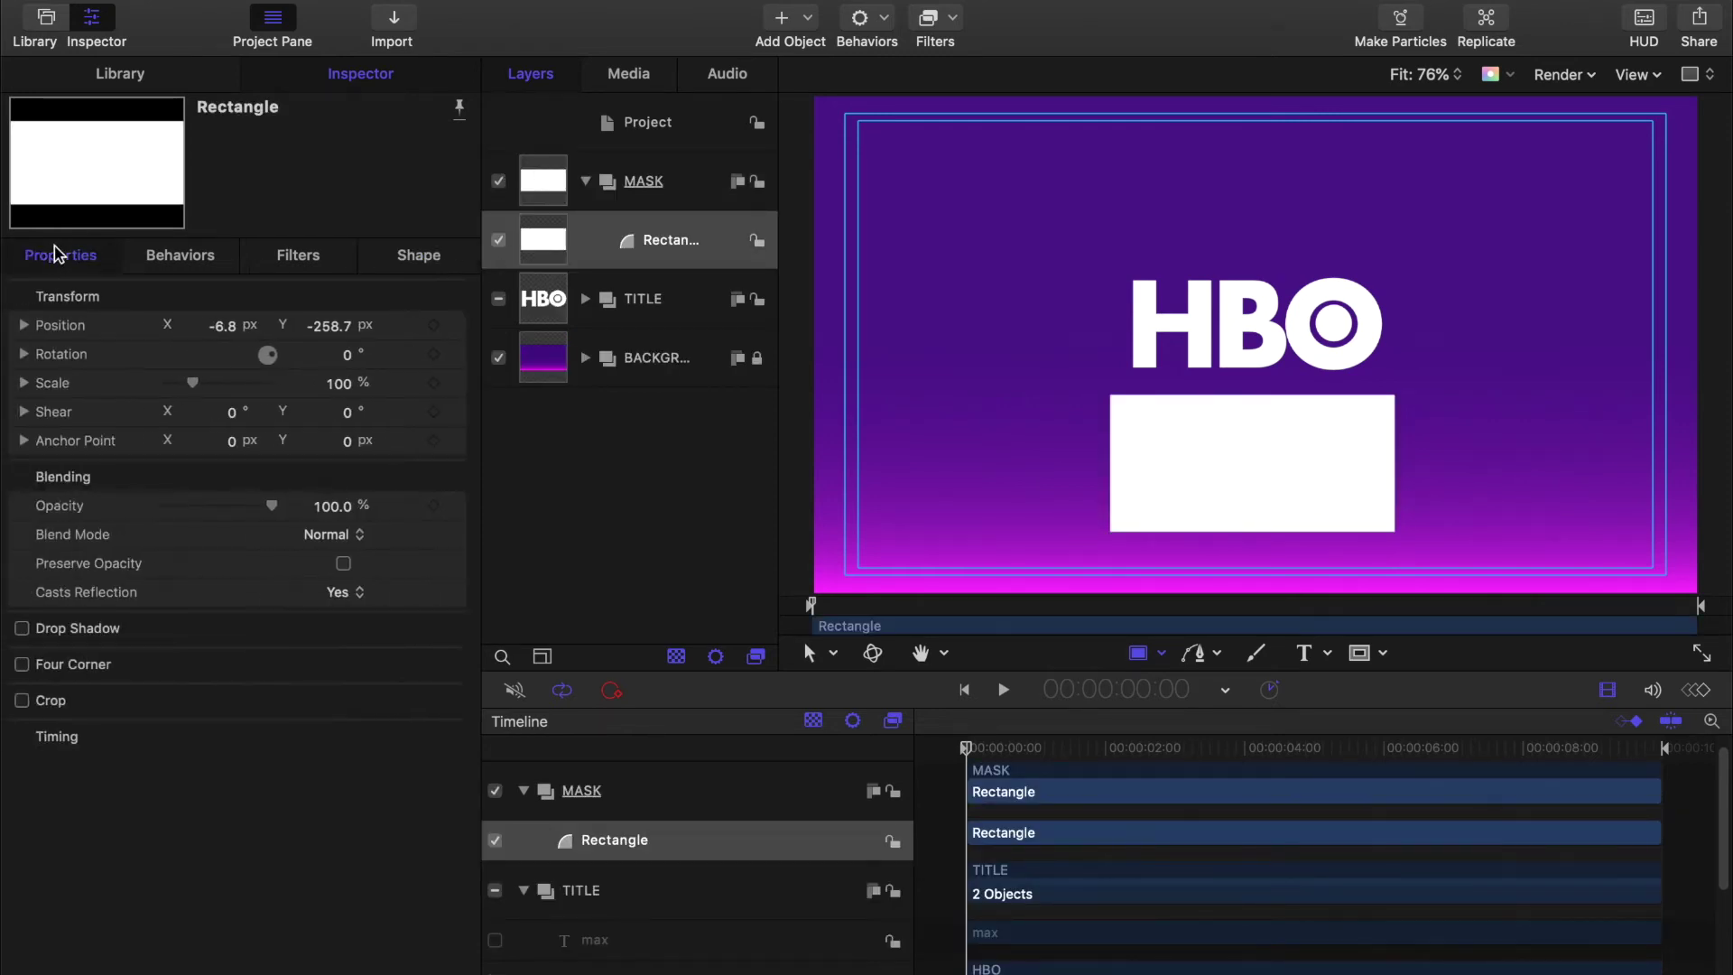
left_click(221, 329)
type("0")
key("Return")
left_click(333, 326)
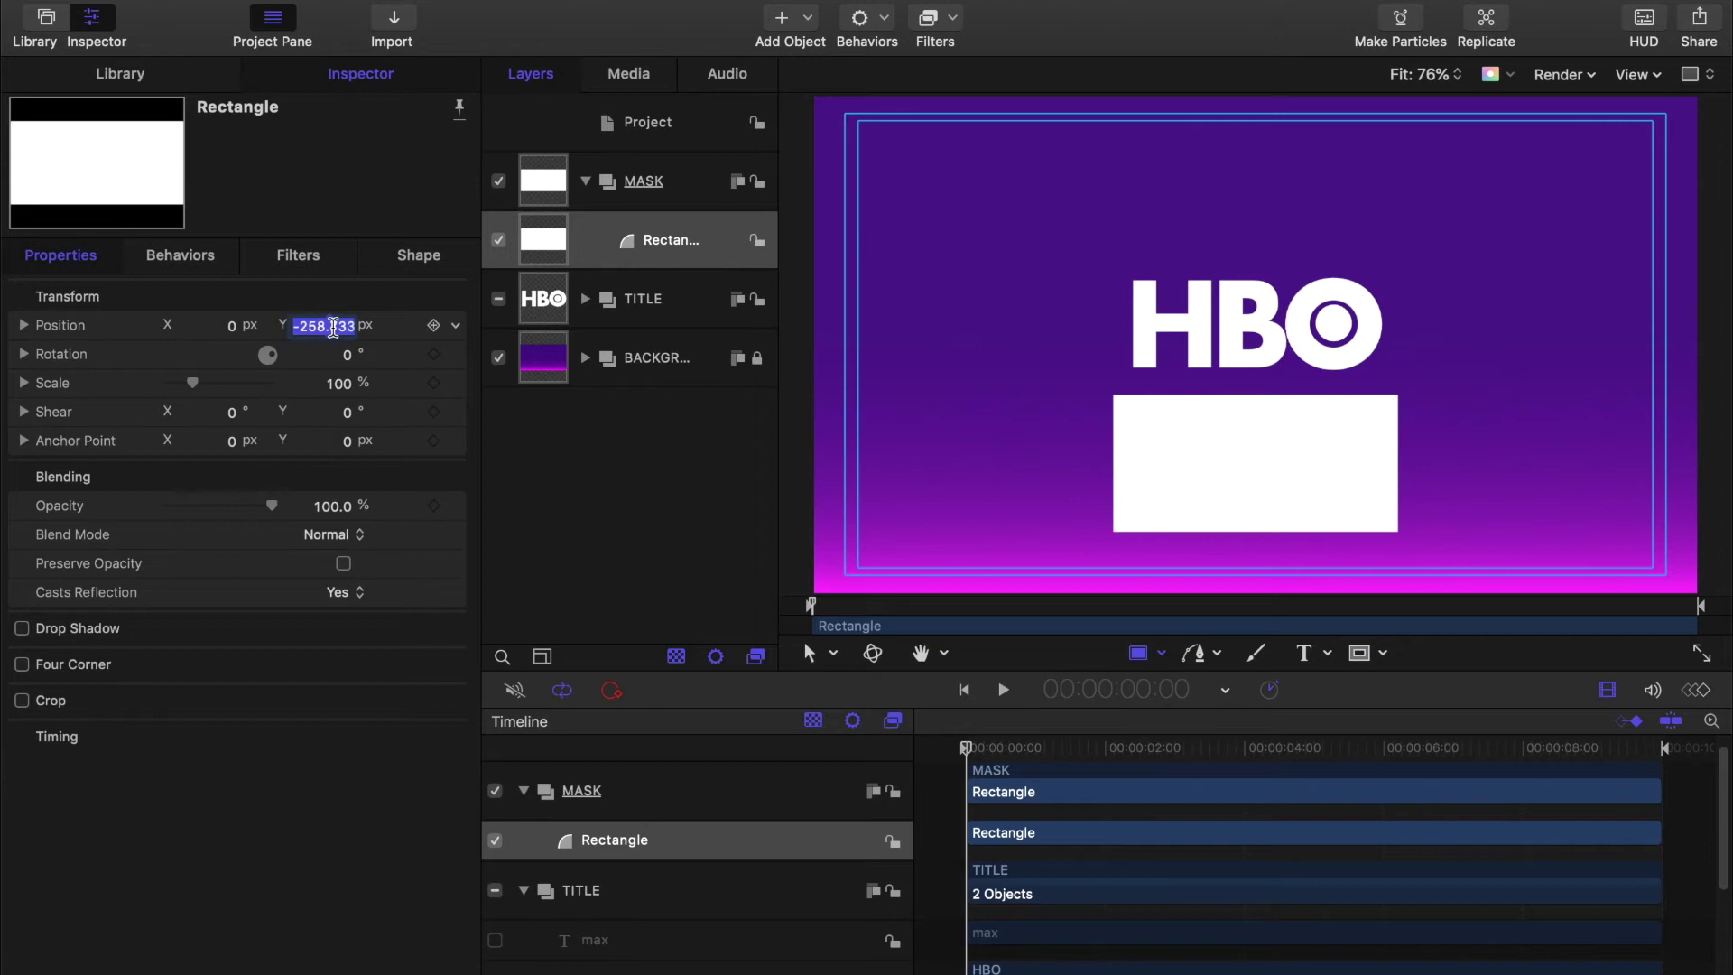
type("-260")
key("Return")
Step: Soften the rectangle's edges with a fill feather of 15
left_click(418, 256)
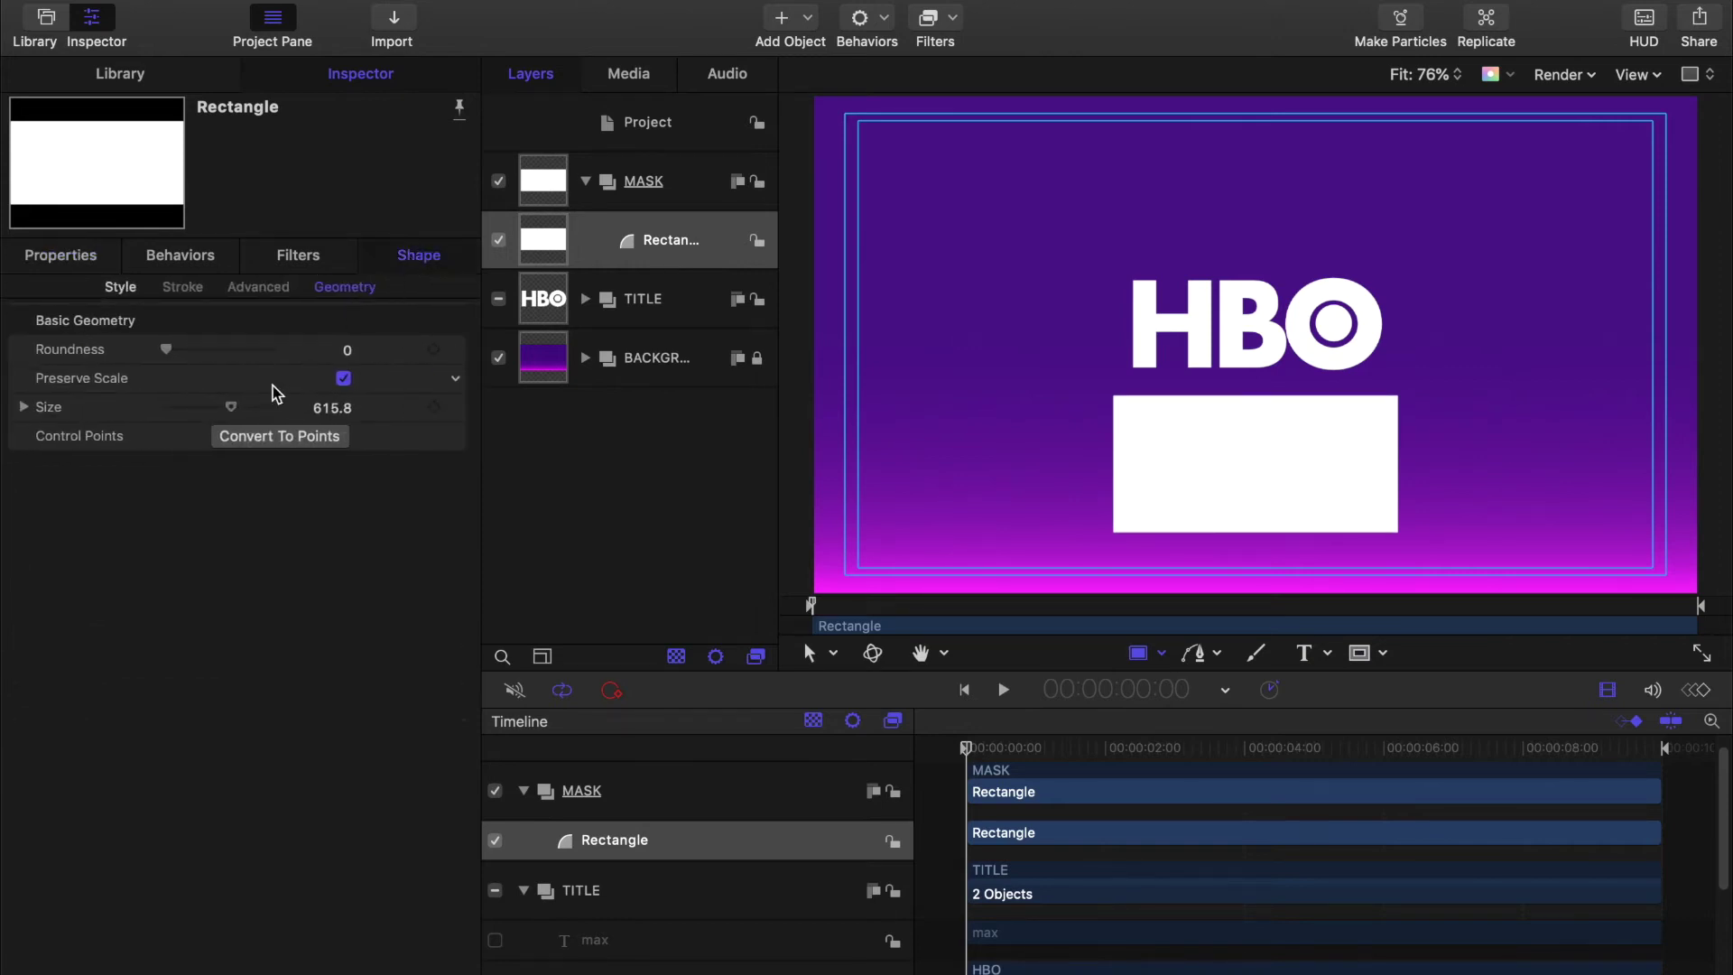
left_click(121, 287)
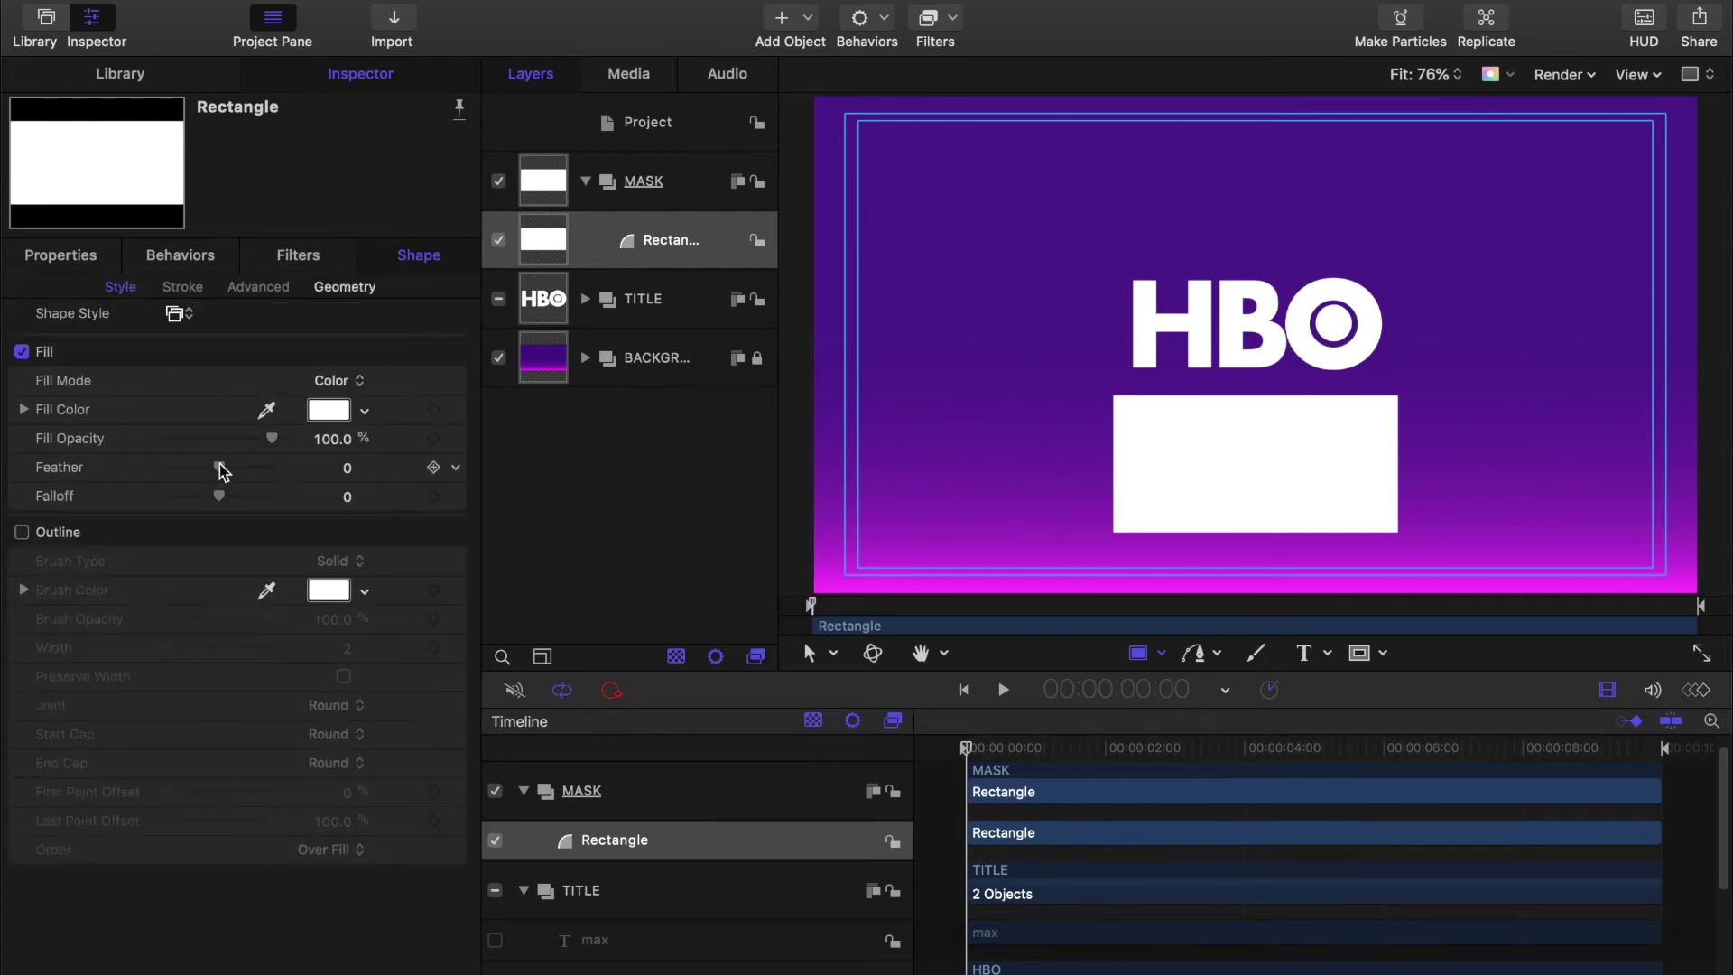
left_click(347, 467)
type("15")
key("Return")
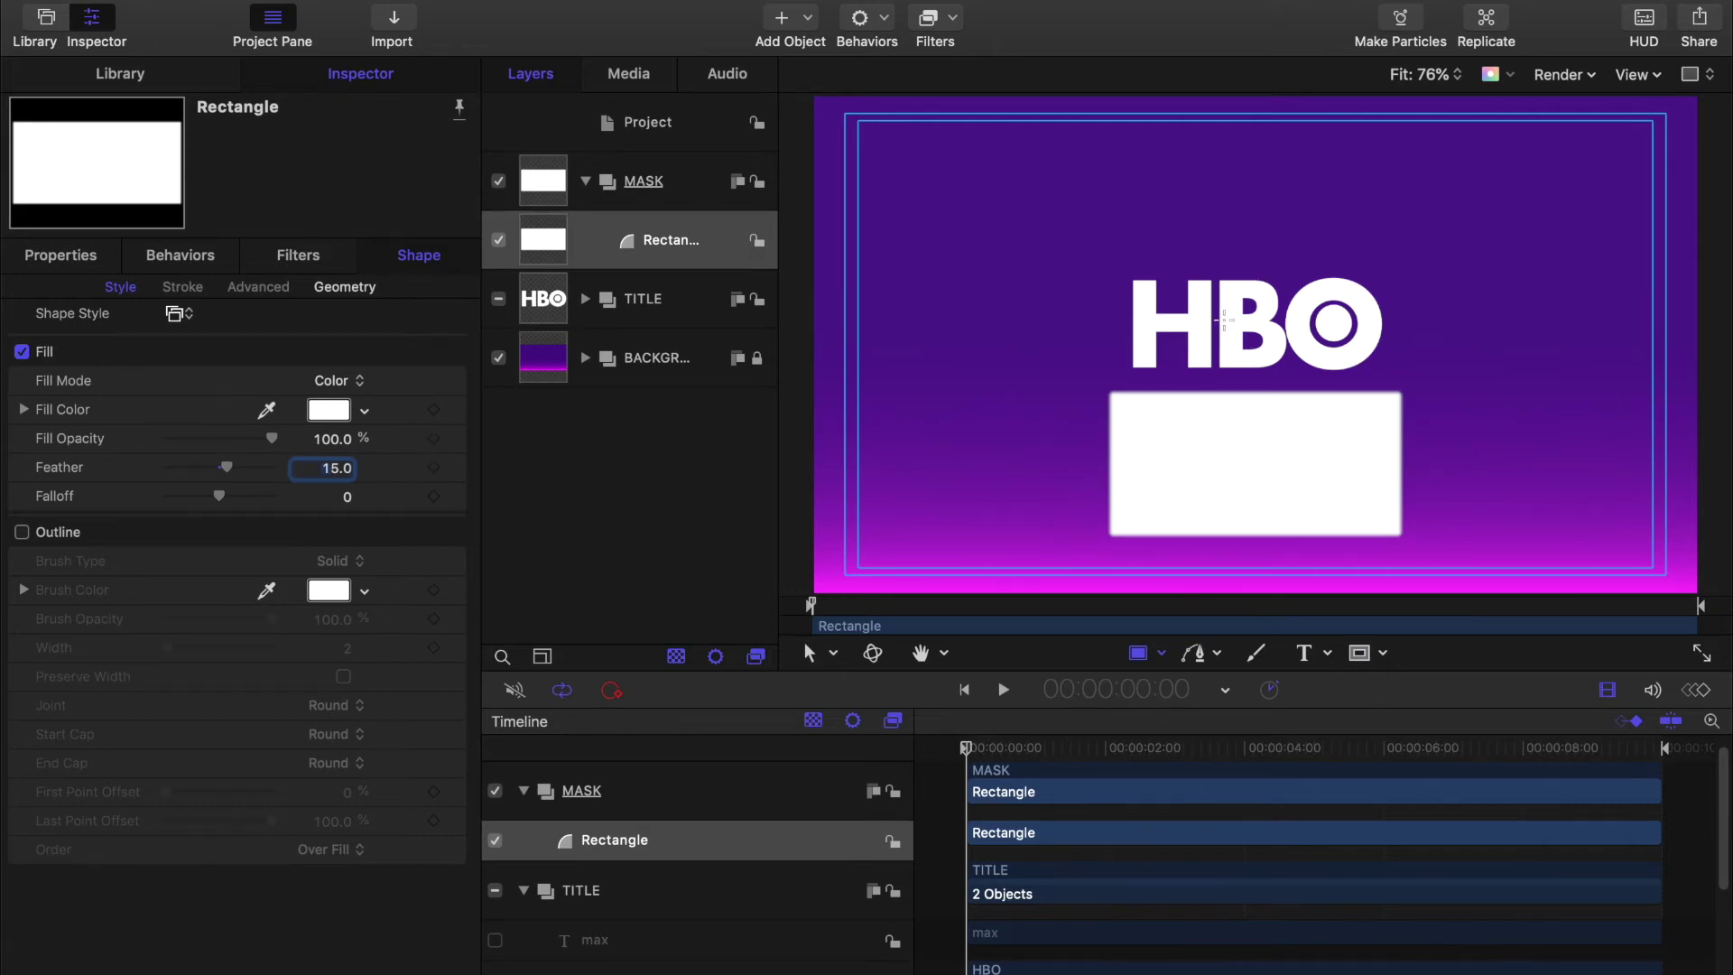
Step: Keyframe the HBO group's position at frame 12 with X and Y at 0 px
left_click_drag(968, 747, 1001, 749)
left_click(548, 305)
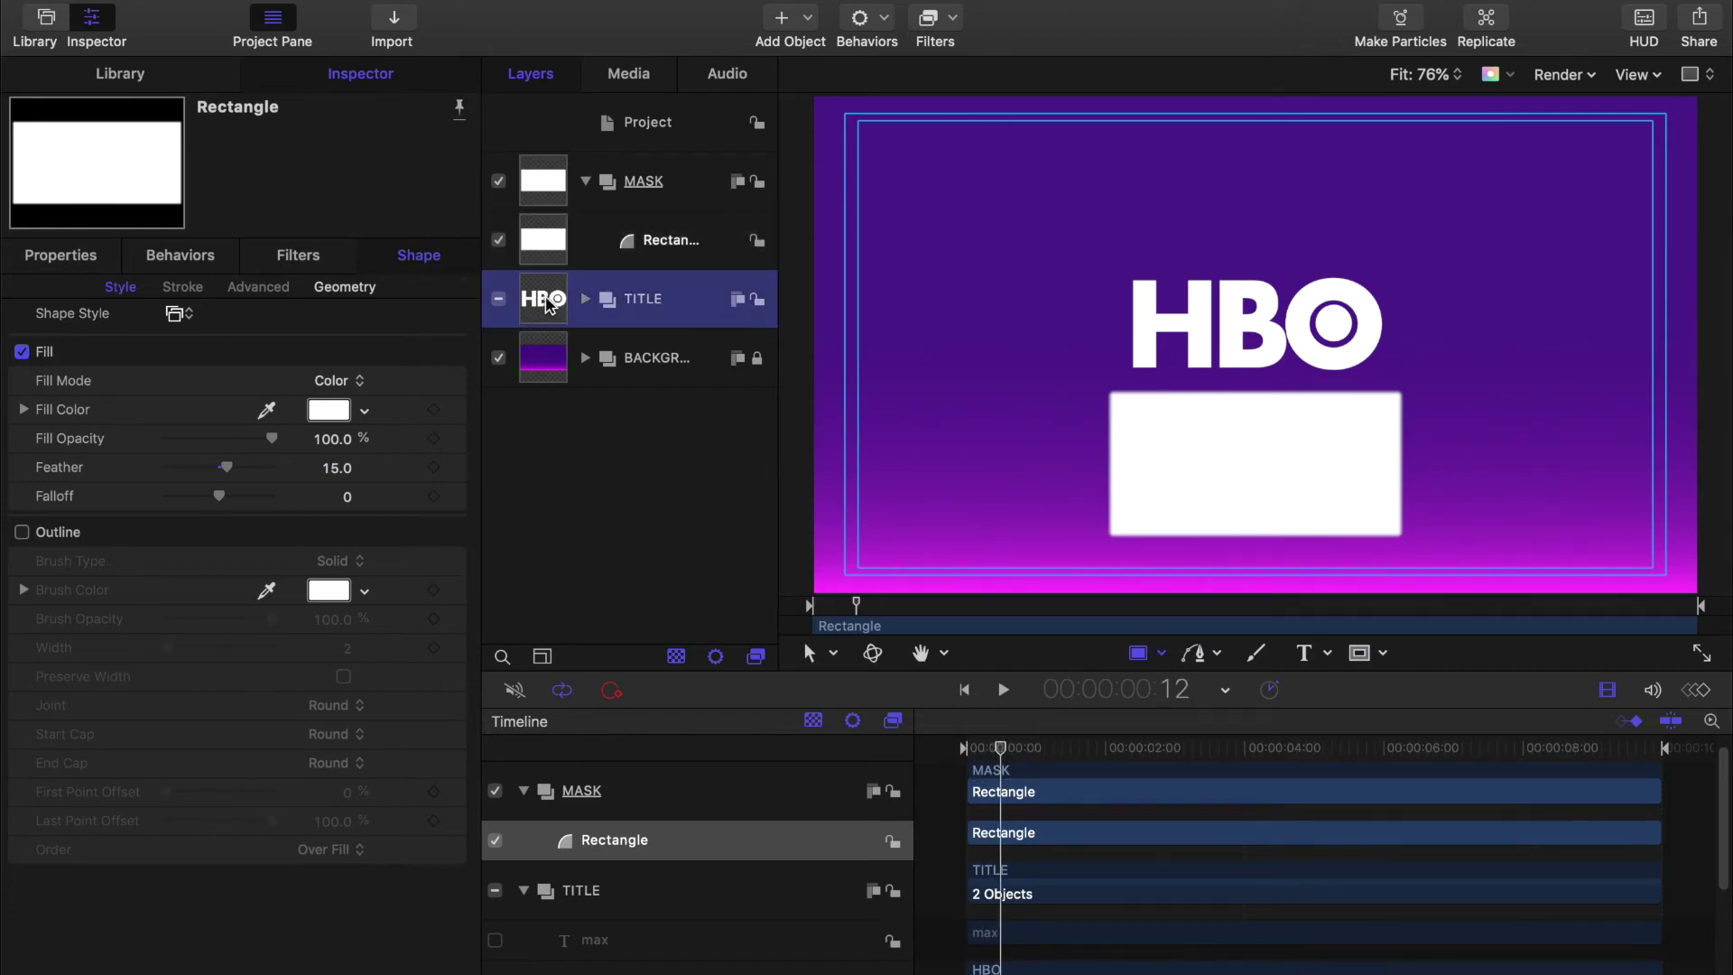
left_click(585, 299)
left_click(544, 417)
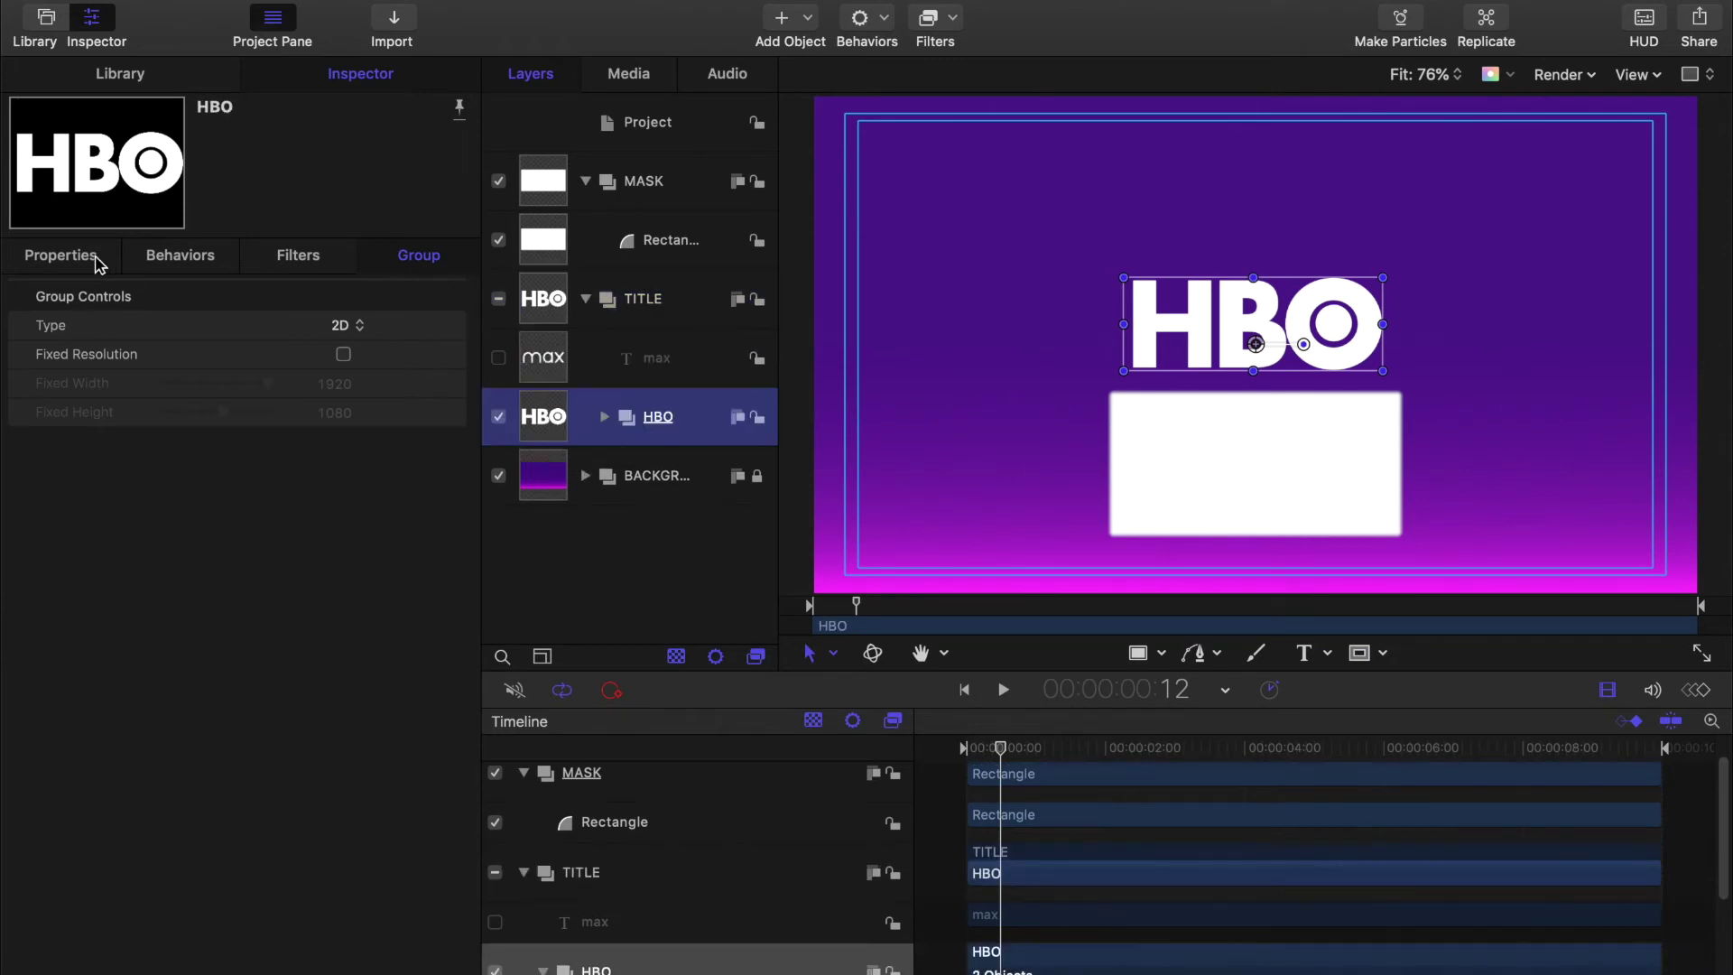
left_click(71, 257)
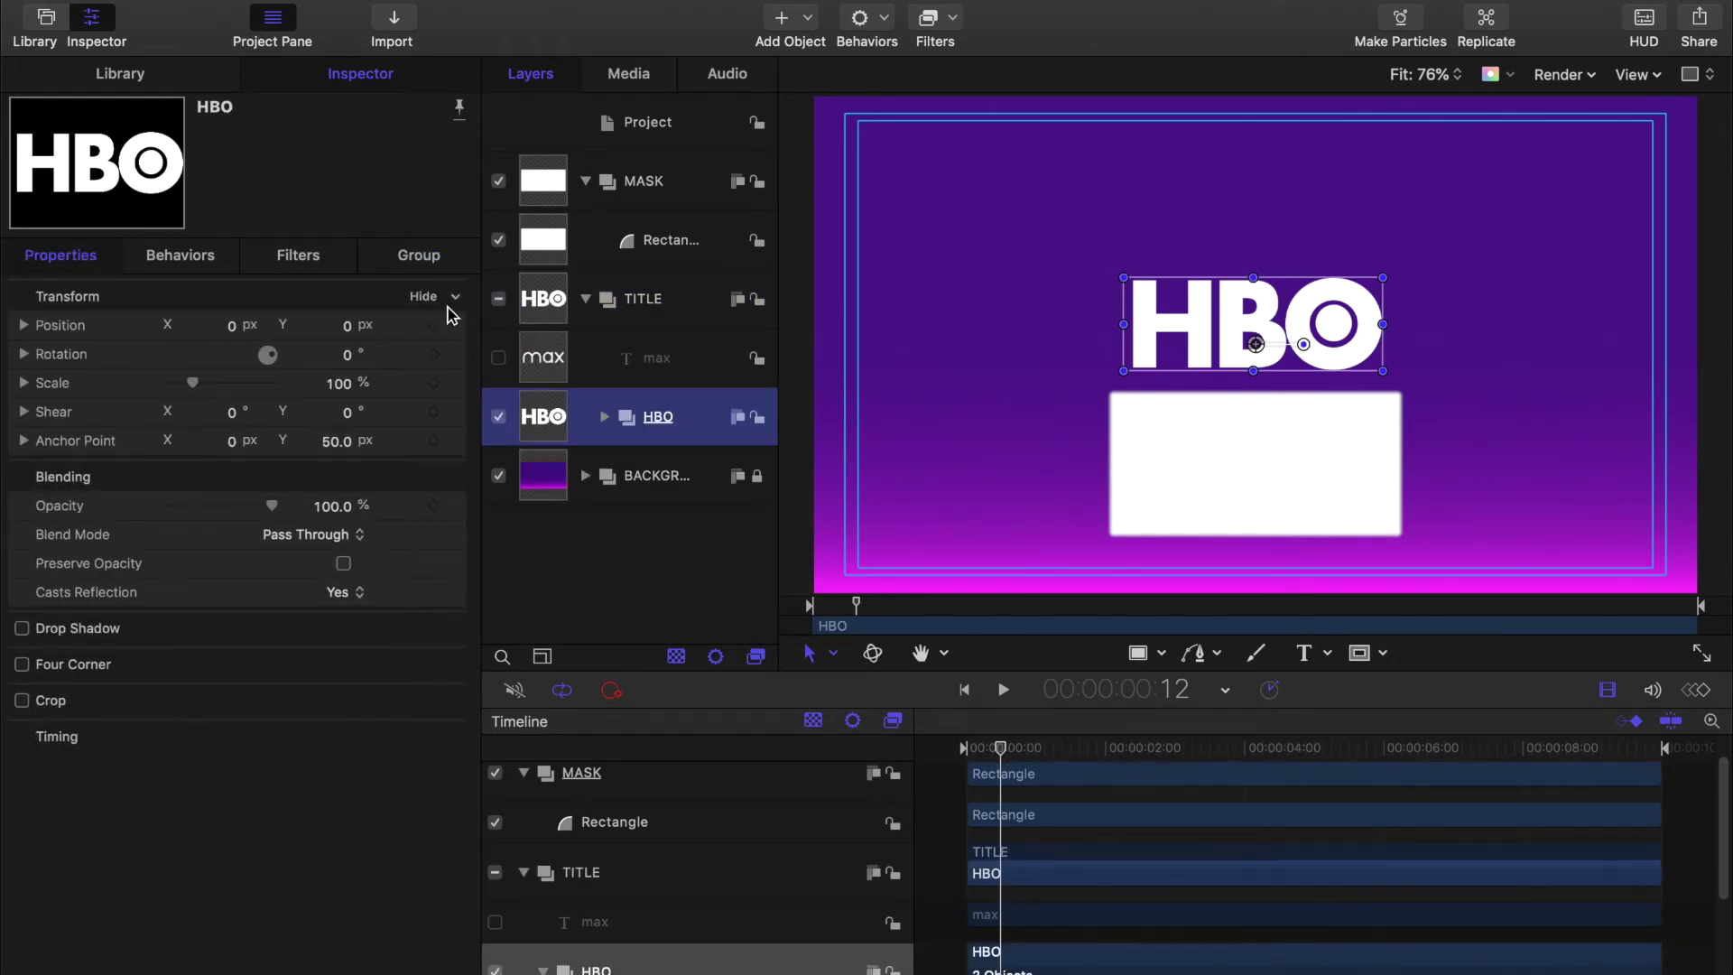
left_click(433, 325)
Step: At frame 0, lower the HBO group behind the rectangle to a position Y of about -297 px
left_click(964, 690)
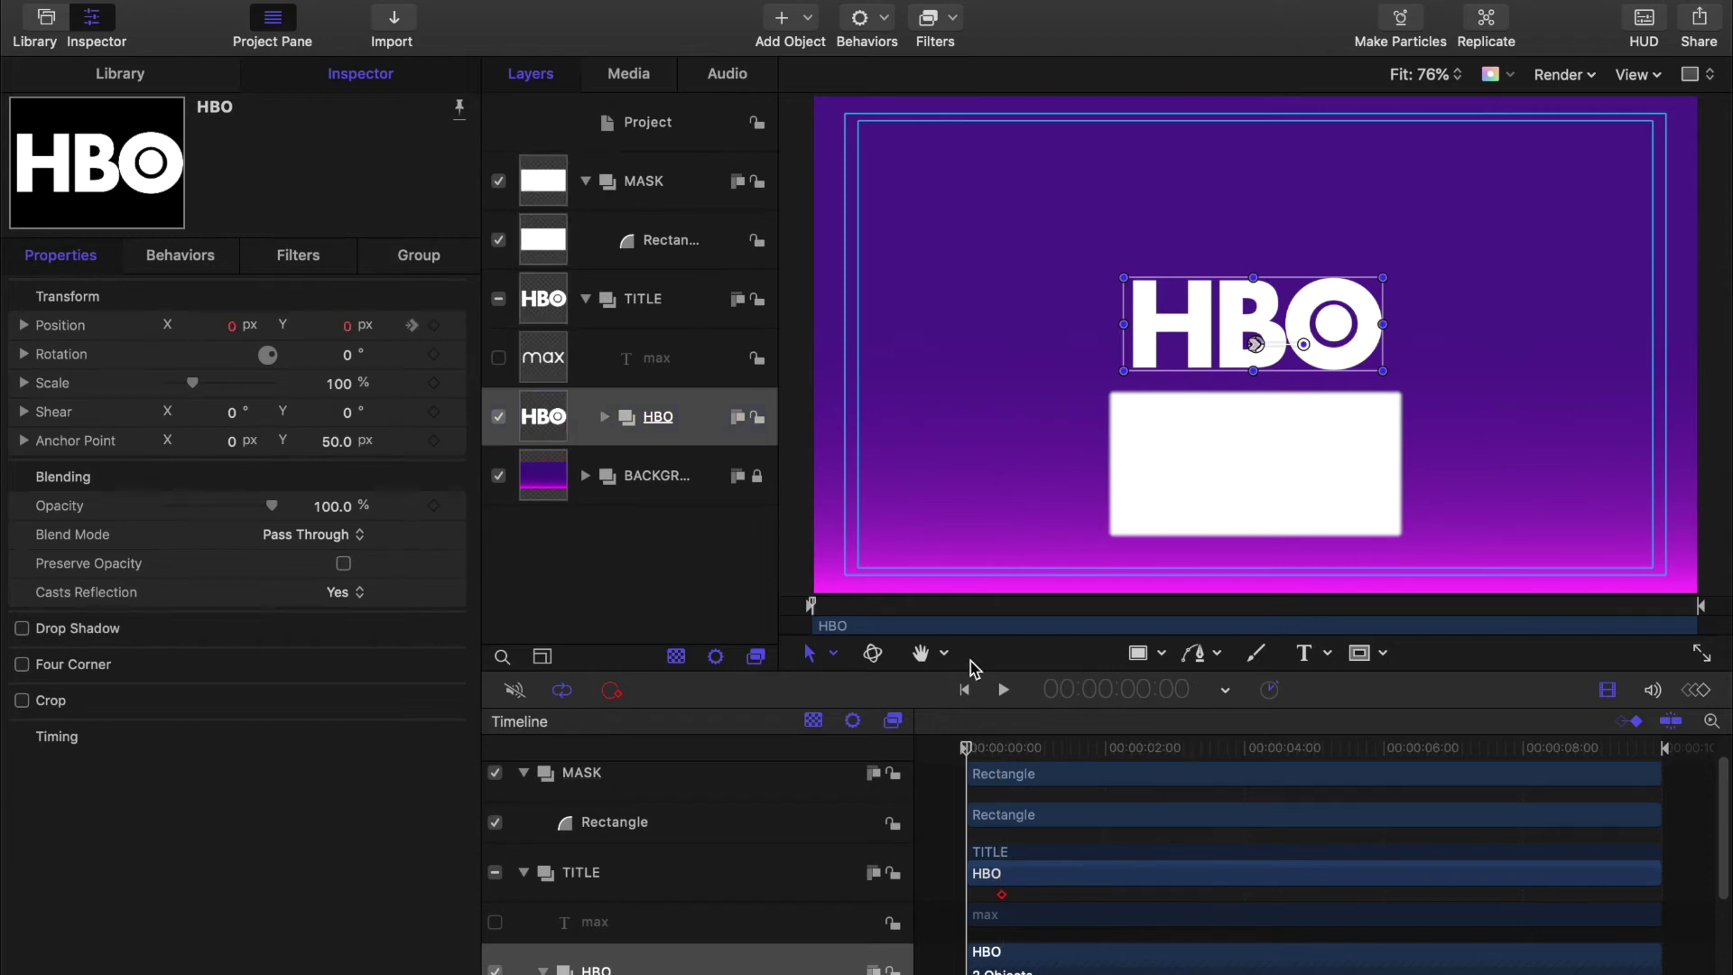
left_click(349, 327)
left_click_drag(349, 332, 348, 327)
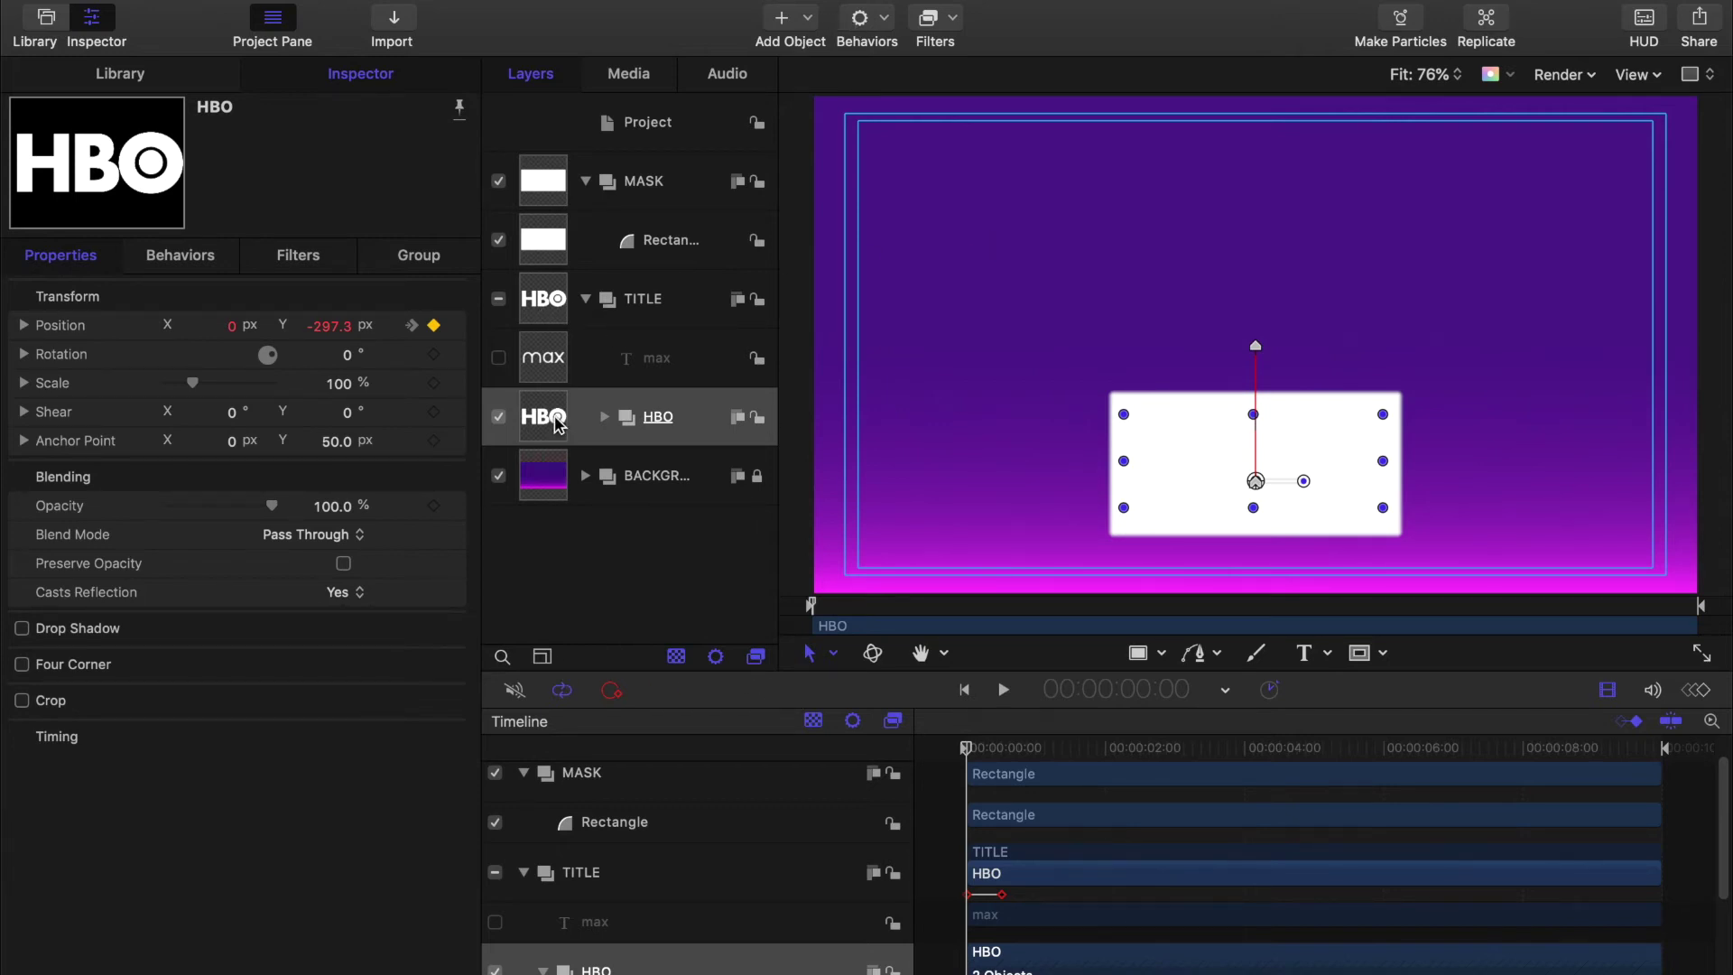
Step: Add an image mask to the HBO group with the rectangle as source and Subtract blending, and play the animation
key("super+shift+m")
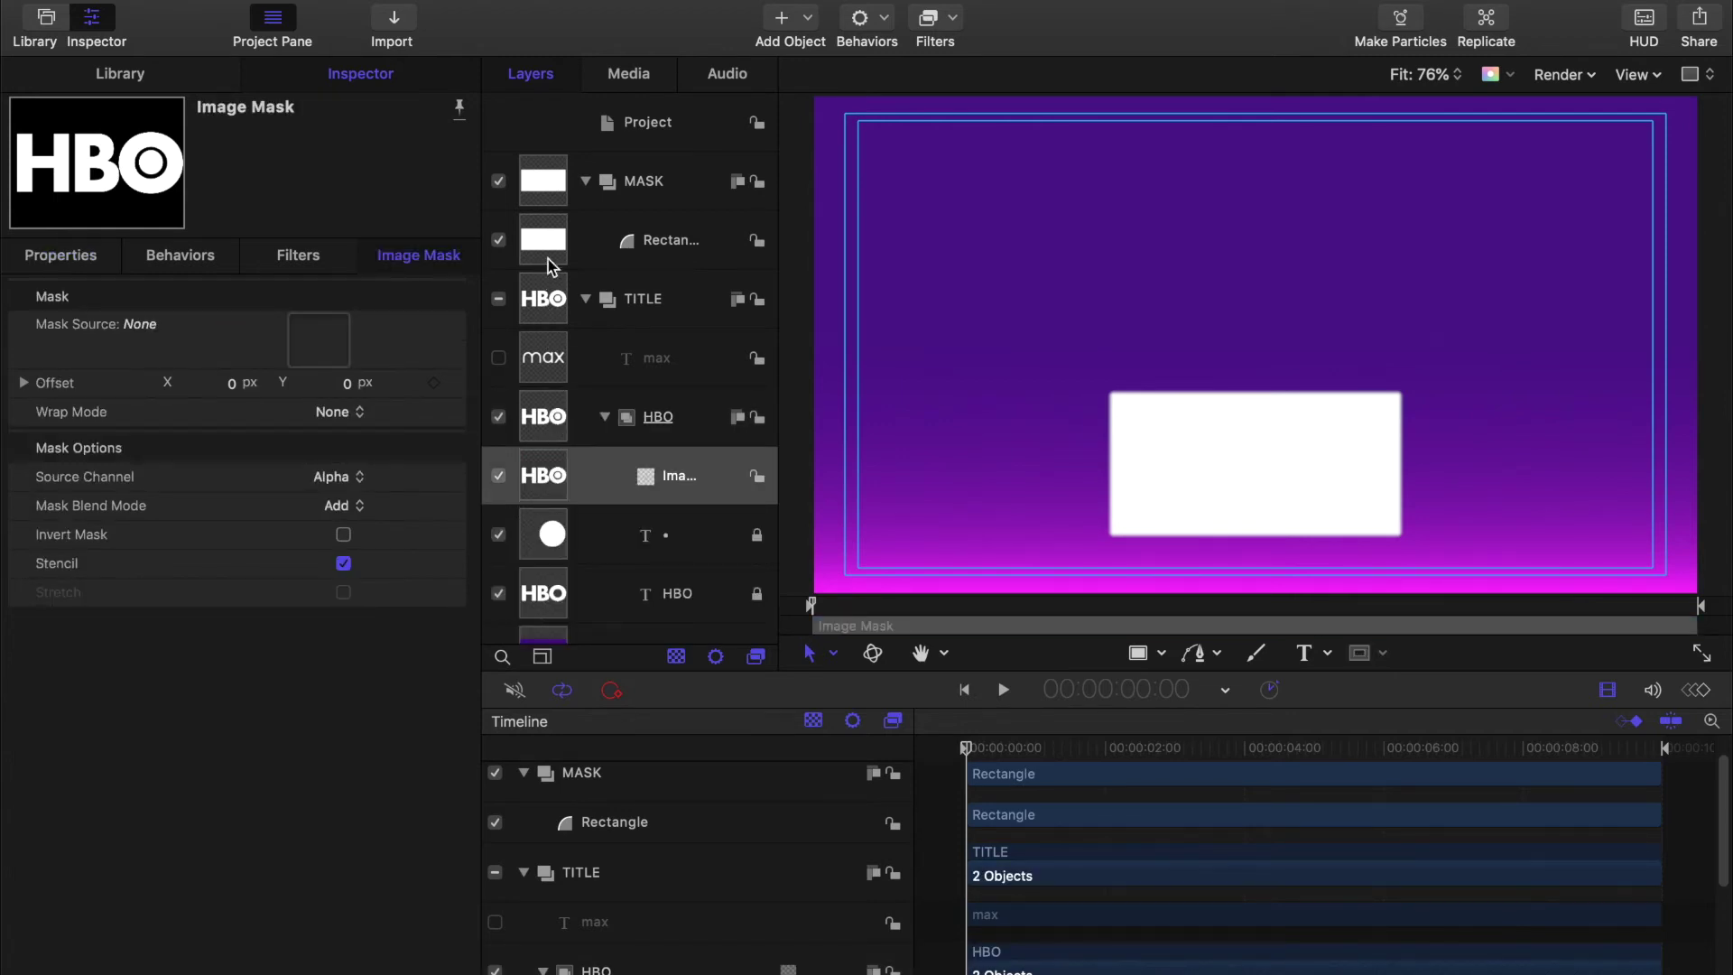
left_click_drag(548, 242, 312, 343)
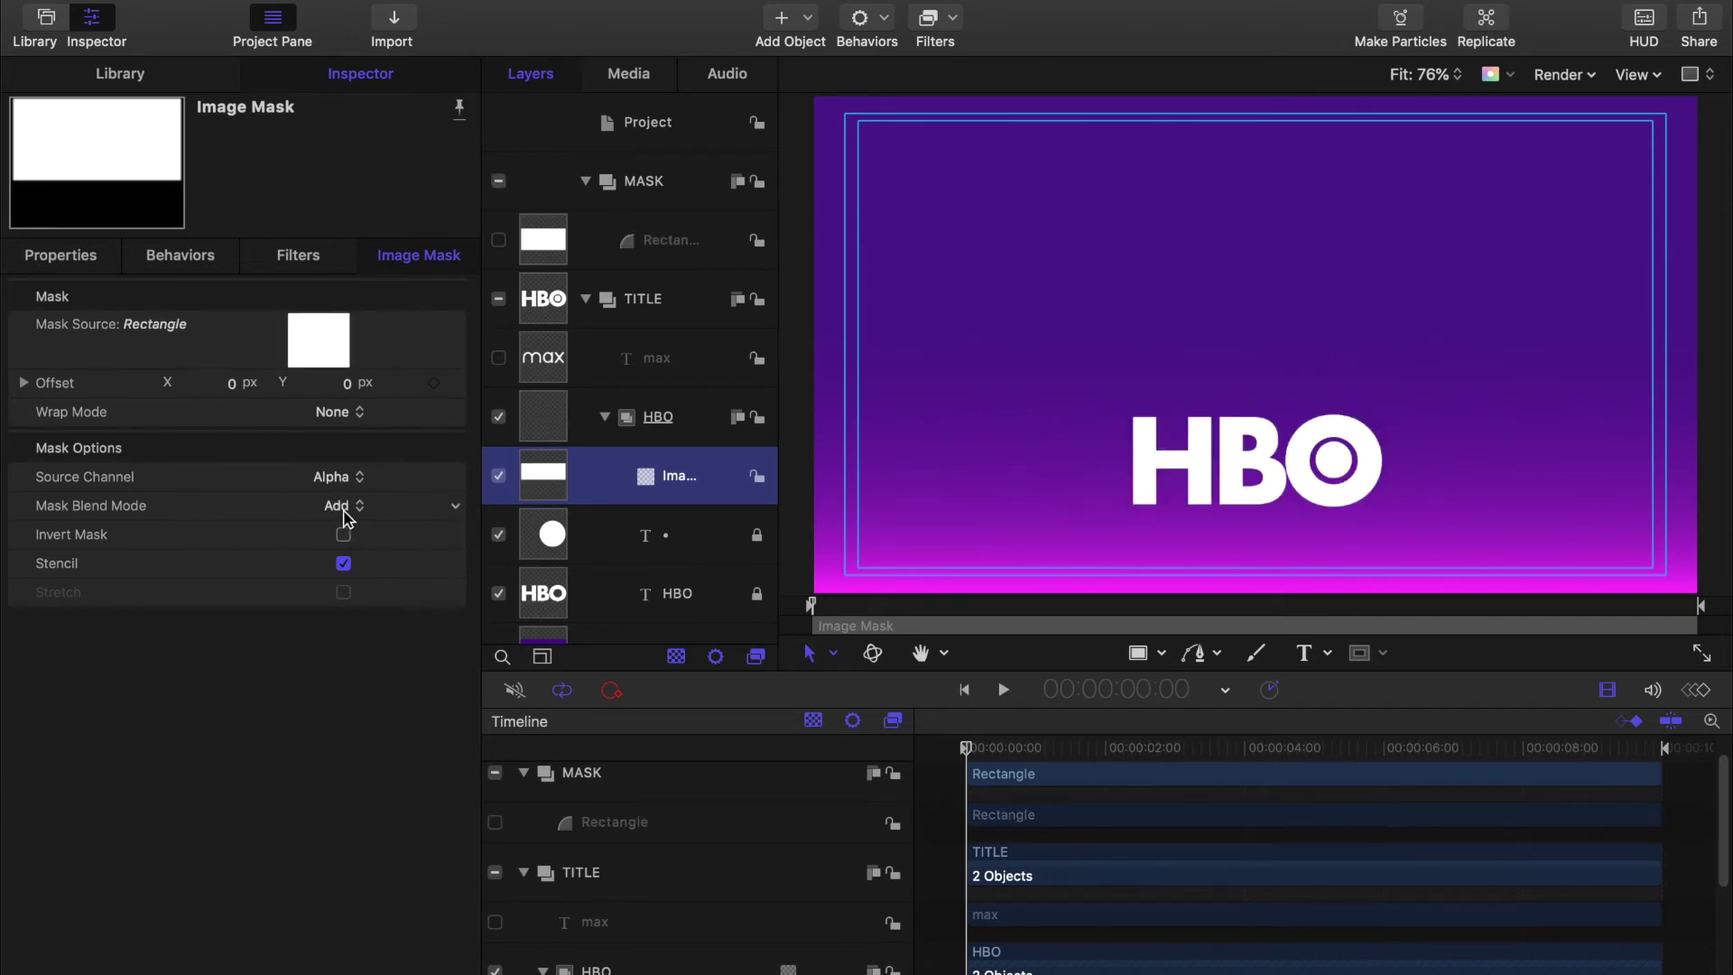
left_click(343, 507)
left_click(355, 526)
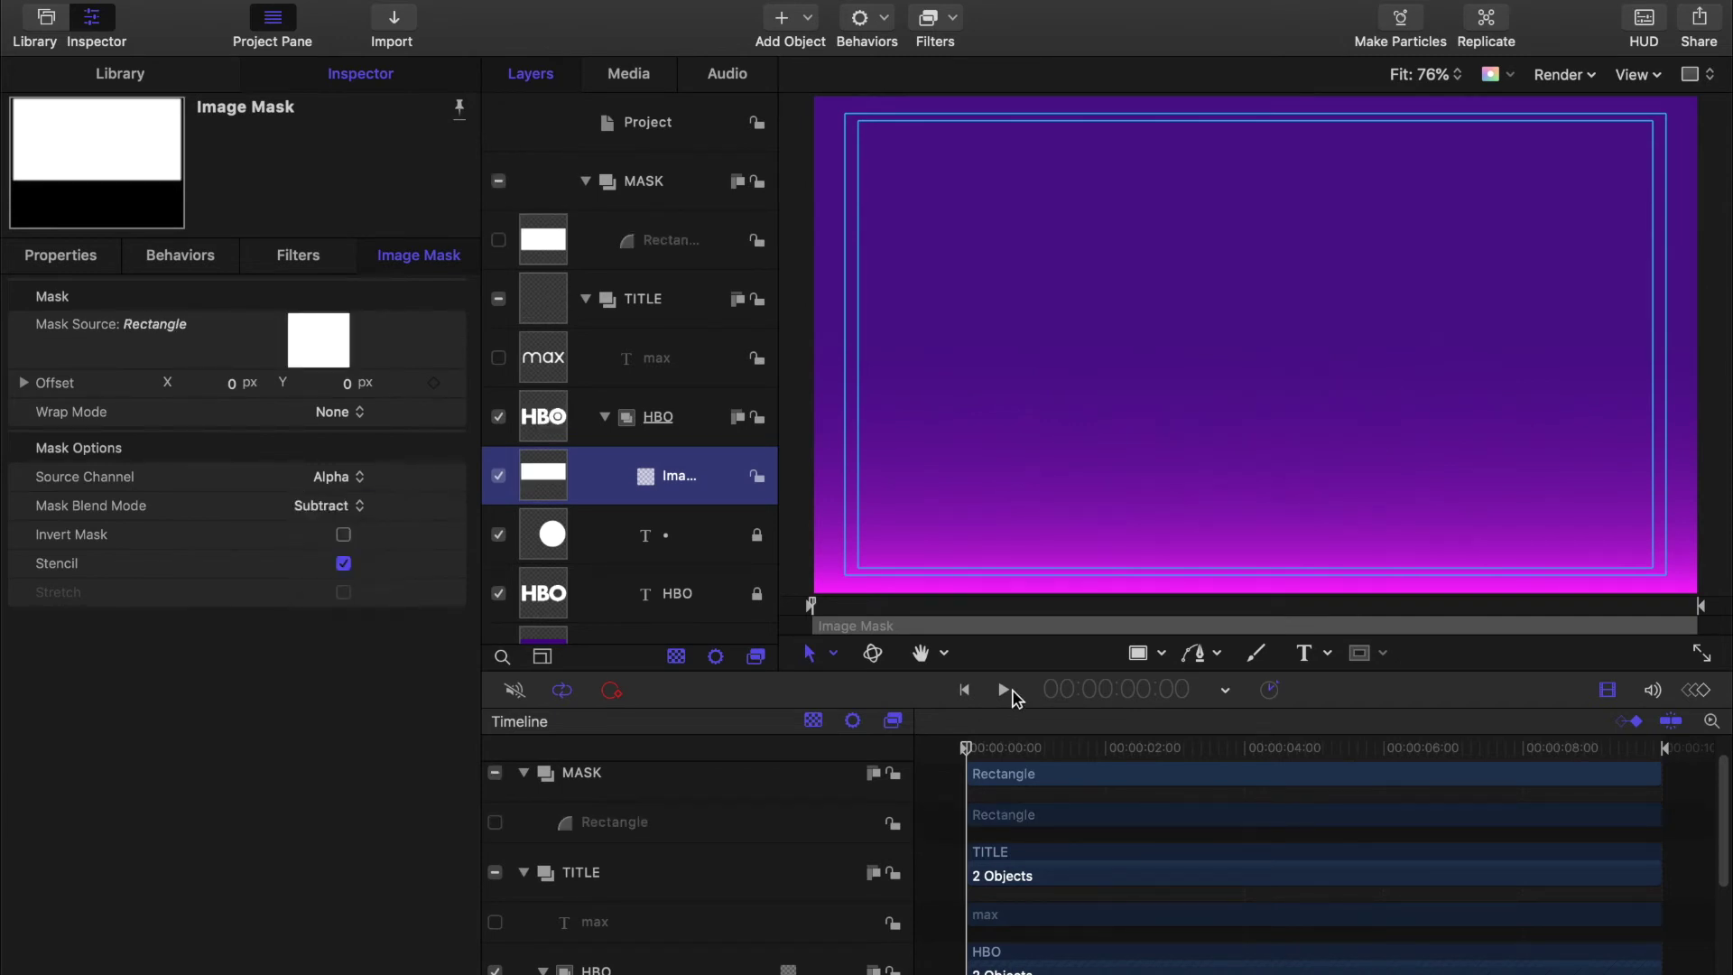
left_click(1005, 692)
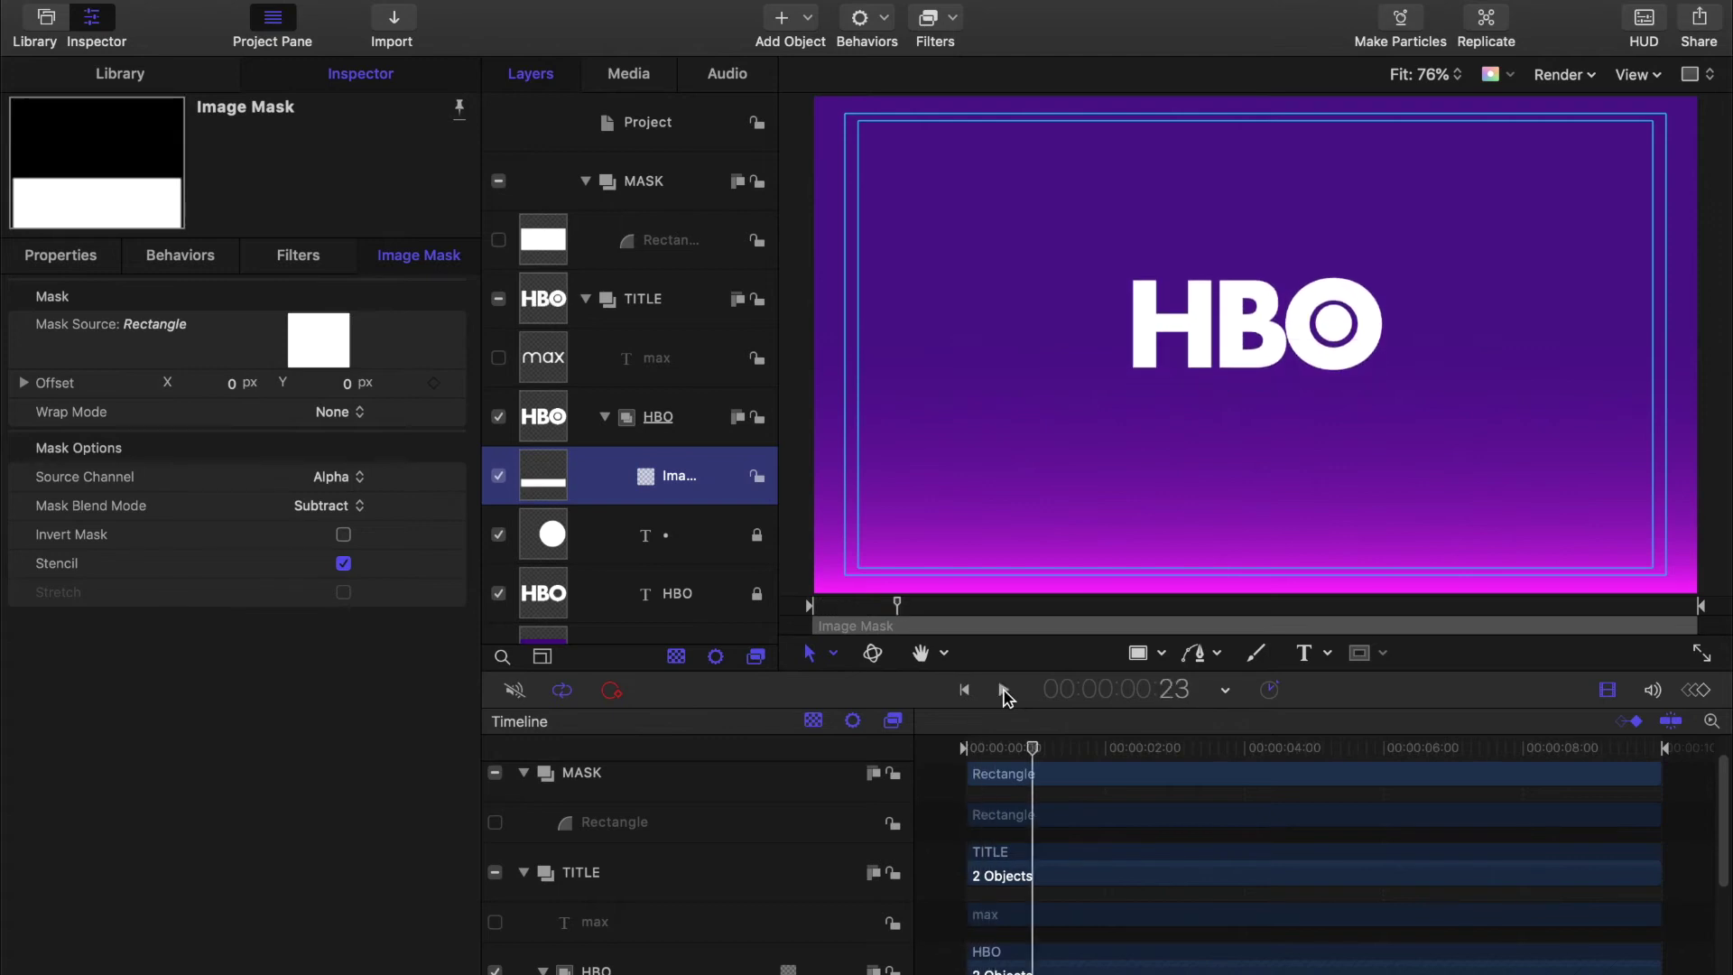
left_click(1004, 691)
Step: At frame 13, show the max text and hide the HBO group
left_click_drag(964, 748, 1004, 757)
left_click(542, 362)
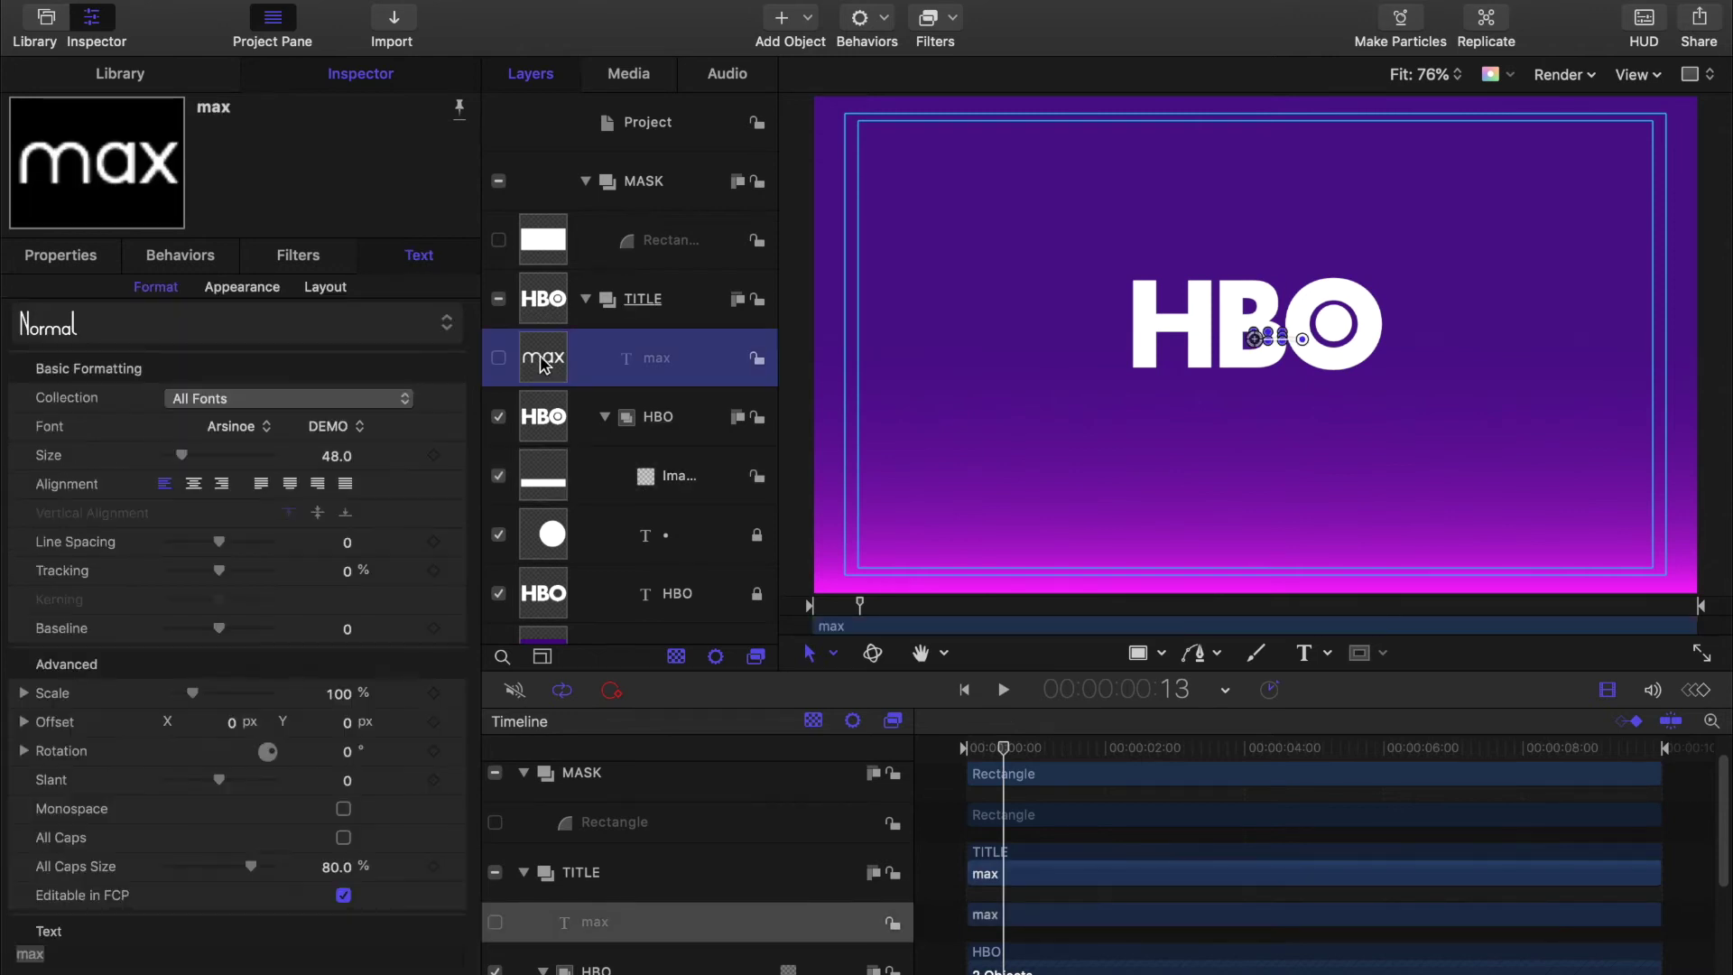
left_click(499, 358)
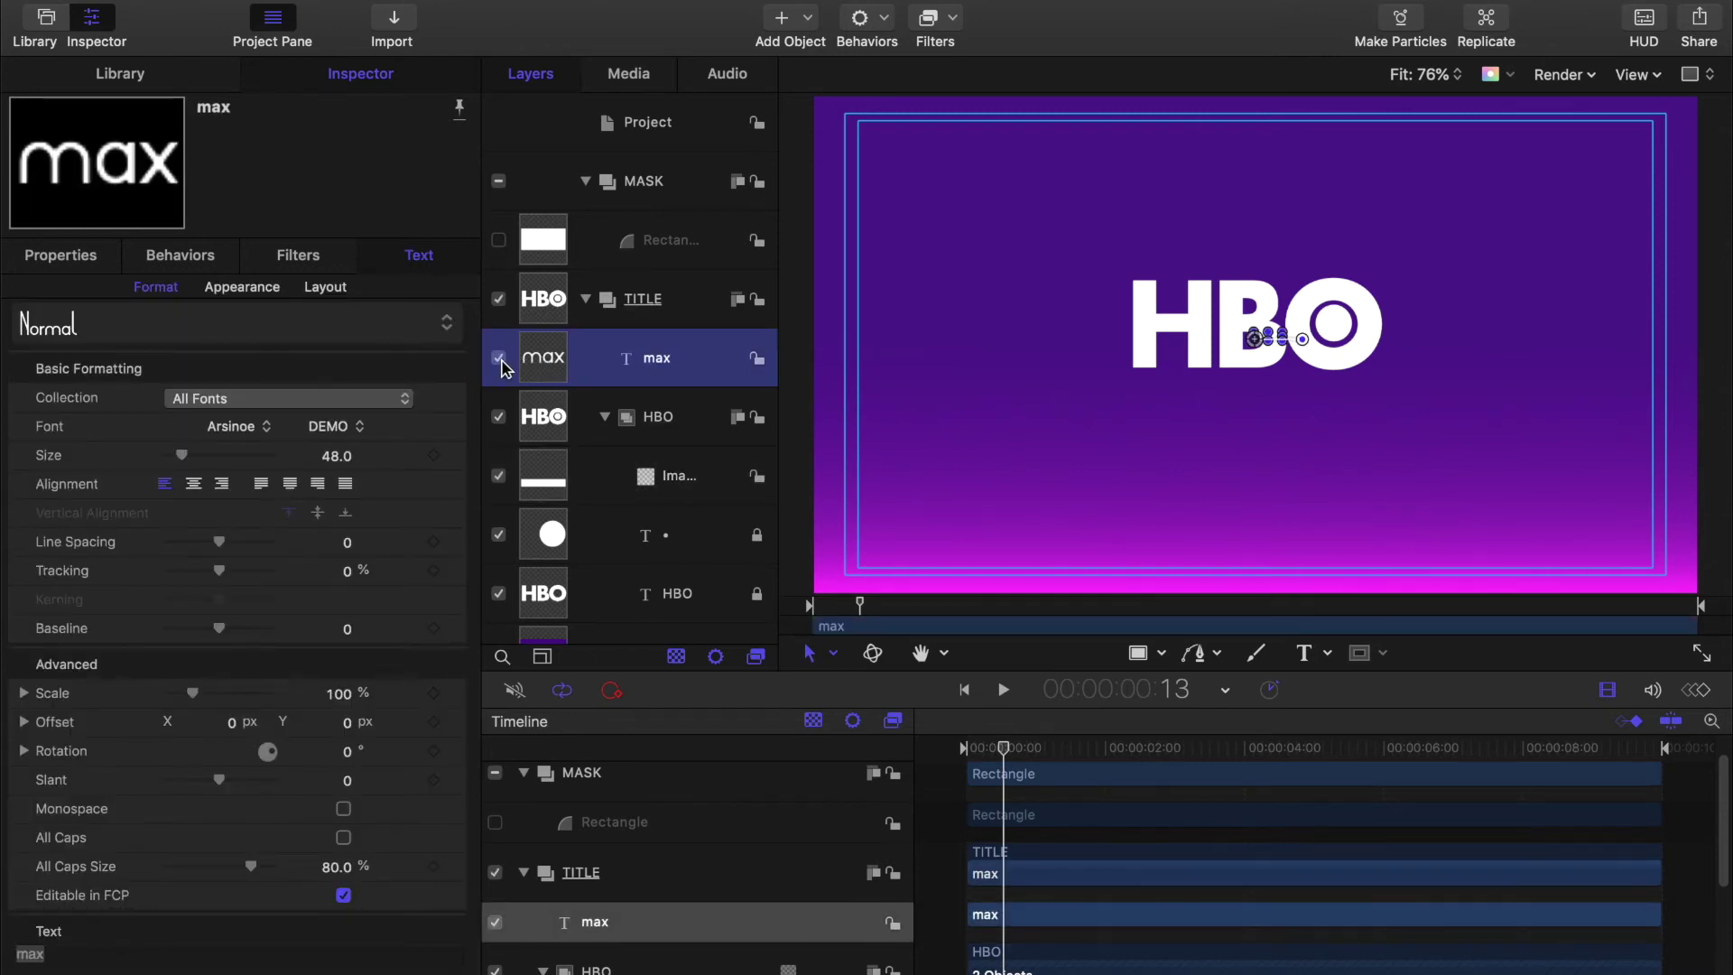
left_click(499, 418)
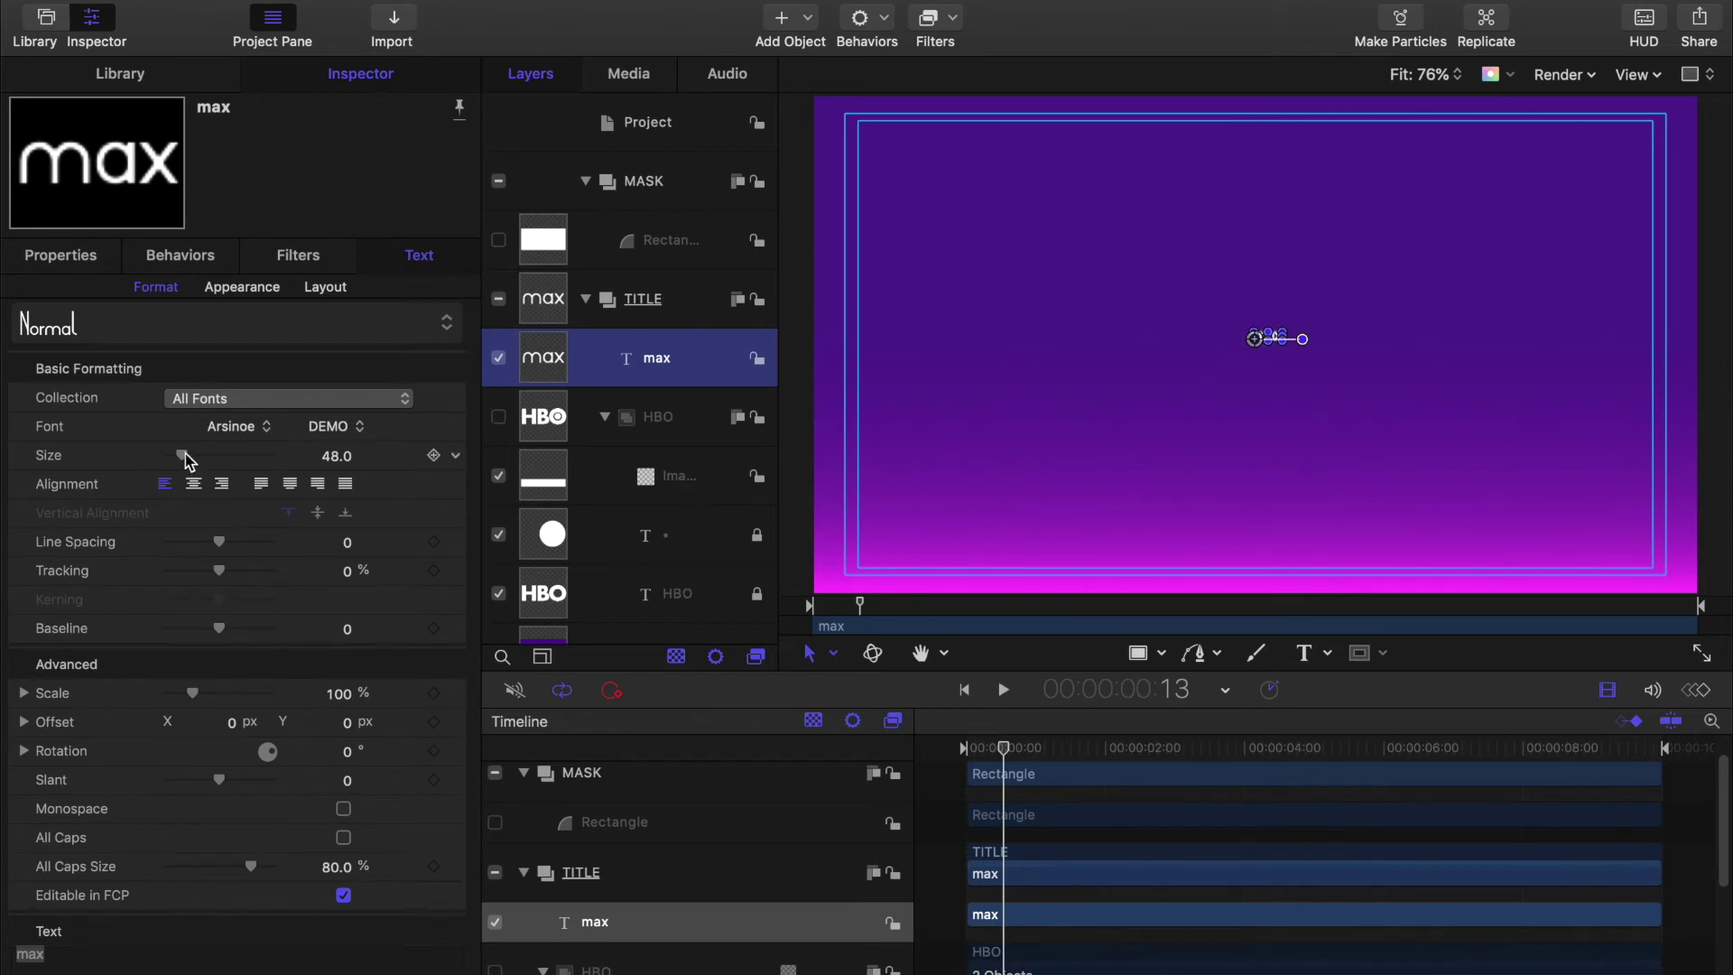
Step: Center-align the max text and set its size to 570
left_click_drag(185, 457, 270, 457)
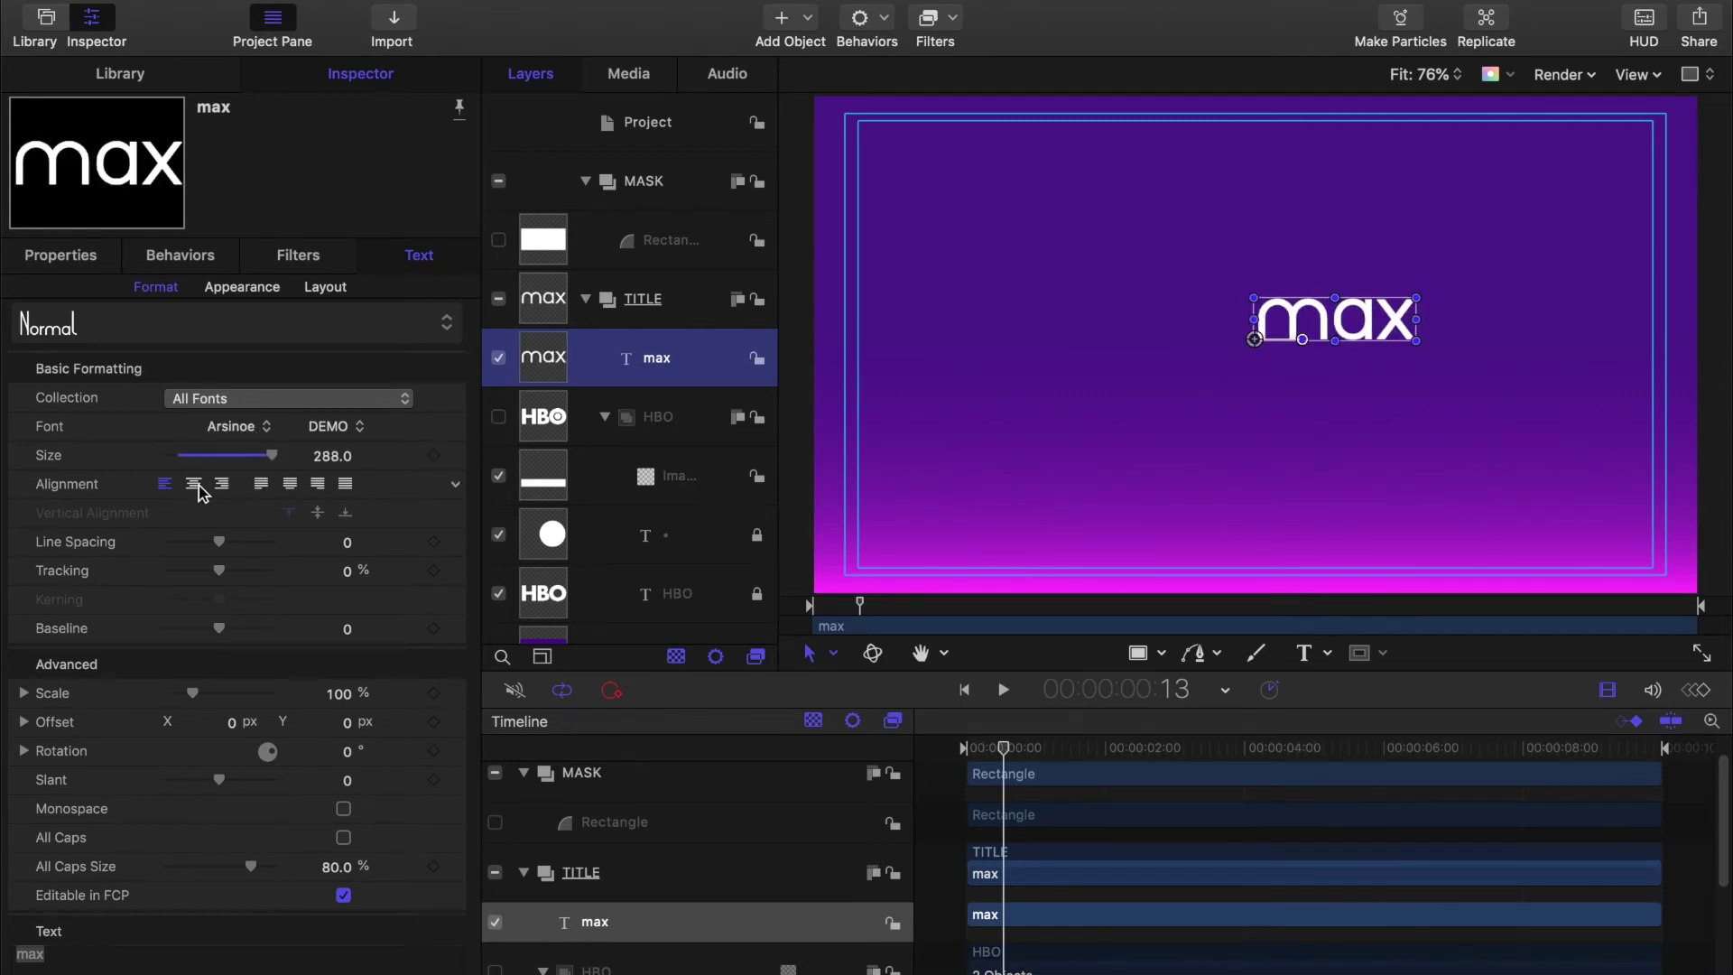
left_click(194, 484)
left_click(332, 459)
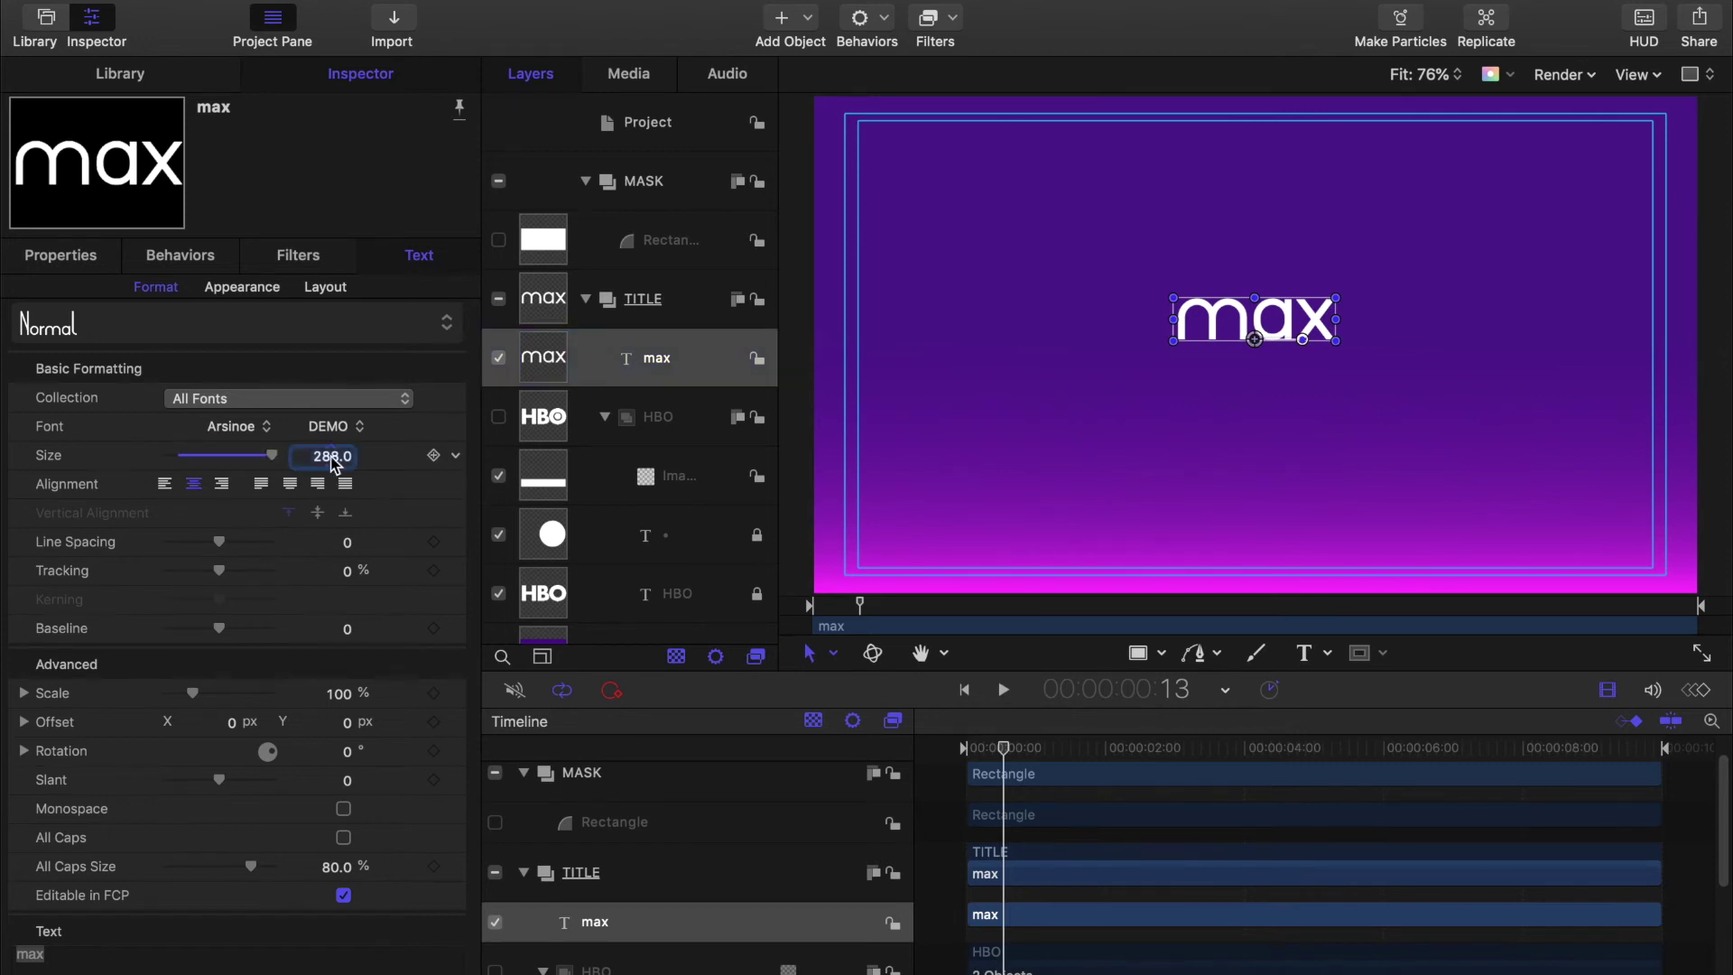
type("570")
key("Return")
Step: Reset the max text's position to X 0 and Y 0, and set its anchor point Y to 50 px
left_click(81, 254)
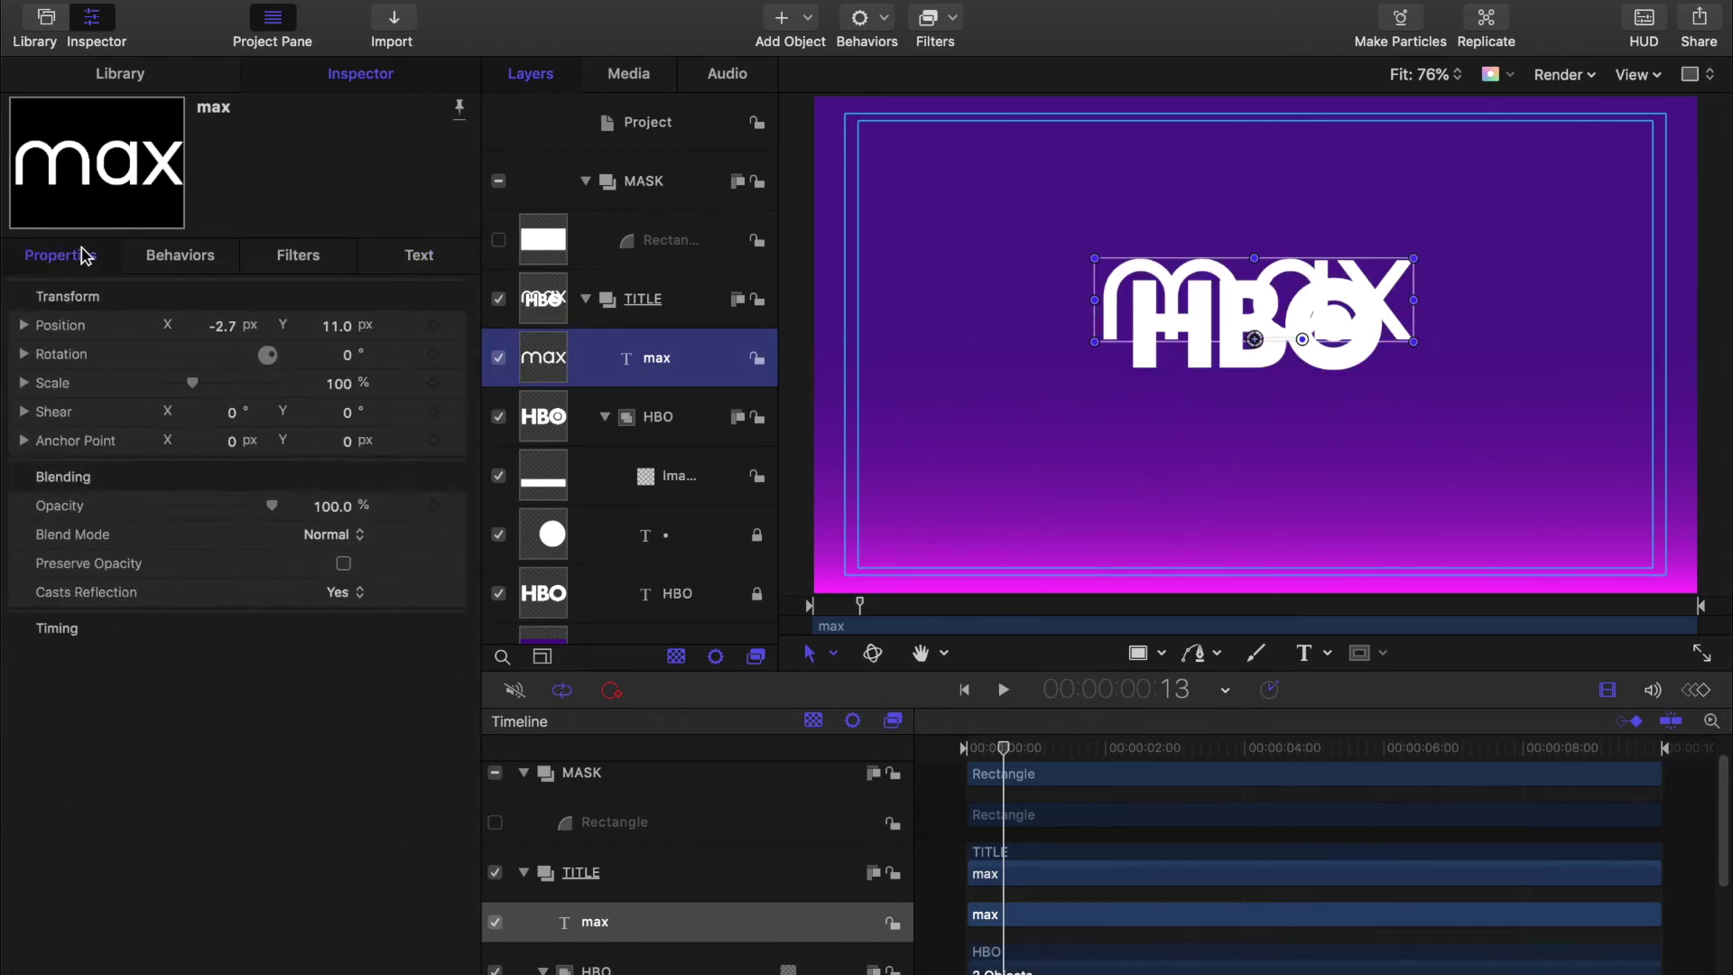
left_click(224, 330)
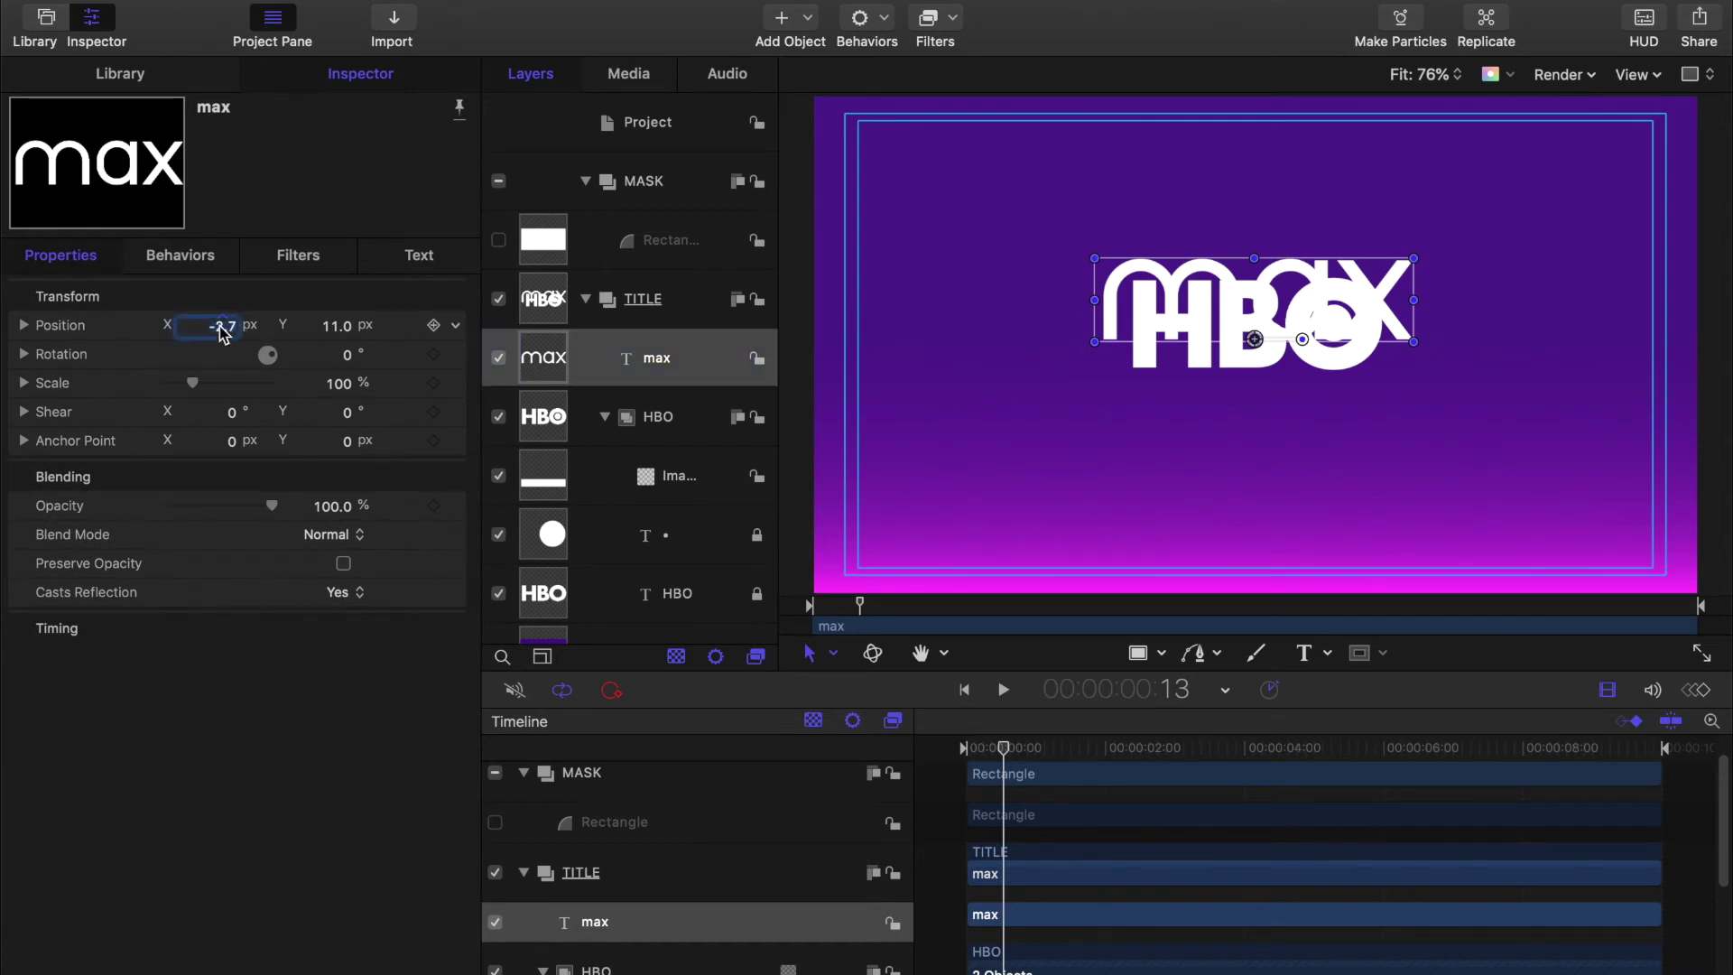
type("0")
key("Return")
left_click(342, 329)
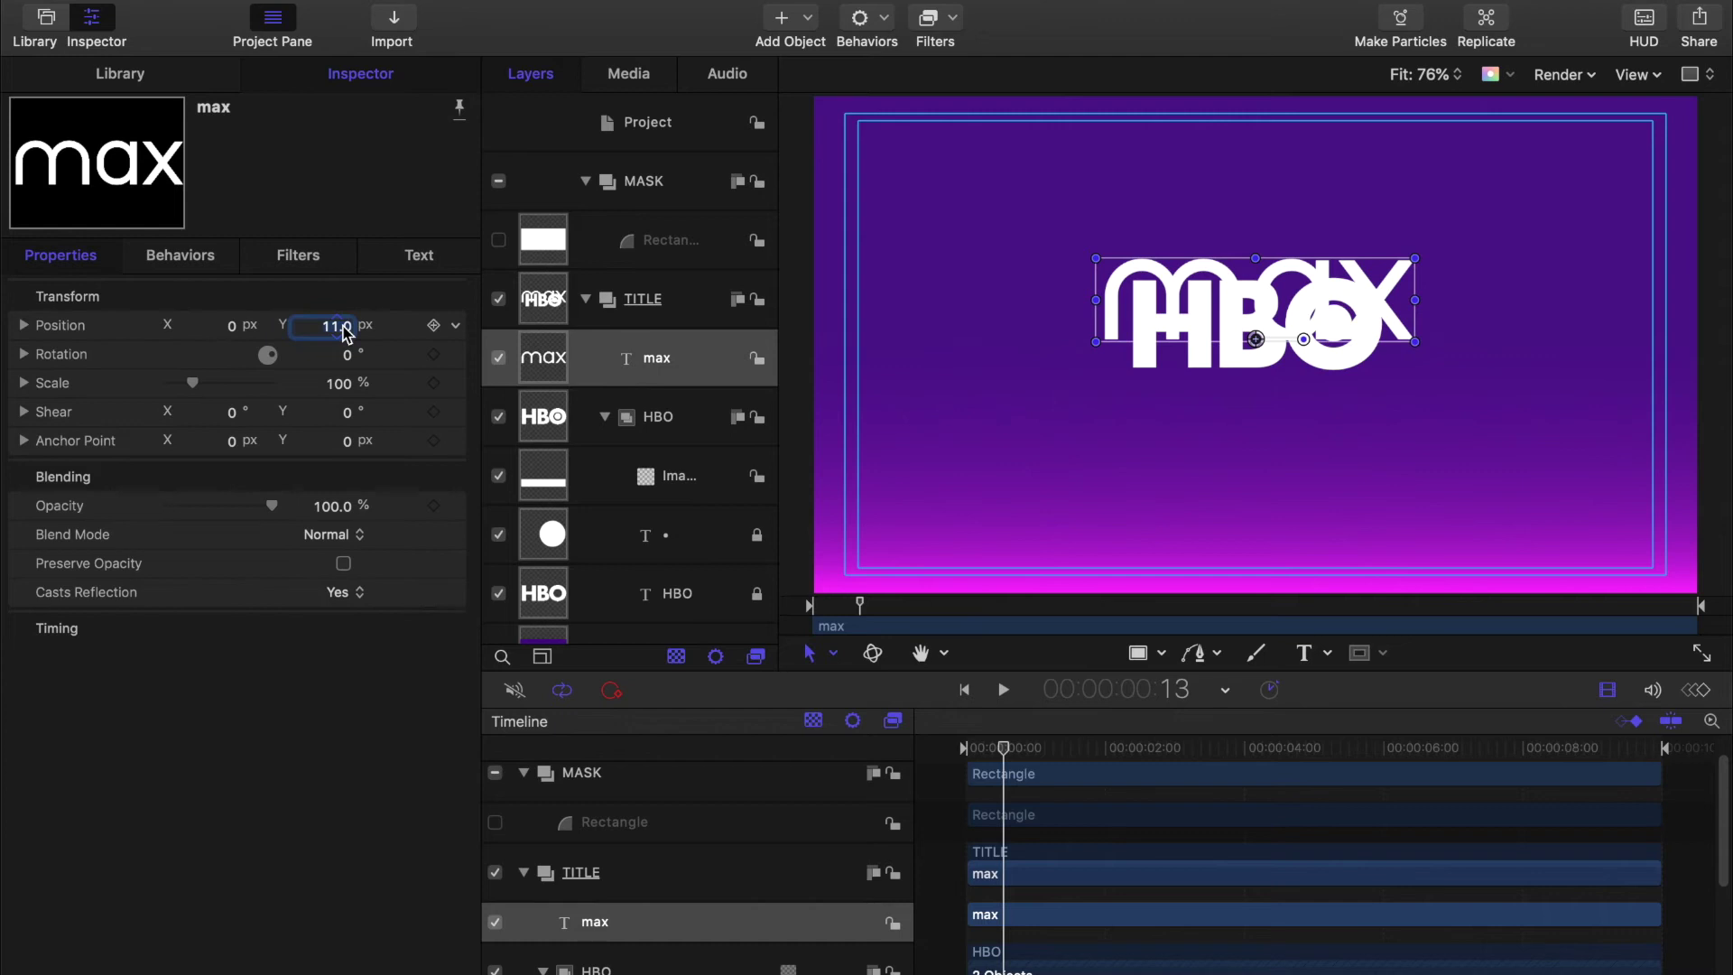
double_click(335, 326)
type("0")
key("Return")
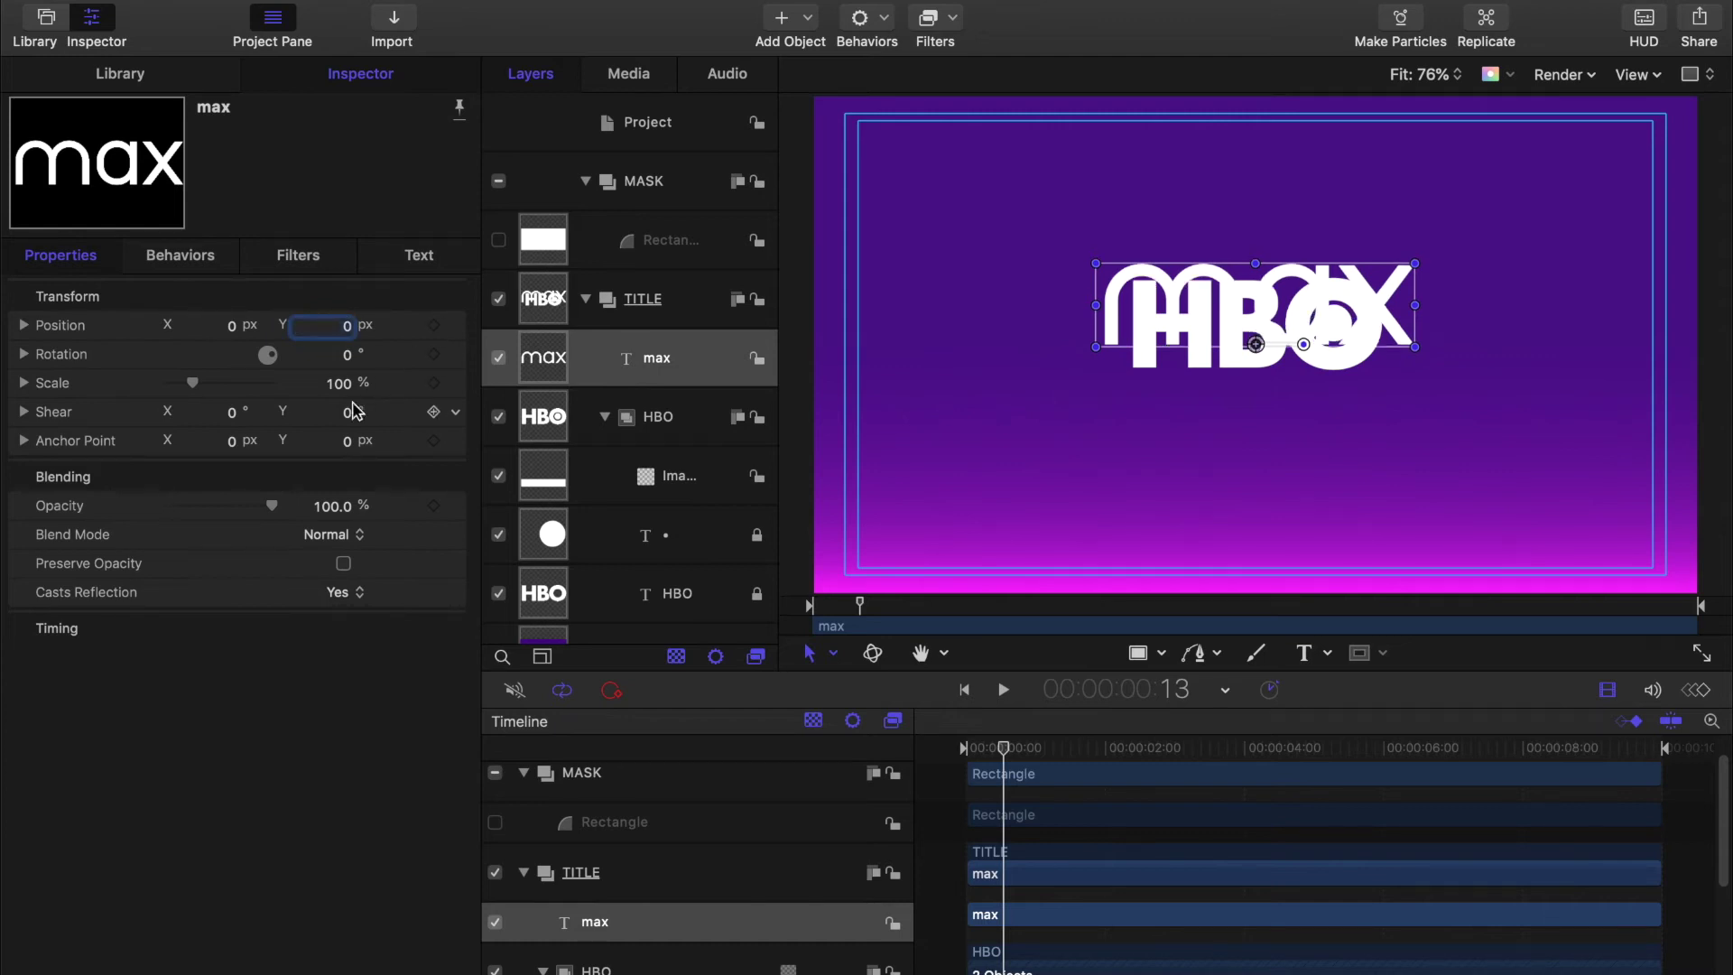
left_click(346, 441)
key("Return")
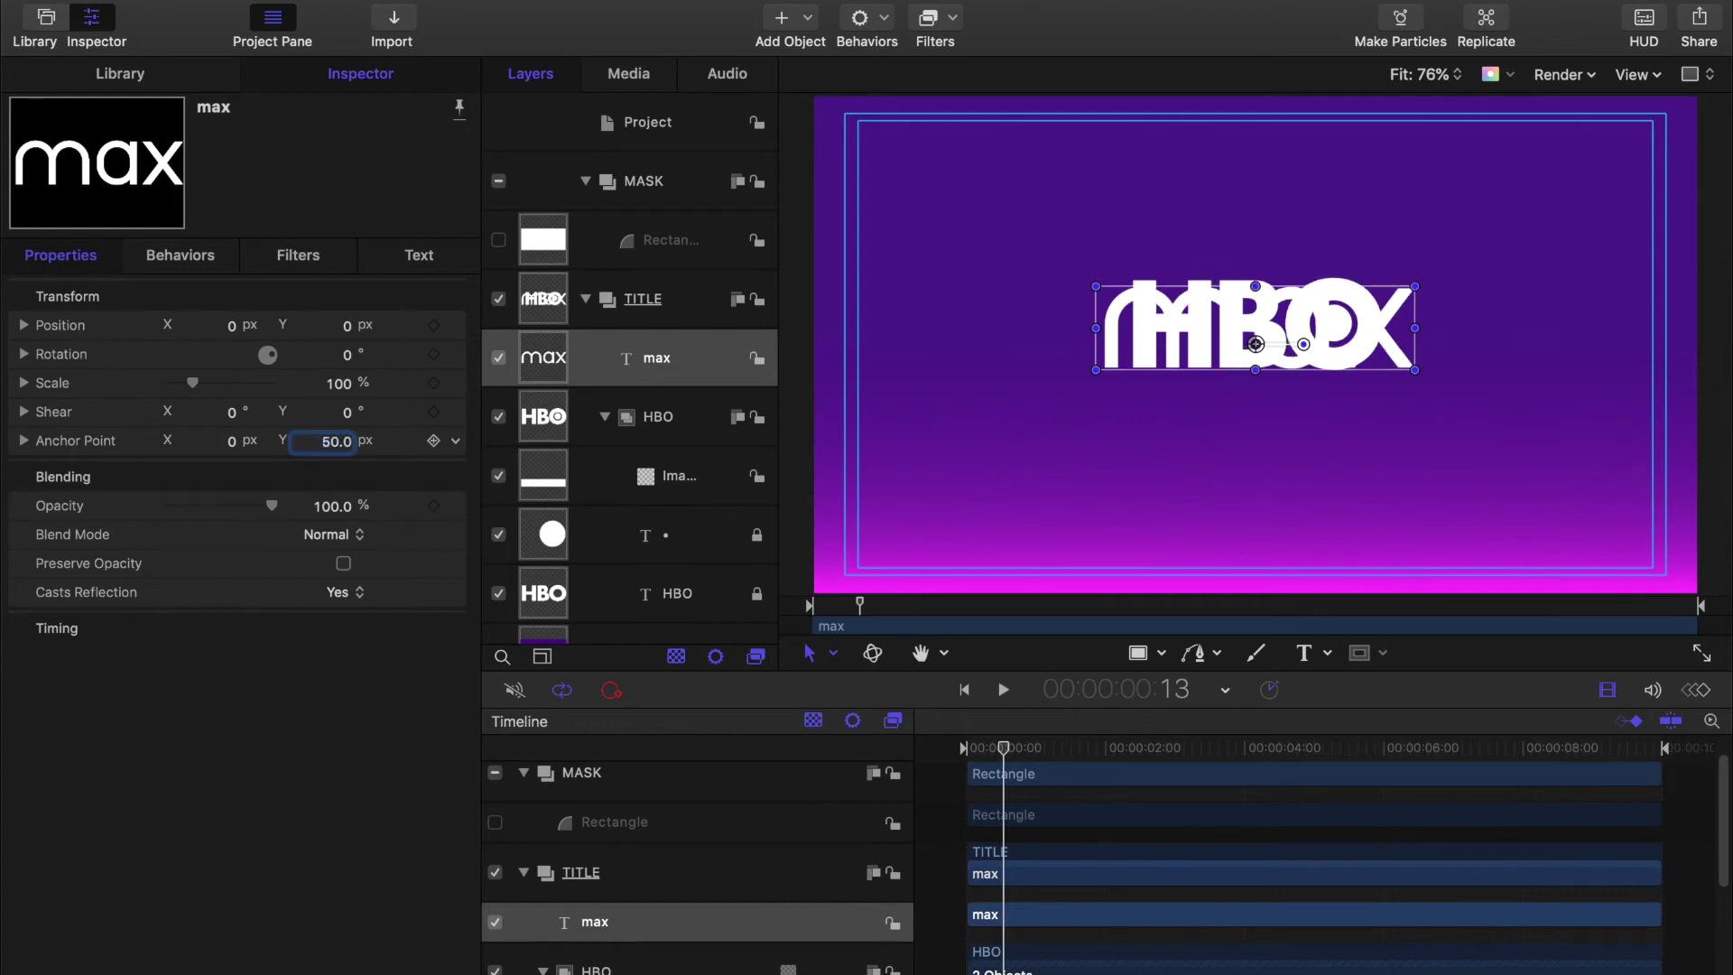
Step: Increase the max text's size to 590 and hide the max layer
left_click(418, 258)
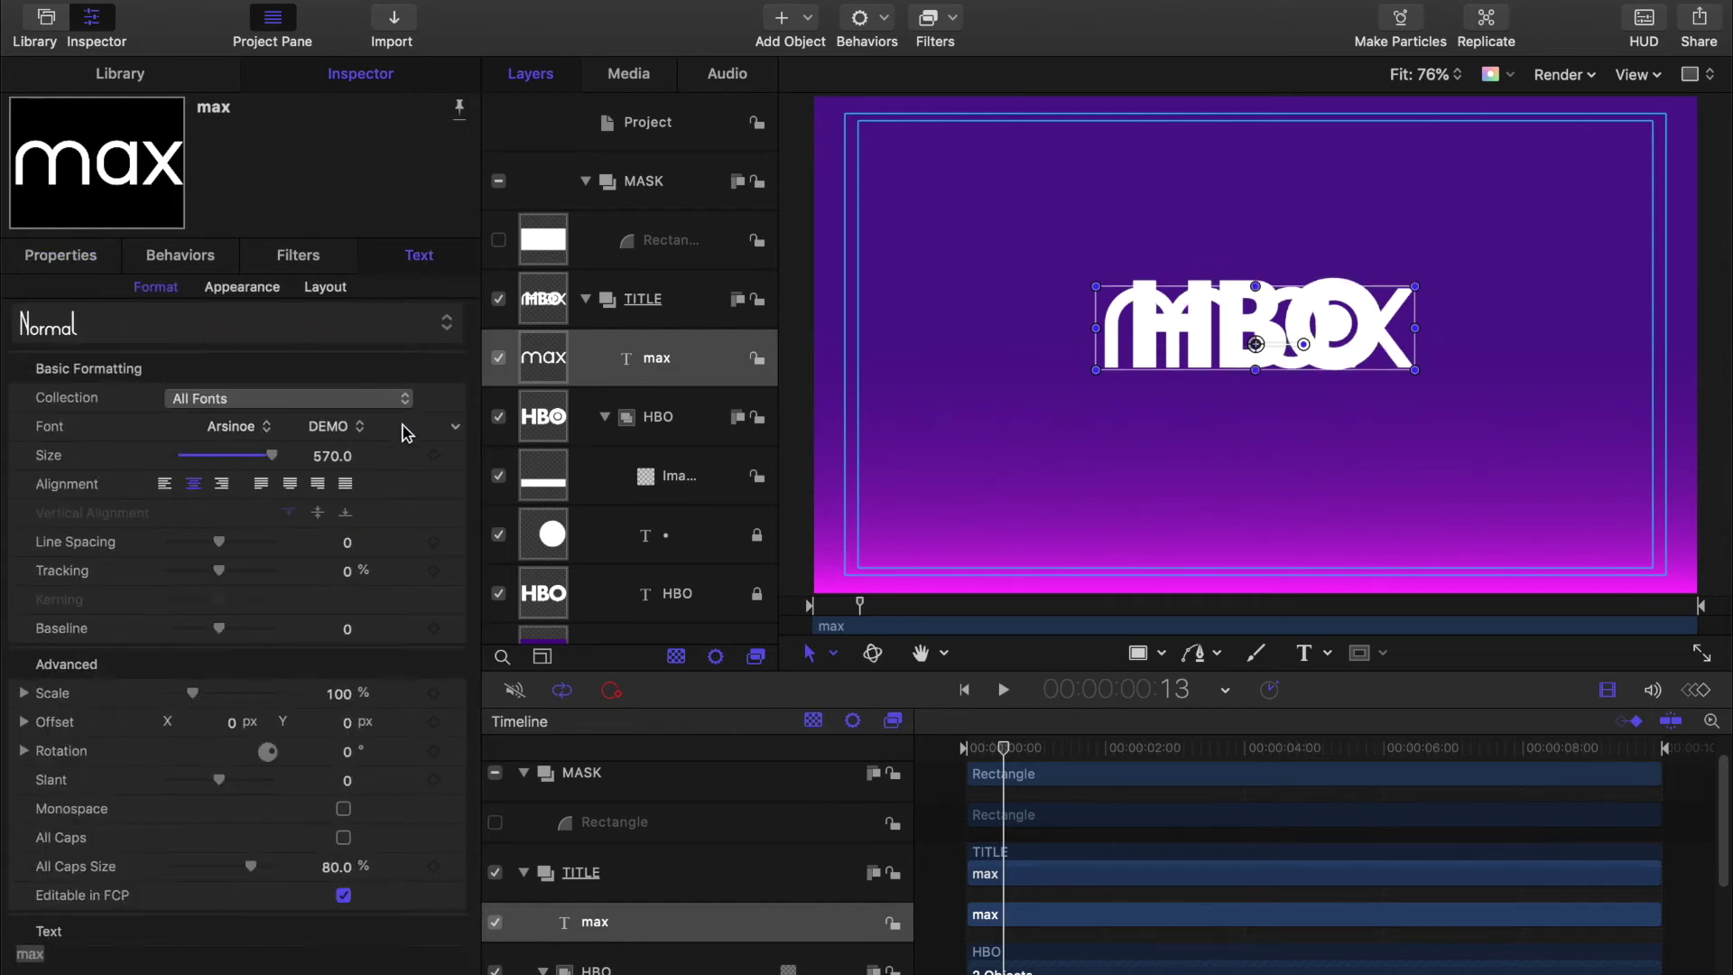
left_click_drag(332, 456, 343, 455)
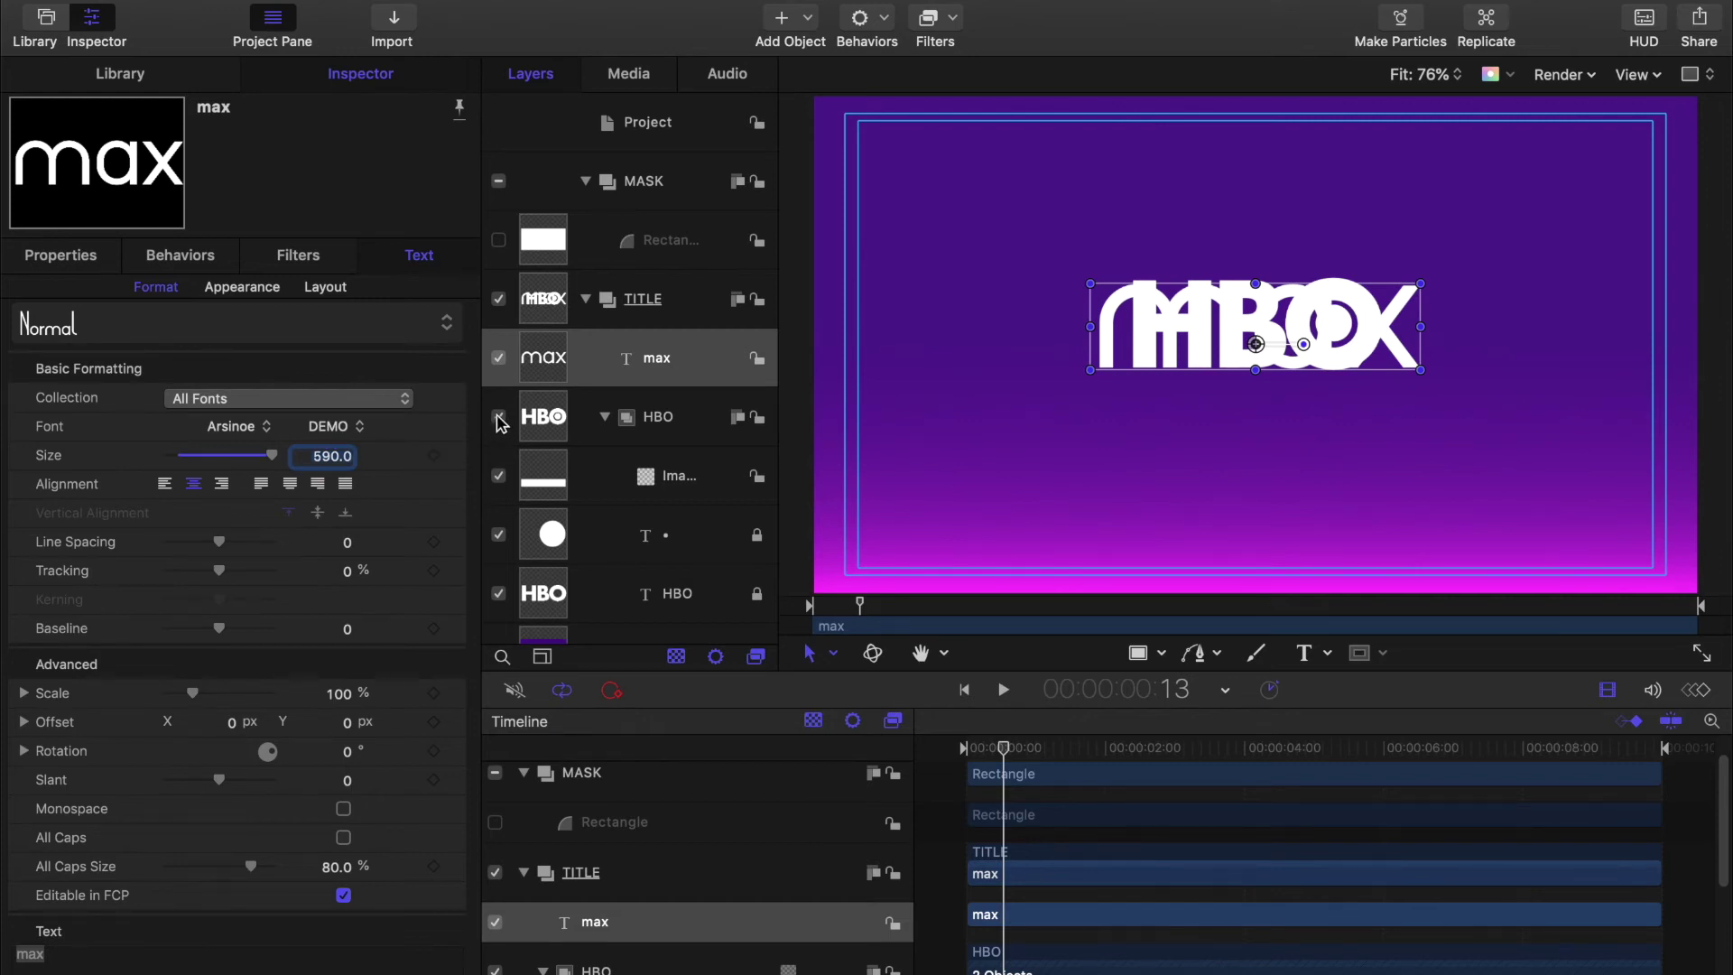
left_click(498, 359)
Step: In the MASK group, draw a closed Bezier shape covering the HBO lettering, with its right end rounded to follow the outer curve of the O
left_click(695, 175)
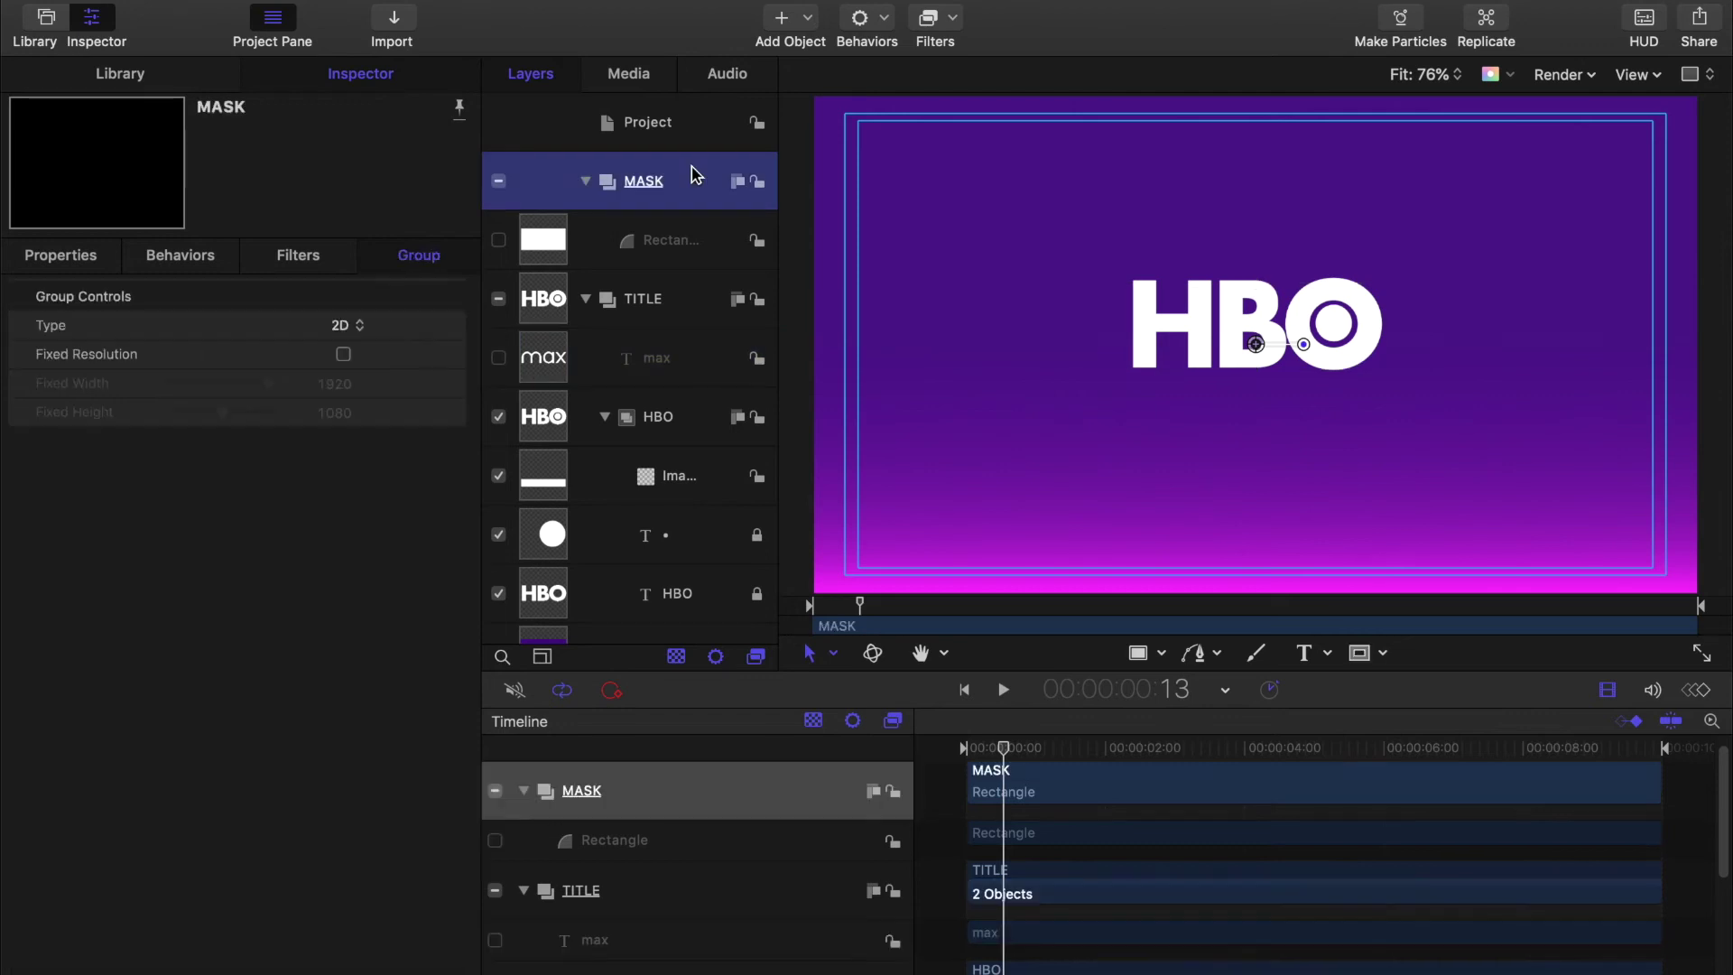
left_click(1197, 654)
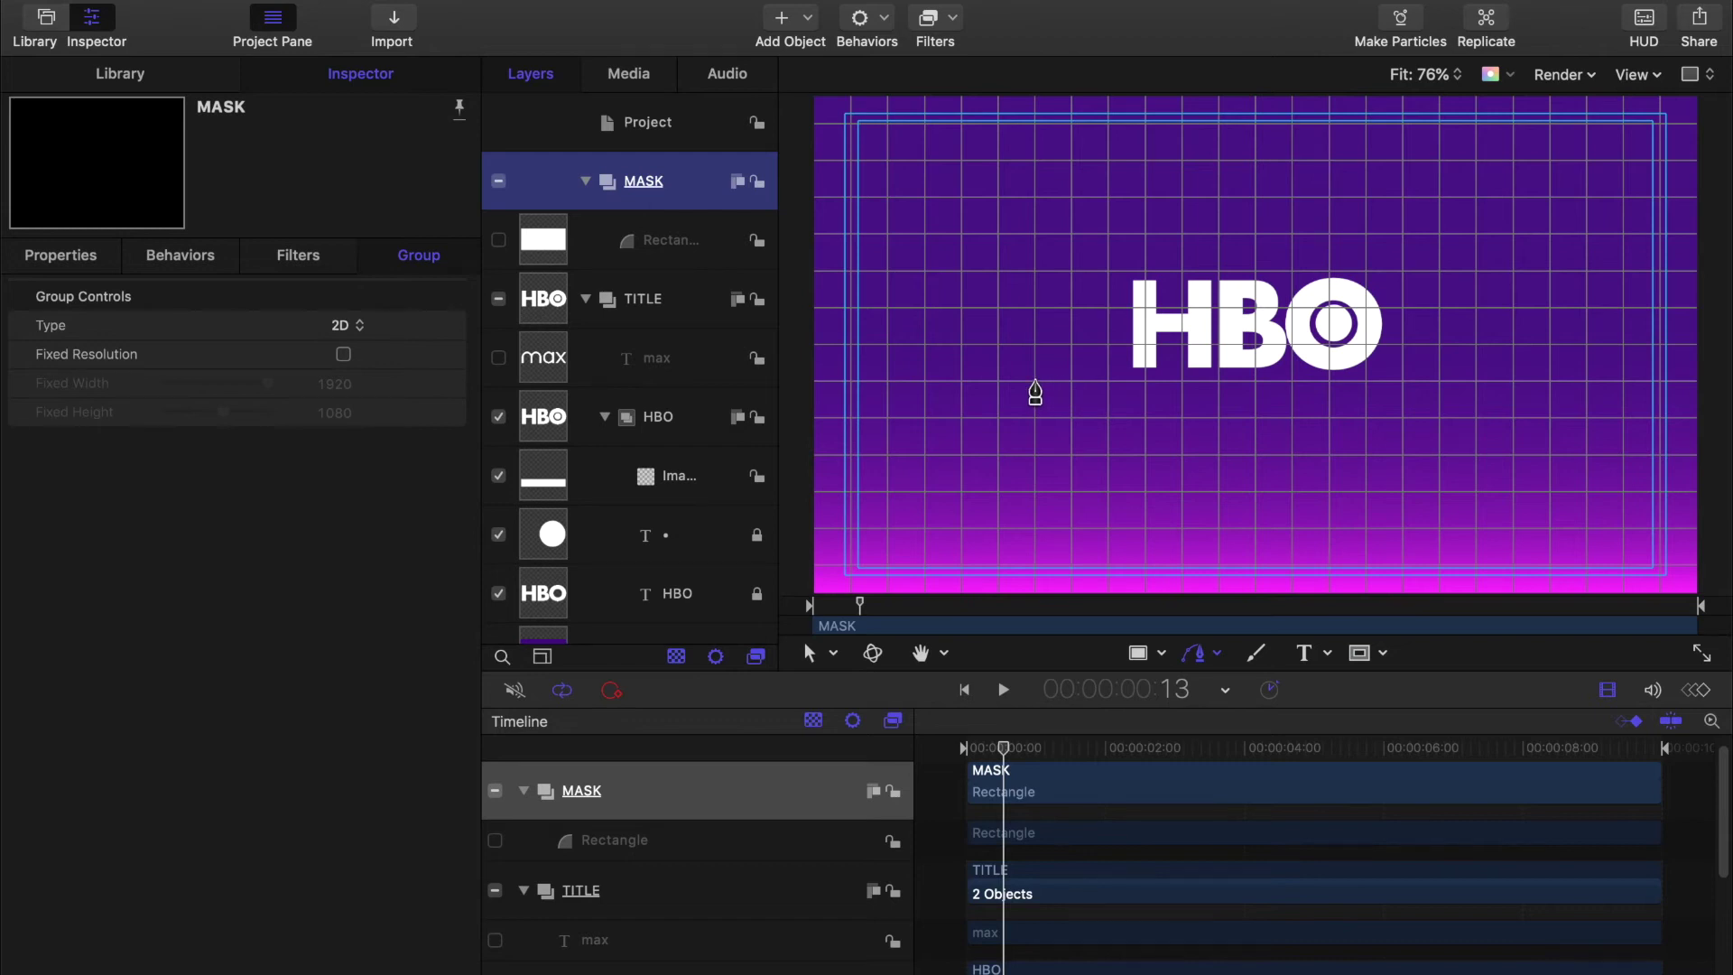
left_click(1035, 380)
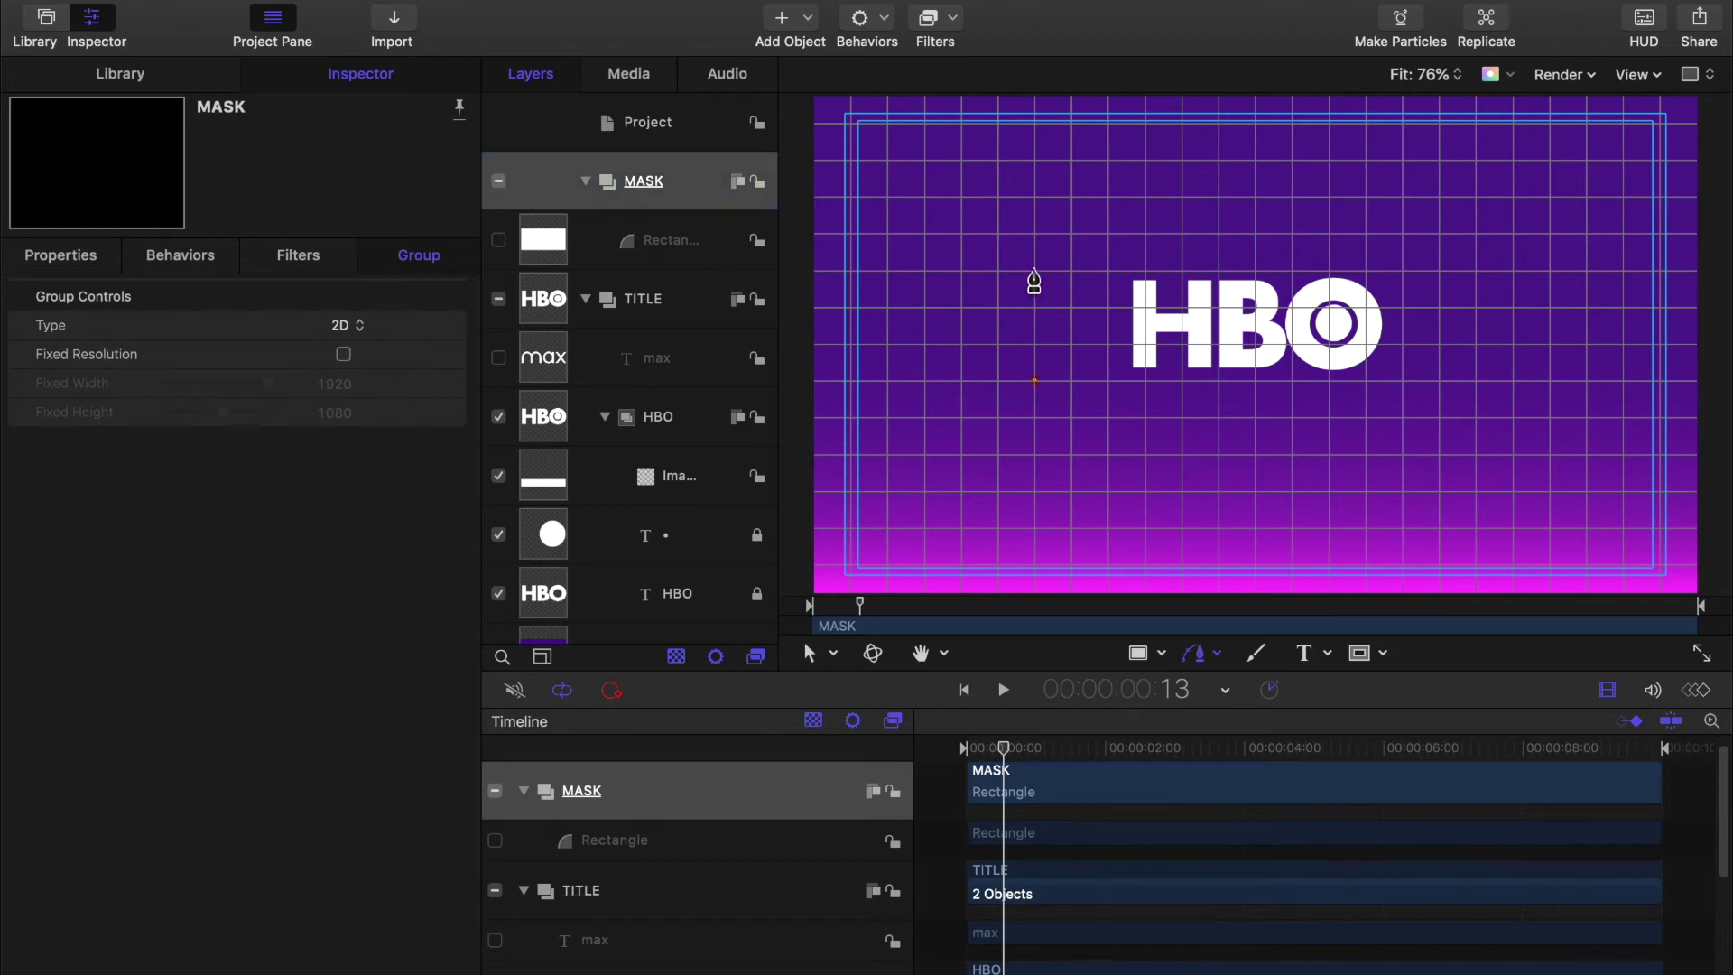
left_click(1034, 271)
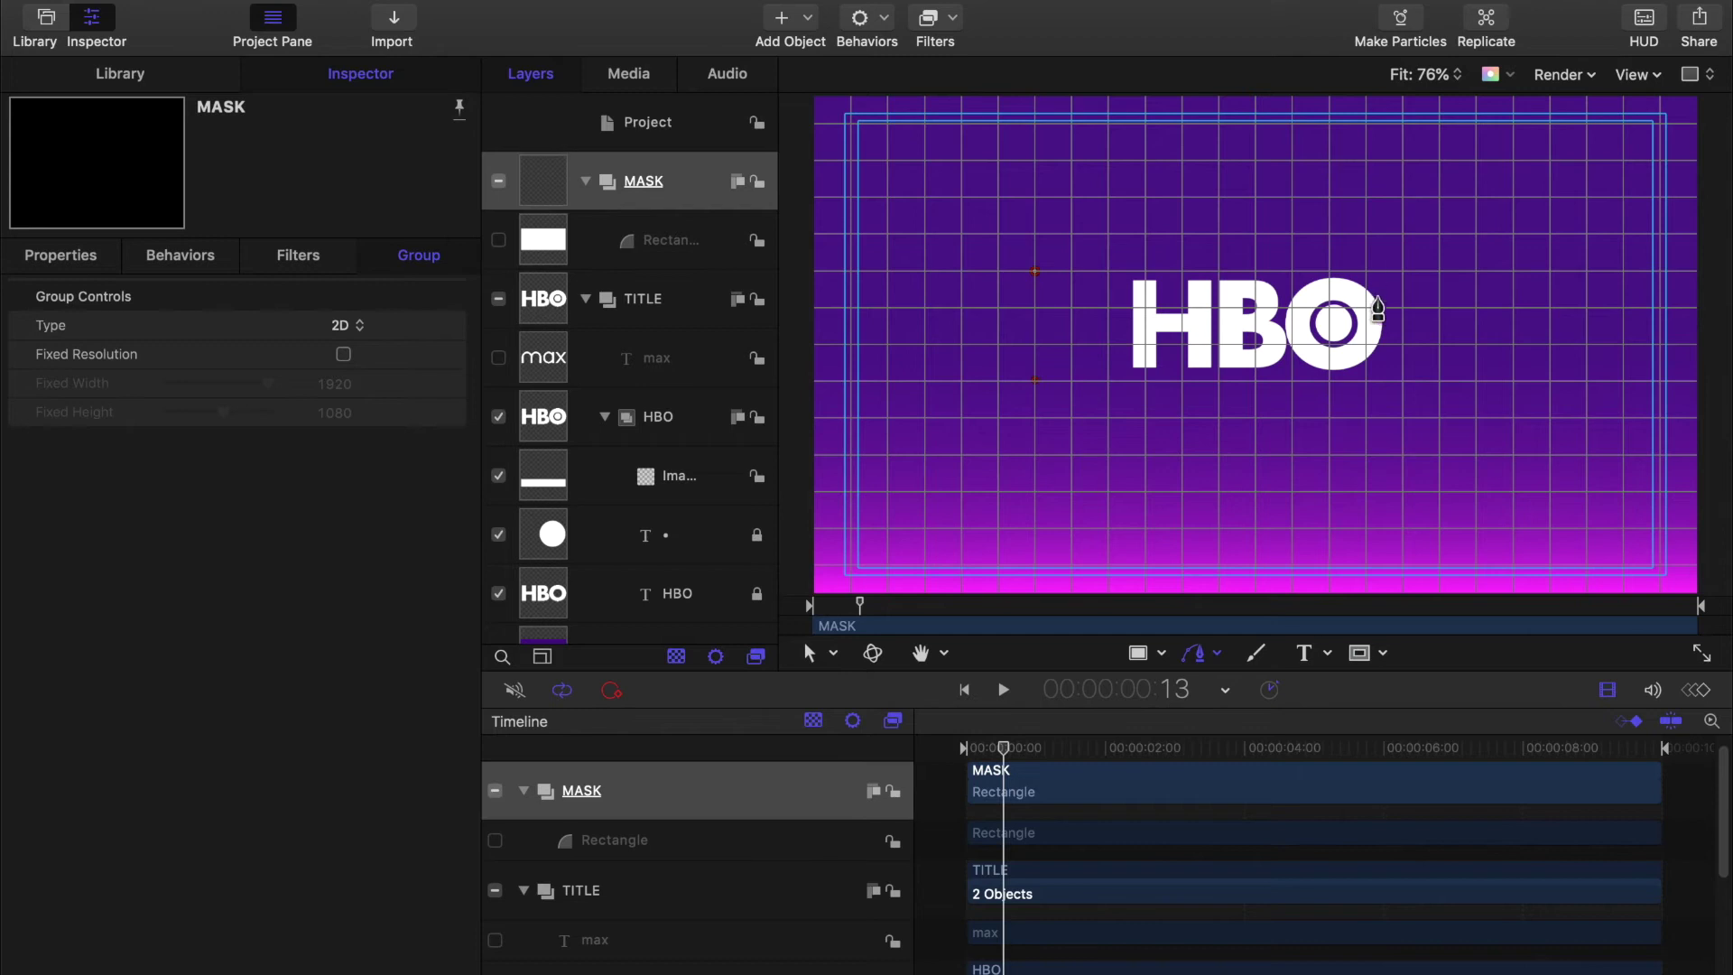
left_click(1329, 271)
left_click_drag(1381, 323, 1387, 361)
left_click_drag(1329, 388, 1305, 388)
left_click(1037, 381)
left_click_drag(1383, 323, 1385, 330)
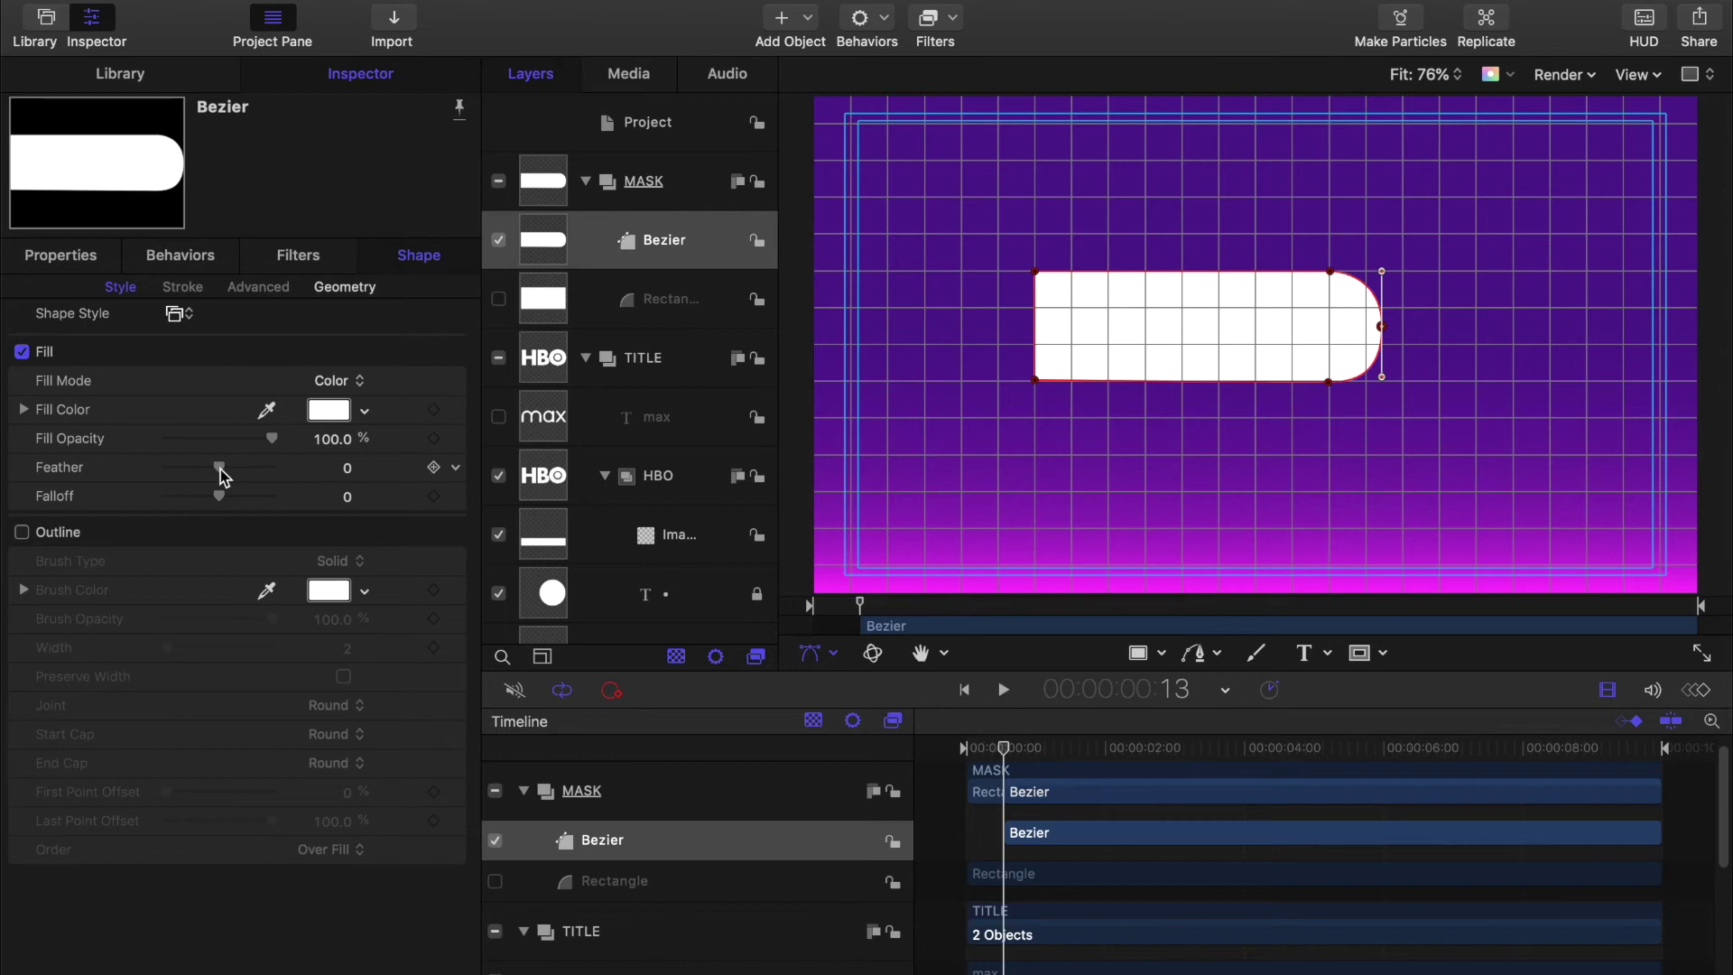
Step: Set the Bezier shape's feather to -10
left_click(349, 471)
type("-10")
key("Return")
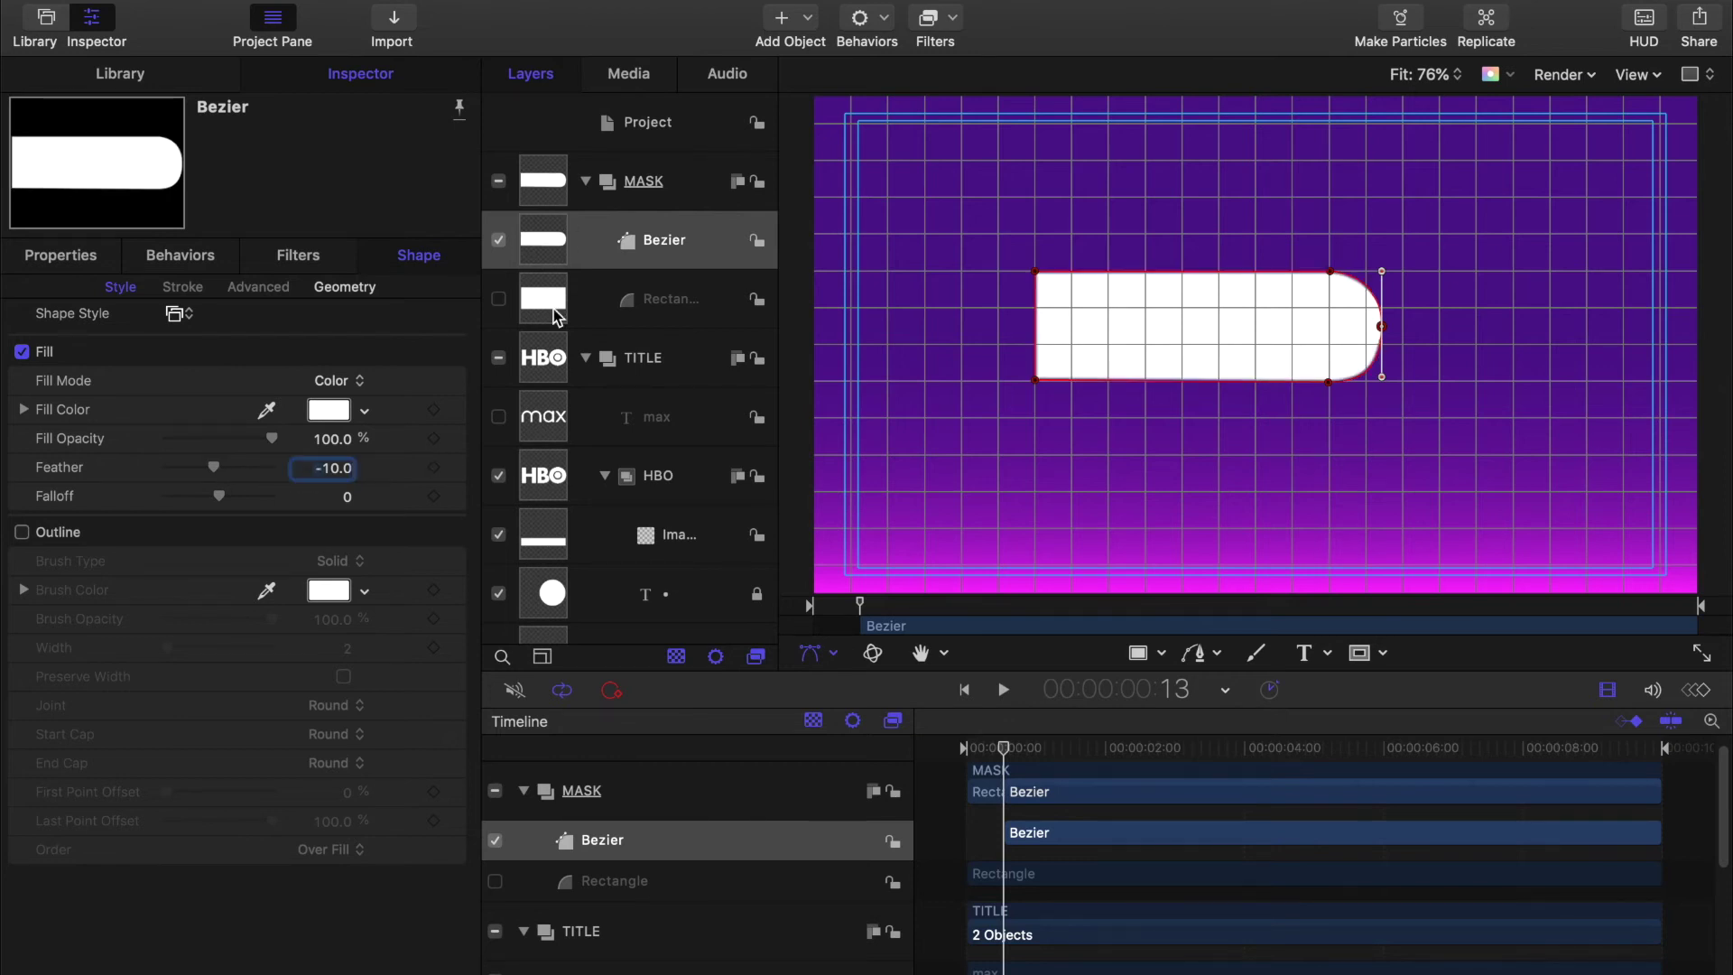
Step: Show the max text and add an image mask to it with the Bezier shape as source and Subtract blending
left_click(543, 431)
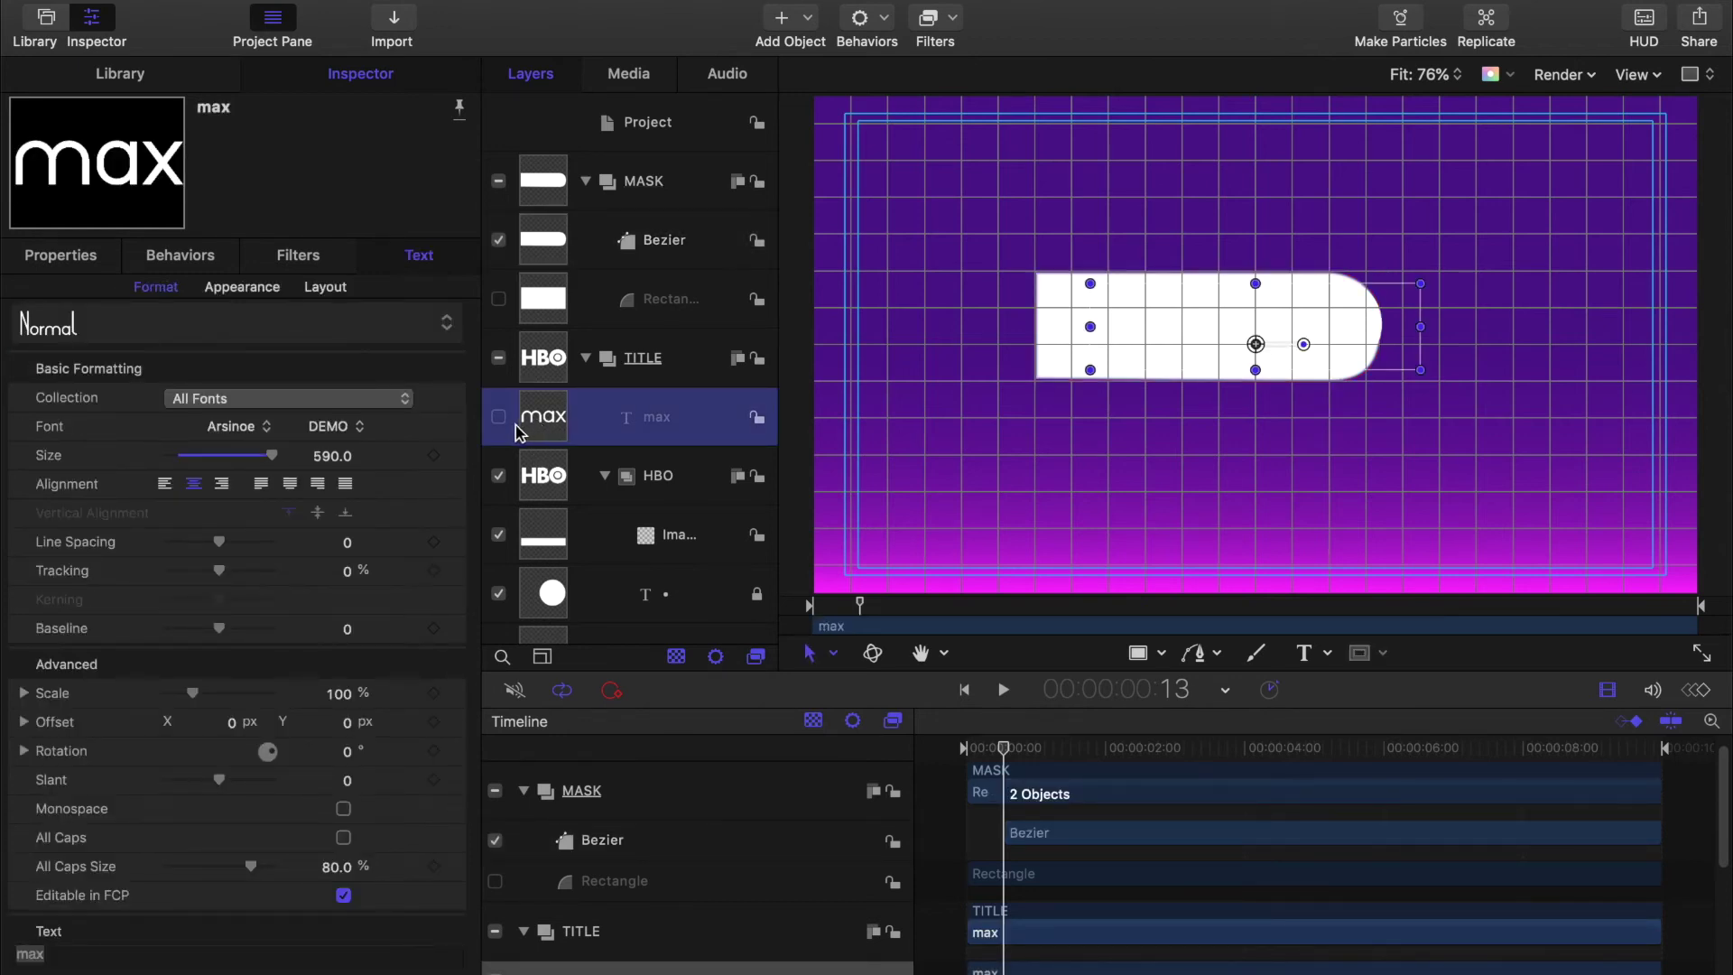
left_click(497, 419)
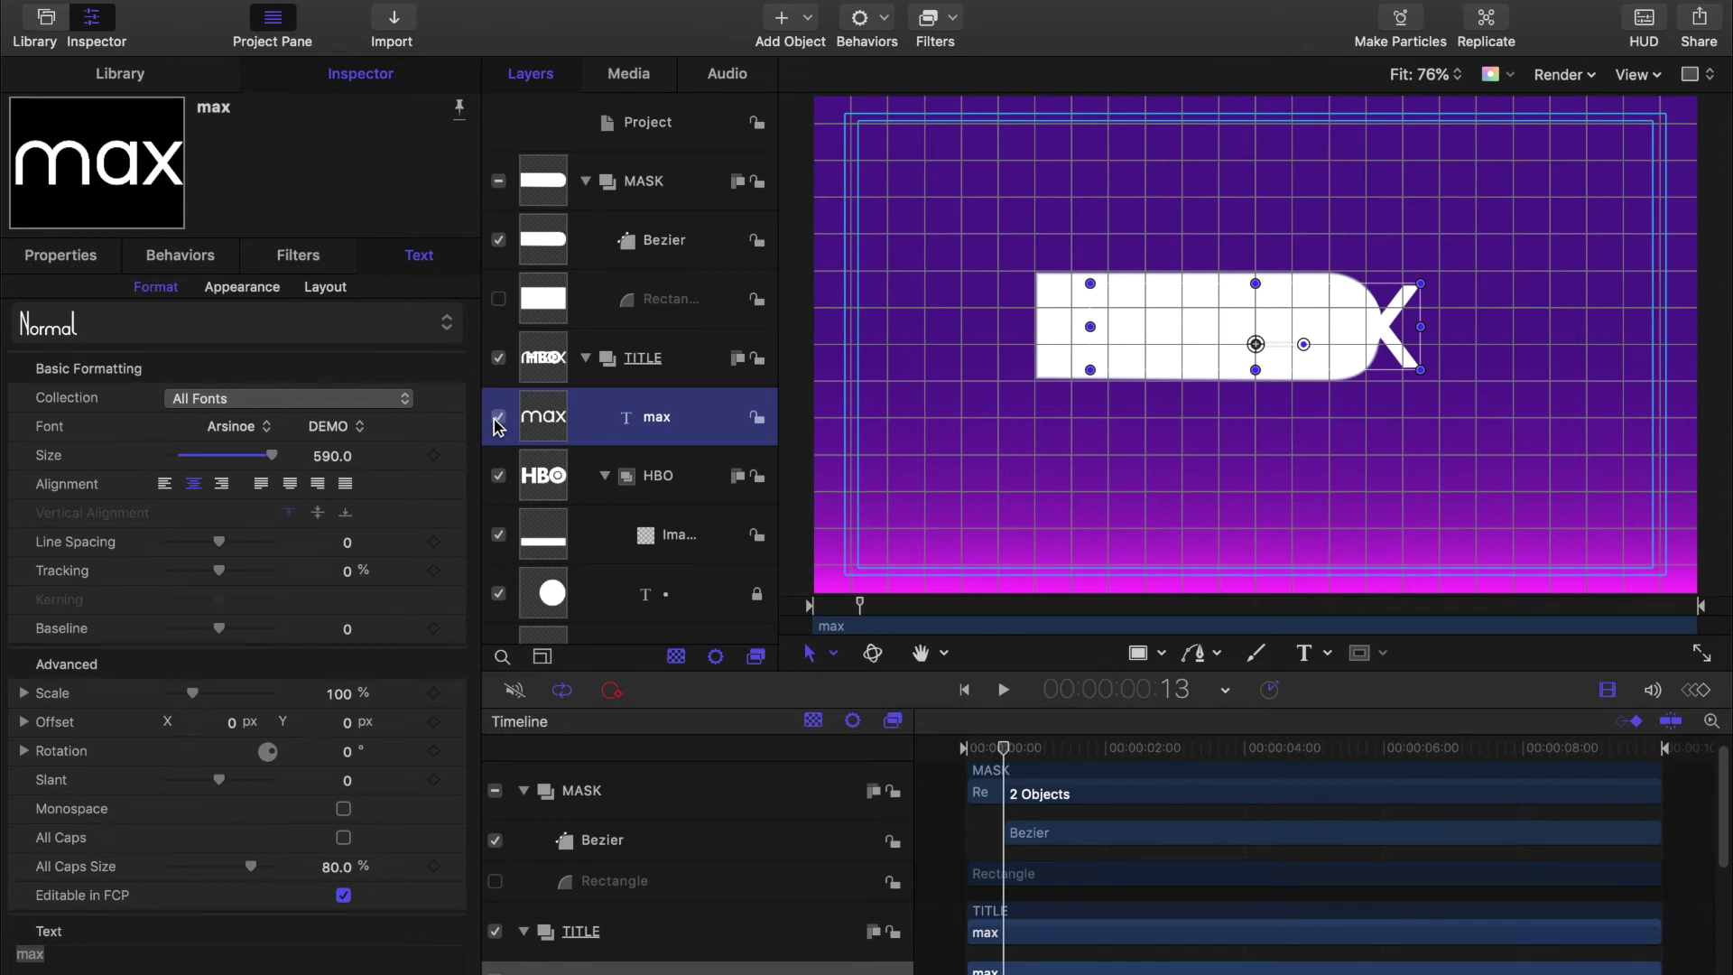
key("super+shift+m")
left_click_drag(547, 245, 316, 353)
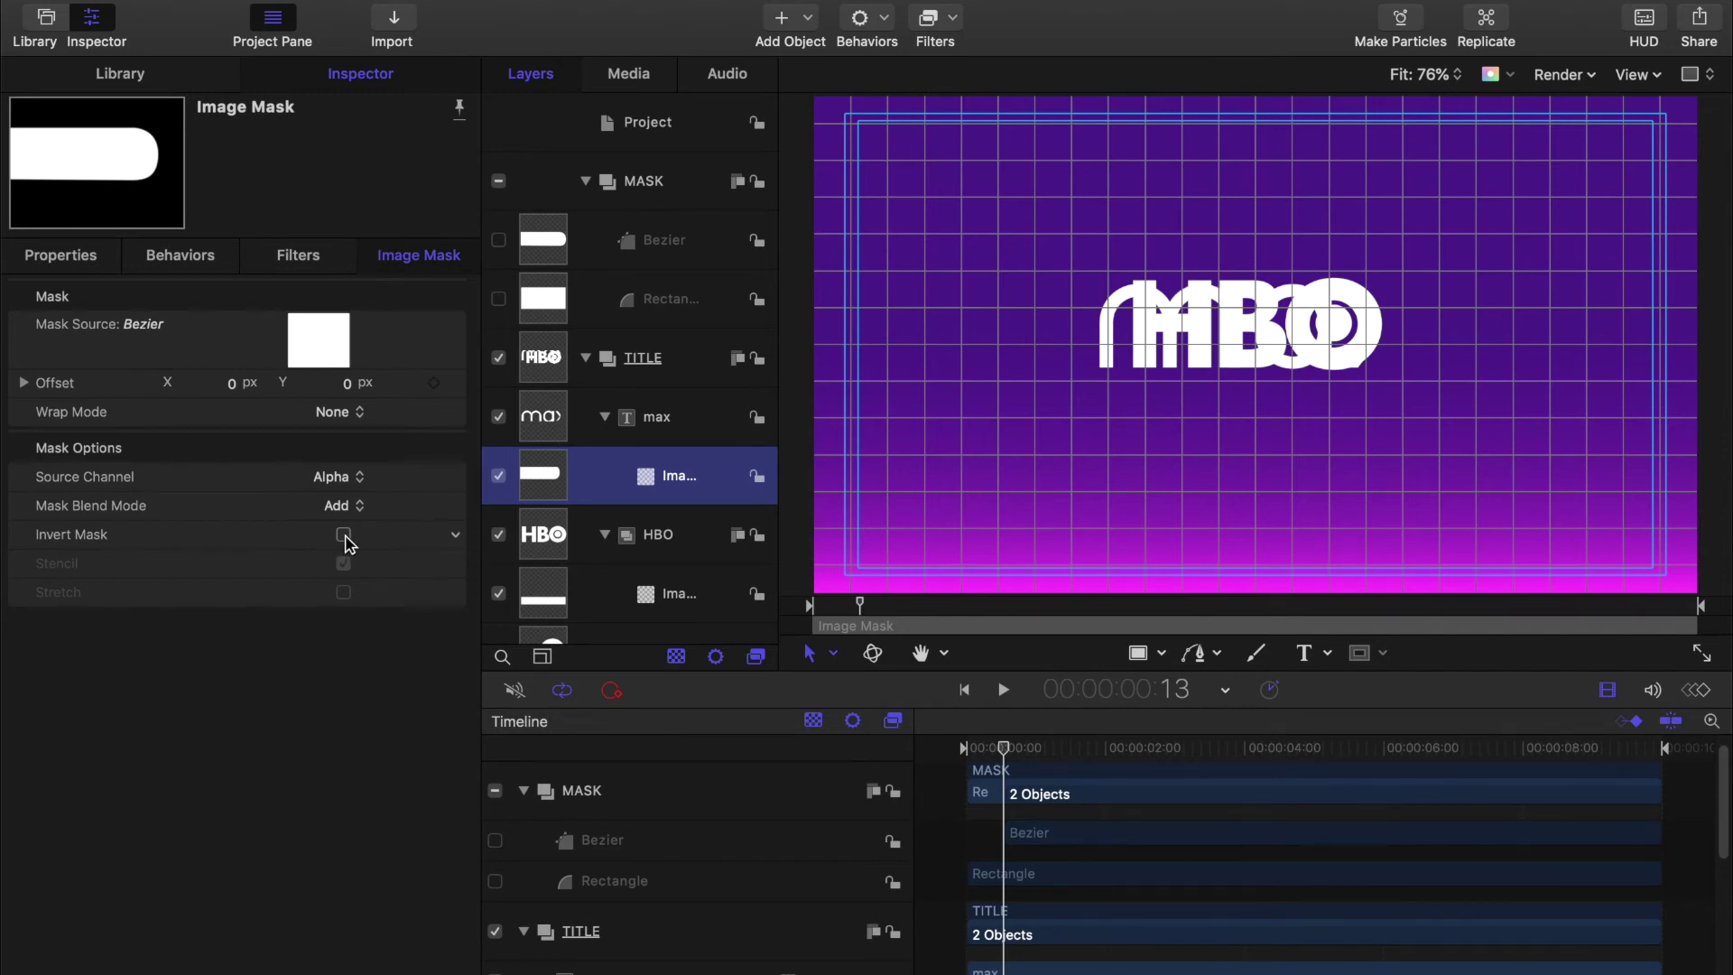
left_click(339, 515)
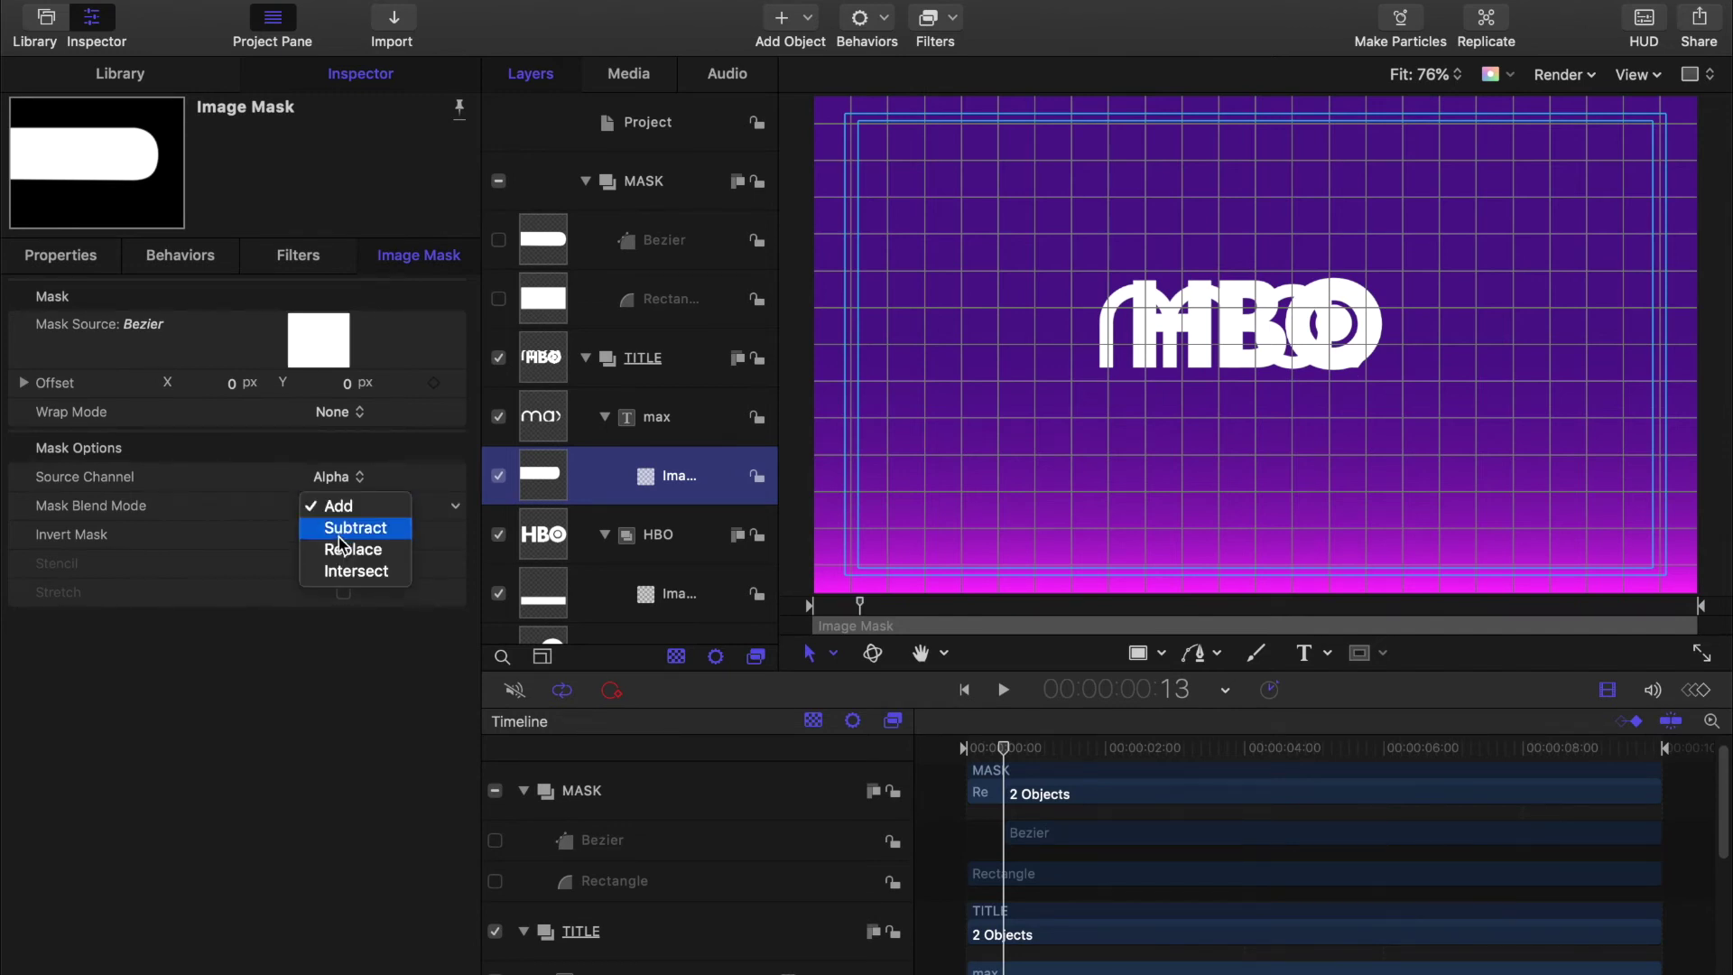
left_click(341, 531)
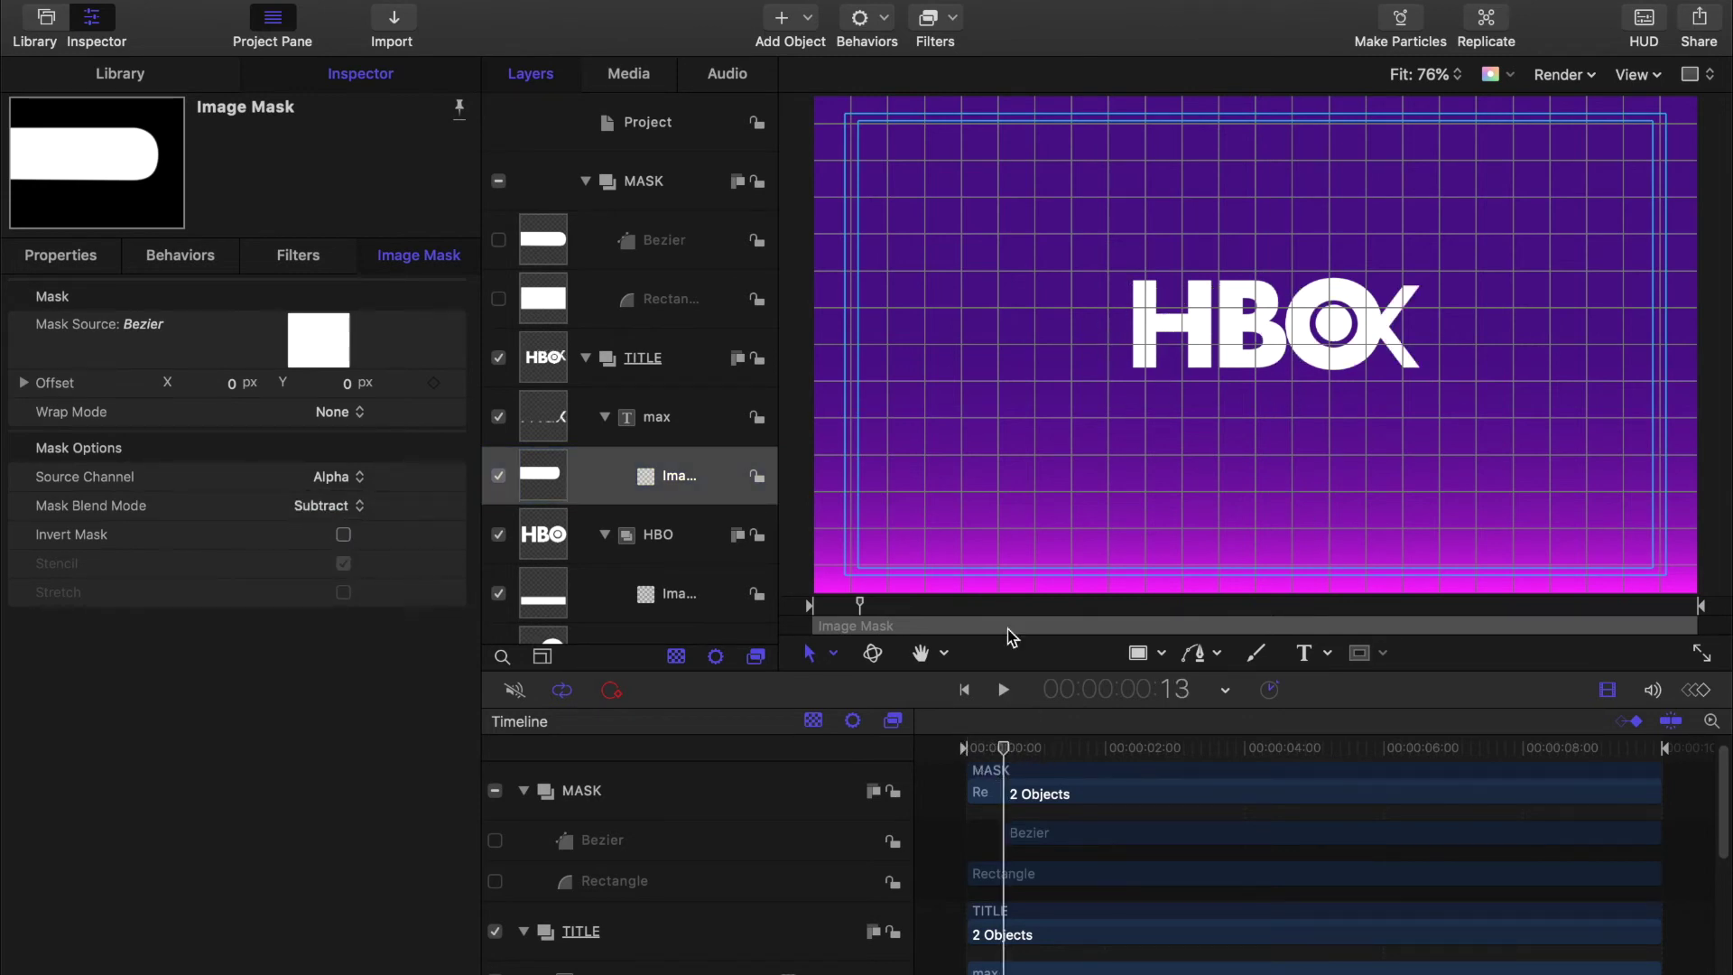
Step: At 1:02, move the HBO group left to a position X of about -270.5 px
left_click(1181, 352)
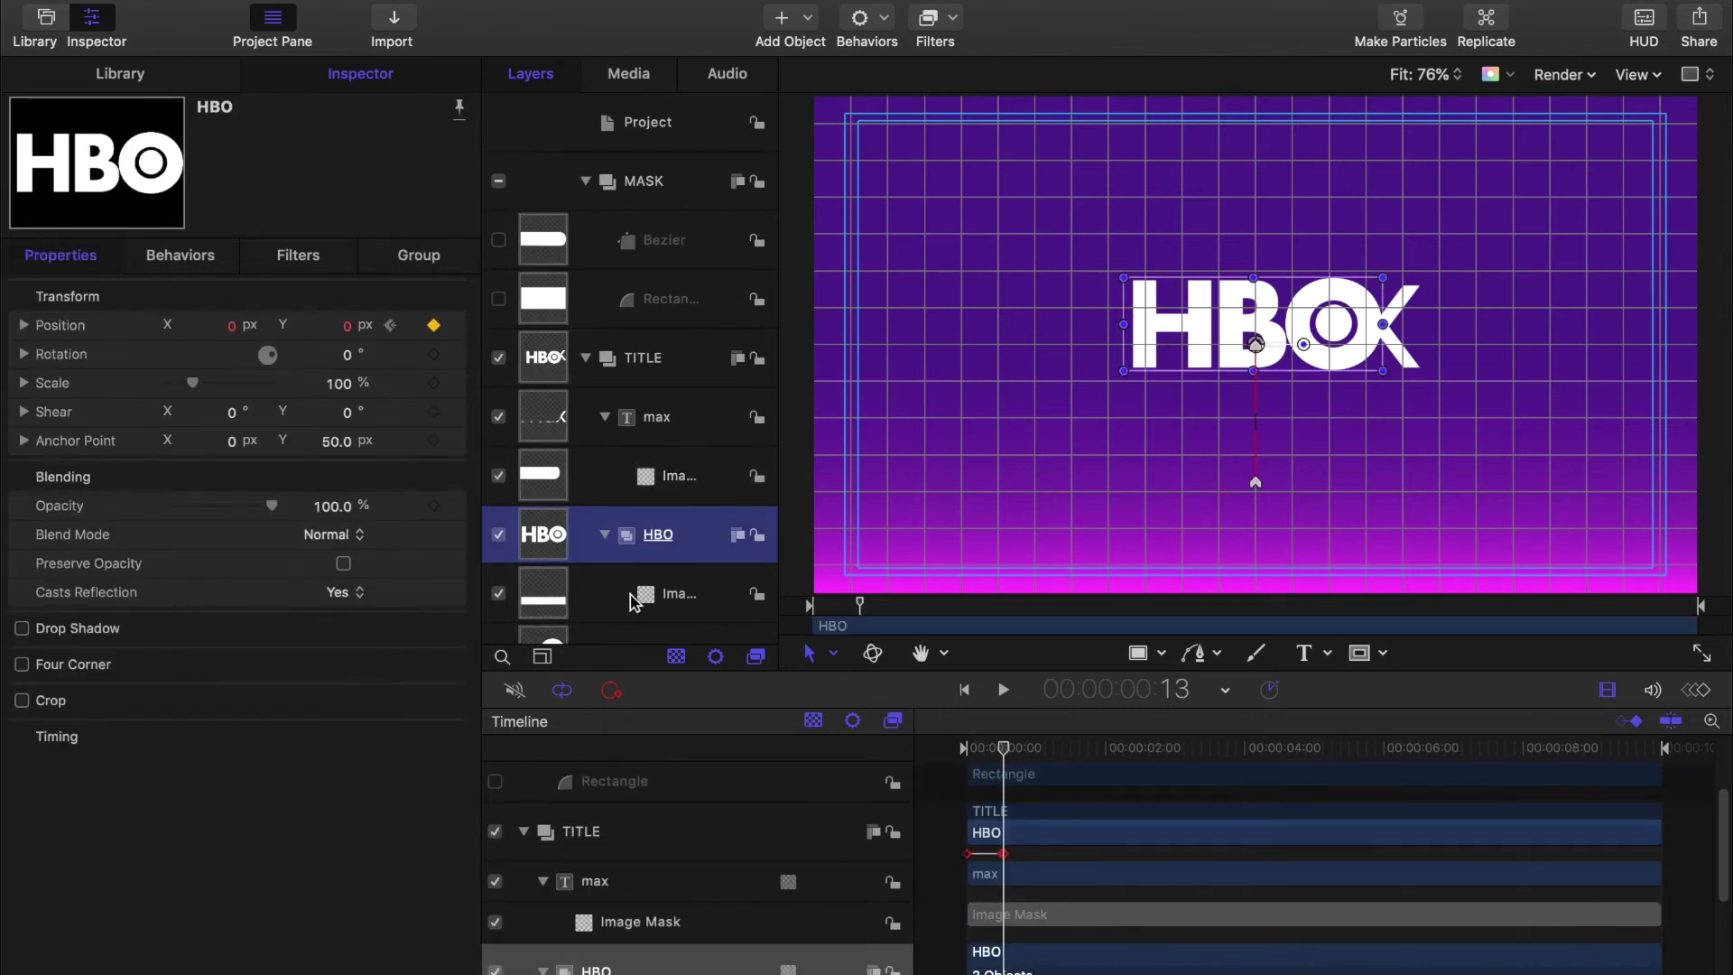
left_click_drag(1004, 748, 1044, 757)
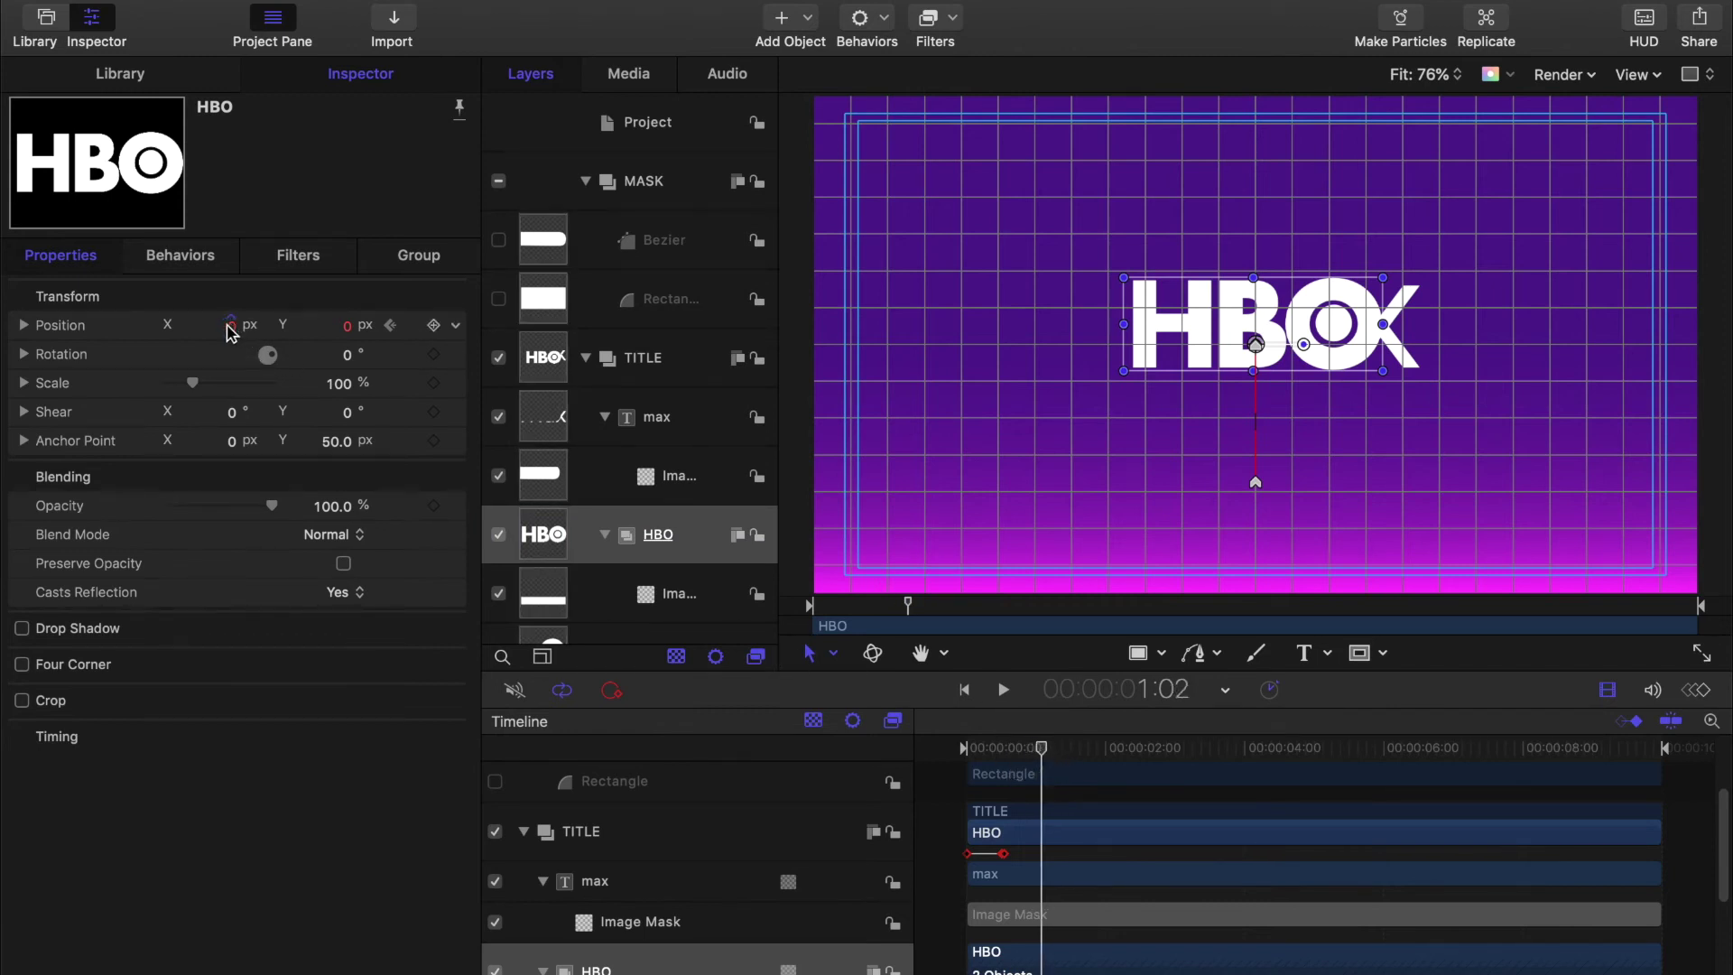
mouse_move(232, 329)
left_mouse_down()
mouse_move(204, 329)
mouse_move(232, 327)
left_mouse_up()
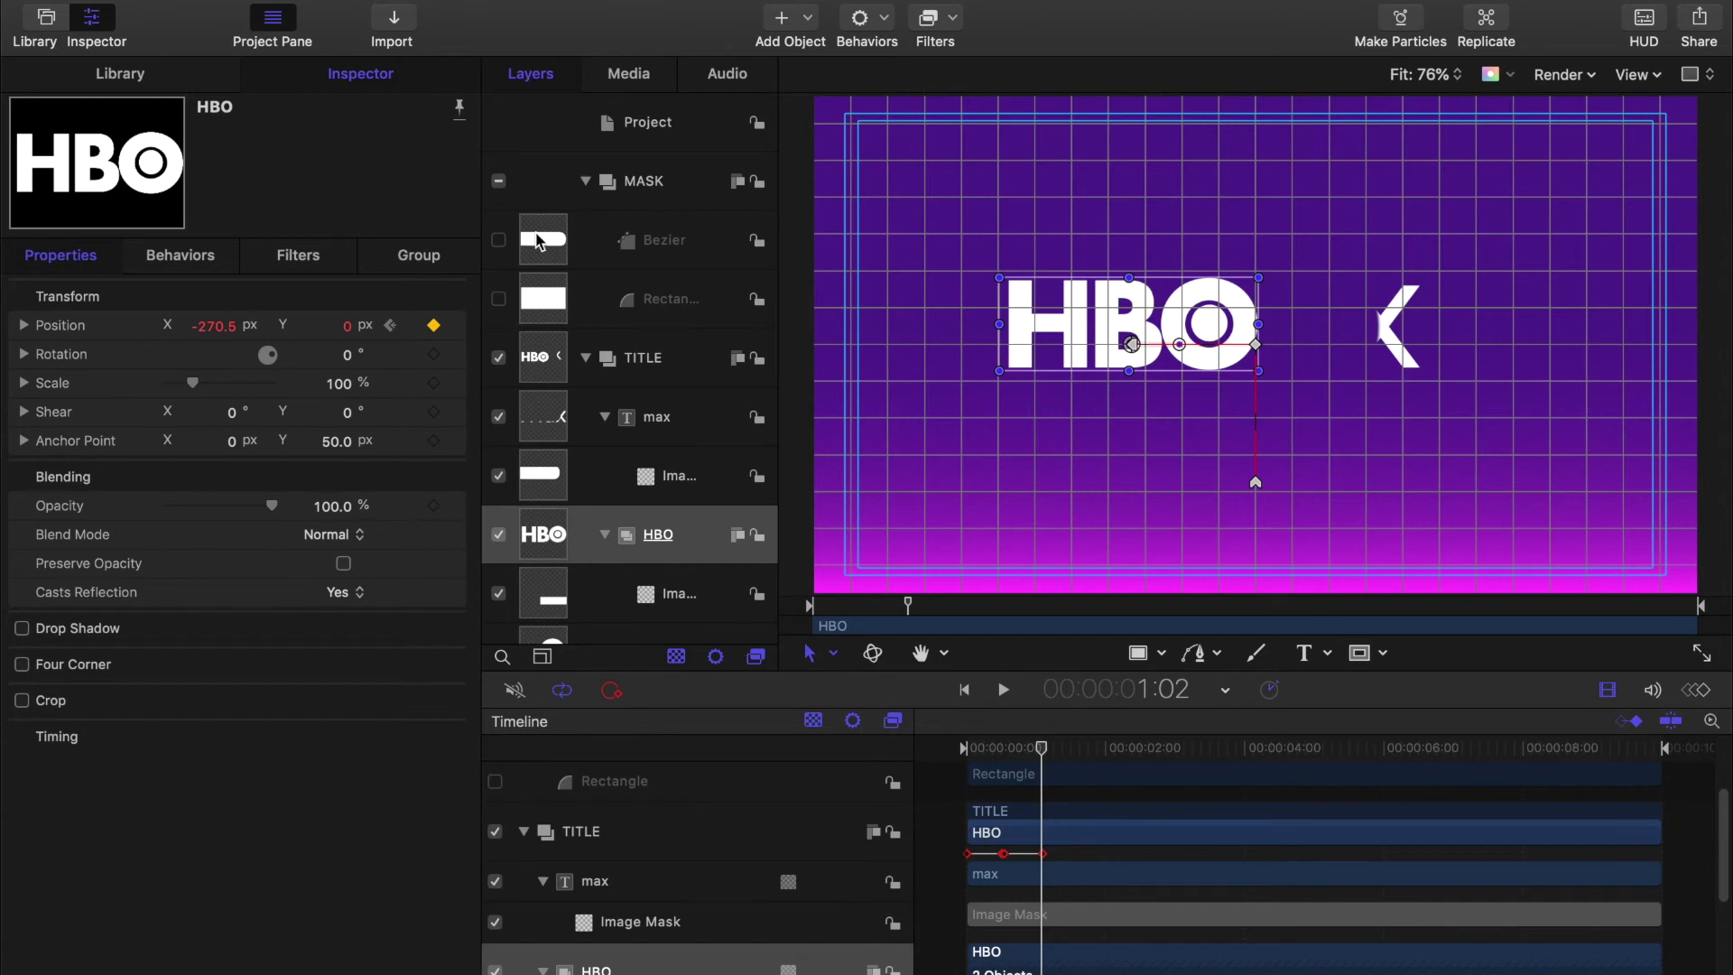
Step: Add a Match Move behavior to the Bezier shape with the HBO group as its source
left_click(538, 240)
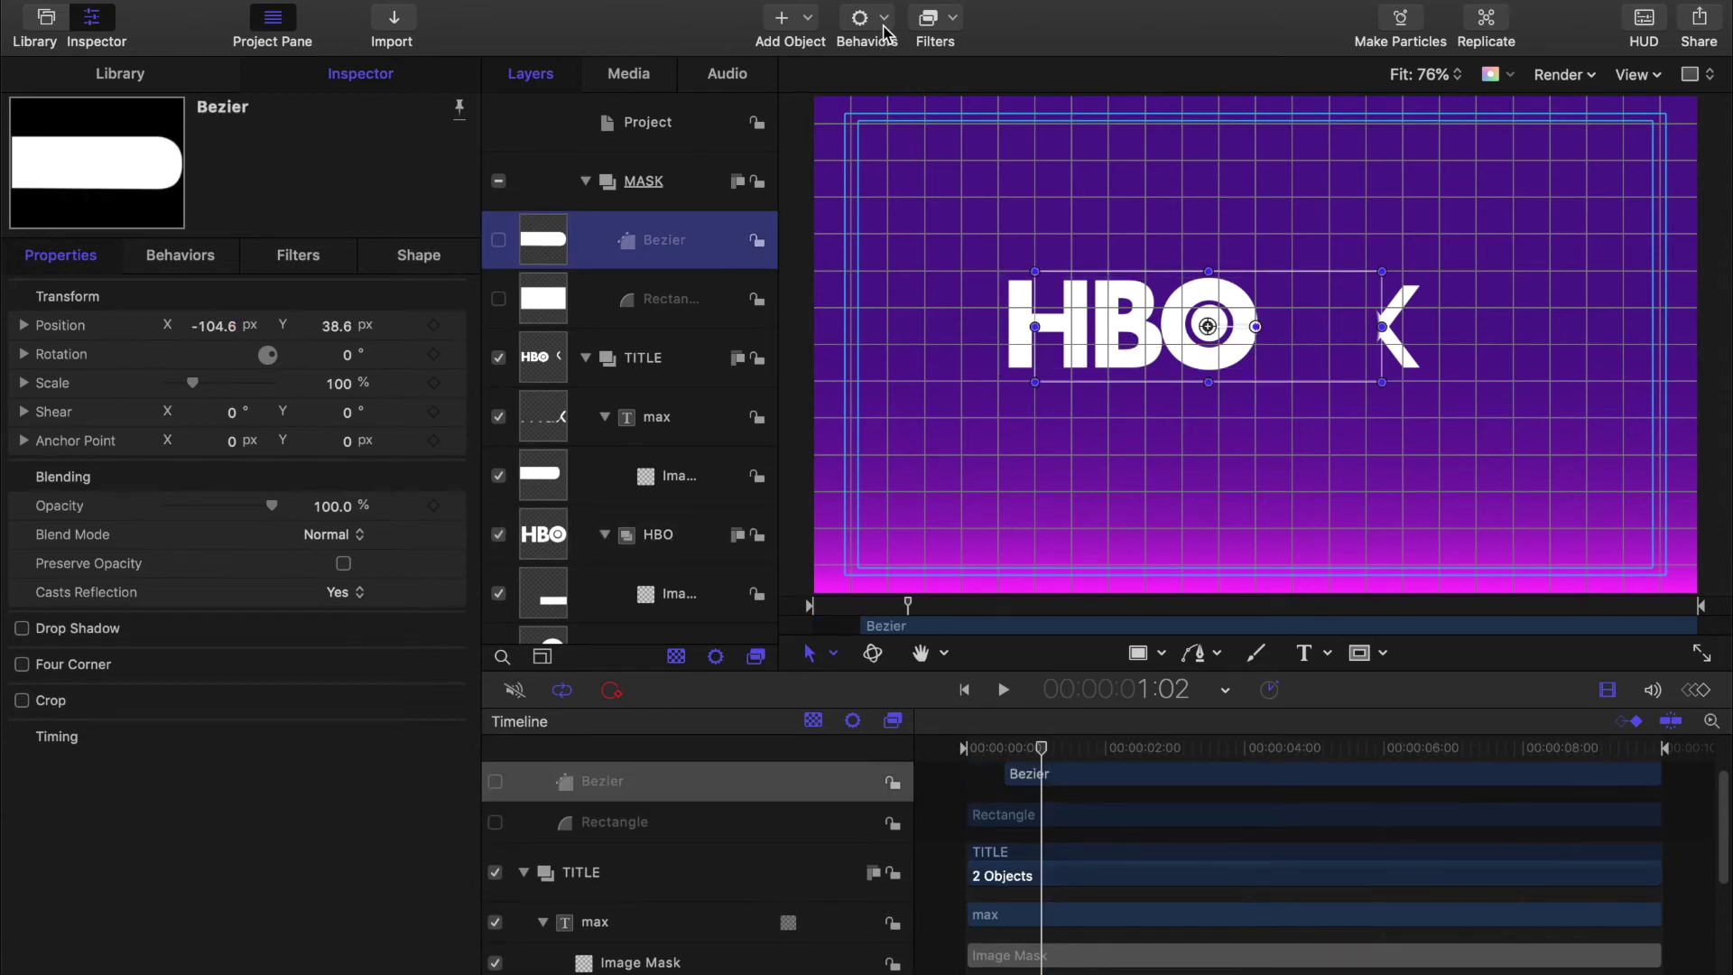
left_click(885, 32)
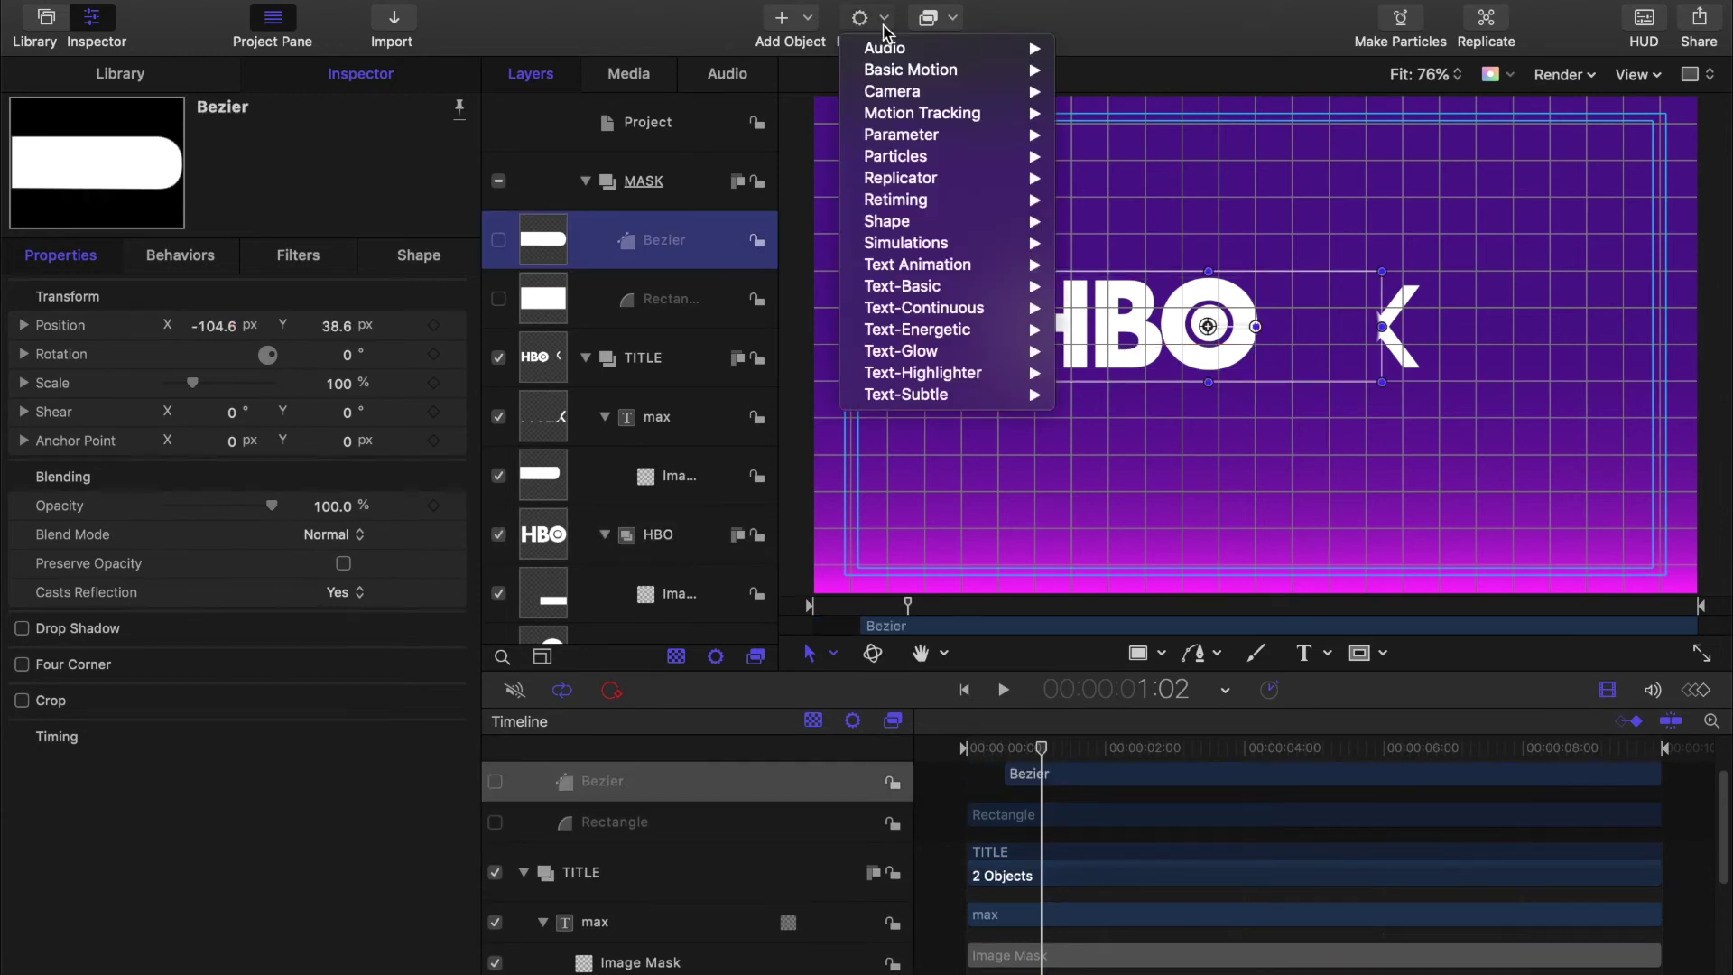
mouse_move(912, 115)
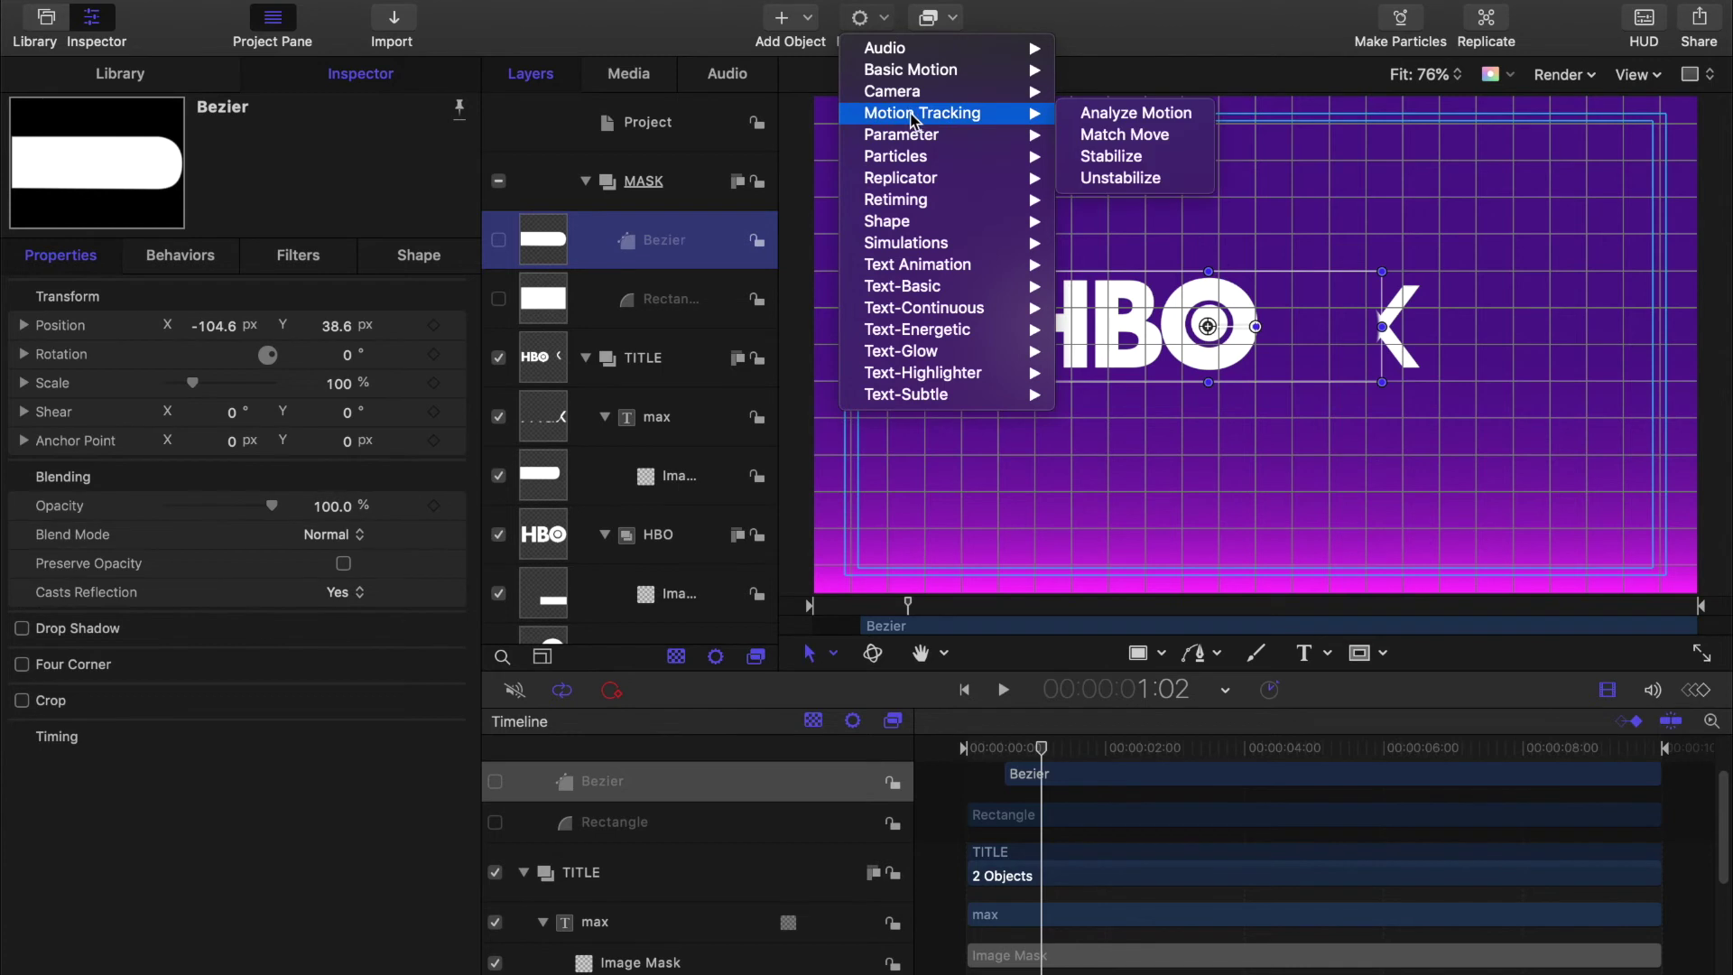
left_click(1100, 137)
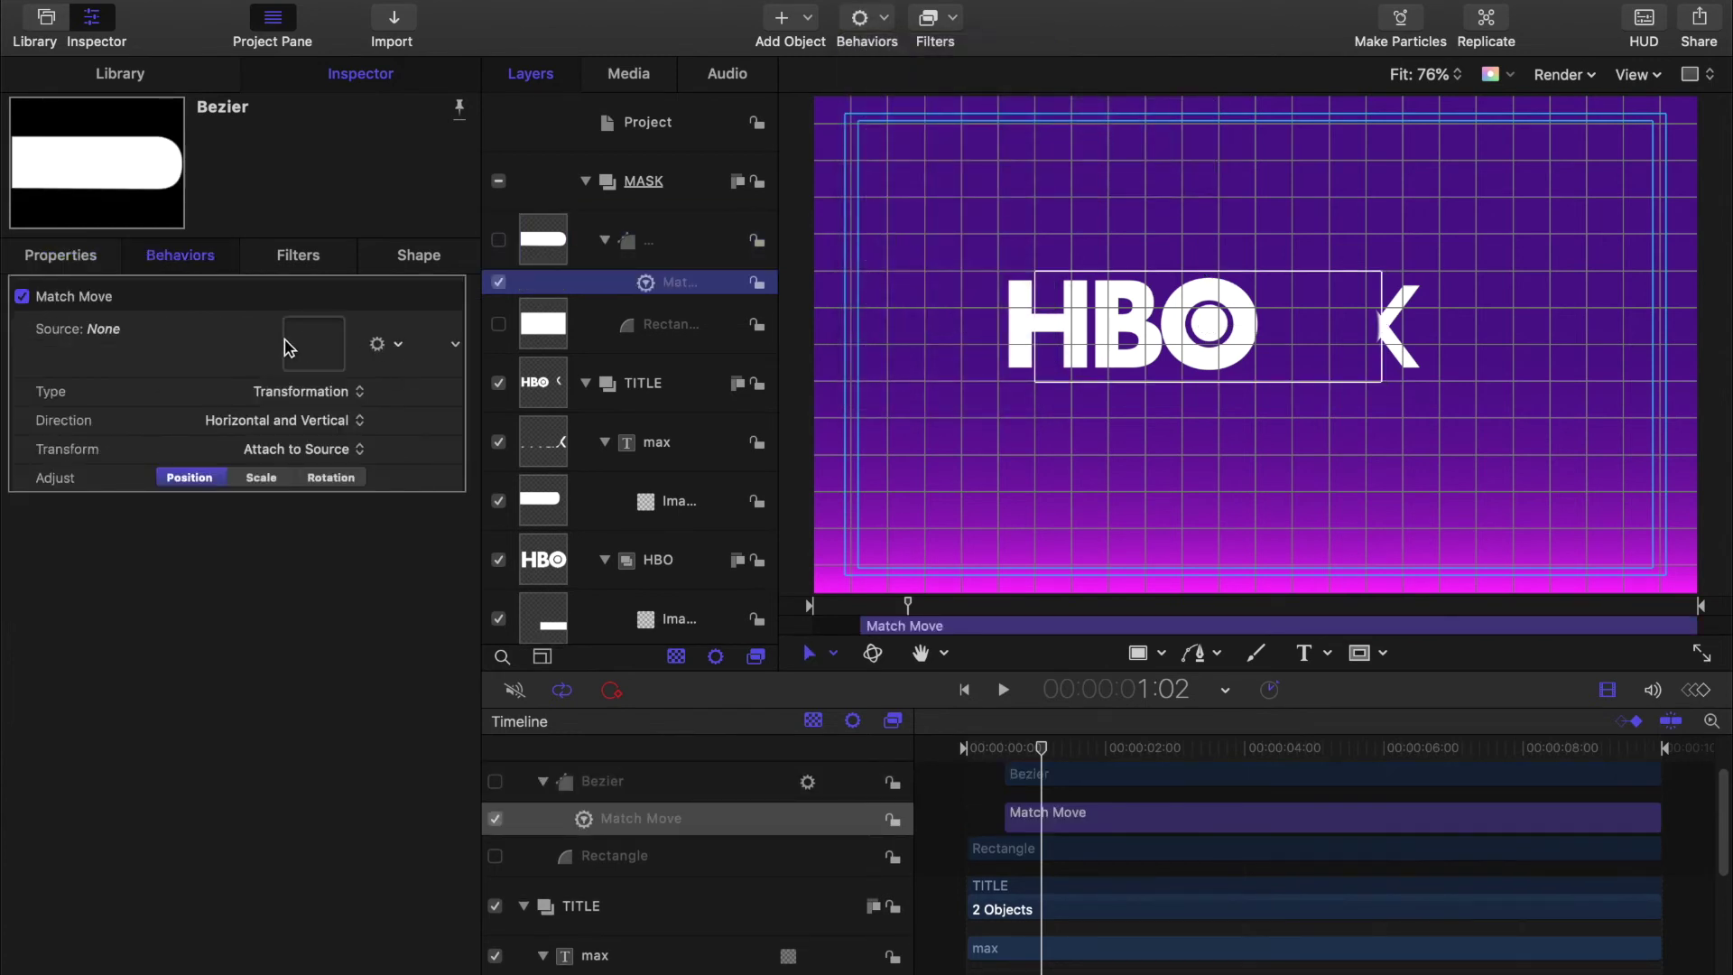
left_click_drag(547, 390, 318, 351)
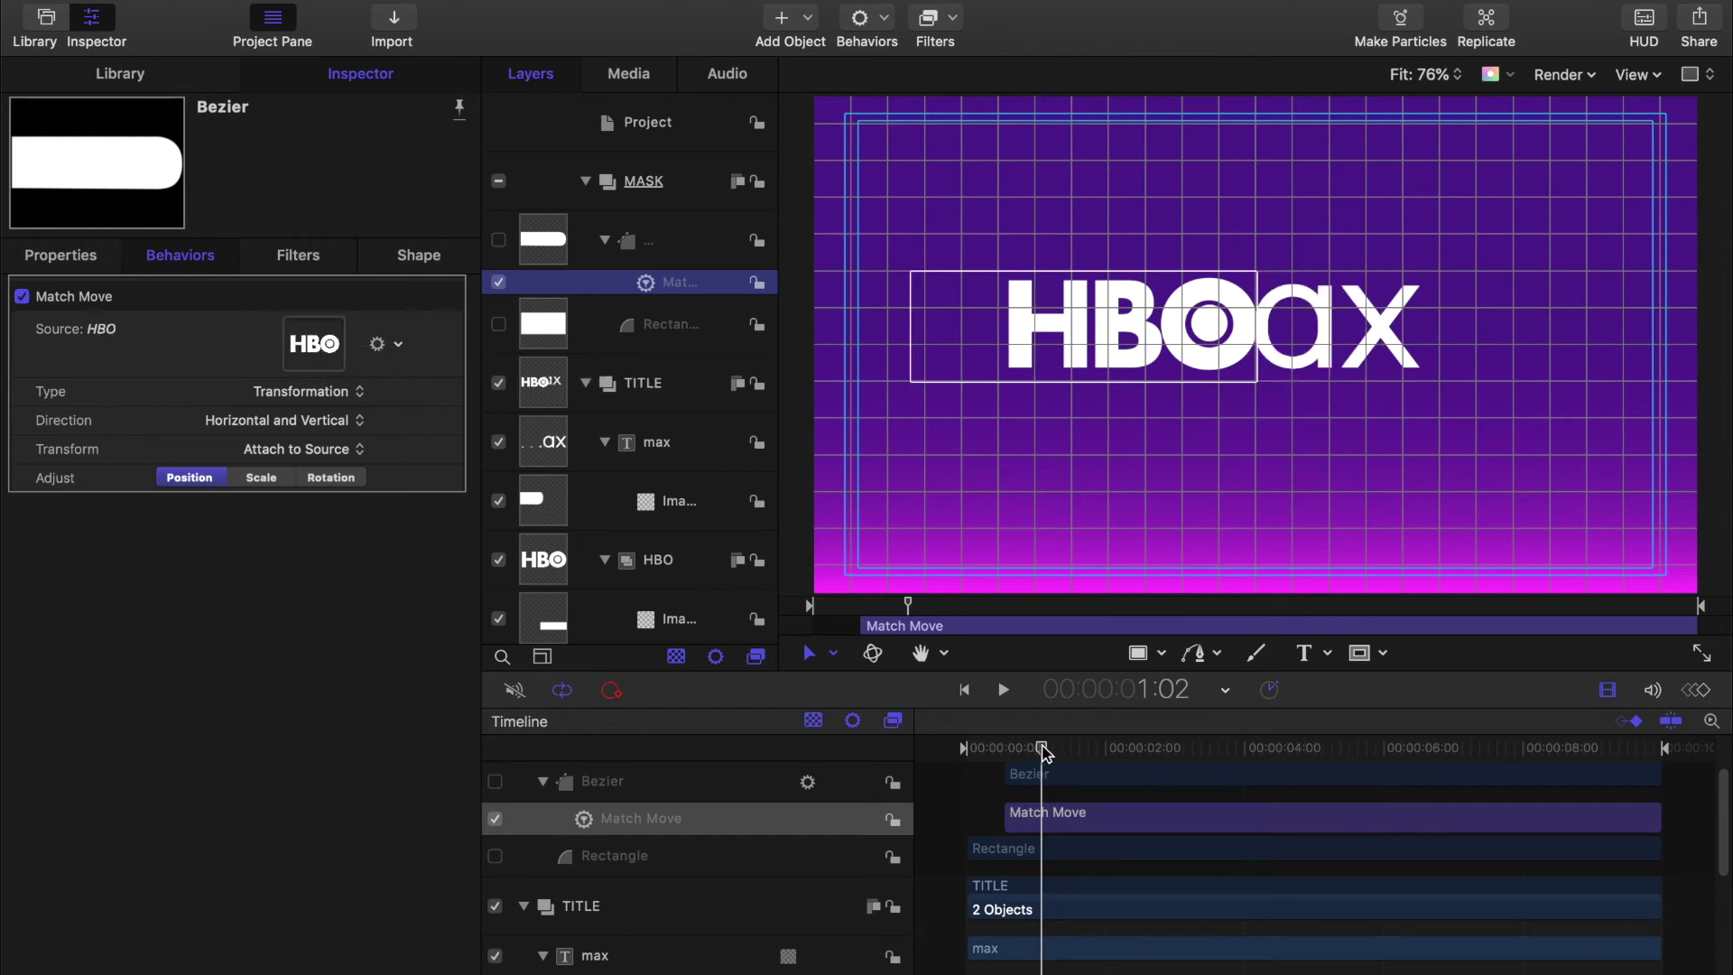
Step: Trim the start of the max text layer to frame 13
left_click_drag(1040, 748, 1006, 731)
left_click(540, 447)
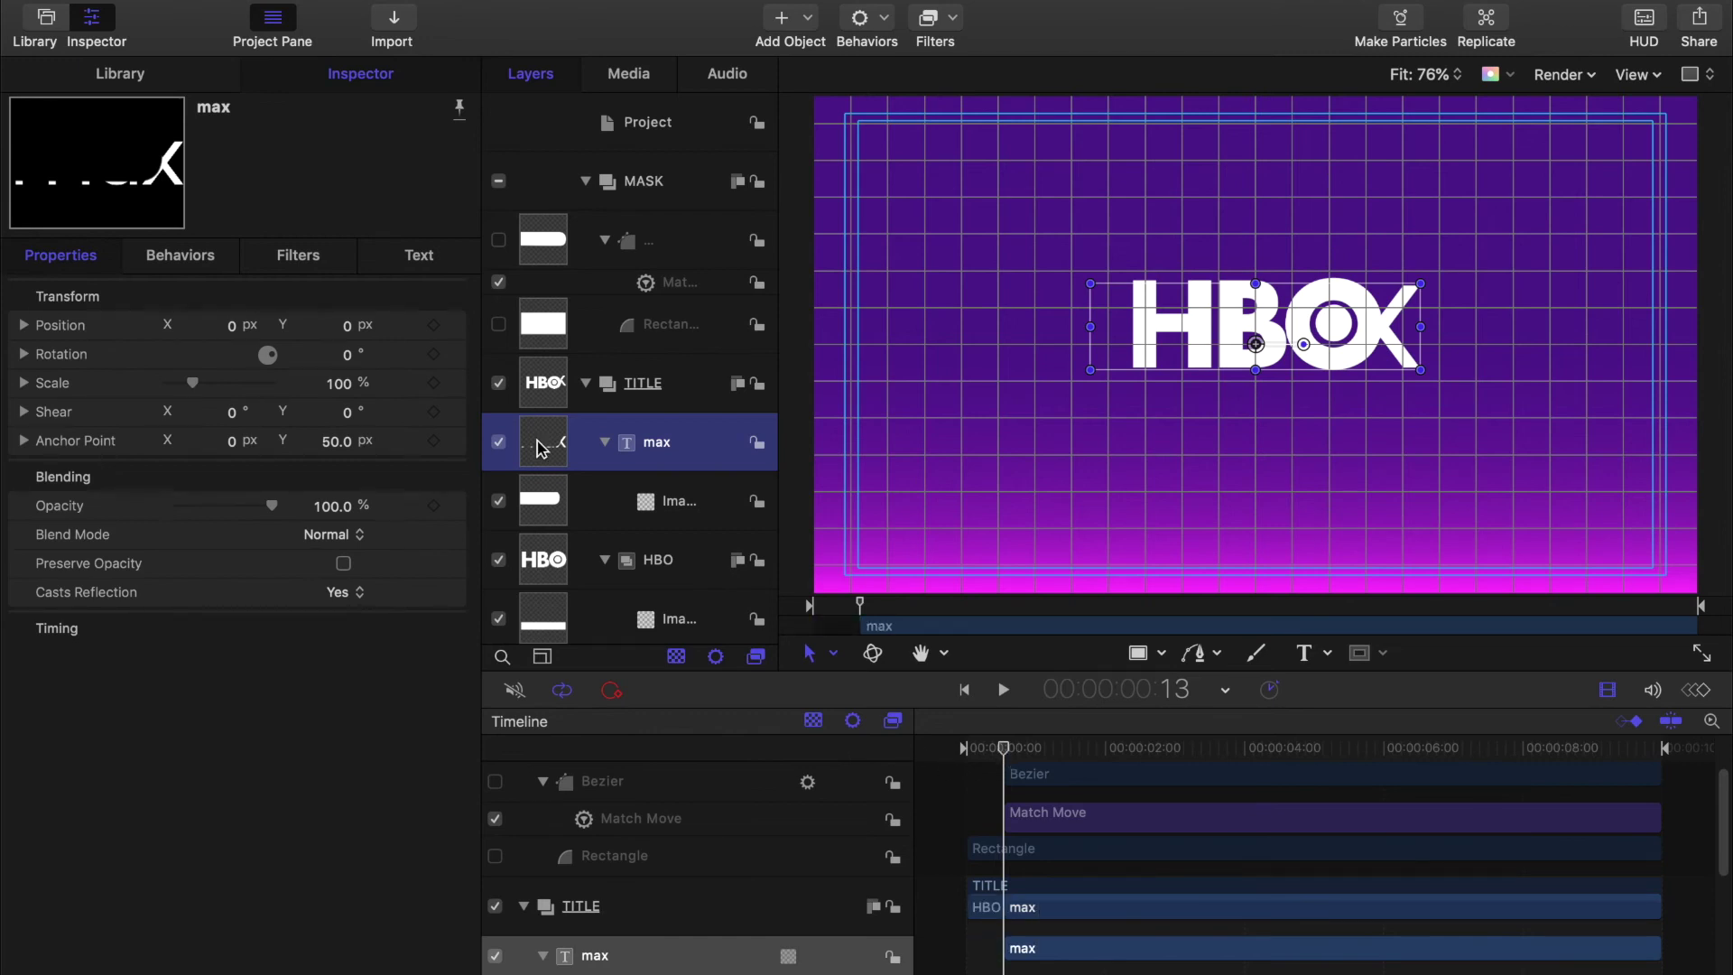
mouse_move(1003, 747)
left_mouse_down()
mouse_move(967, 747)
mouse_move(1055, 750)
mouse_move(1003, 748)
left_mouse_up()
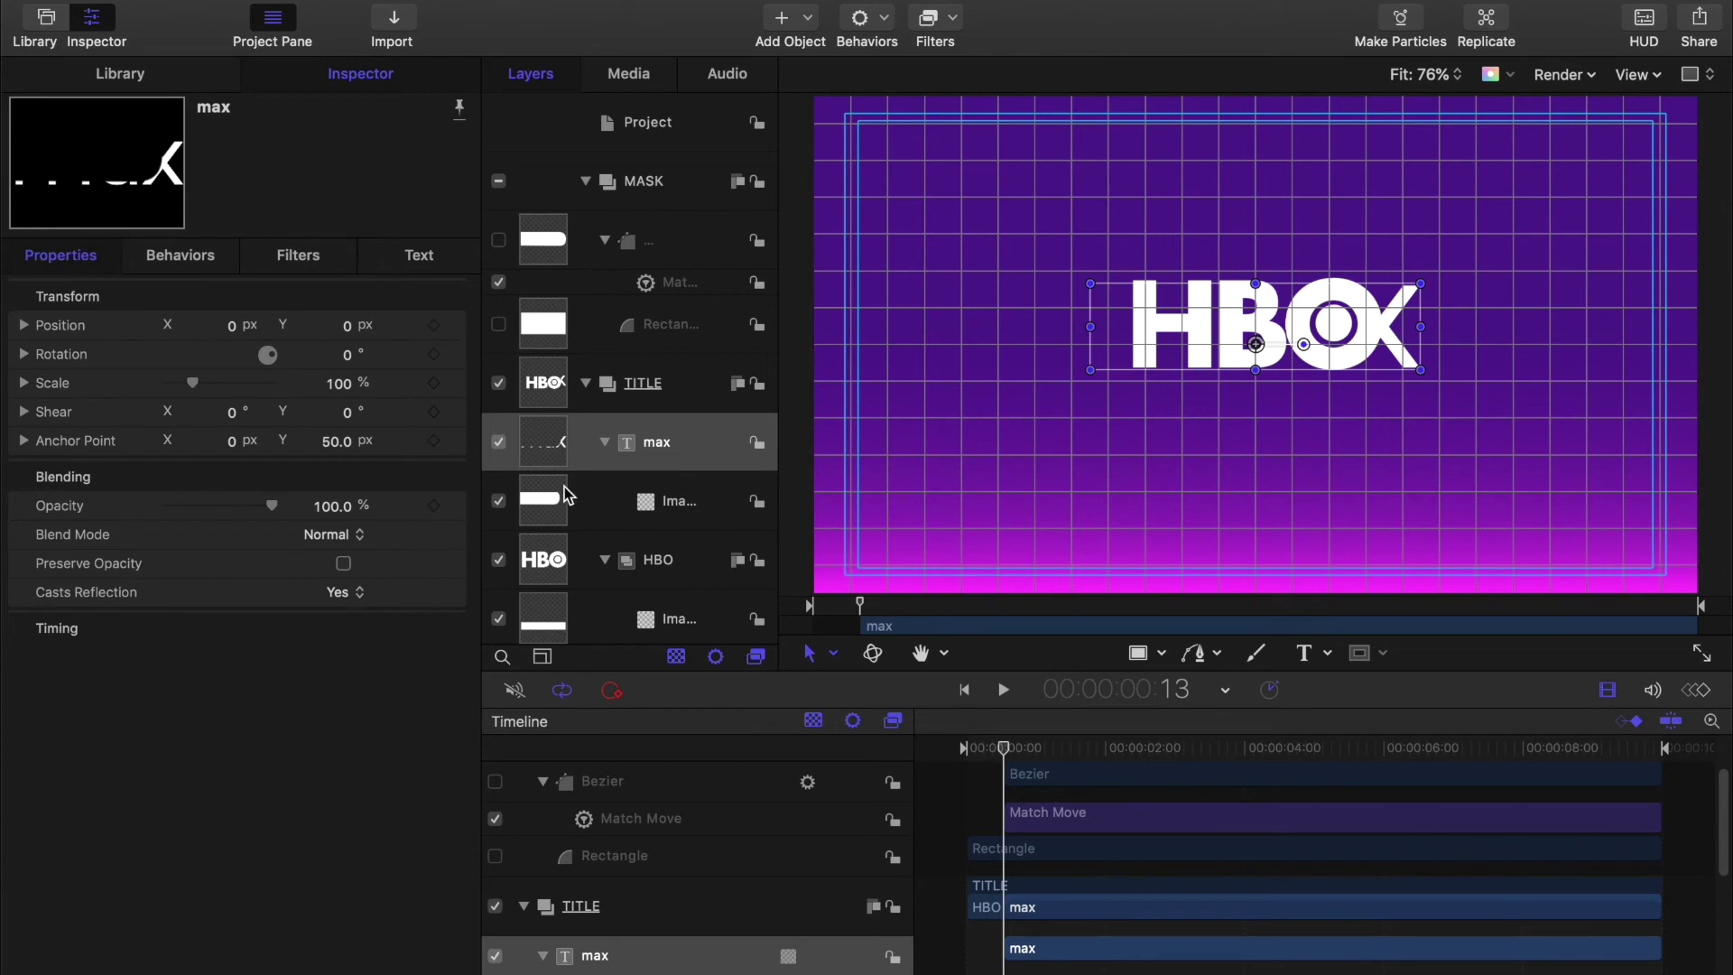
Step: Keyframe the max text's position at frame 13, and move it to an X of about 356.1 px at 1:02
left_click(434, 326)
left_click_drag(1004, 748, 1043, 748)
left_click(234, 332)
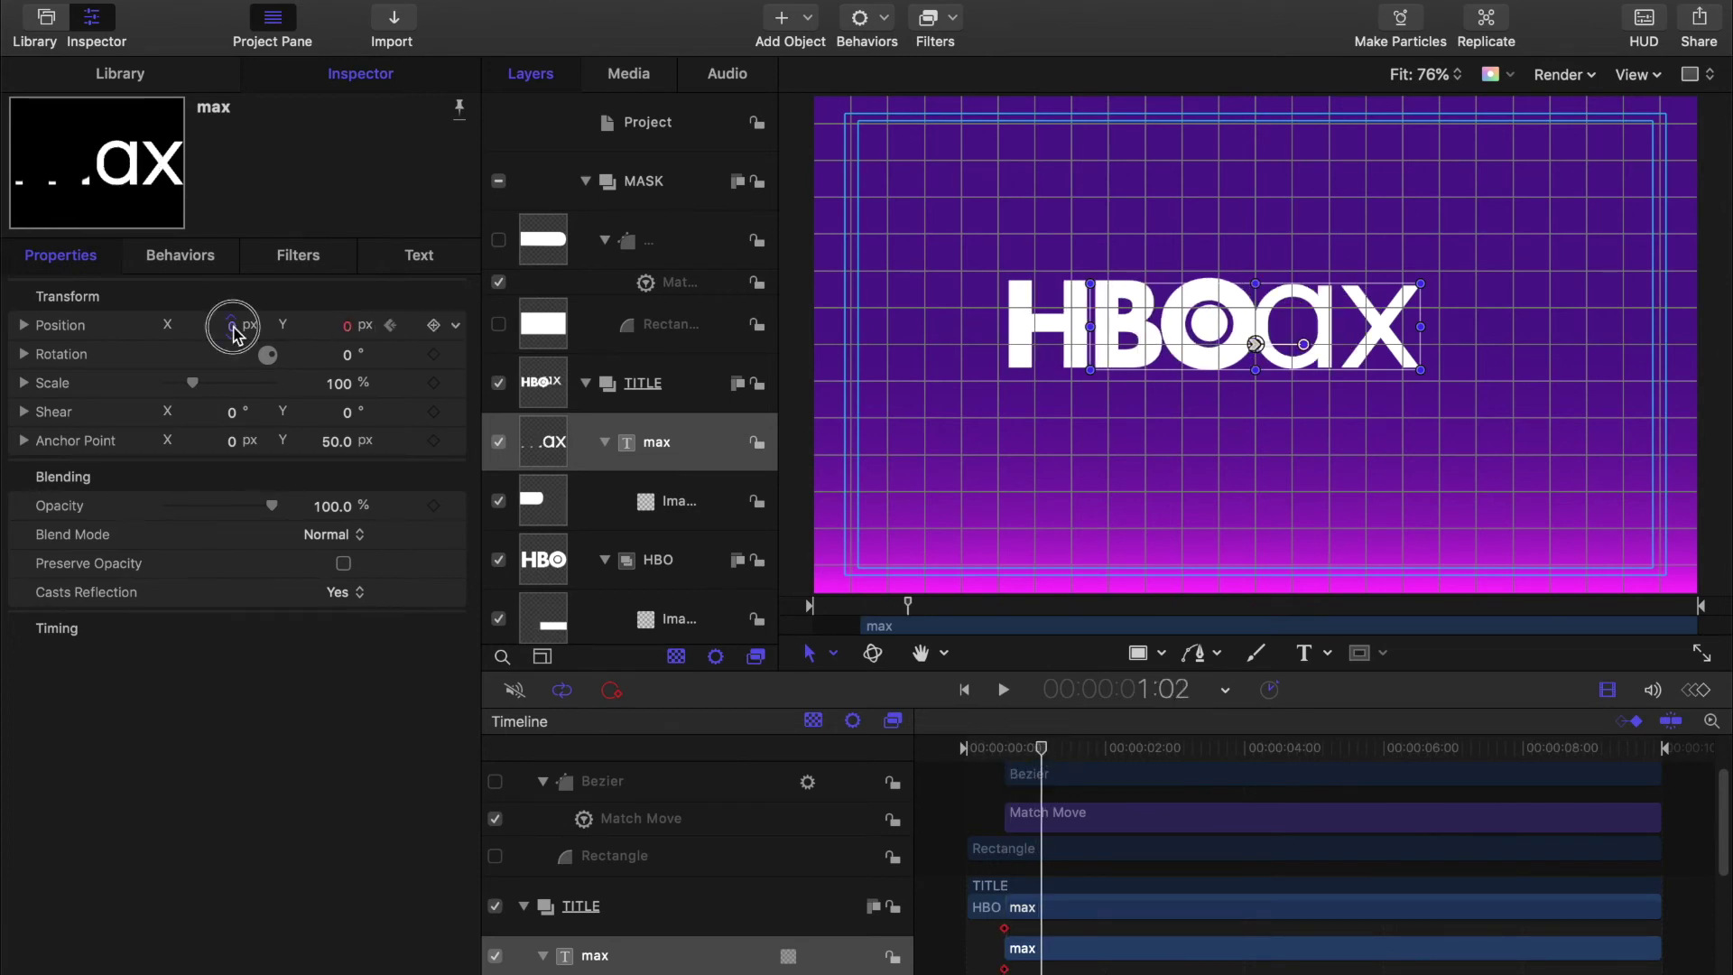
left_click_drag(234, 334, 663, 306)
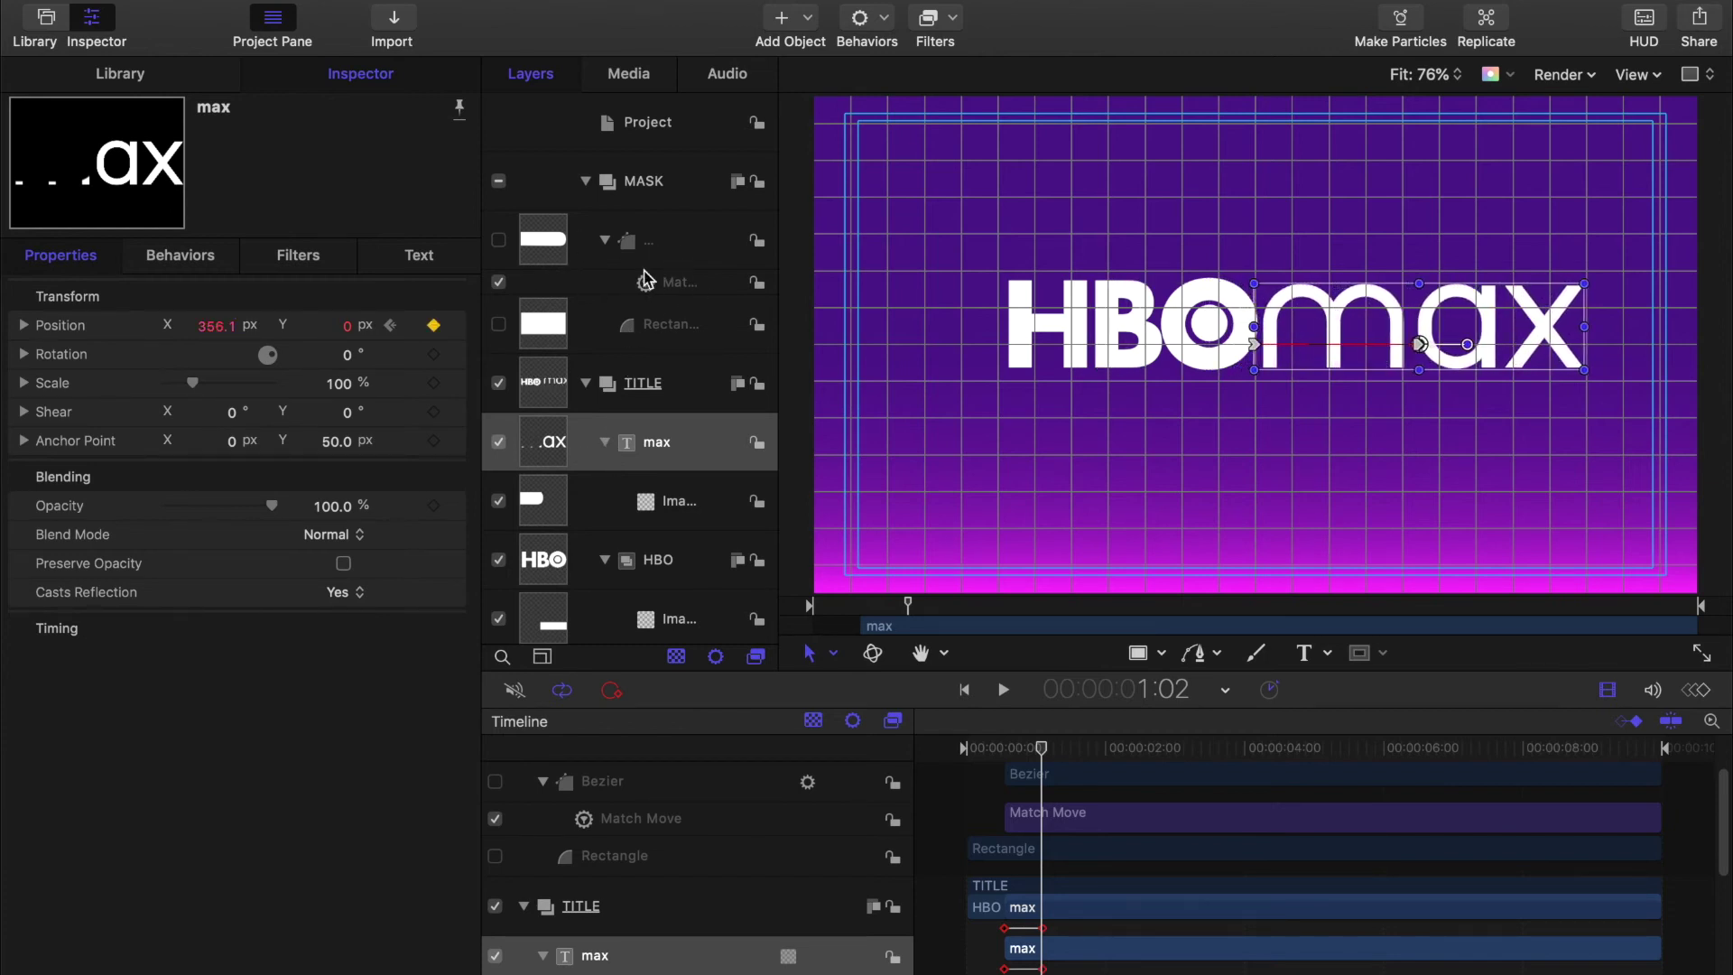
Step: Shift the whole TITLE group left to a position X of about -104.1 px to center the logo
left_click(555, 385)
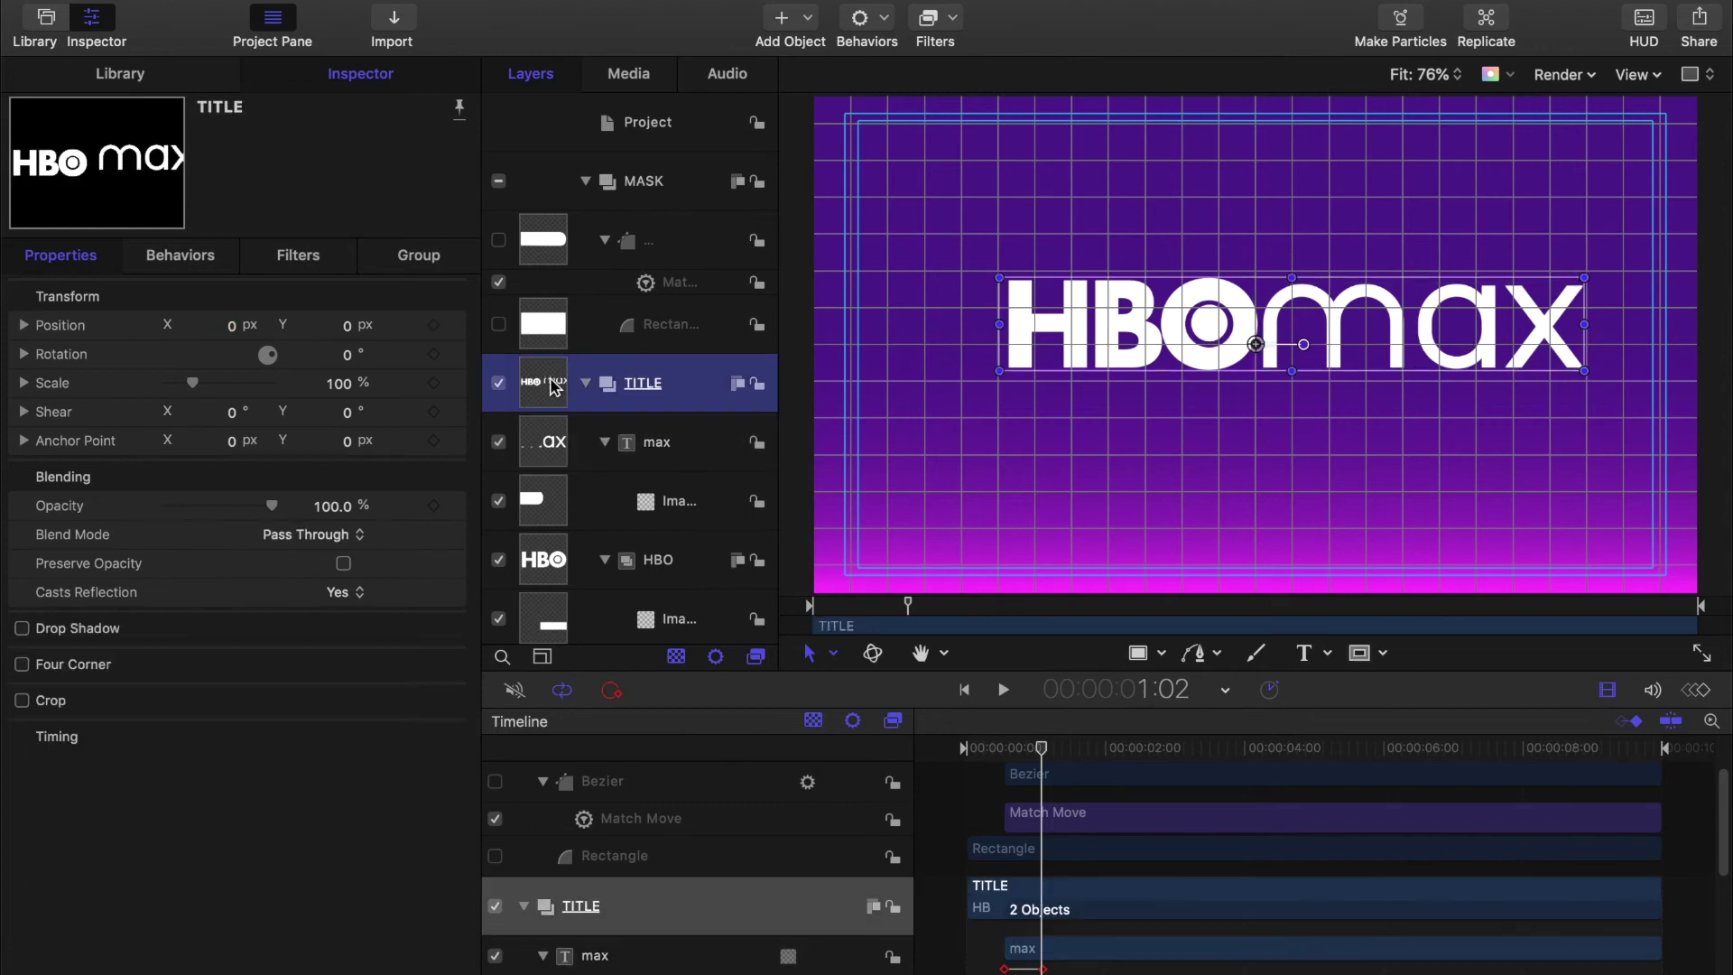
mouse_move(233, 332)
left_mouse_down()
mouse_move(213, 332)
mouse_move(233, 332)
left_mouse_up()
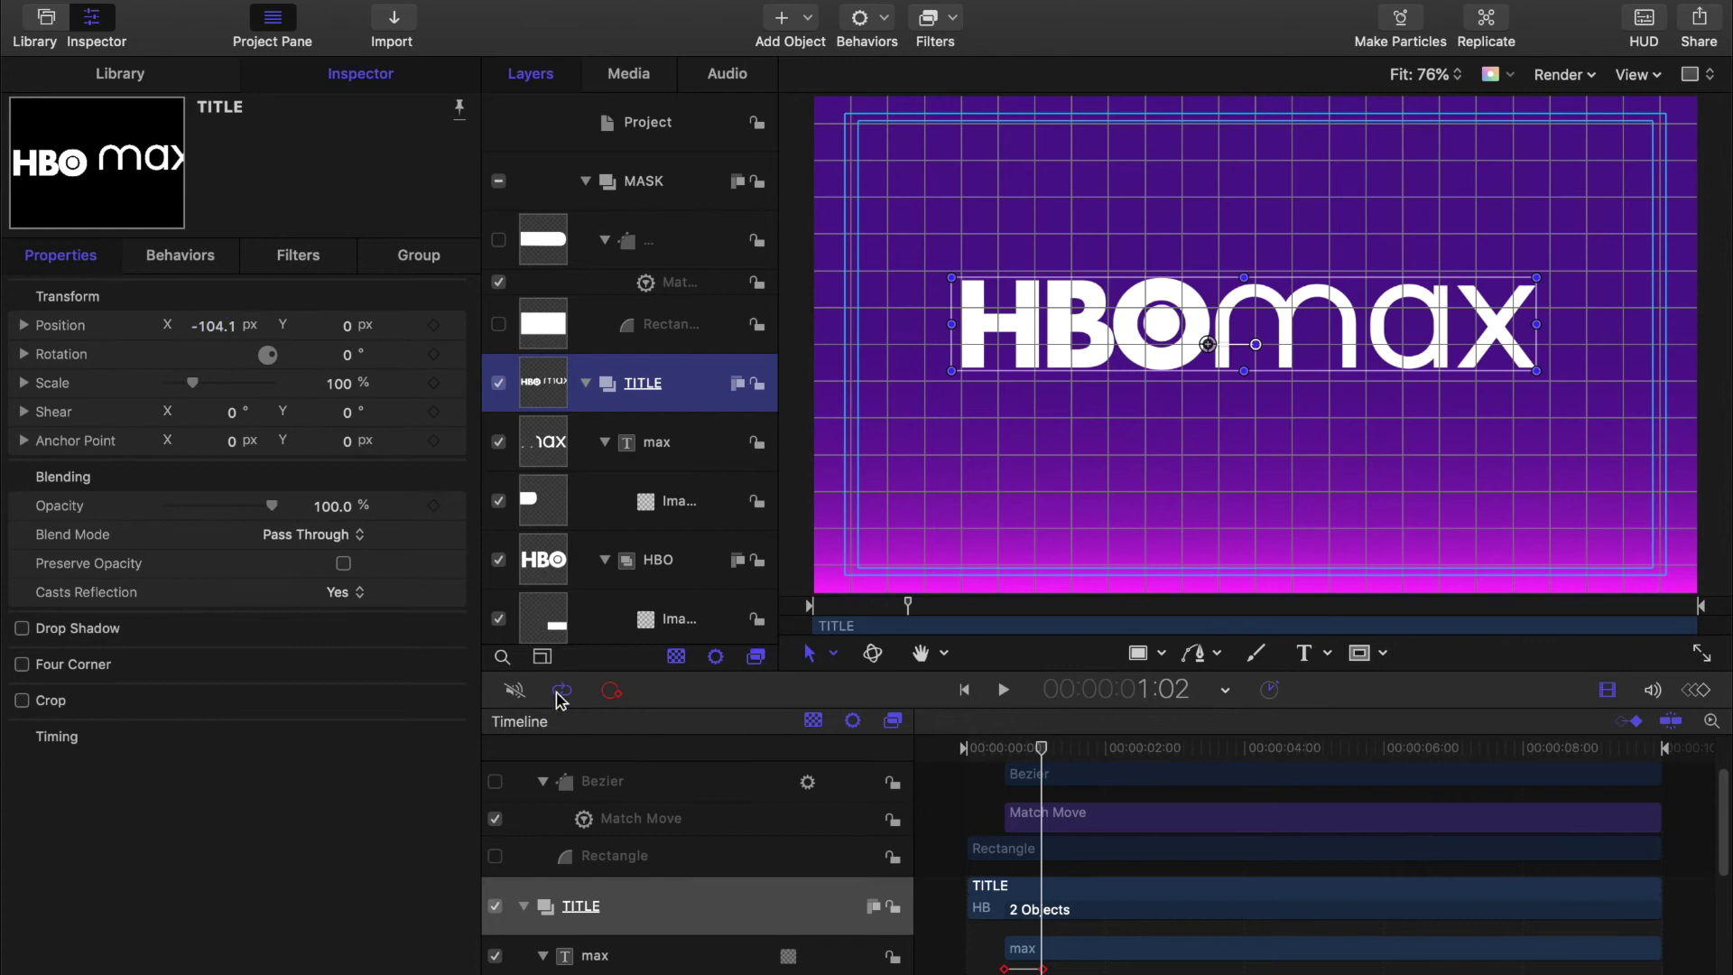
left_click(1042, 747)
Step: At frame 0, move the mask rectangle left to a position X of about -119.5 px so it covers the HBO lettering
key("Home")
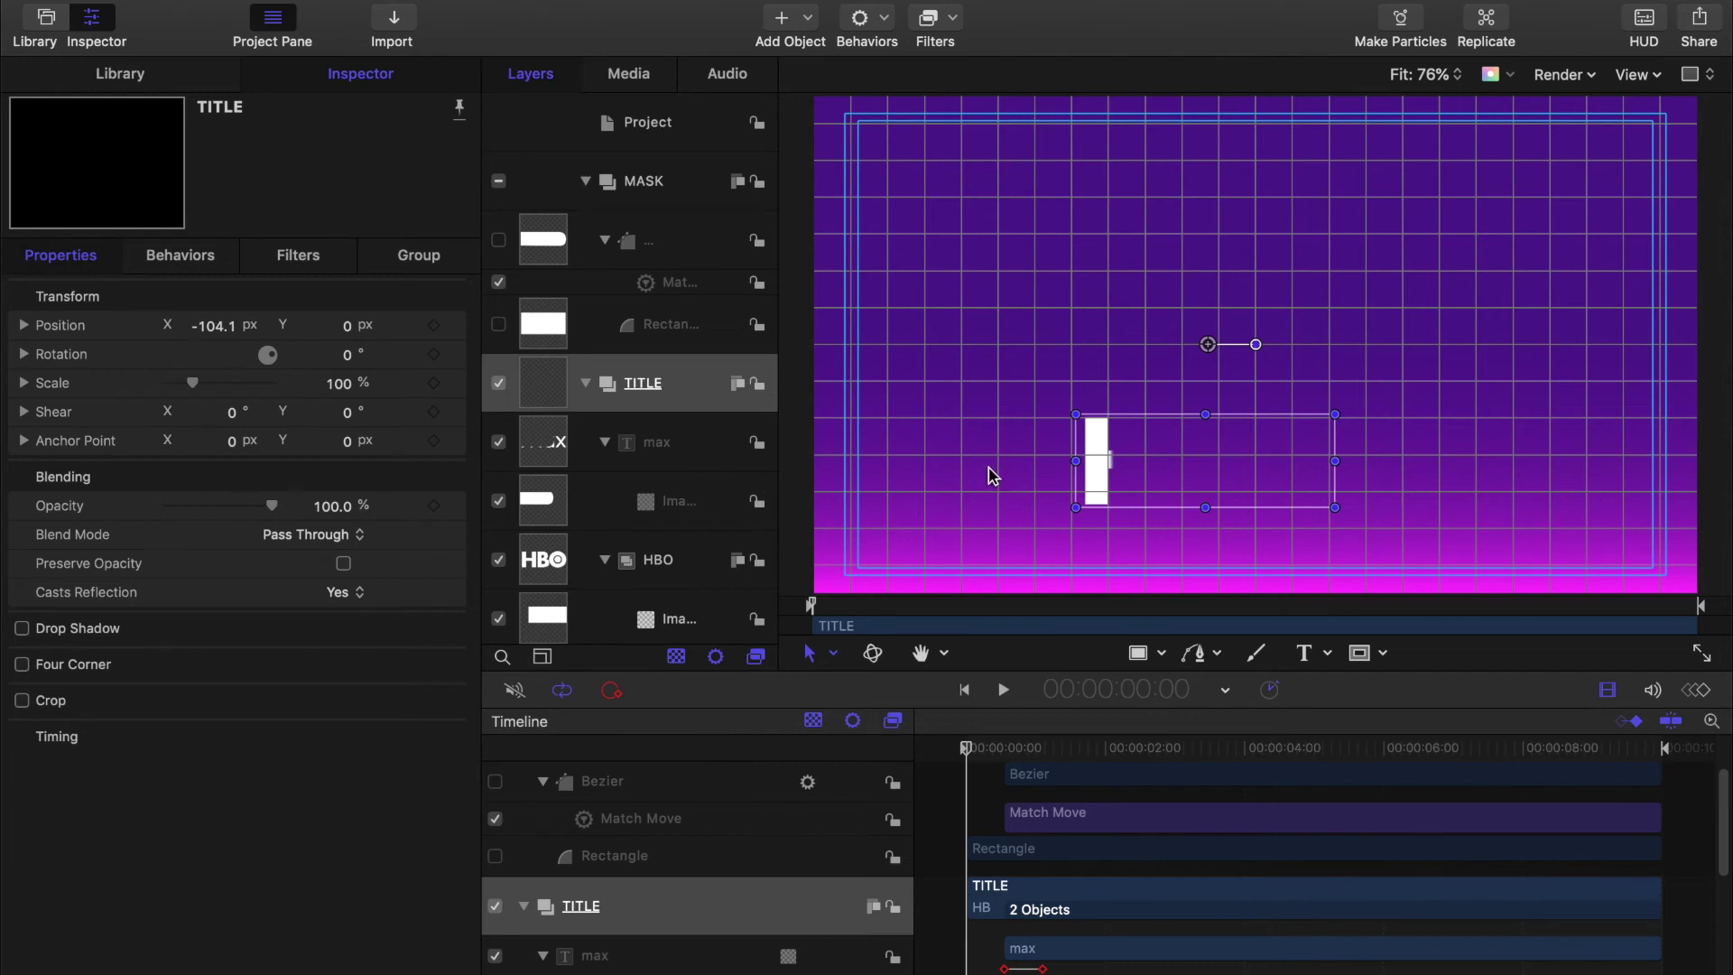
left_click(553, 331)
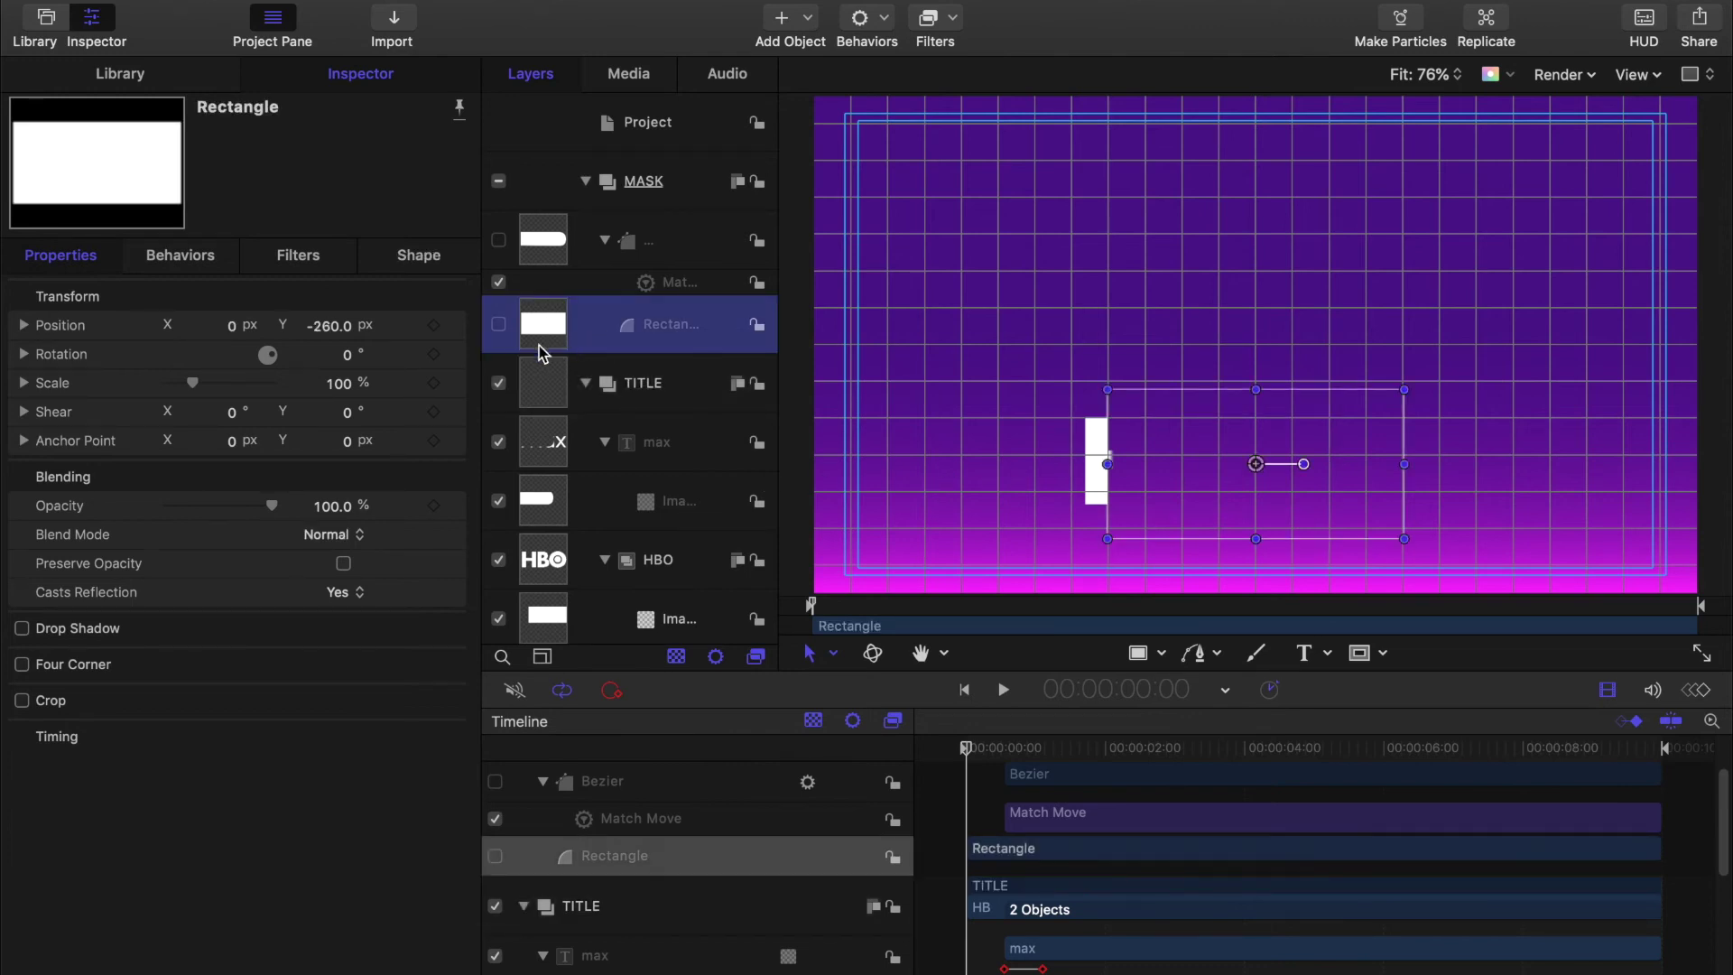
left_click_drag(232, 332, 207, 333)
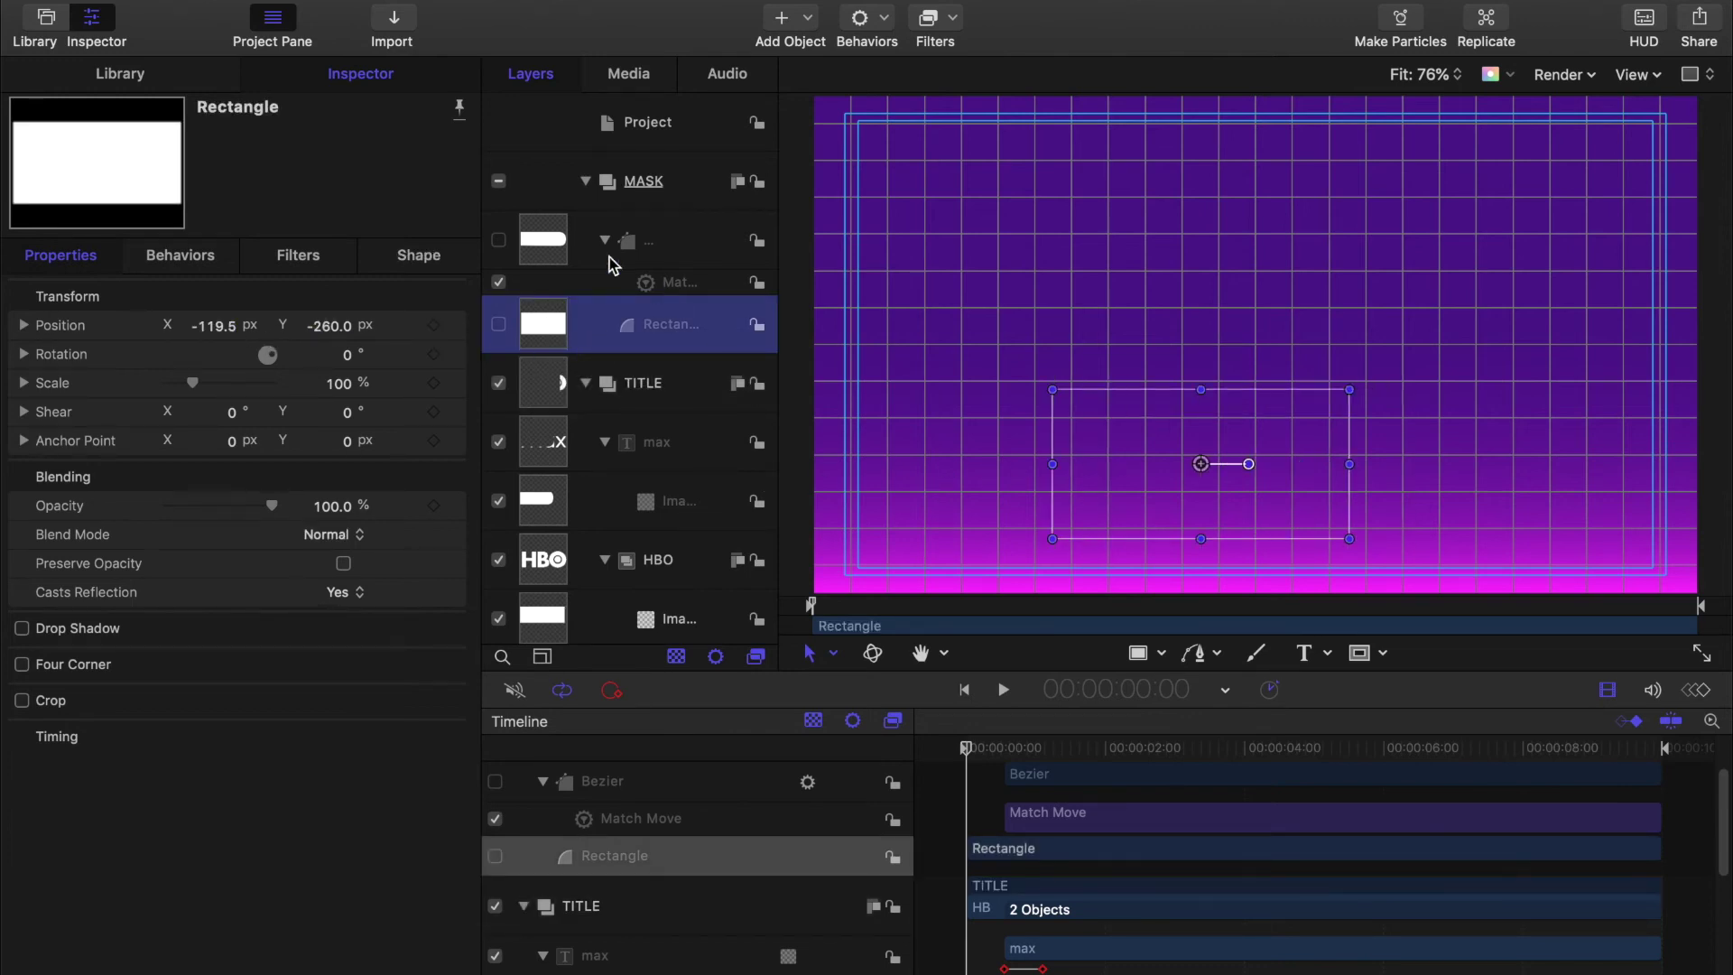
Step: Collapse the MASK and TITLE groups and play the logo animation from the start
left_click(586, 182)
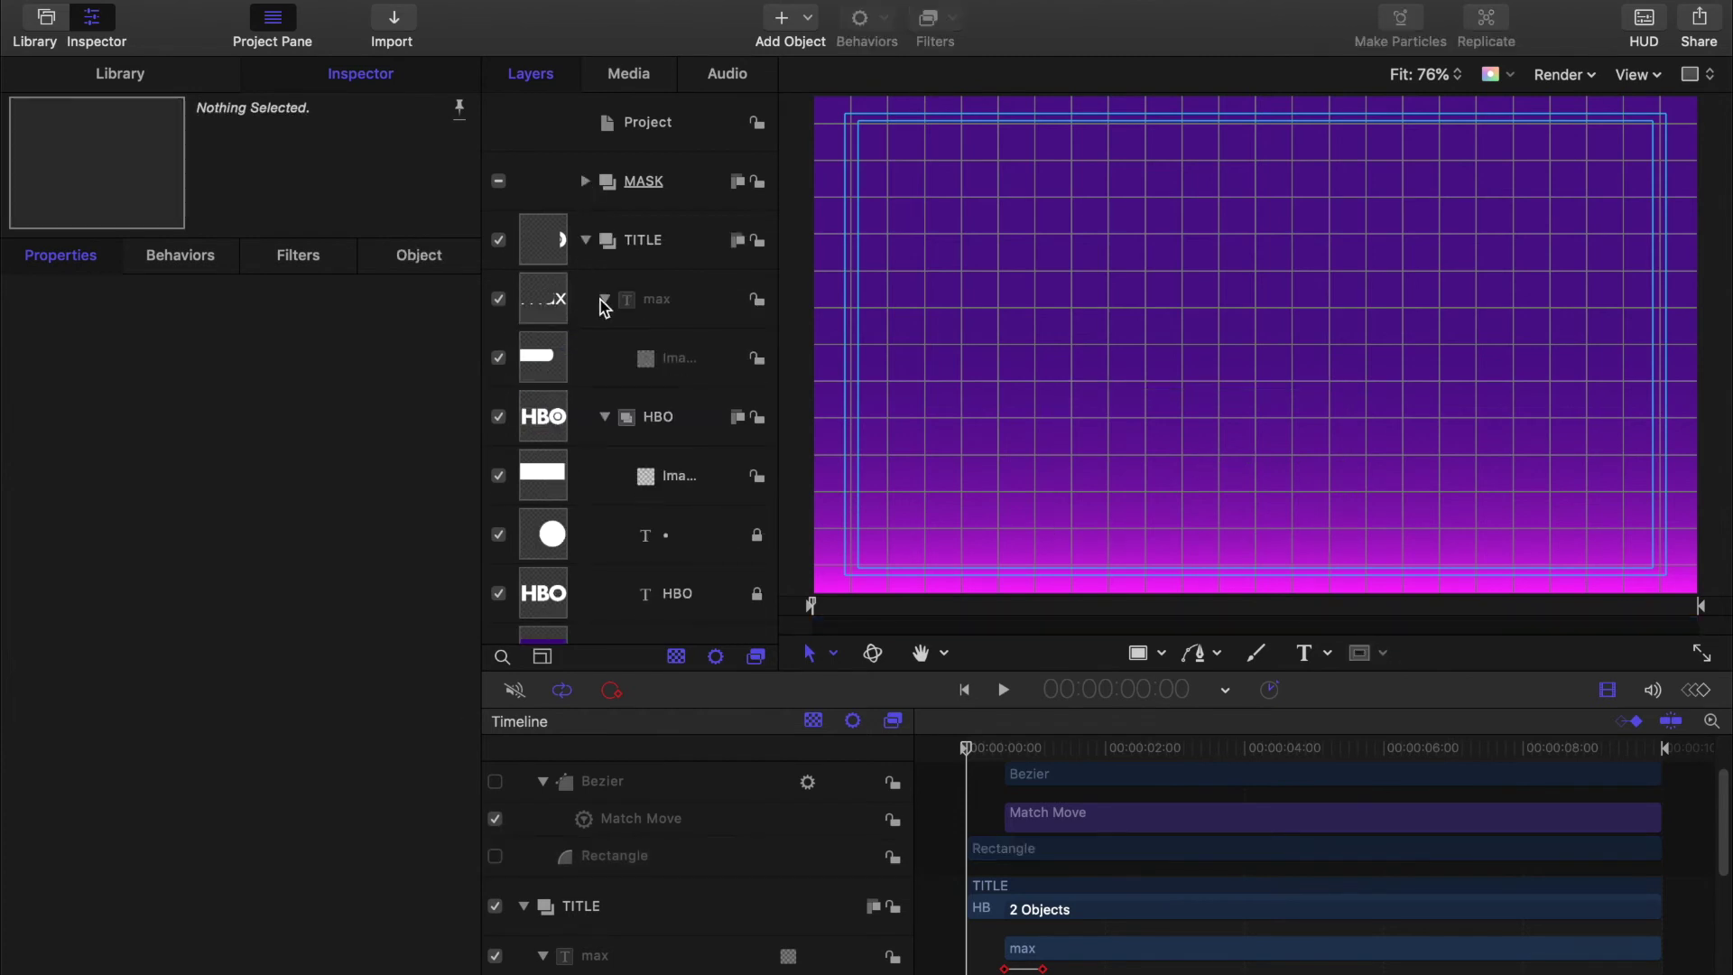
left_click(585, 240)
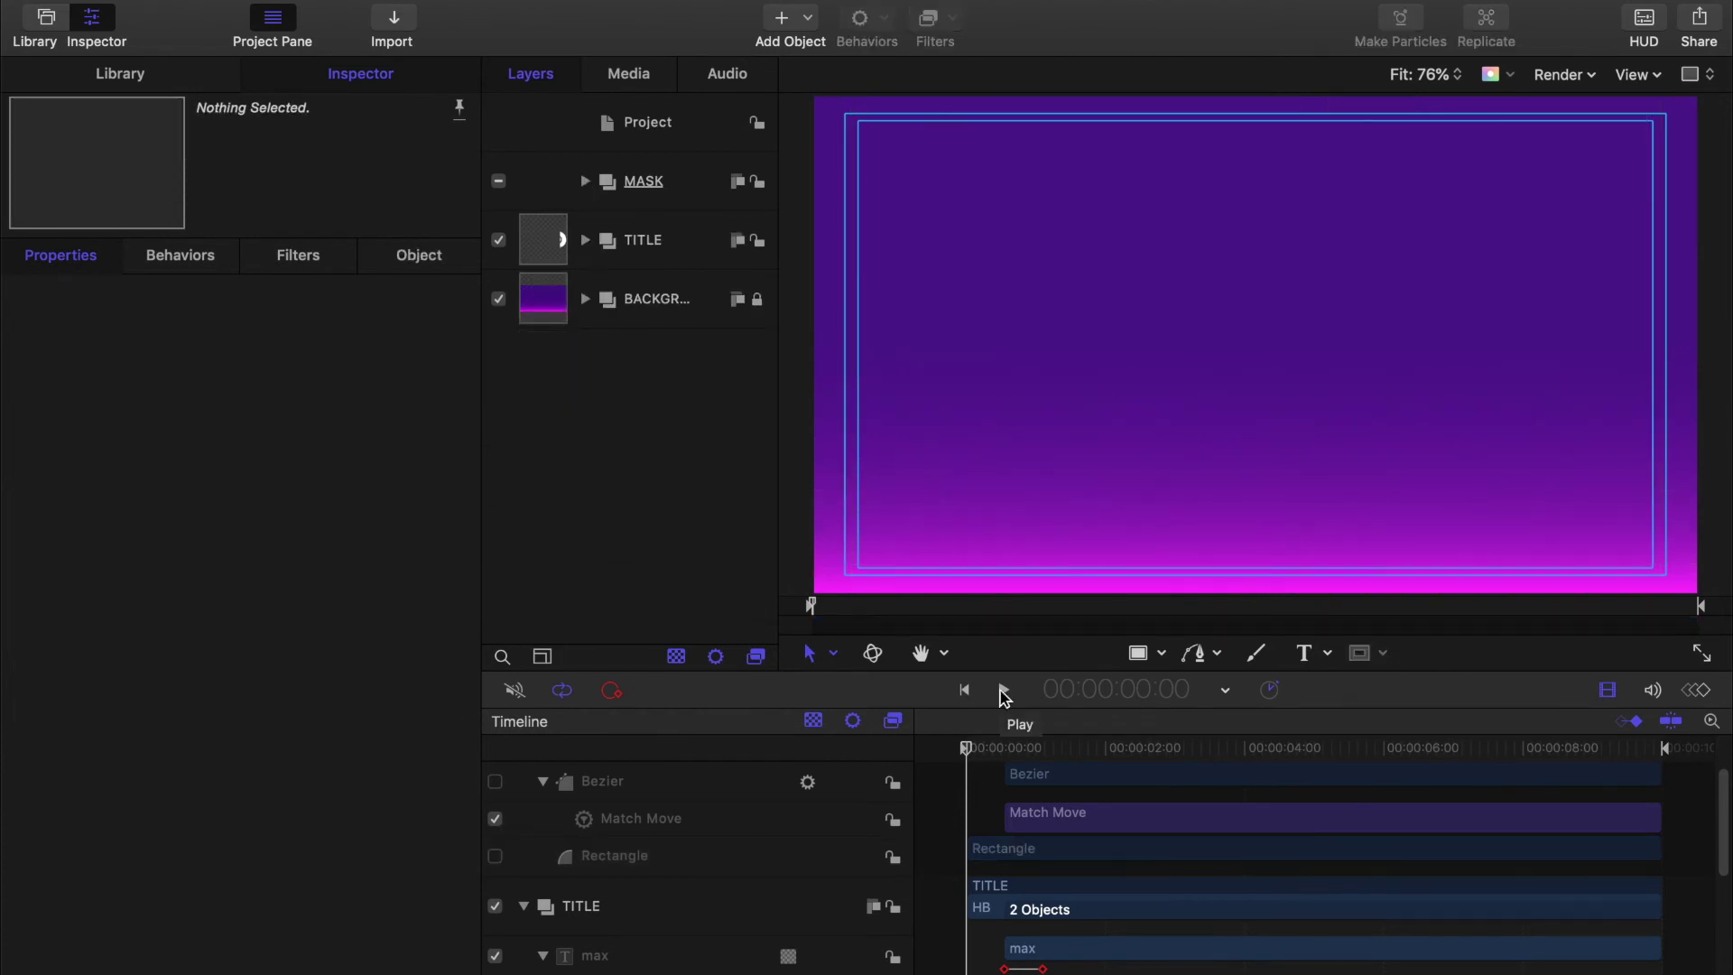
left_click(1004, 692)
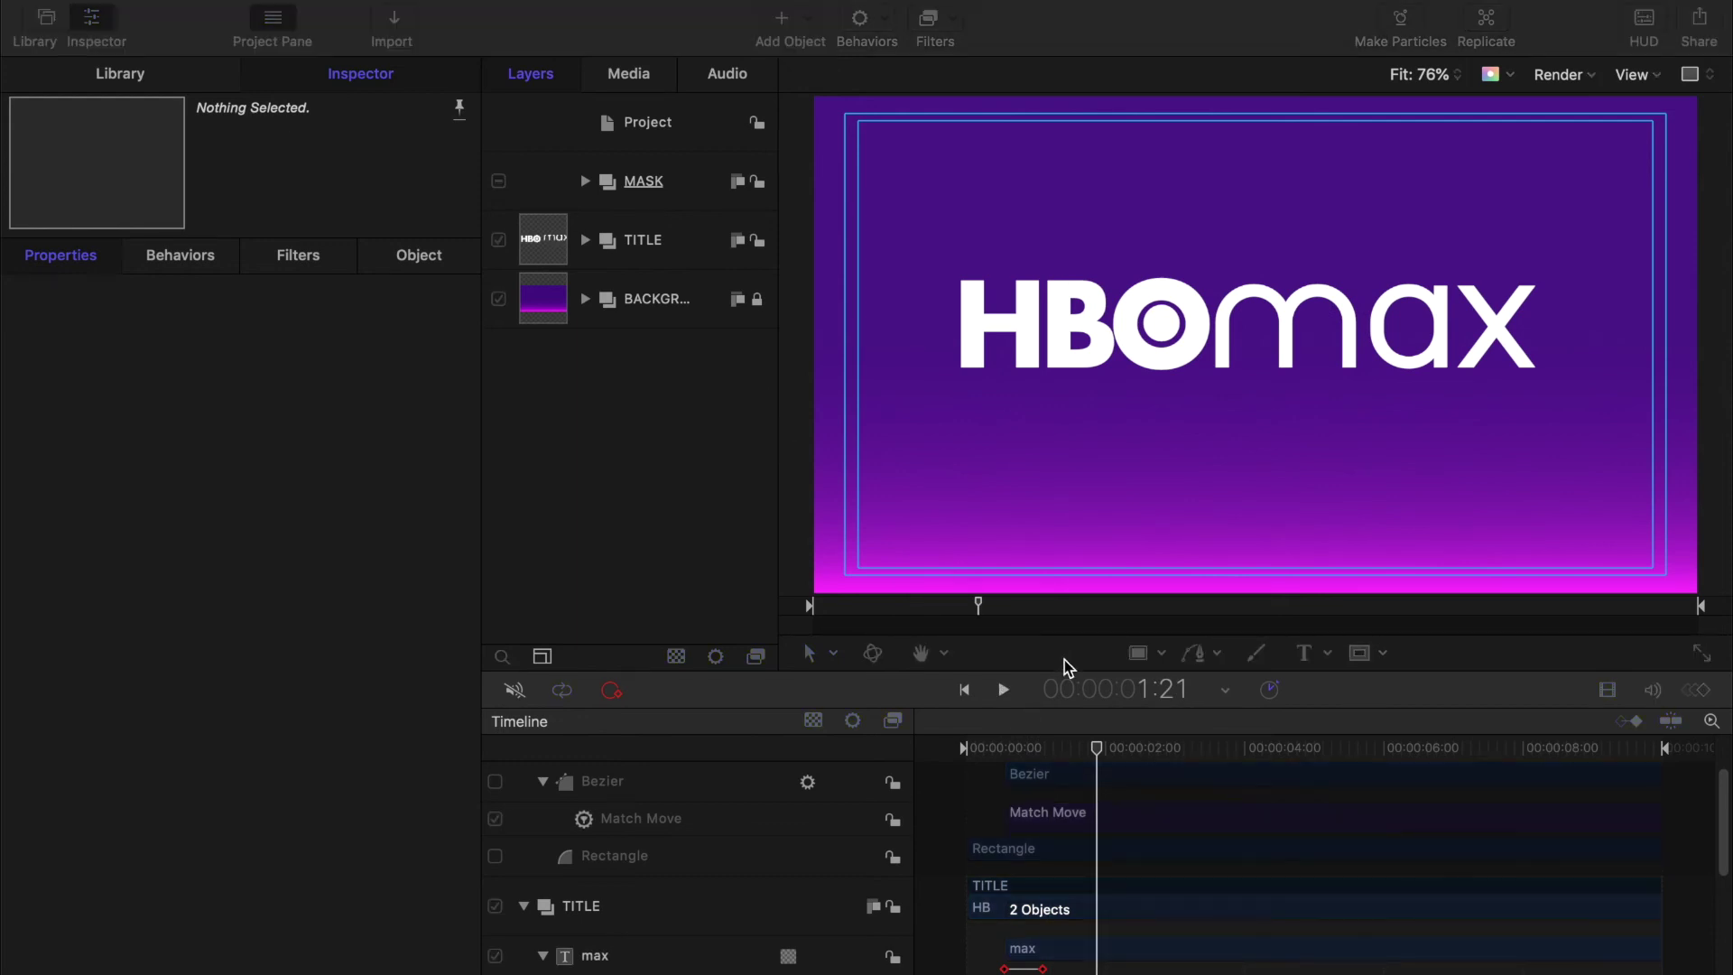
Step: Add a Clouds generator to the MASK group, starting at 1:06
left_click(1098, 755)
left_click(1067, 749)
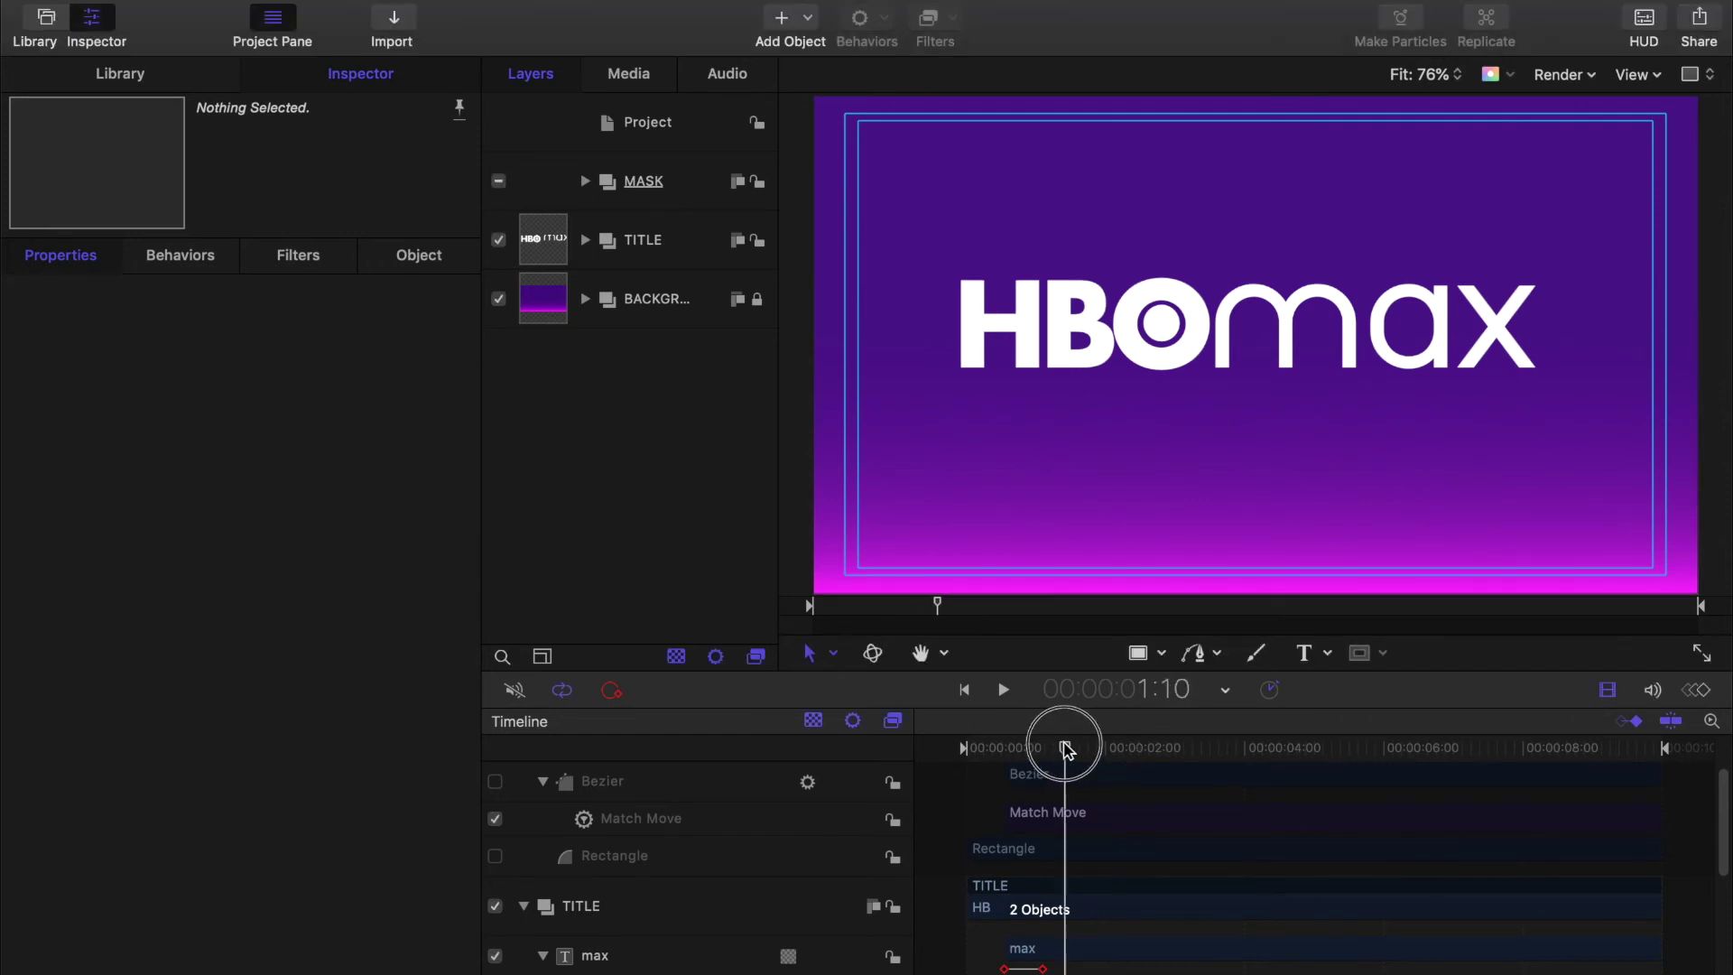
mouse_move(1067, 749)
left_mouse_down()
mouse_move(963, 748)
mouse_move(1074, 748)
mouse_move(966, 743)
mouse_move(1055, 749)
left_mouse_up()
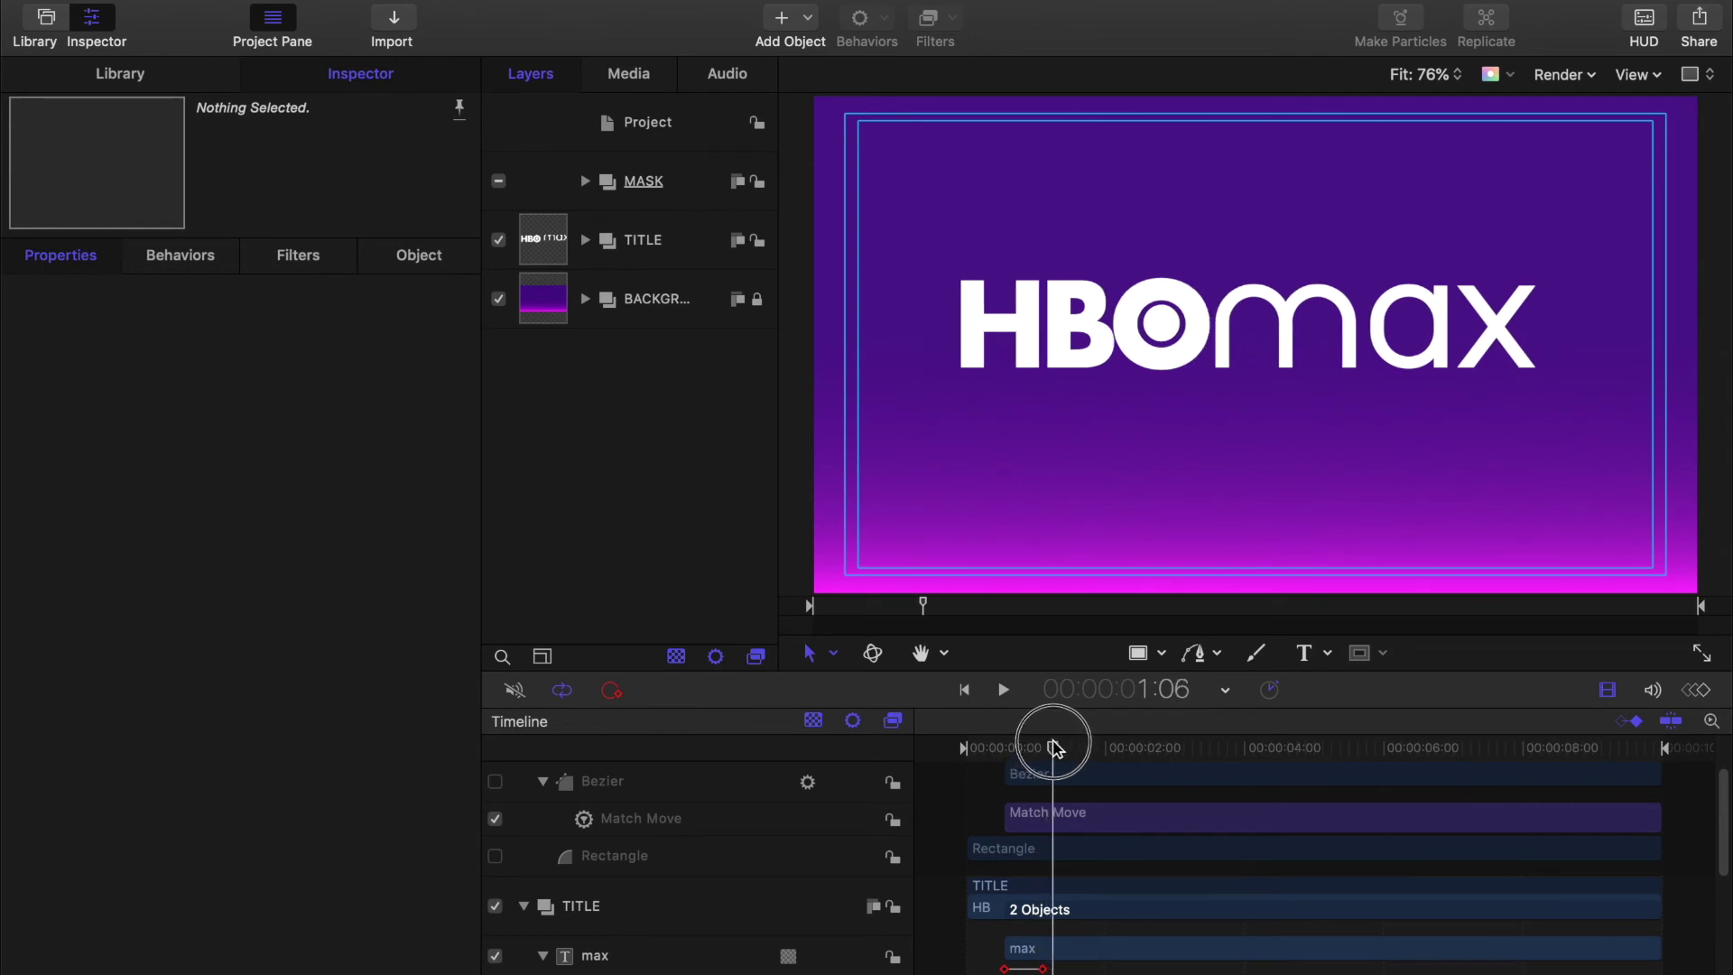
left_click(584, 183)
left_click(683, 183)
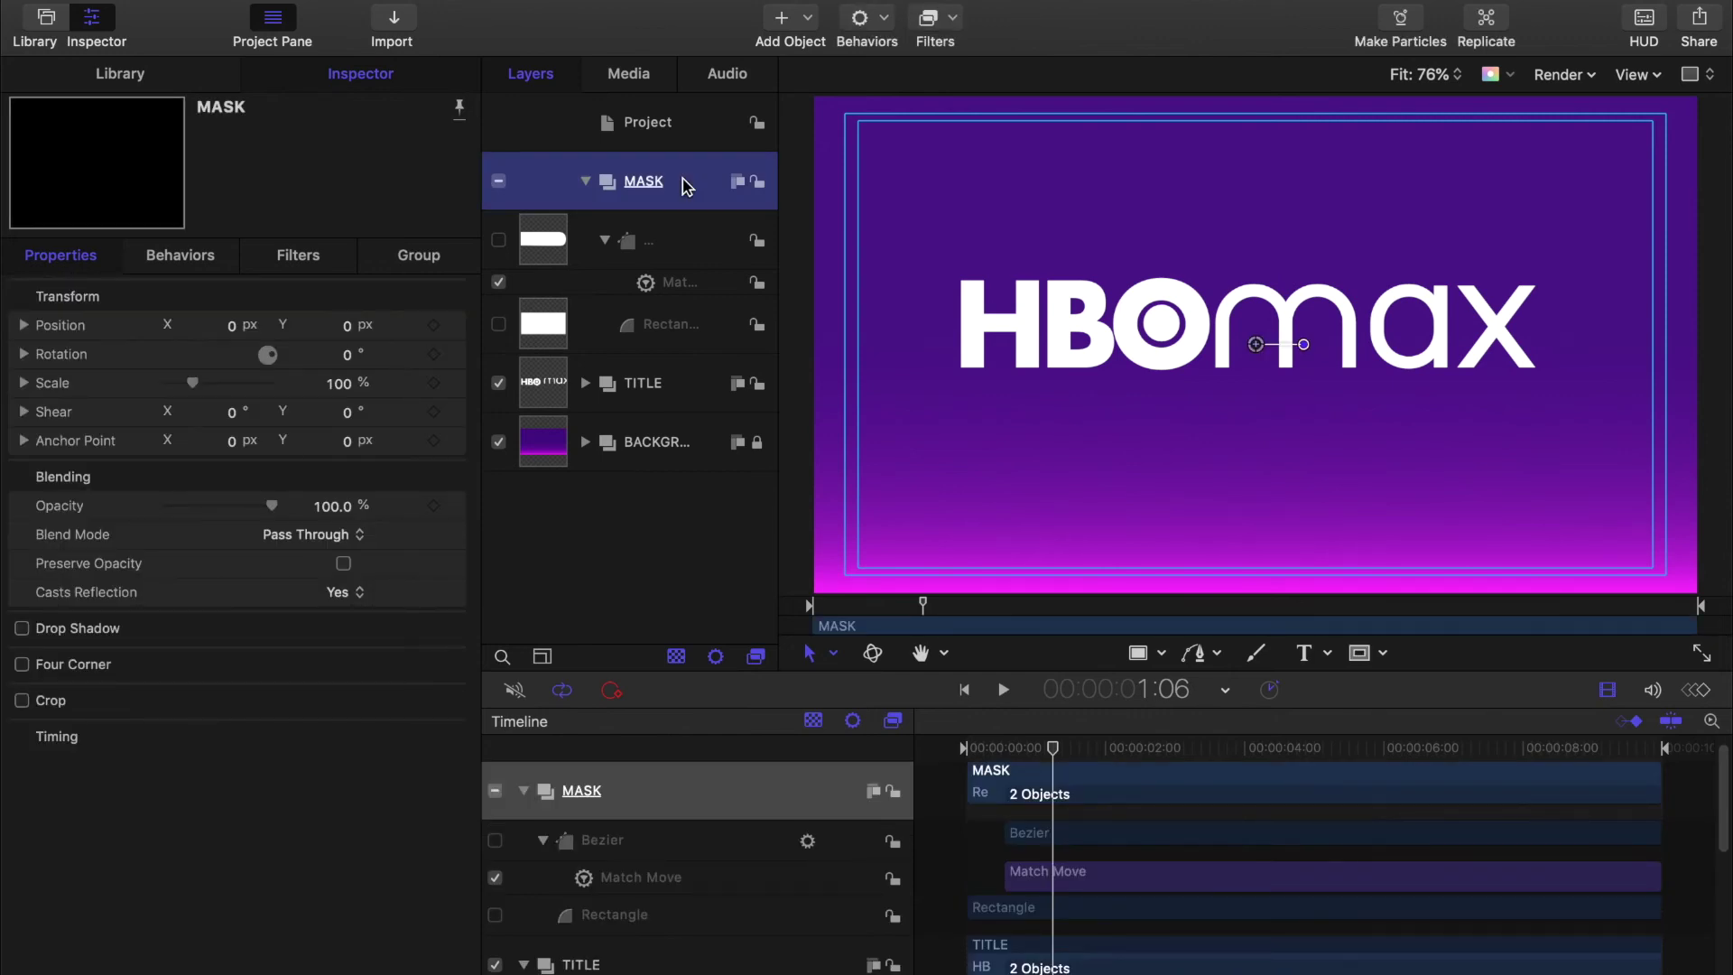
left_click(384, 81)
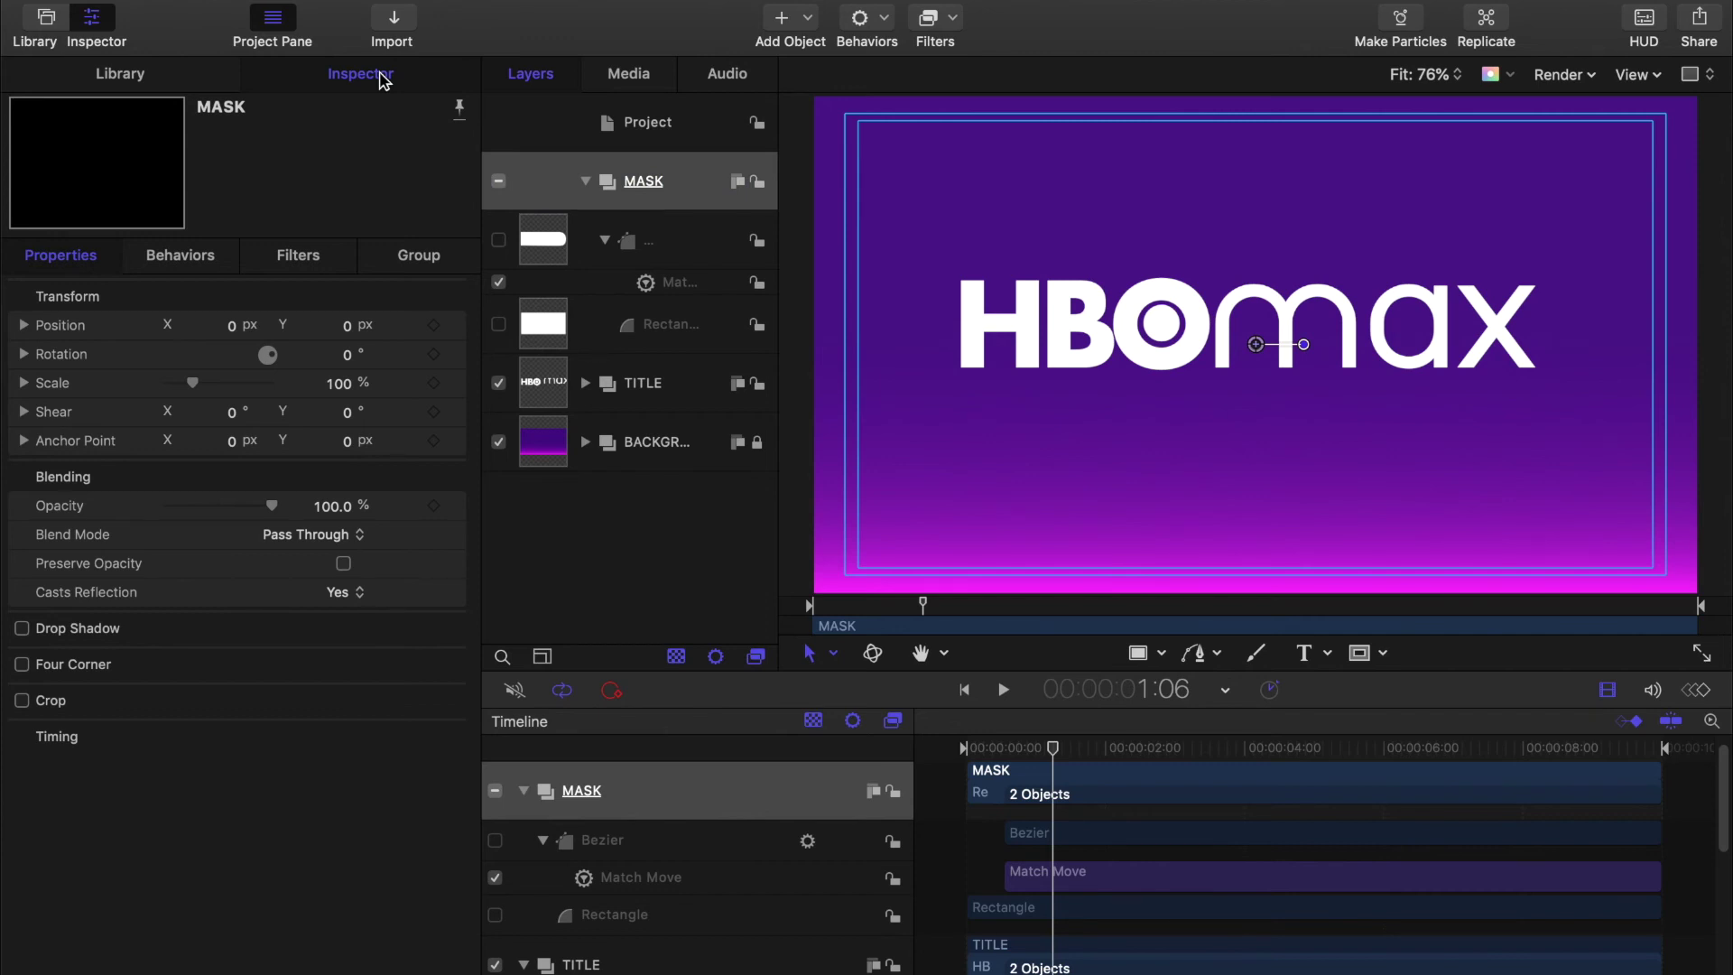
left_click(149, 77)
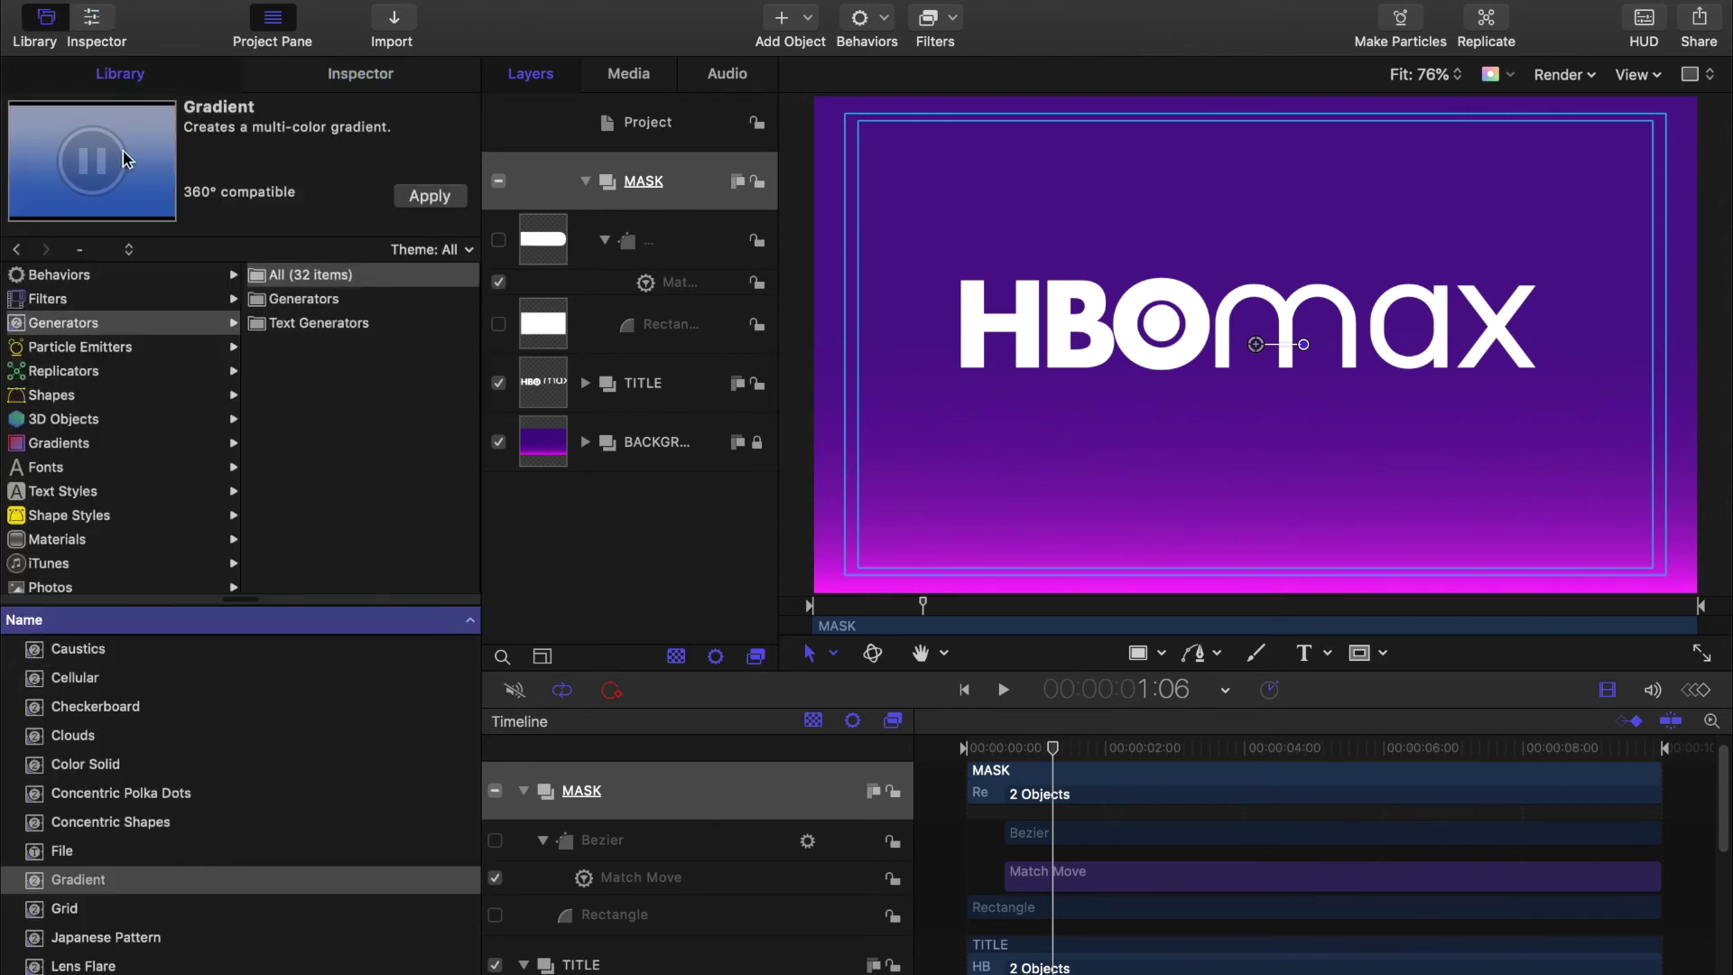
left_click(18, 325)
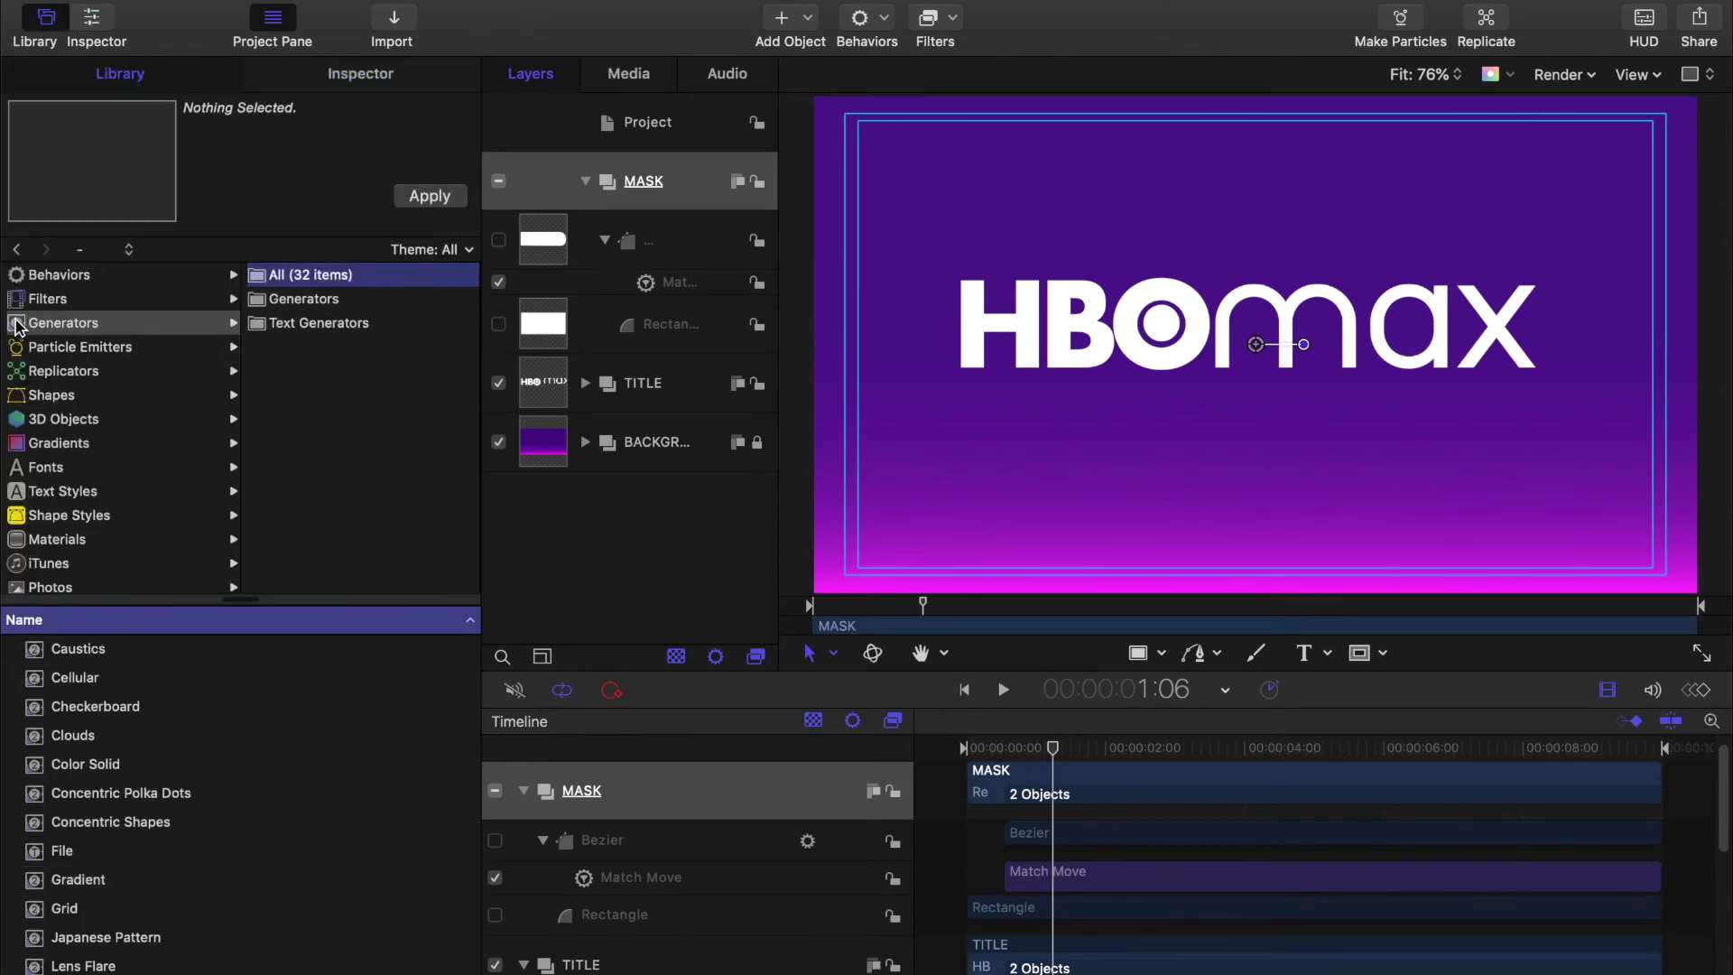
left_click(41, 740)
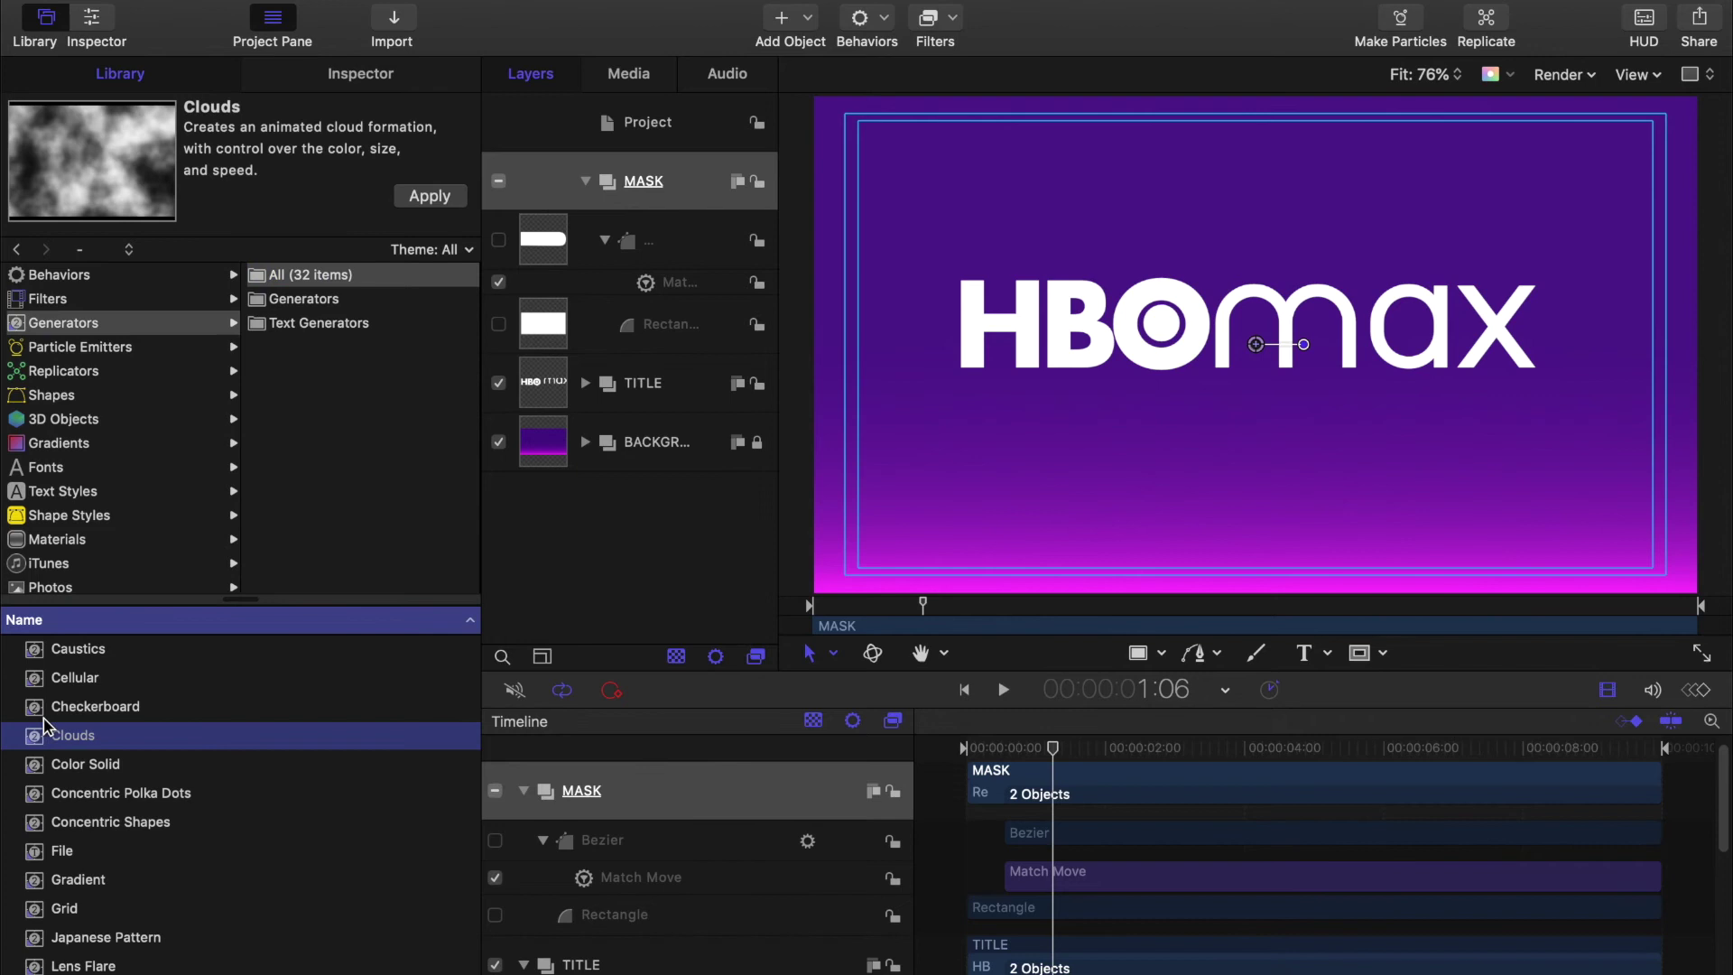
left_click(432, 197)
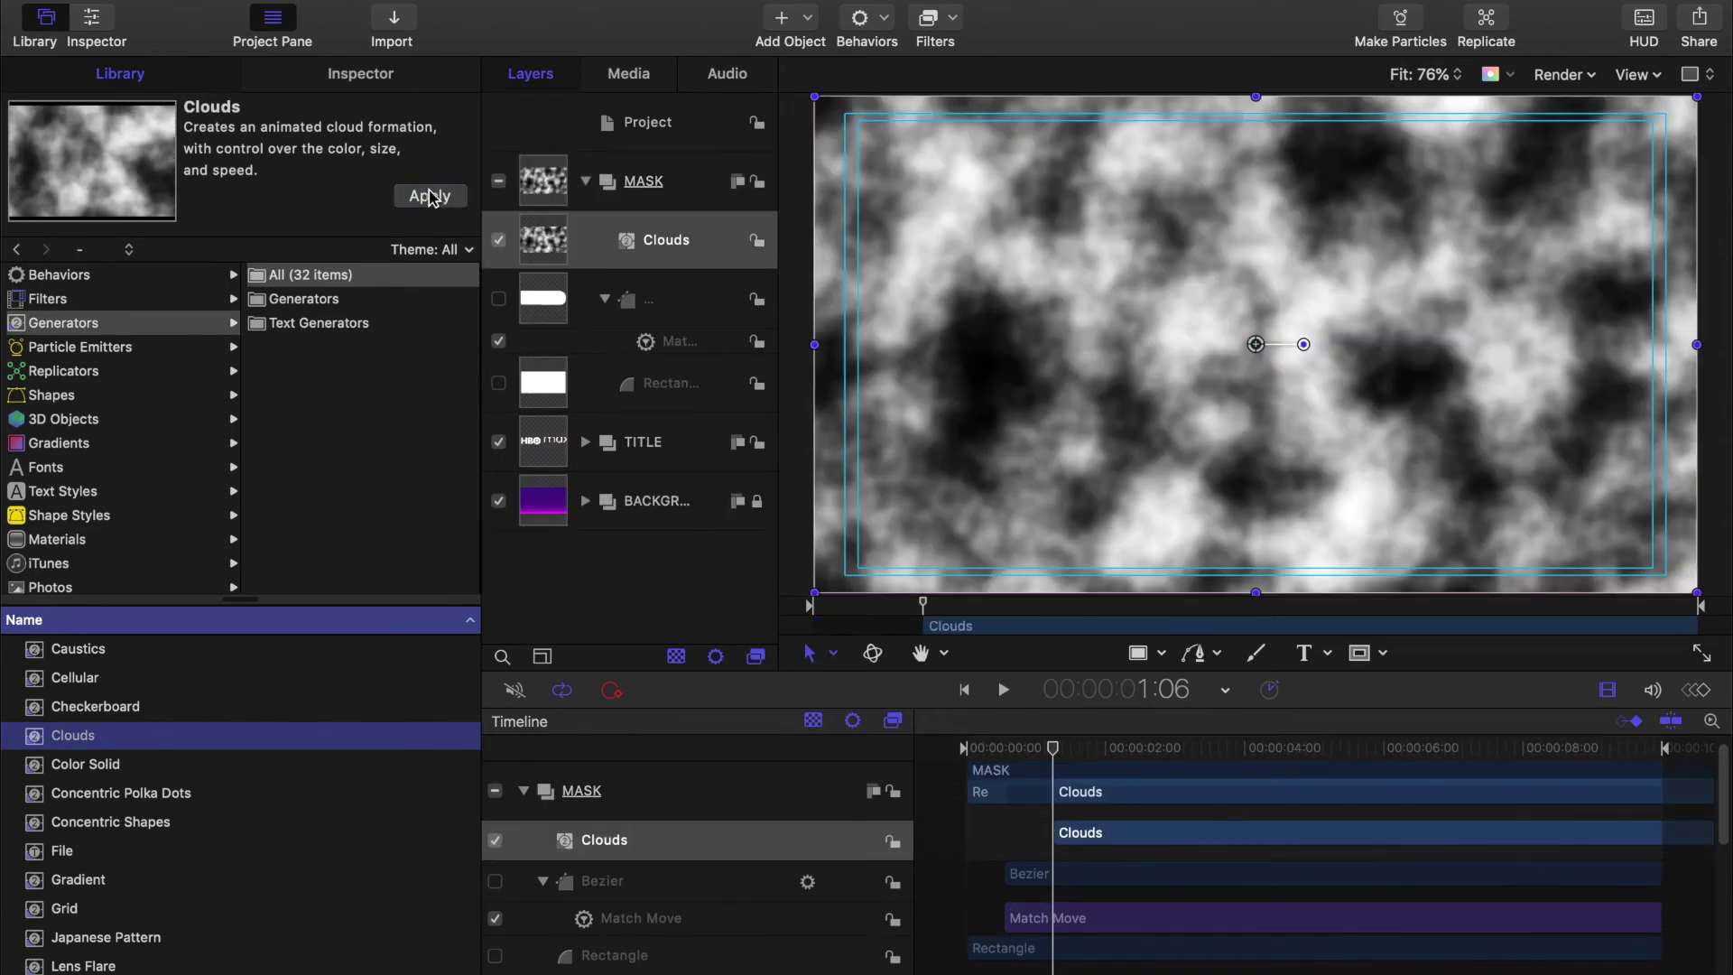
Step: Set the Clouds generator's speed to 0 and make both end colors of its gradient Eggplant
left_click(378, 75)
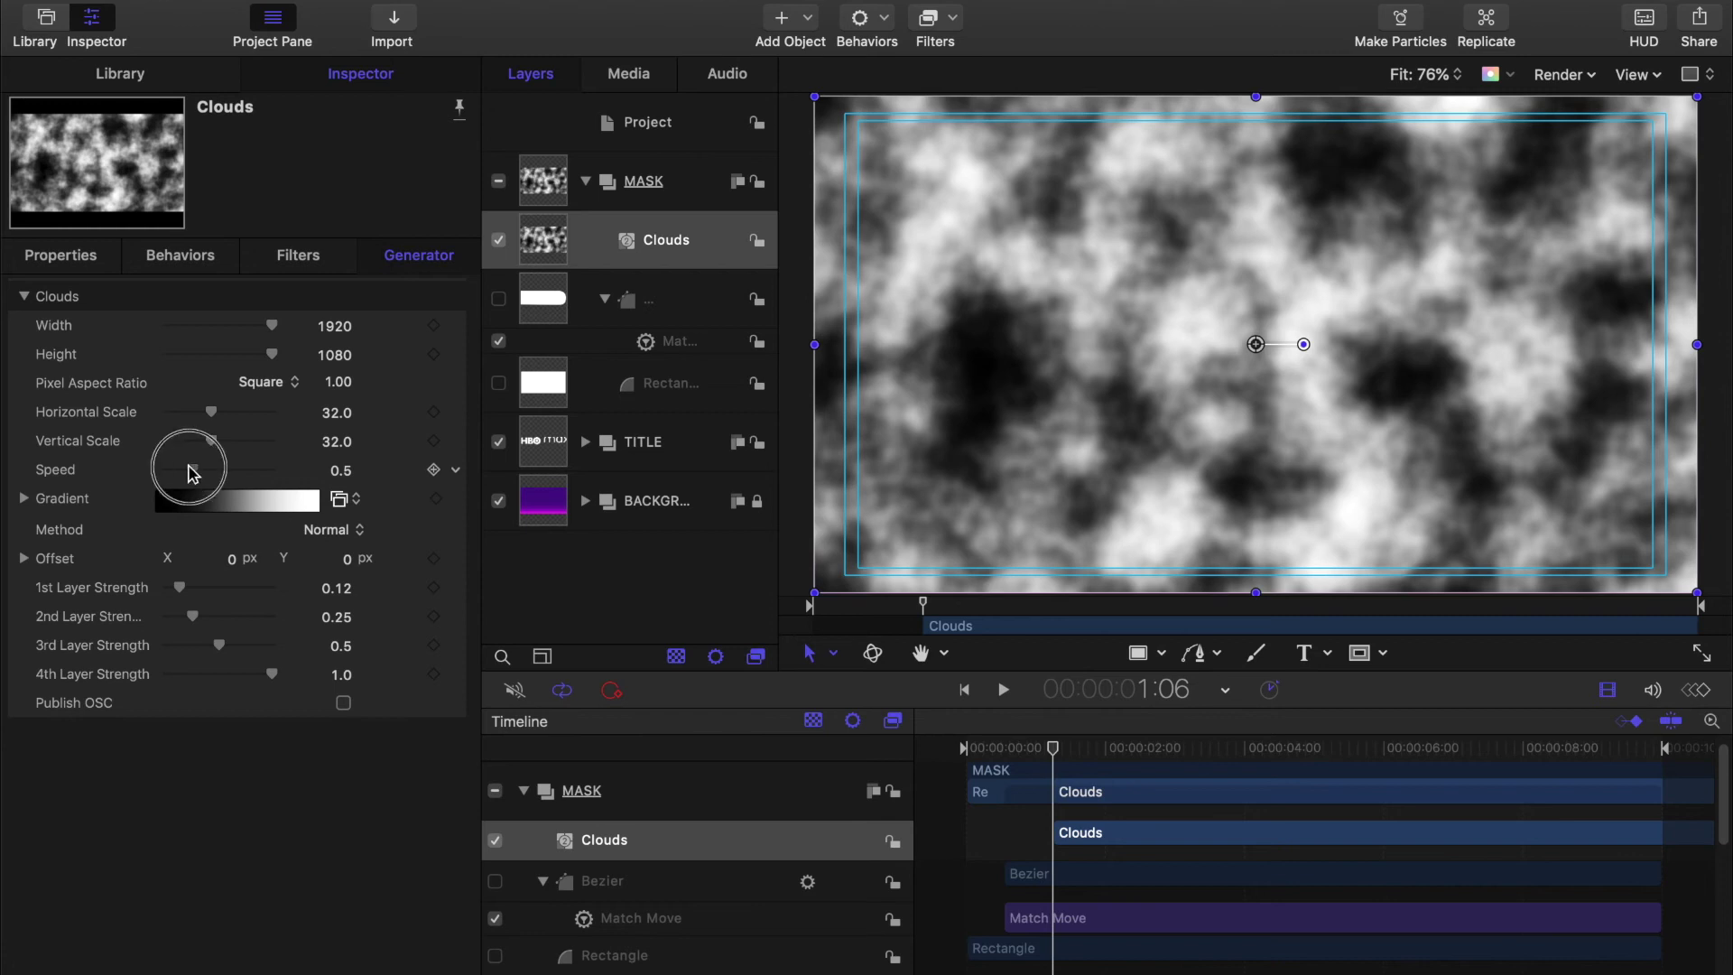
left_click_drag(192, 471, 109, 479)
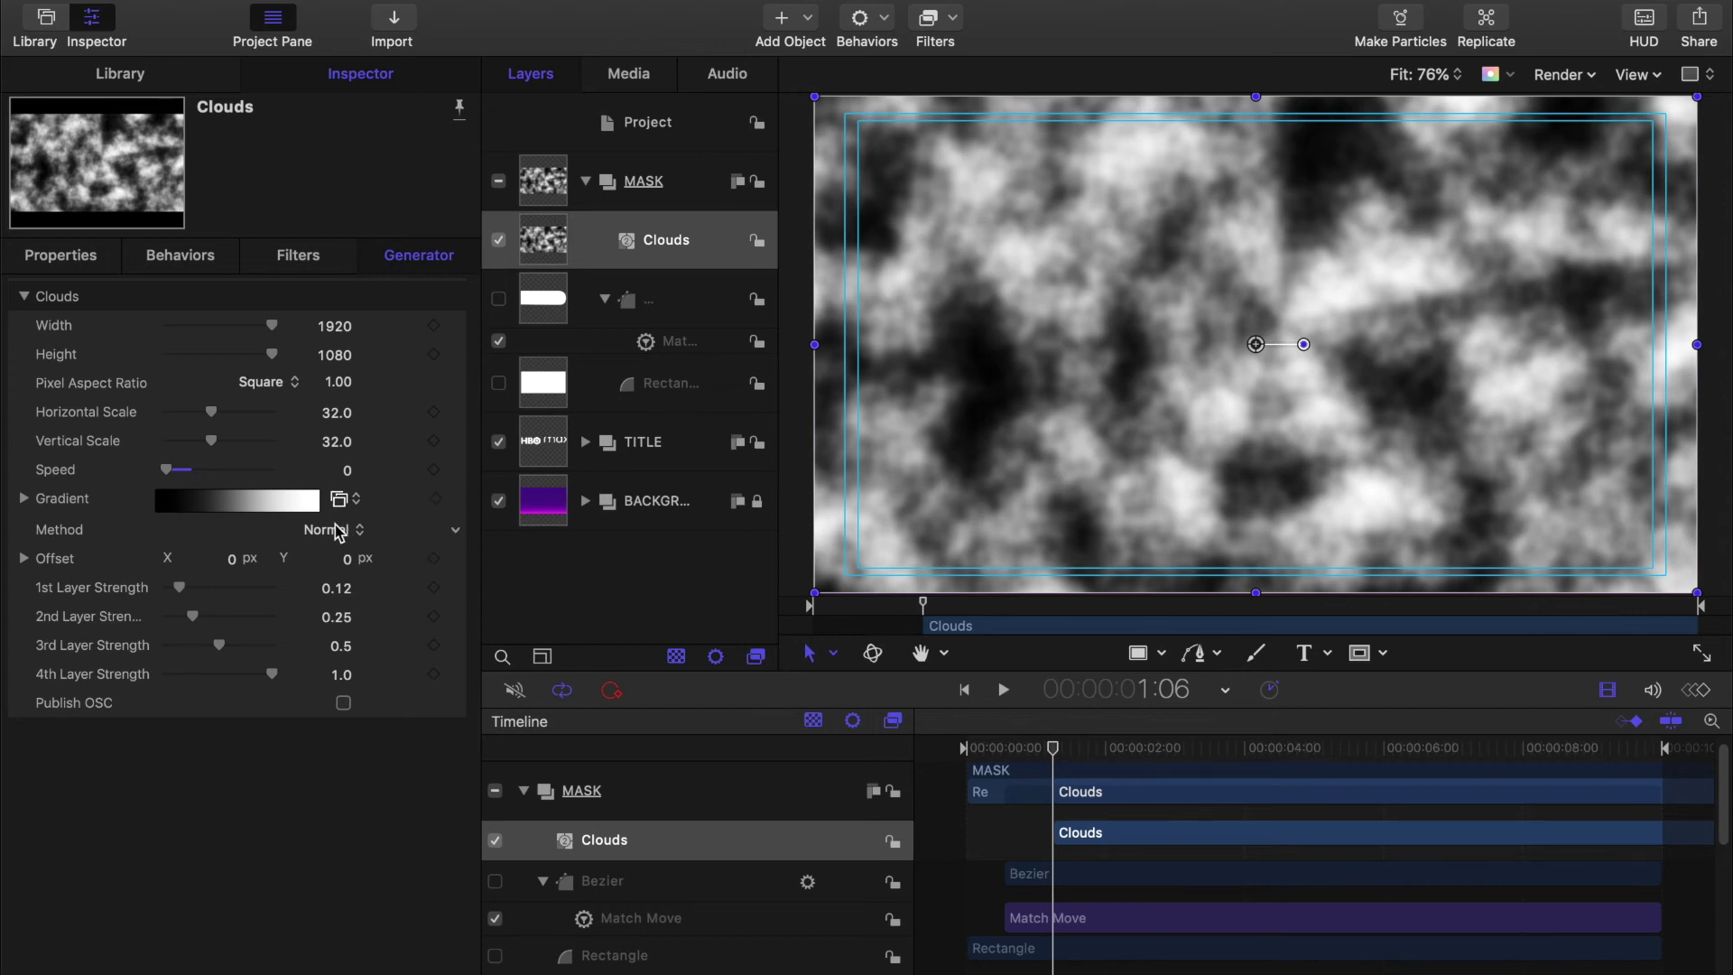
left_click(23, 503)
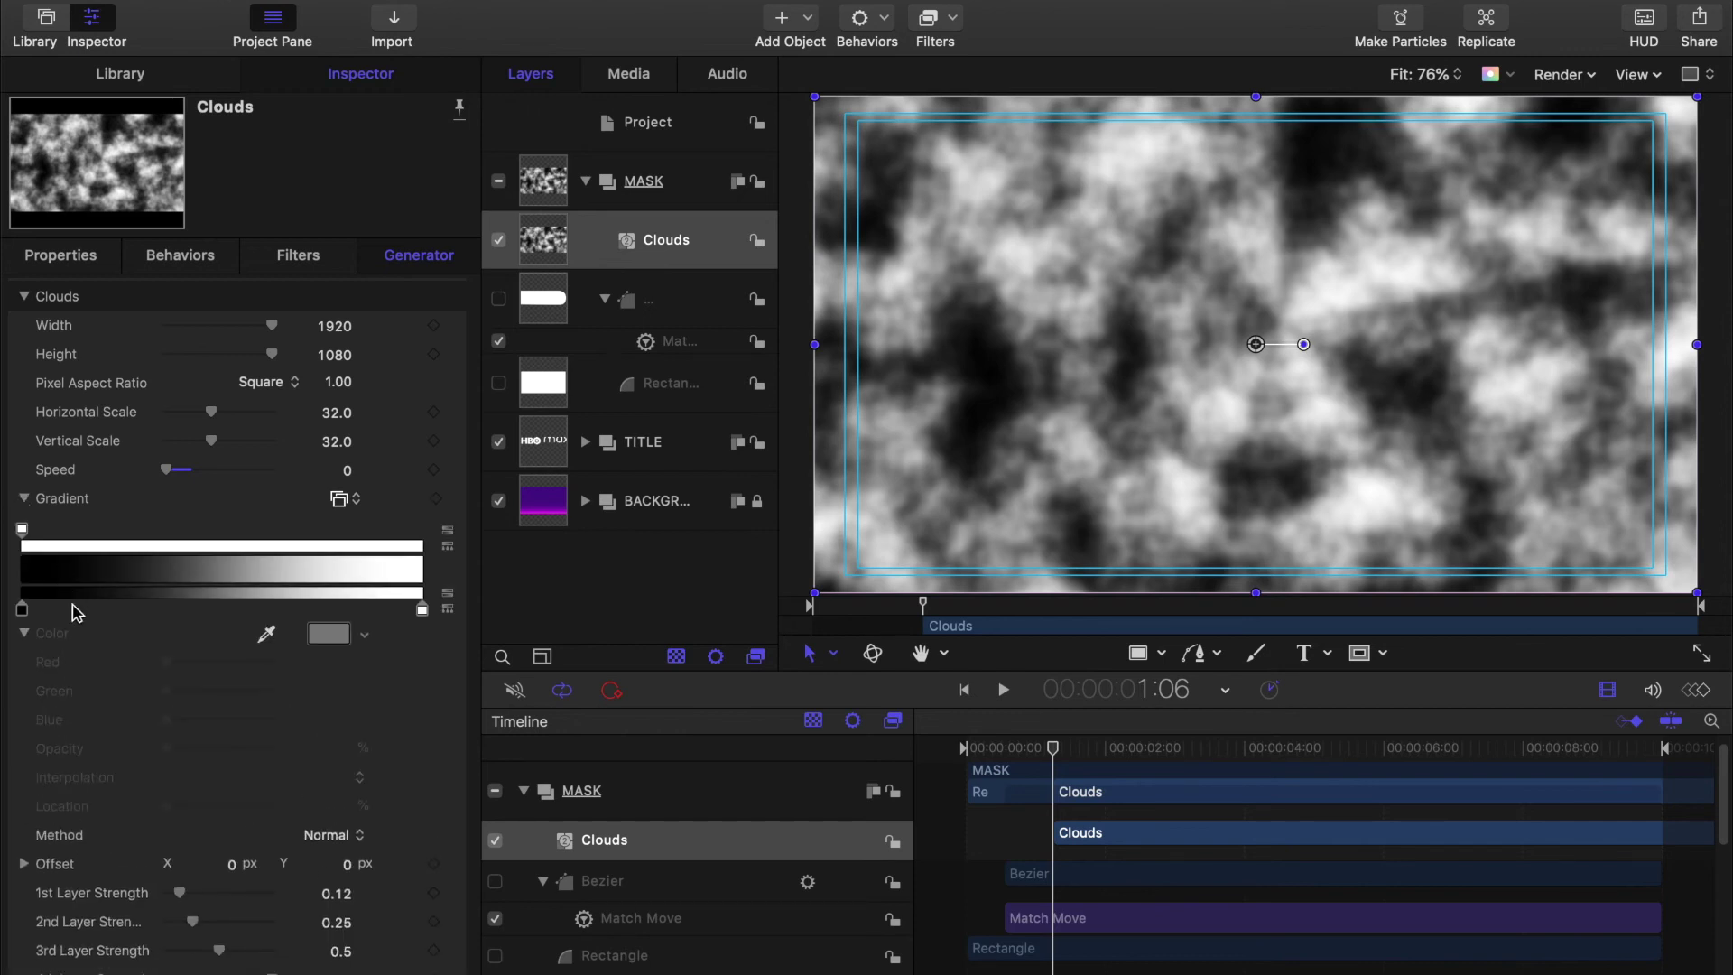
left_click(23, 611)
left_click(336, 639)
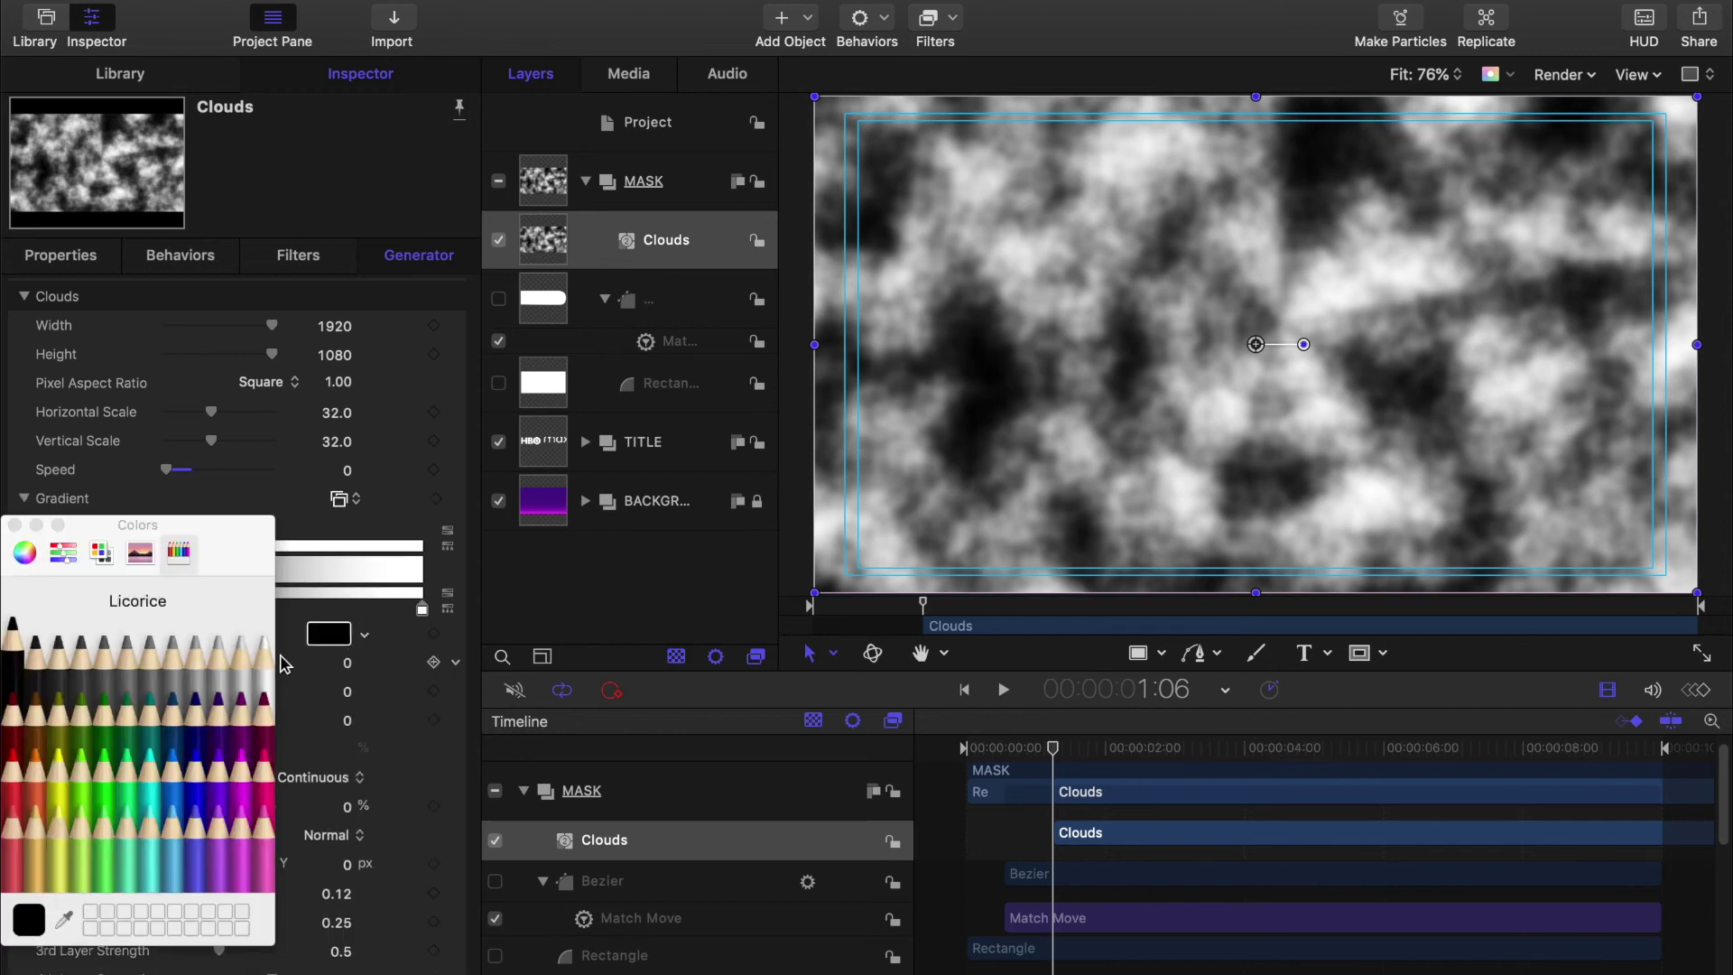
left_click(225, 715)
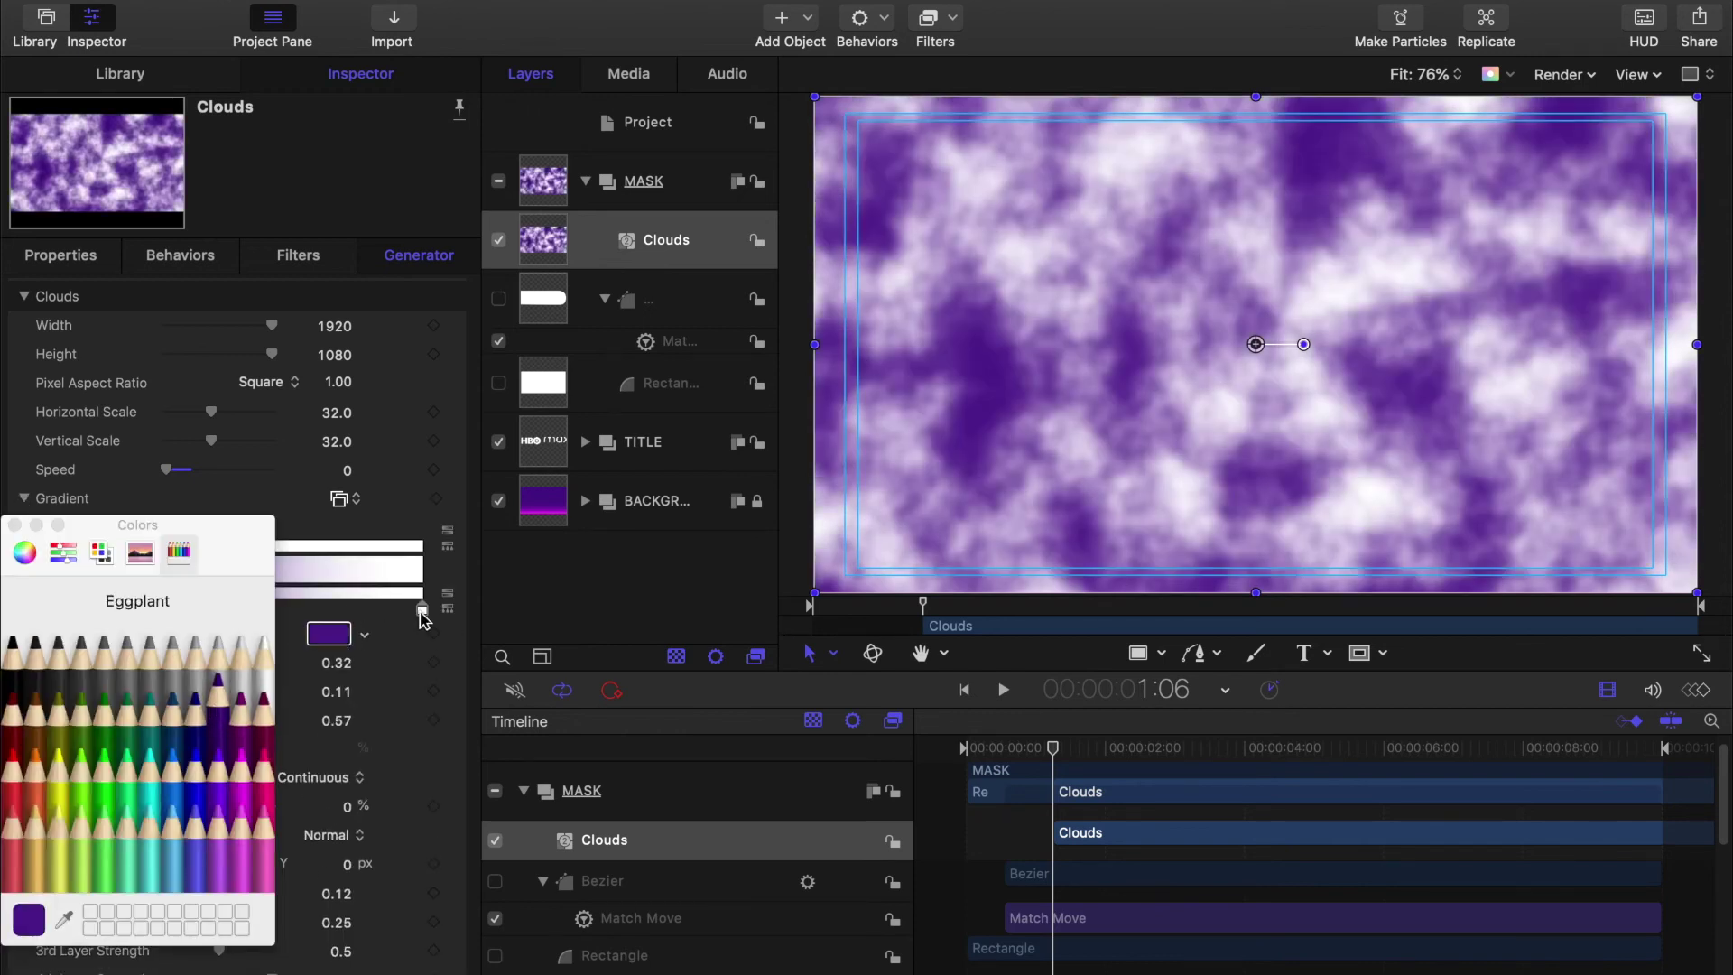
left_click(15, 524)
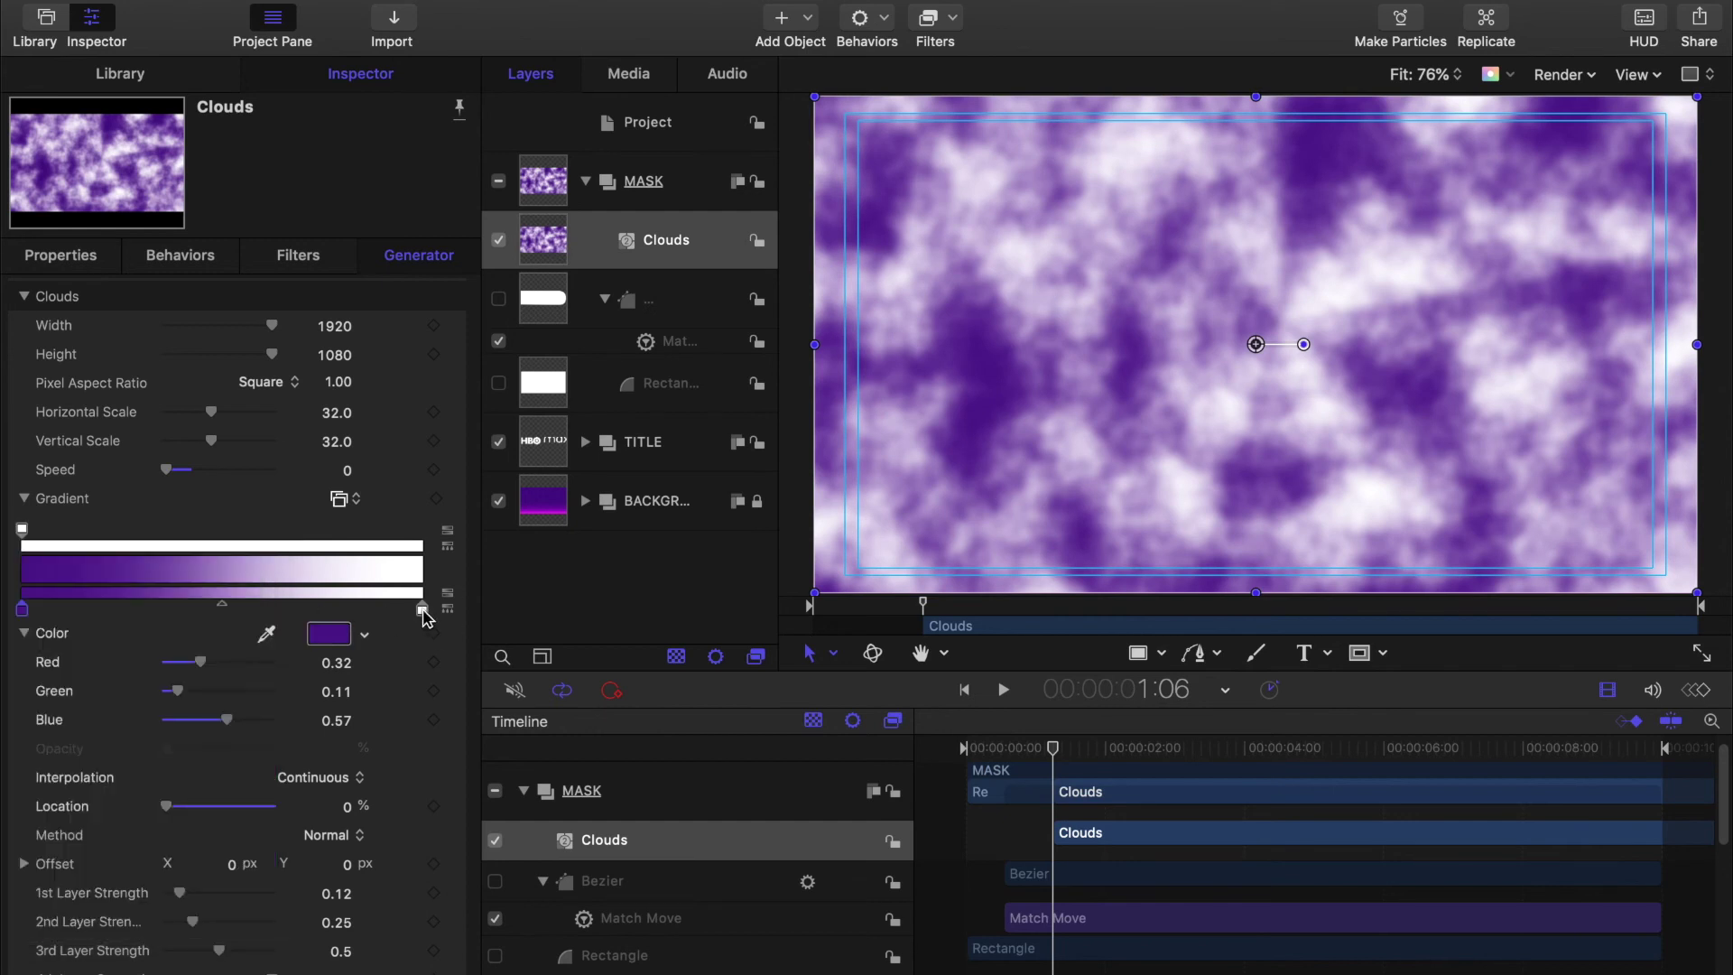
left_click(423, 611)
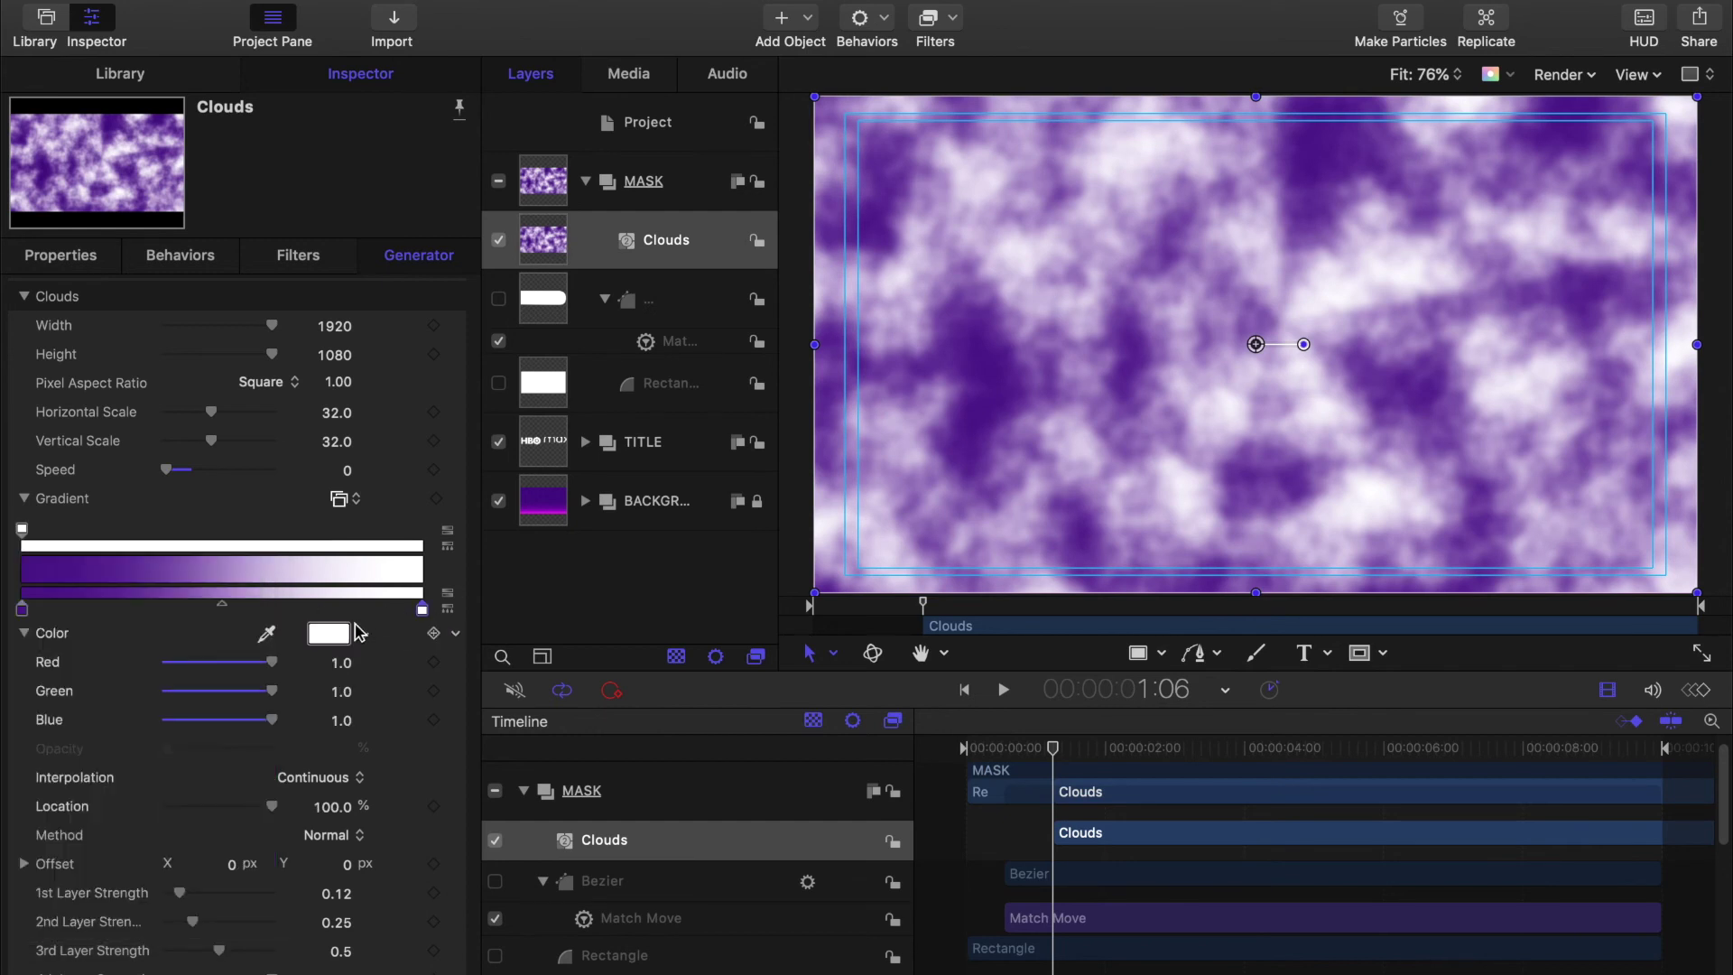
left_click(331, 634)
left_click(221, 602)
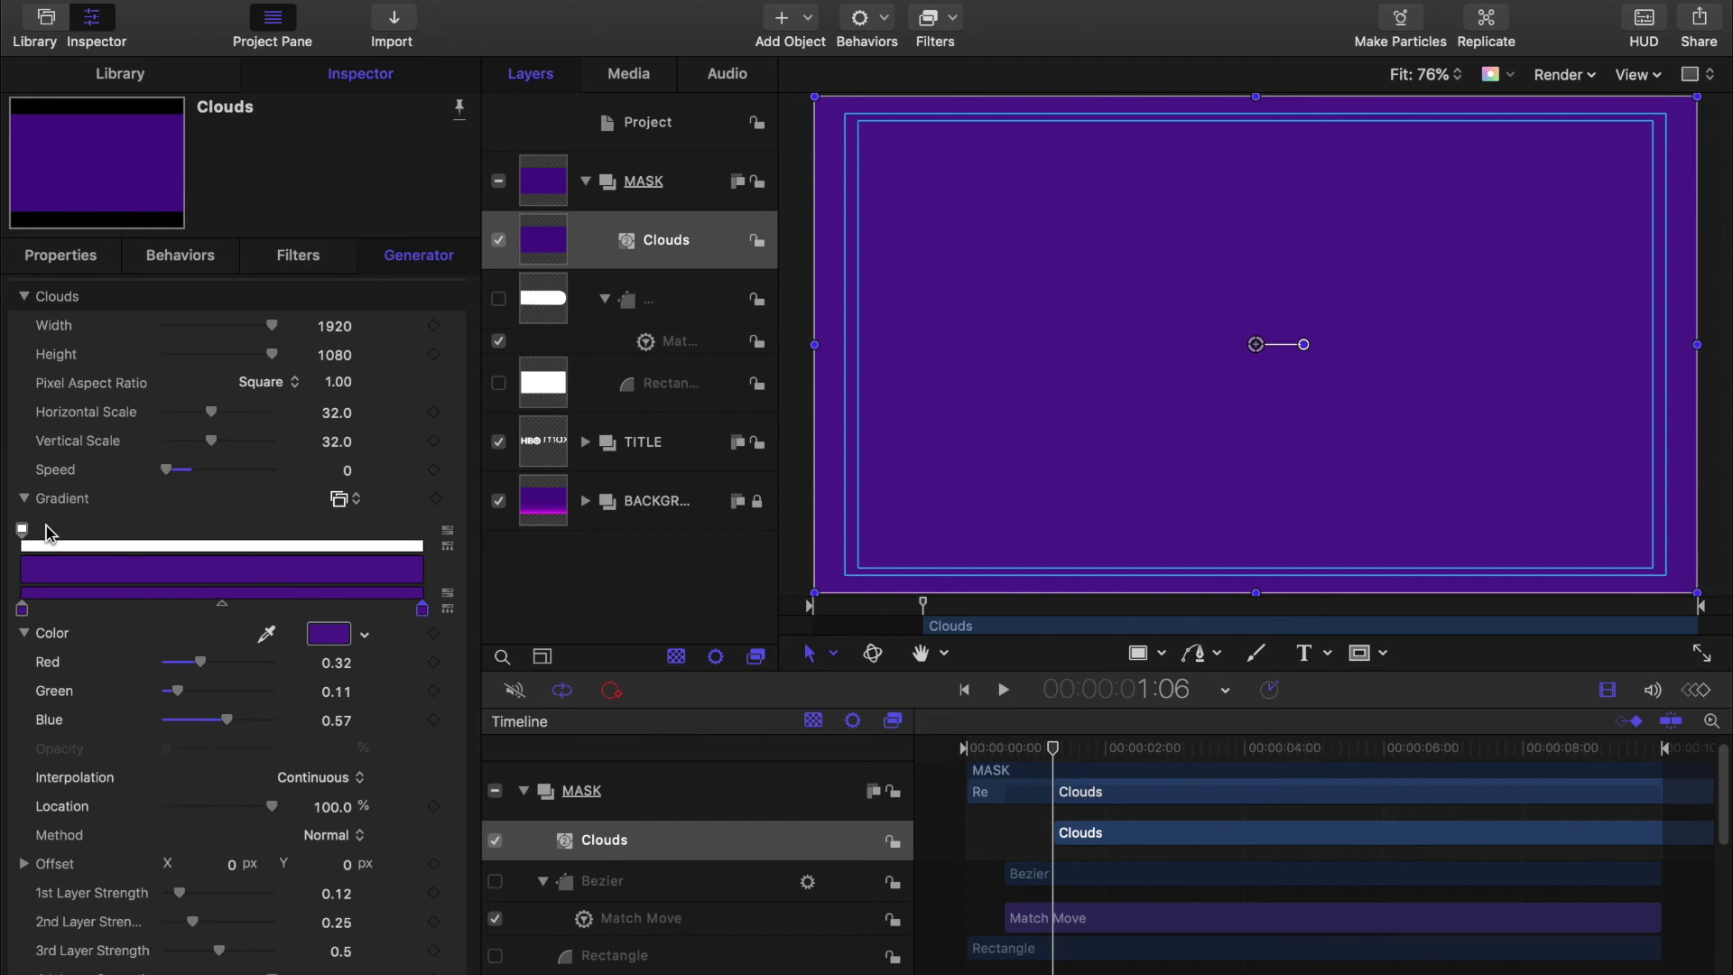
Step: Add a Sky color stop near the middle of the Clouds gradient, at about 49%
left_click(221, 601)
left_click(342, 636)
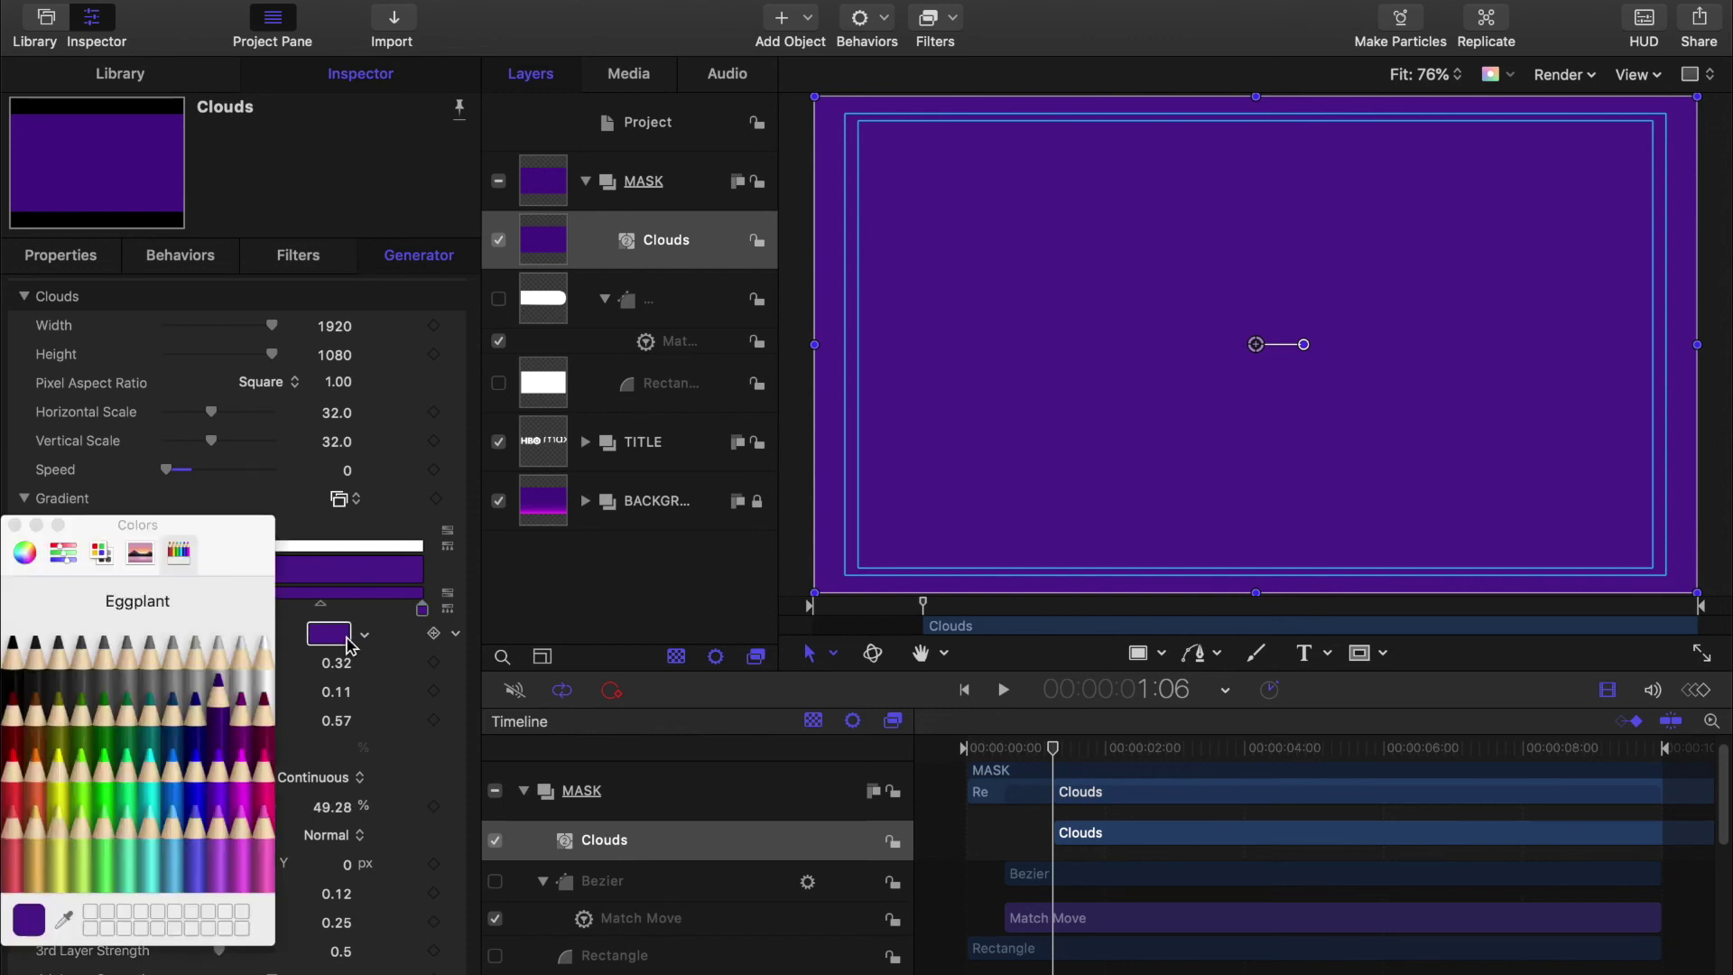
left_click(177, 841)
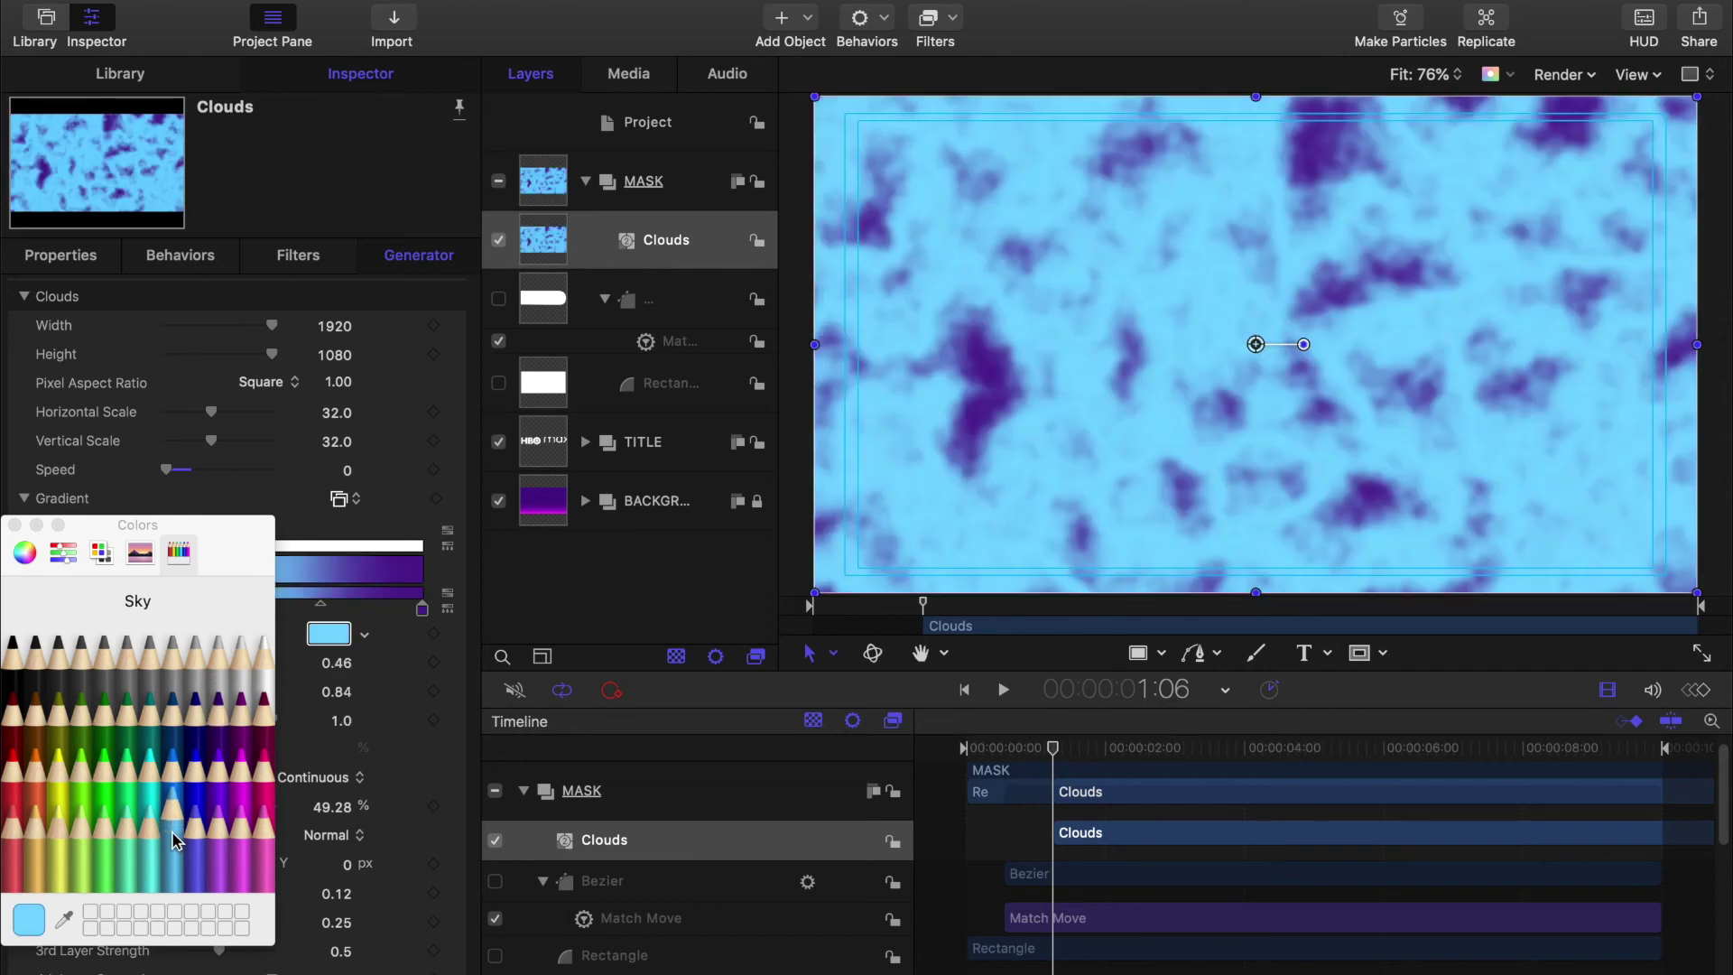
key("Escape")
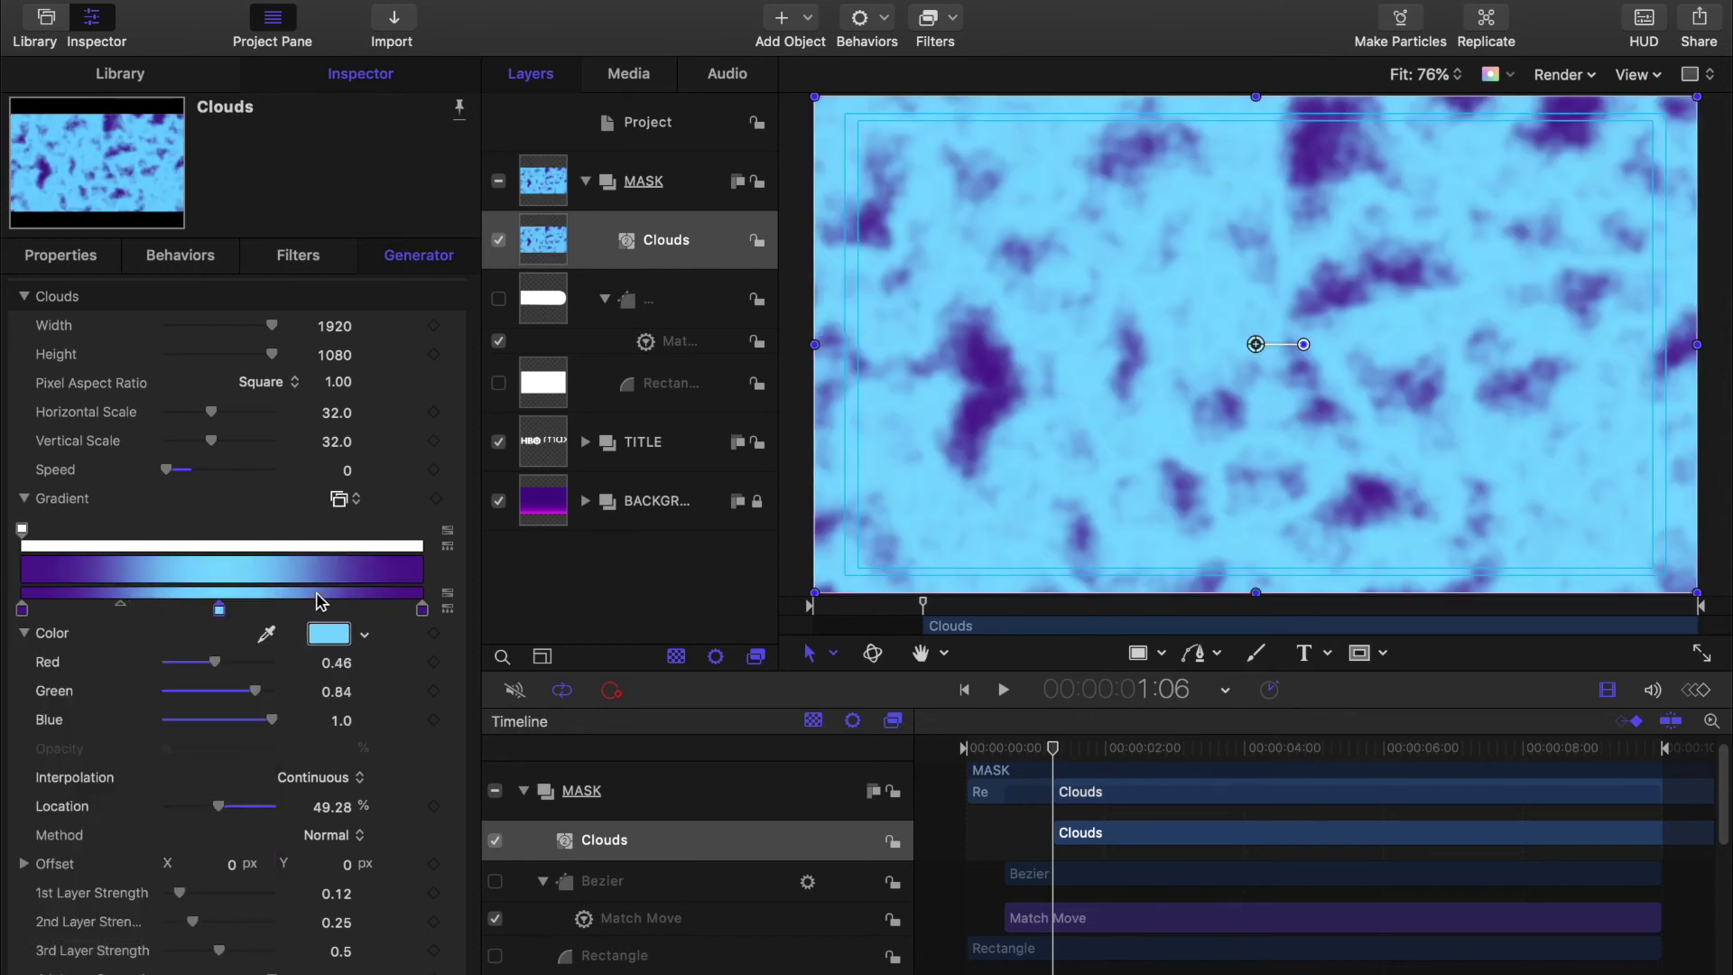
Step: Add a violet color stop (red 0.58, green 0.22, blue 1.0) to the Clouds gradient at about 74%
left_click(320, 597)
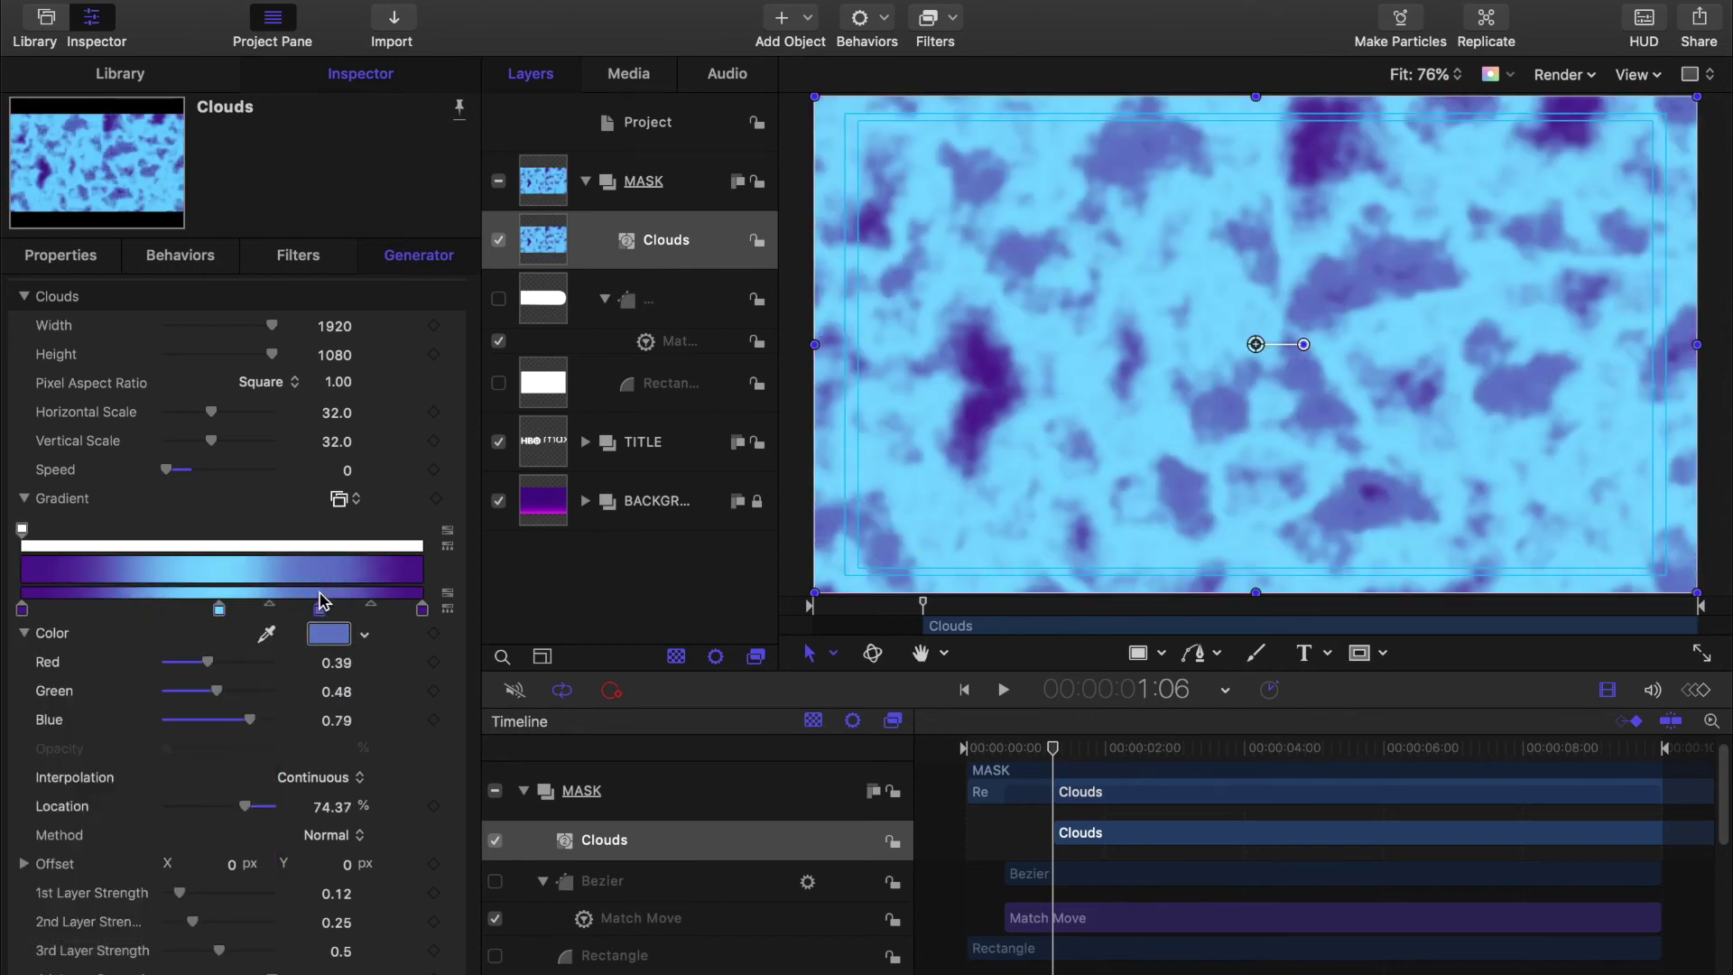
left_click(330, 643)
left_click(68, 544)
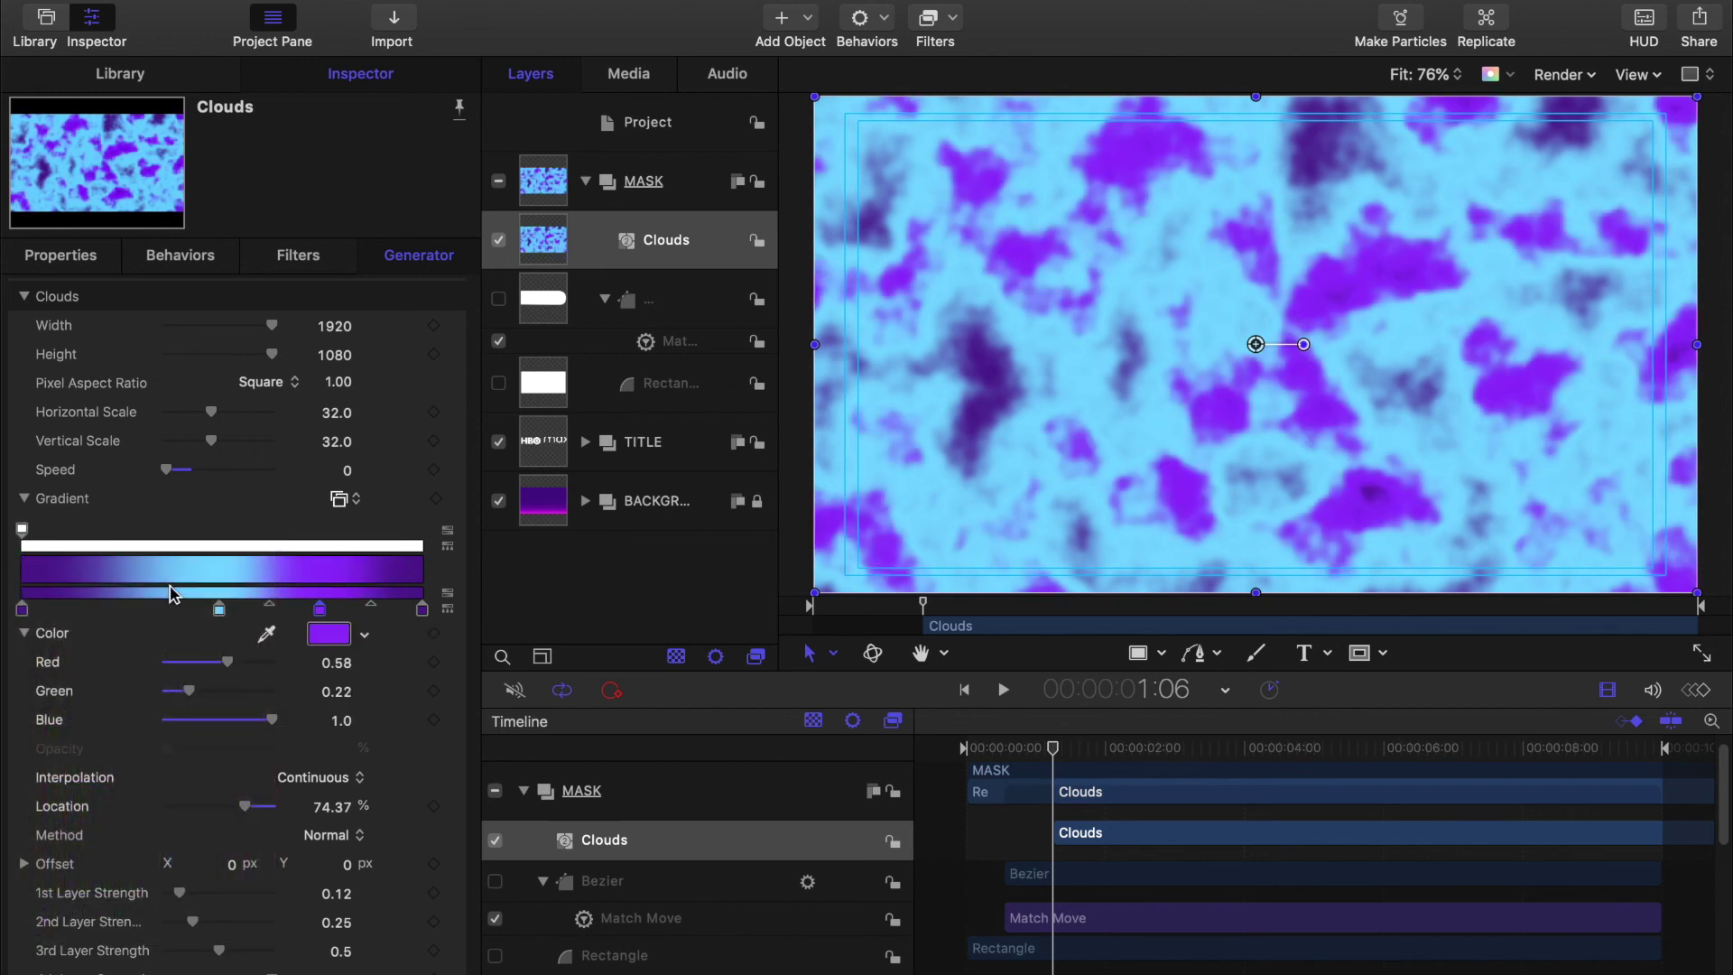
Step: Shift the sky and violet stops toward the gradient's start with the first midpoint at about 71.4%, and set the 3rd Layer Strength to 1.0
mouse_move(219, 613)
left_mouse_down()
mouse_move(136, 615)
mouse_move(213, 607)
left_mouse_up()
left_click_drag(320, 609, 256, 609)
left_click_drag(81, 605, 114, 611)
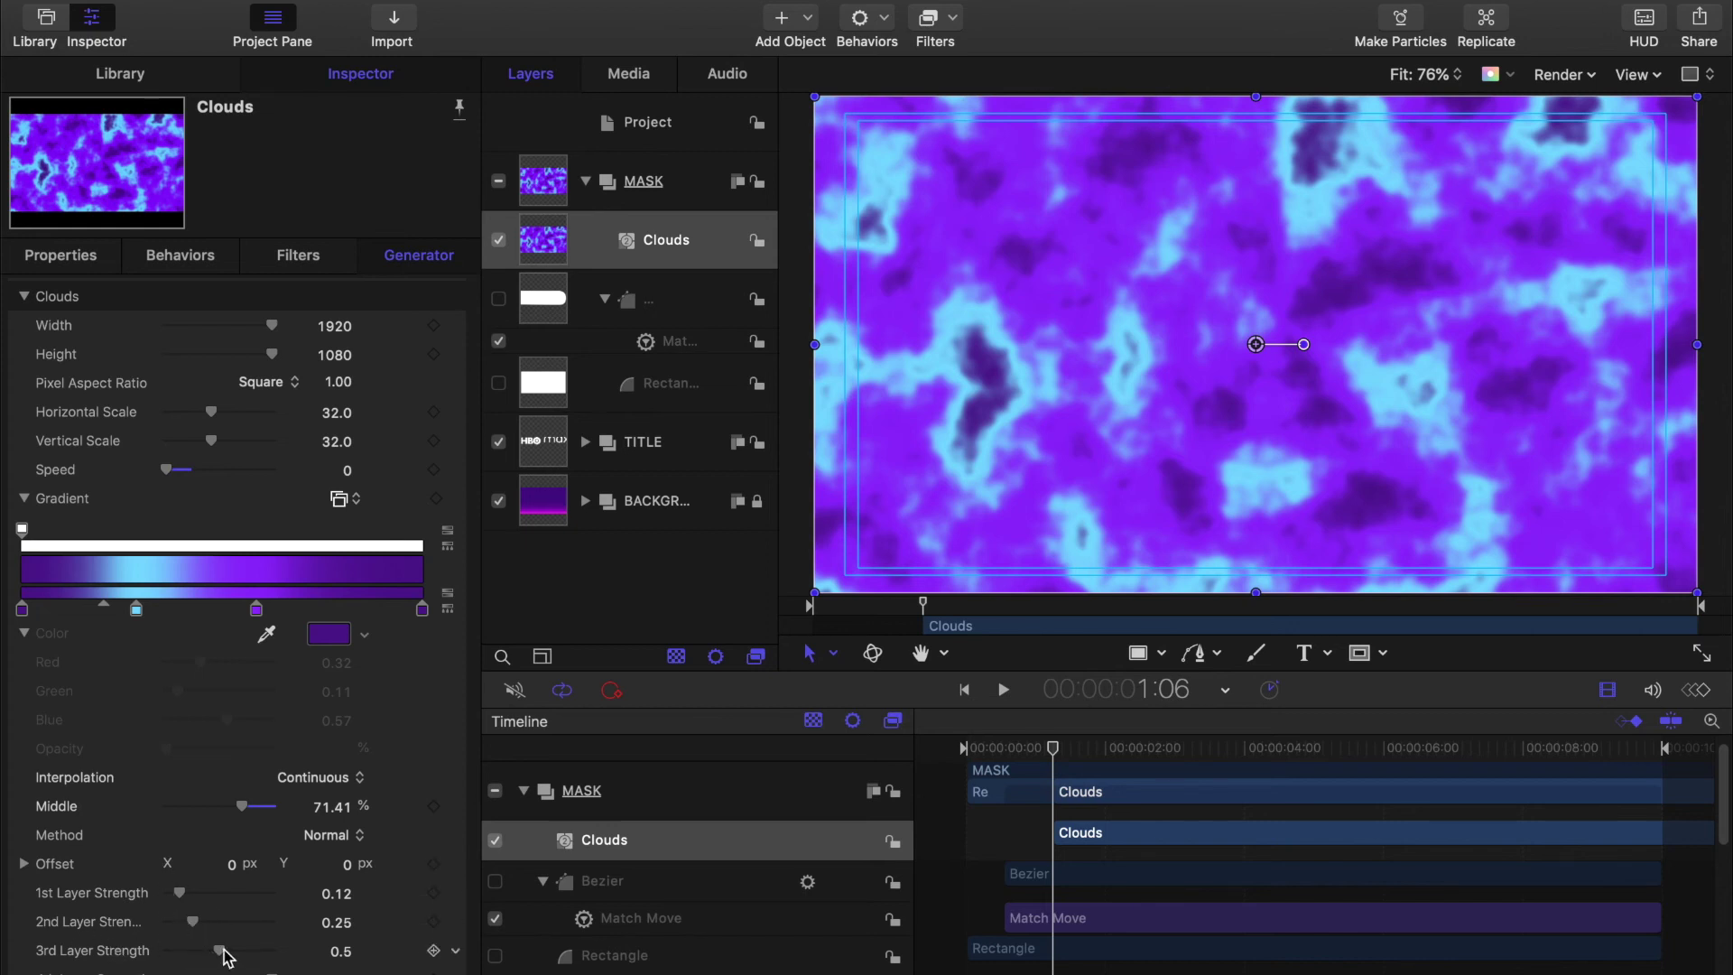
left_click_drag(225, 957, 336, 966)
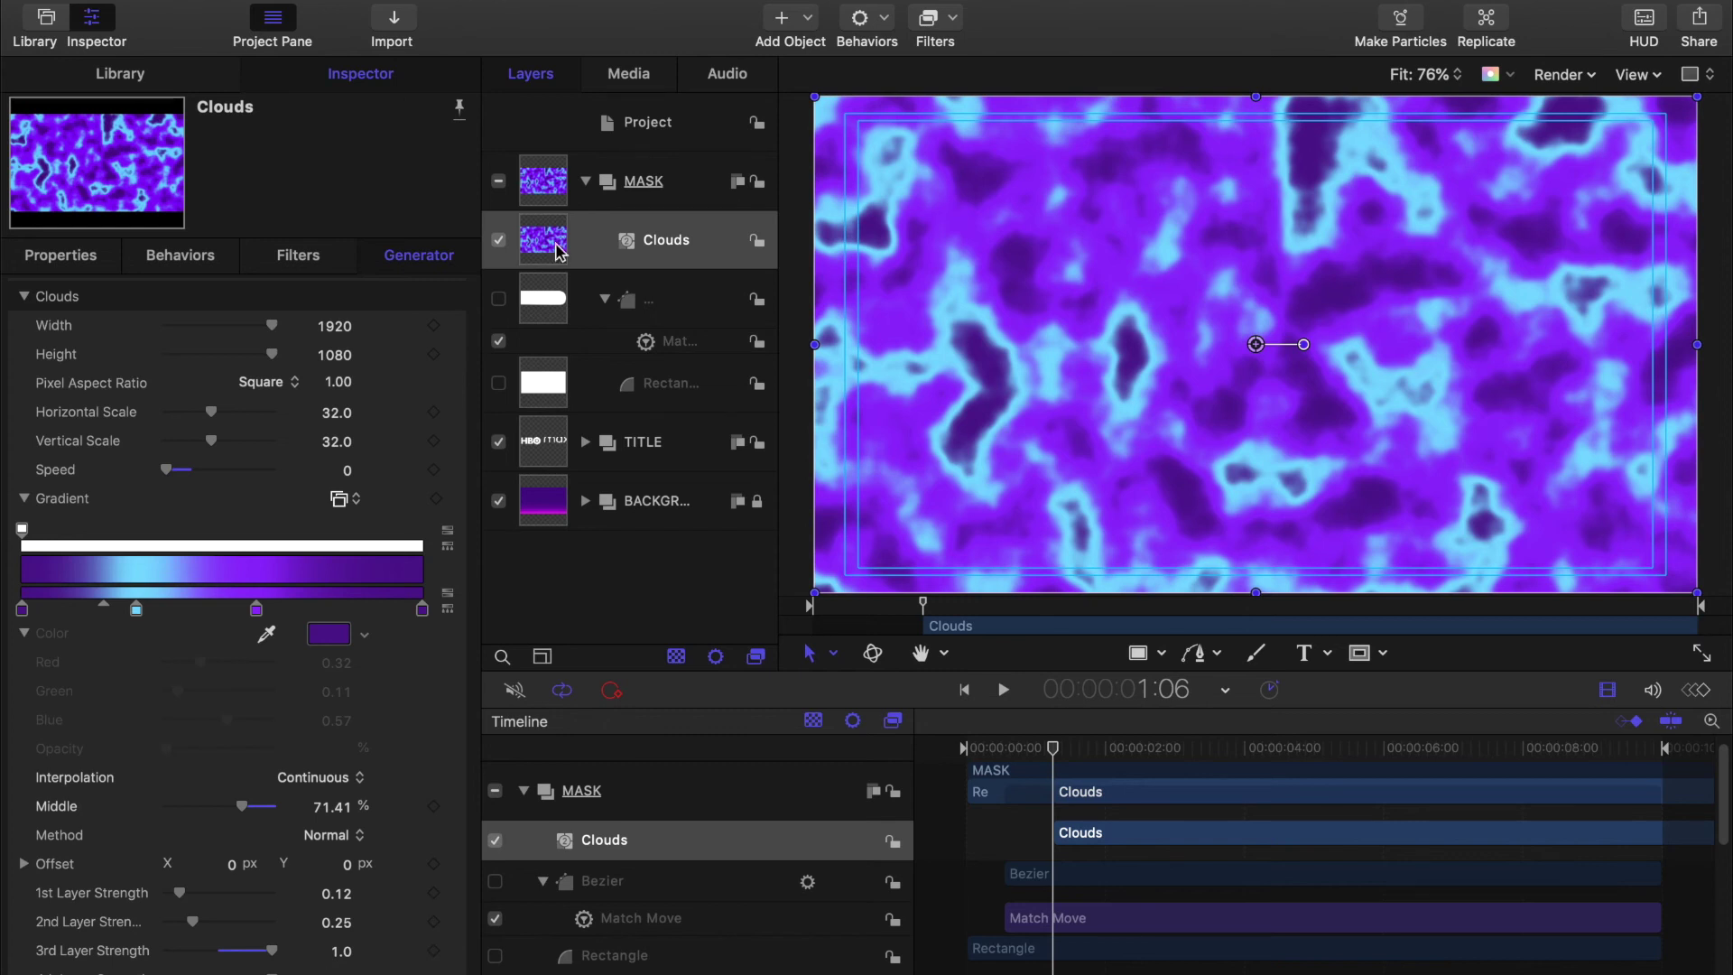
Step: Expand the TITLE group and add an image mask to the Clouds generator
left_click(585, 441)
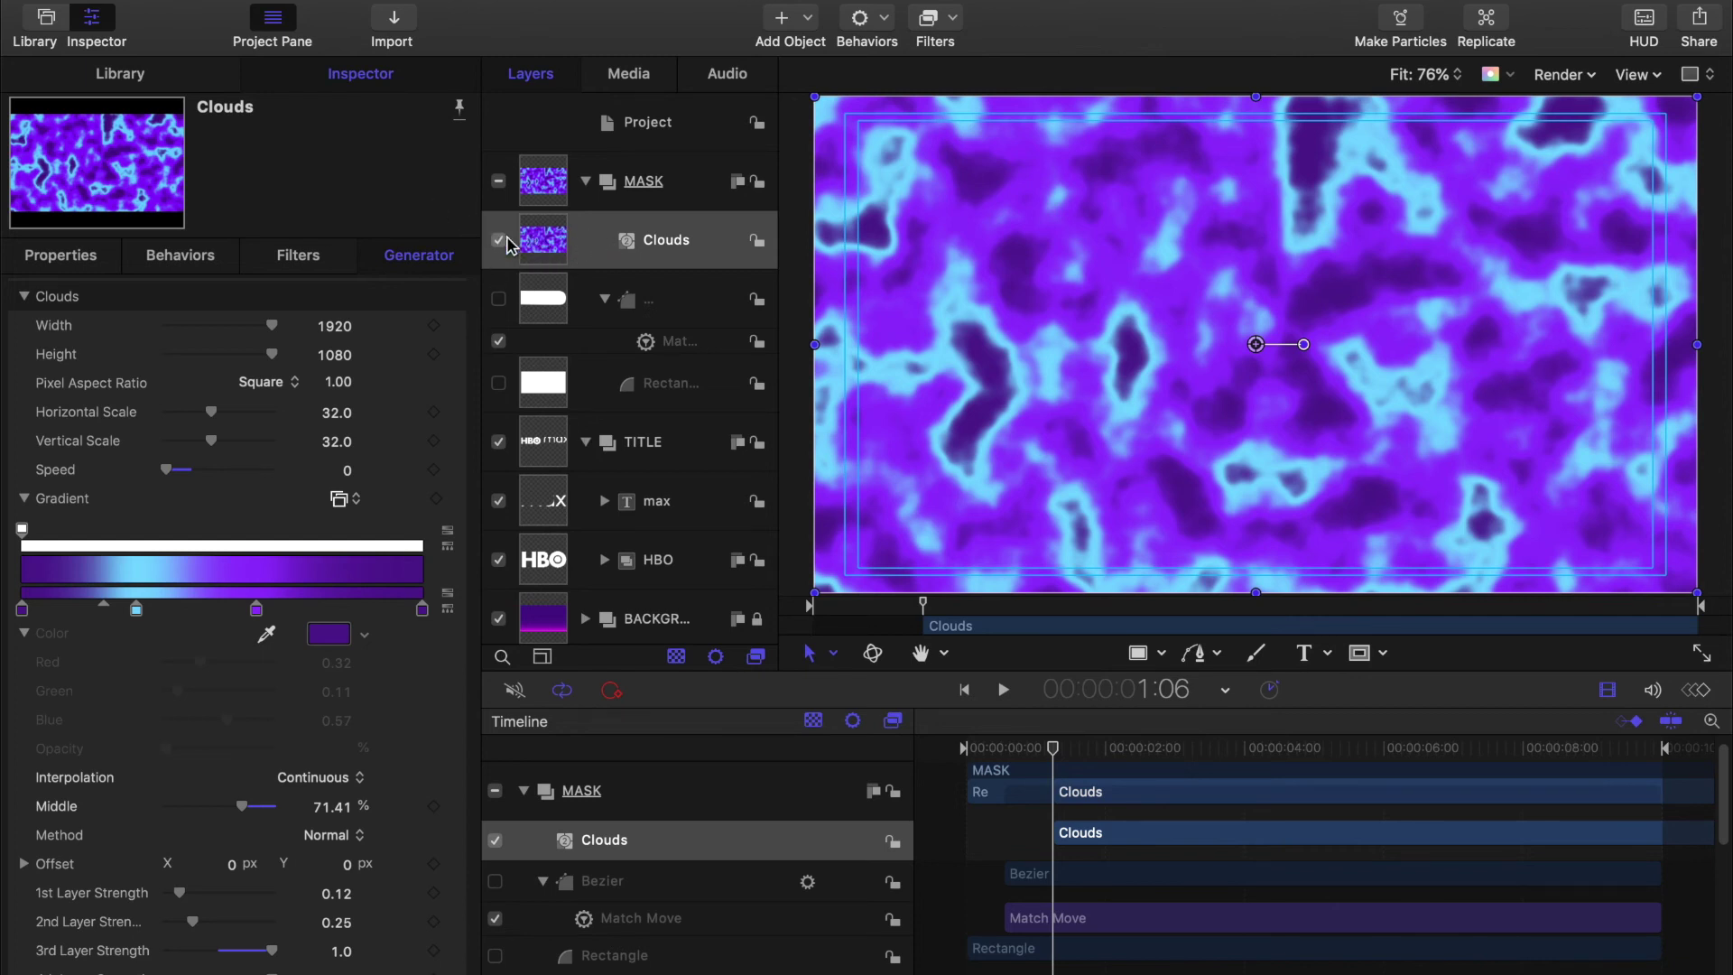
left_click(124, 83)
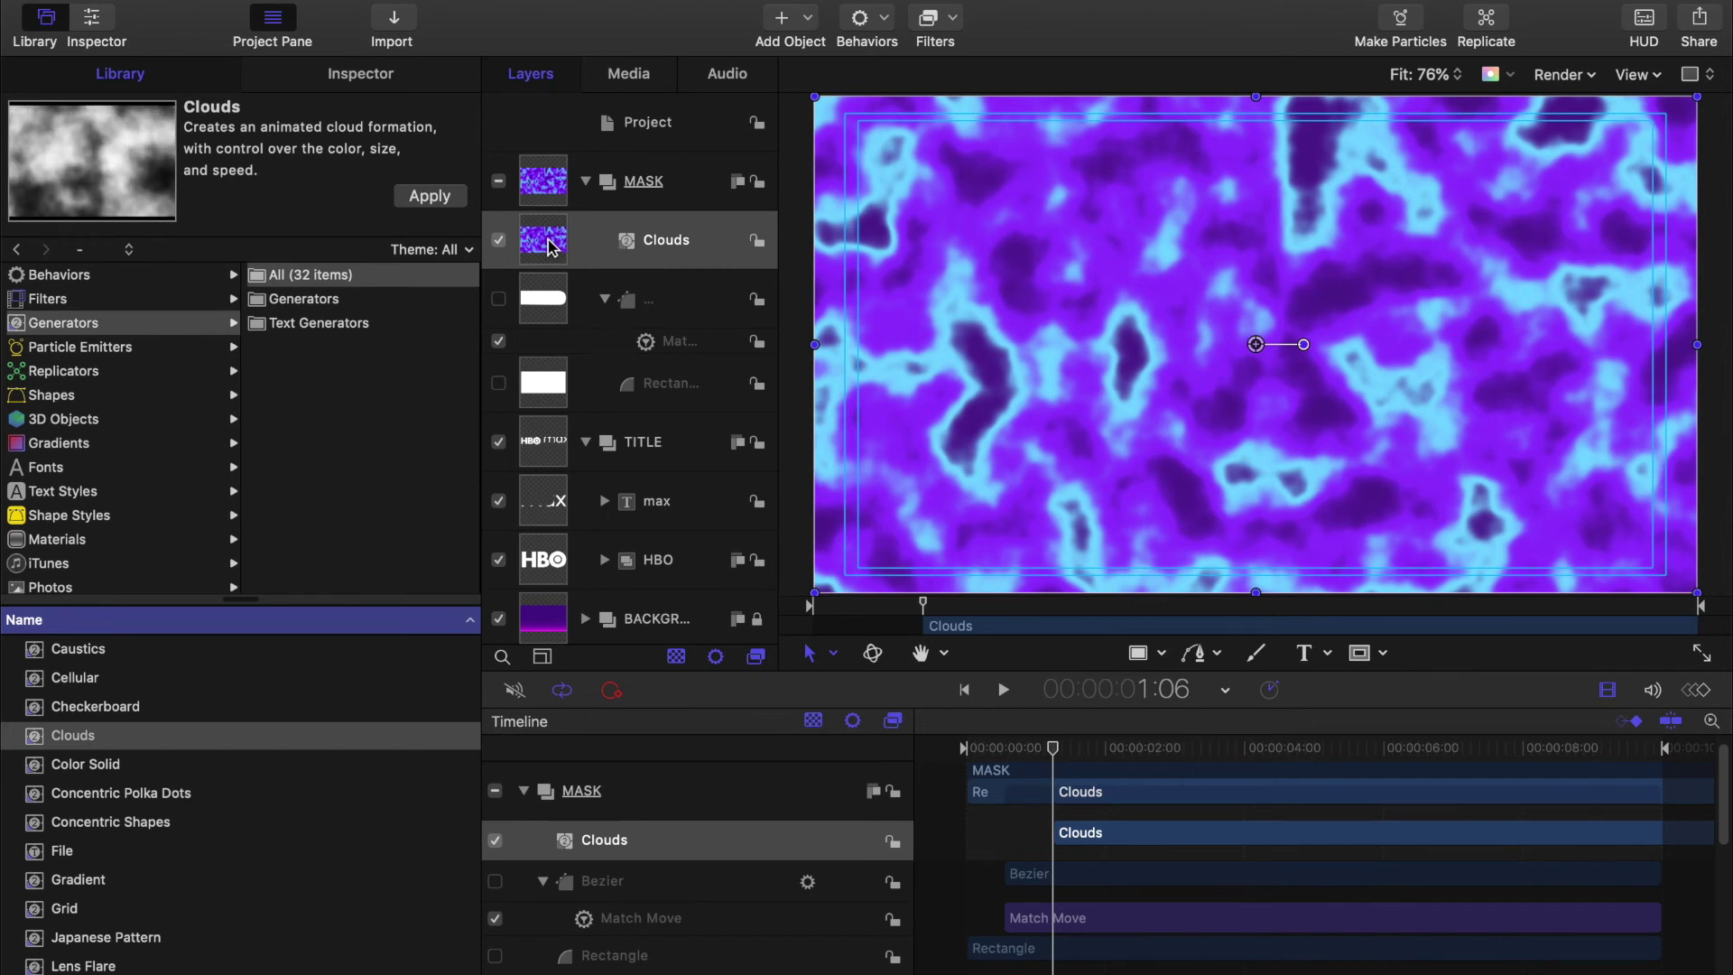
left_click(551, 246)
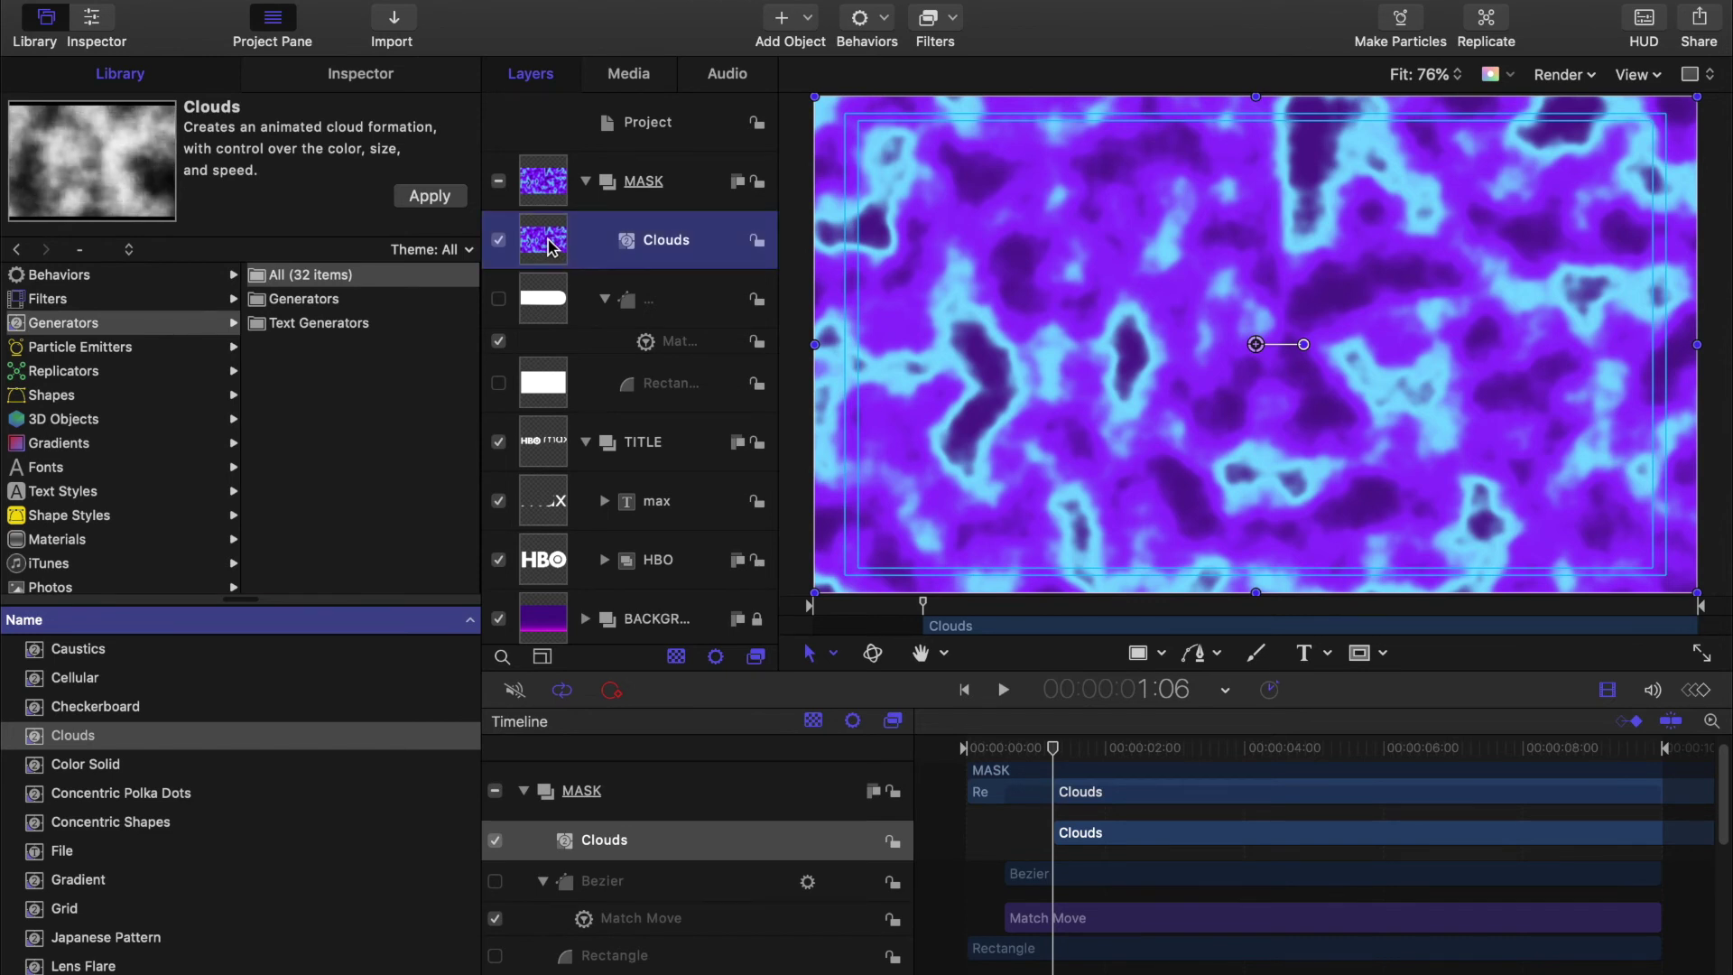
key("super+shift+m")
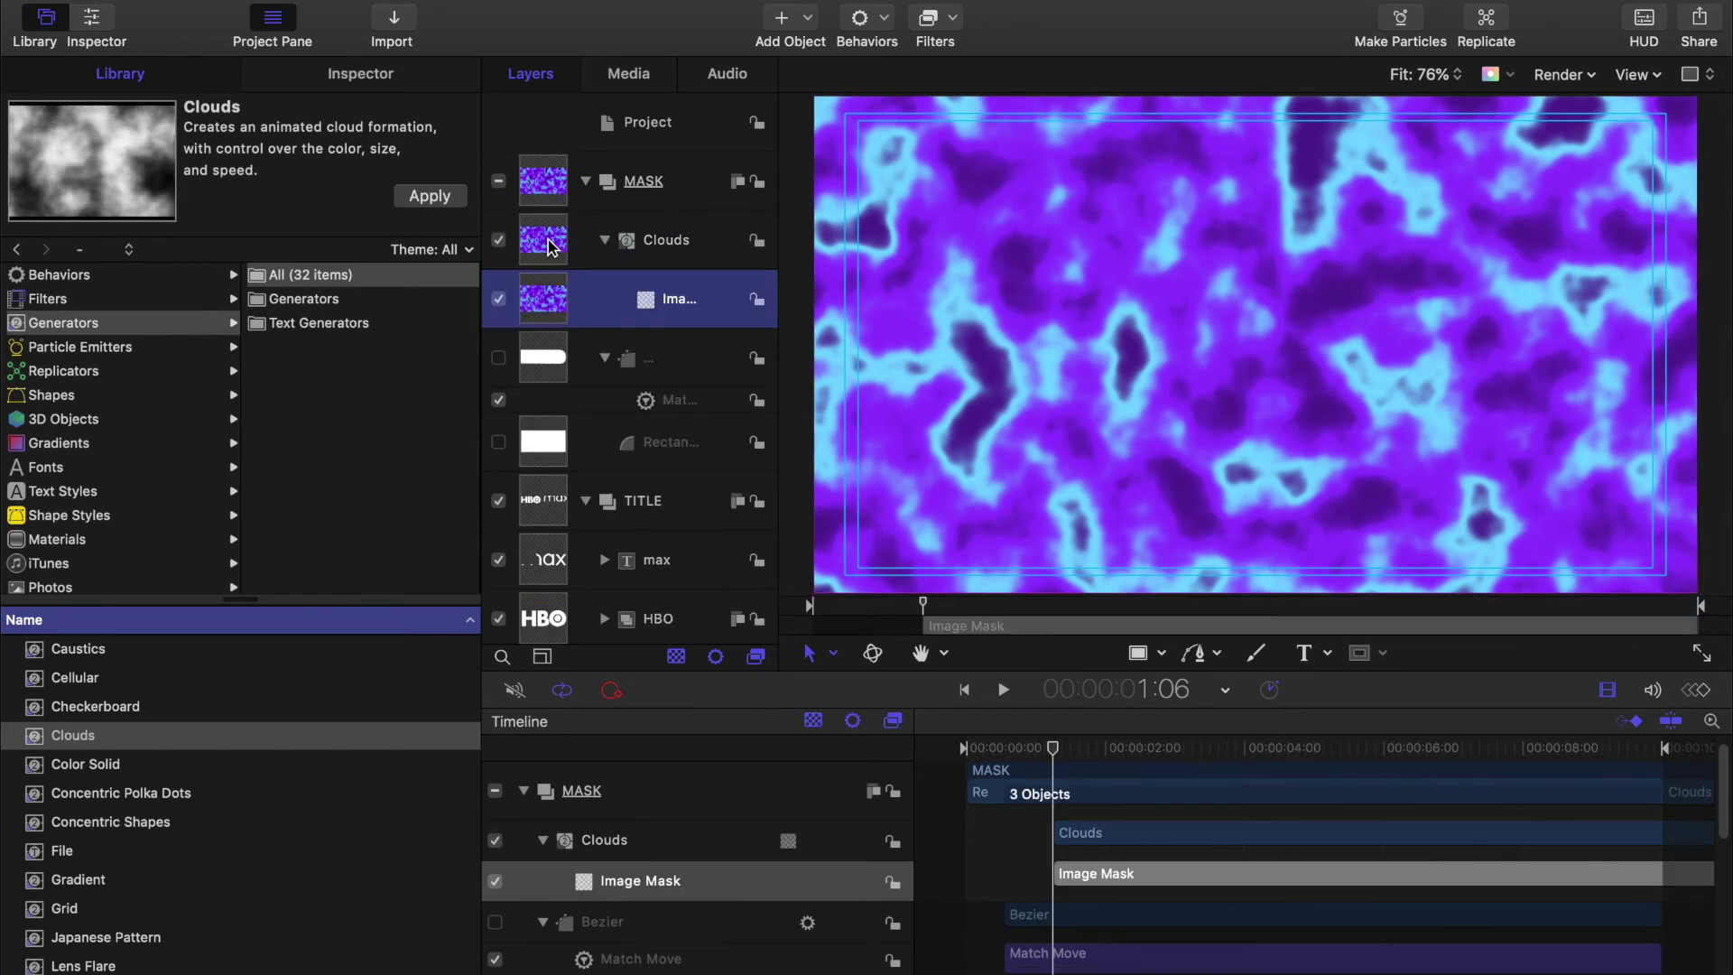
Step: Add the Dots In Left transitional replicator from the library to the MASK group
left_click(120, 76)
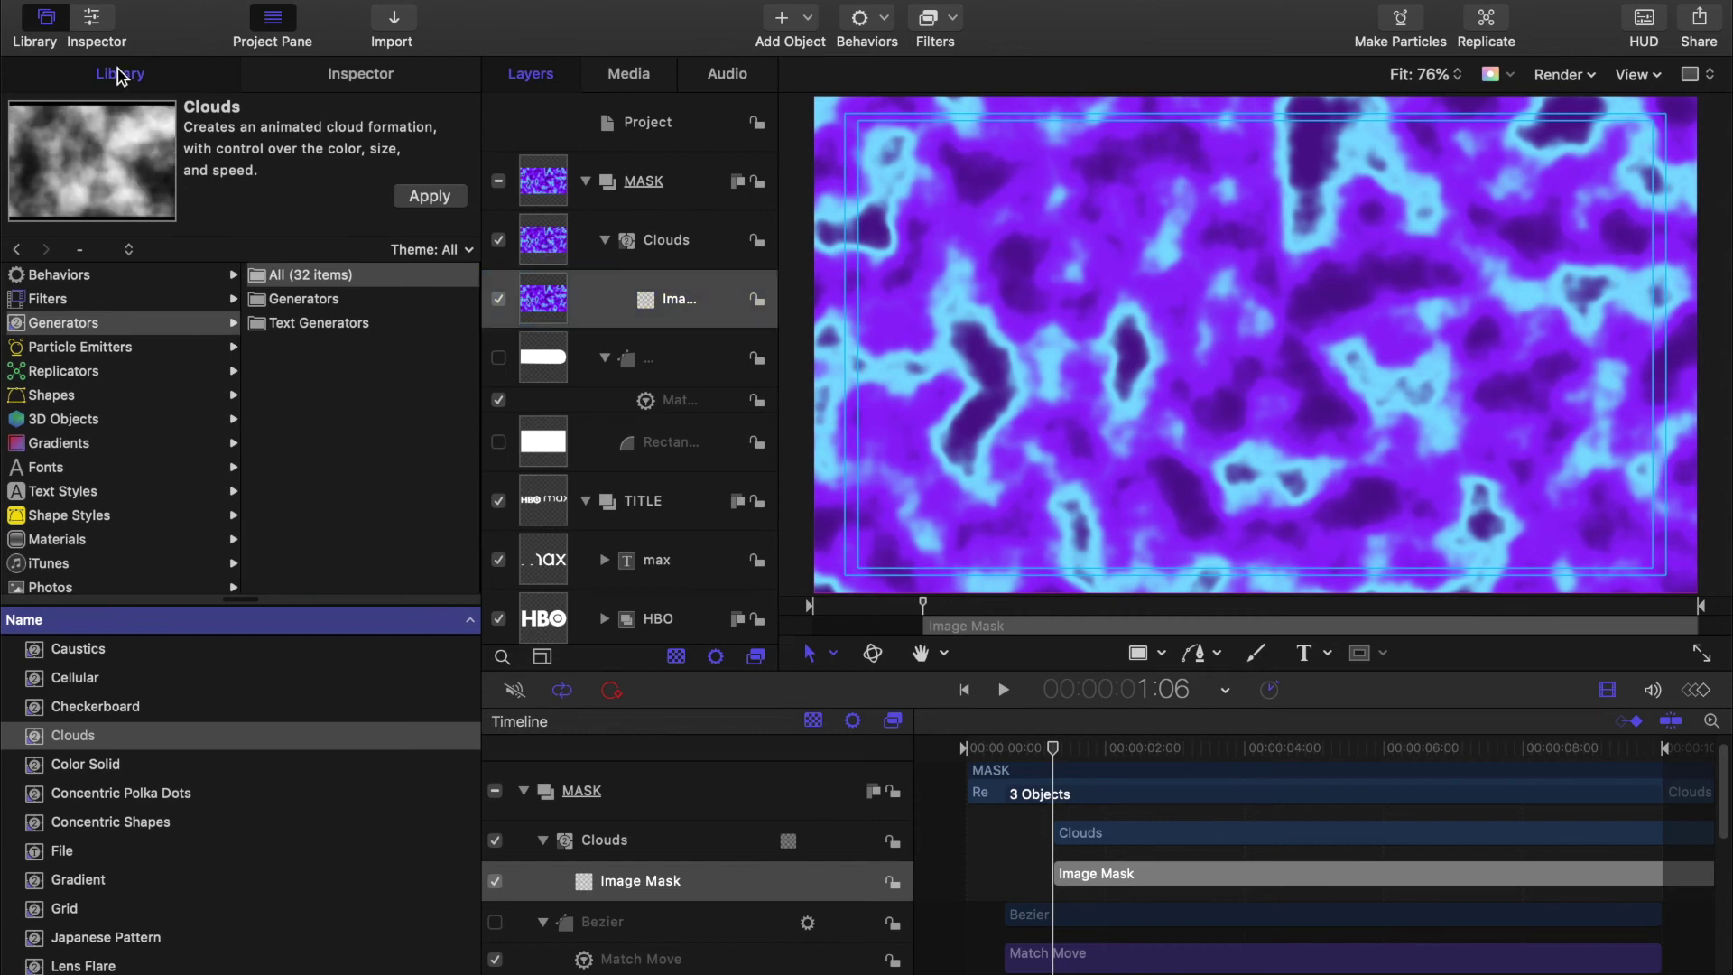
left_click(23, 349)
left_click(23, 377)
left_click(262, 398)
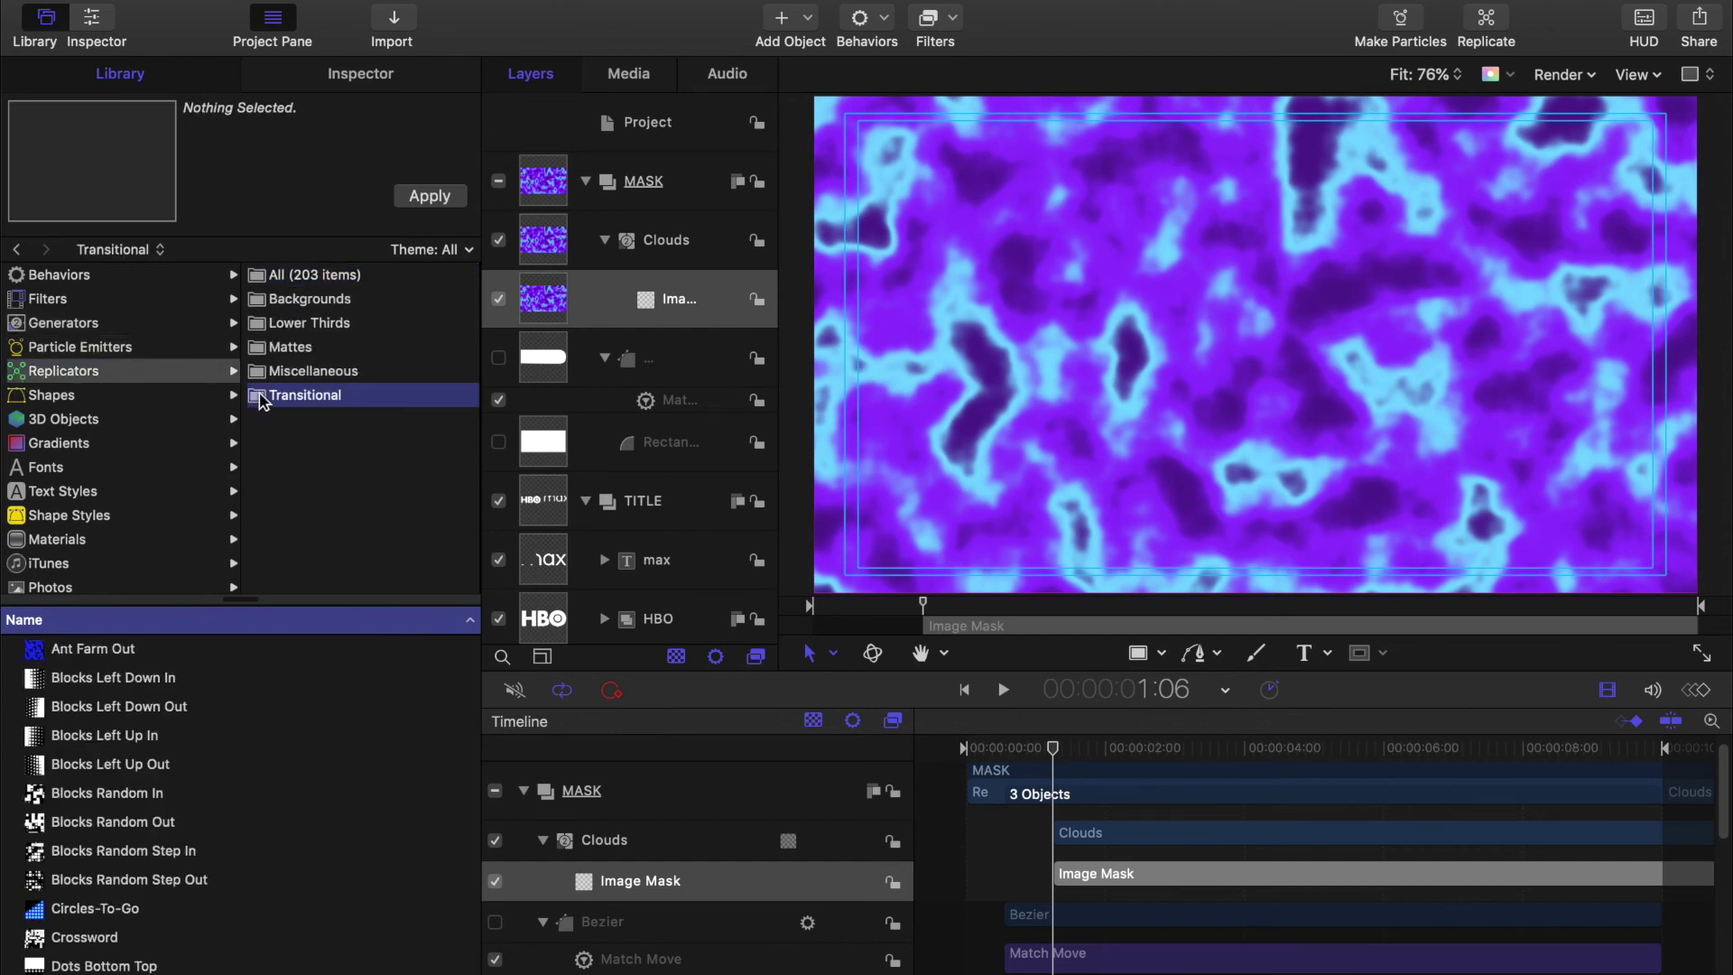
scroll(47, 782, "down", 5)
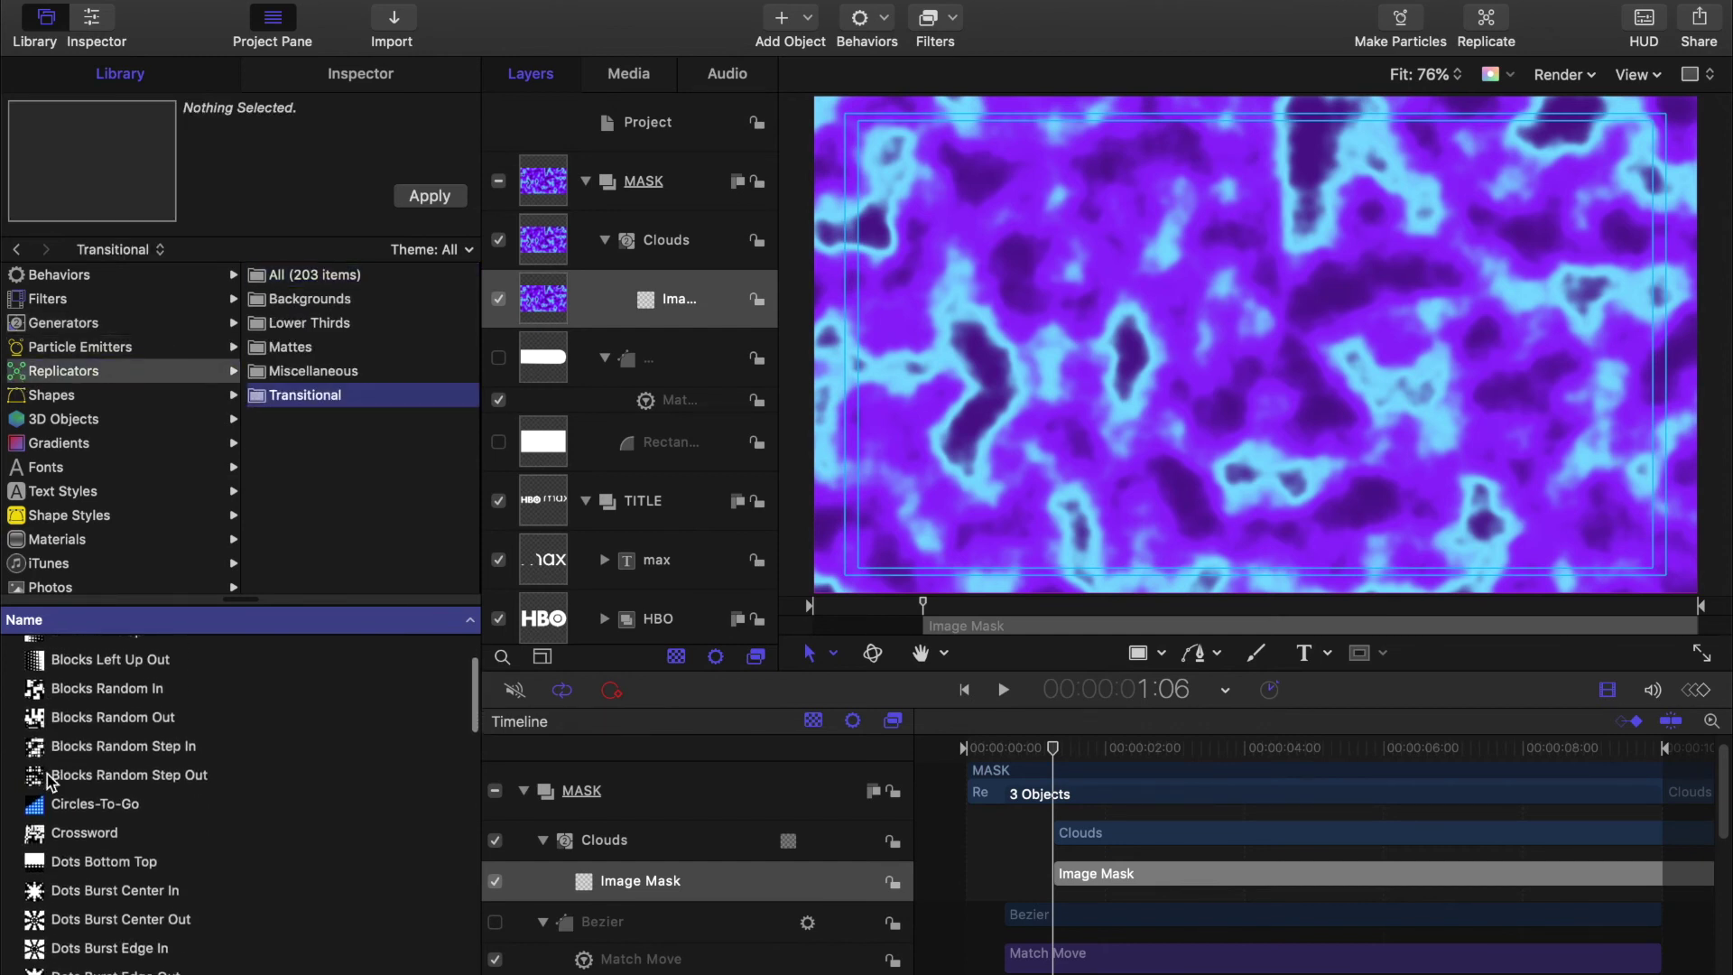
scroll(47, 781, "down", 5)
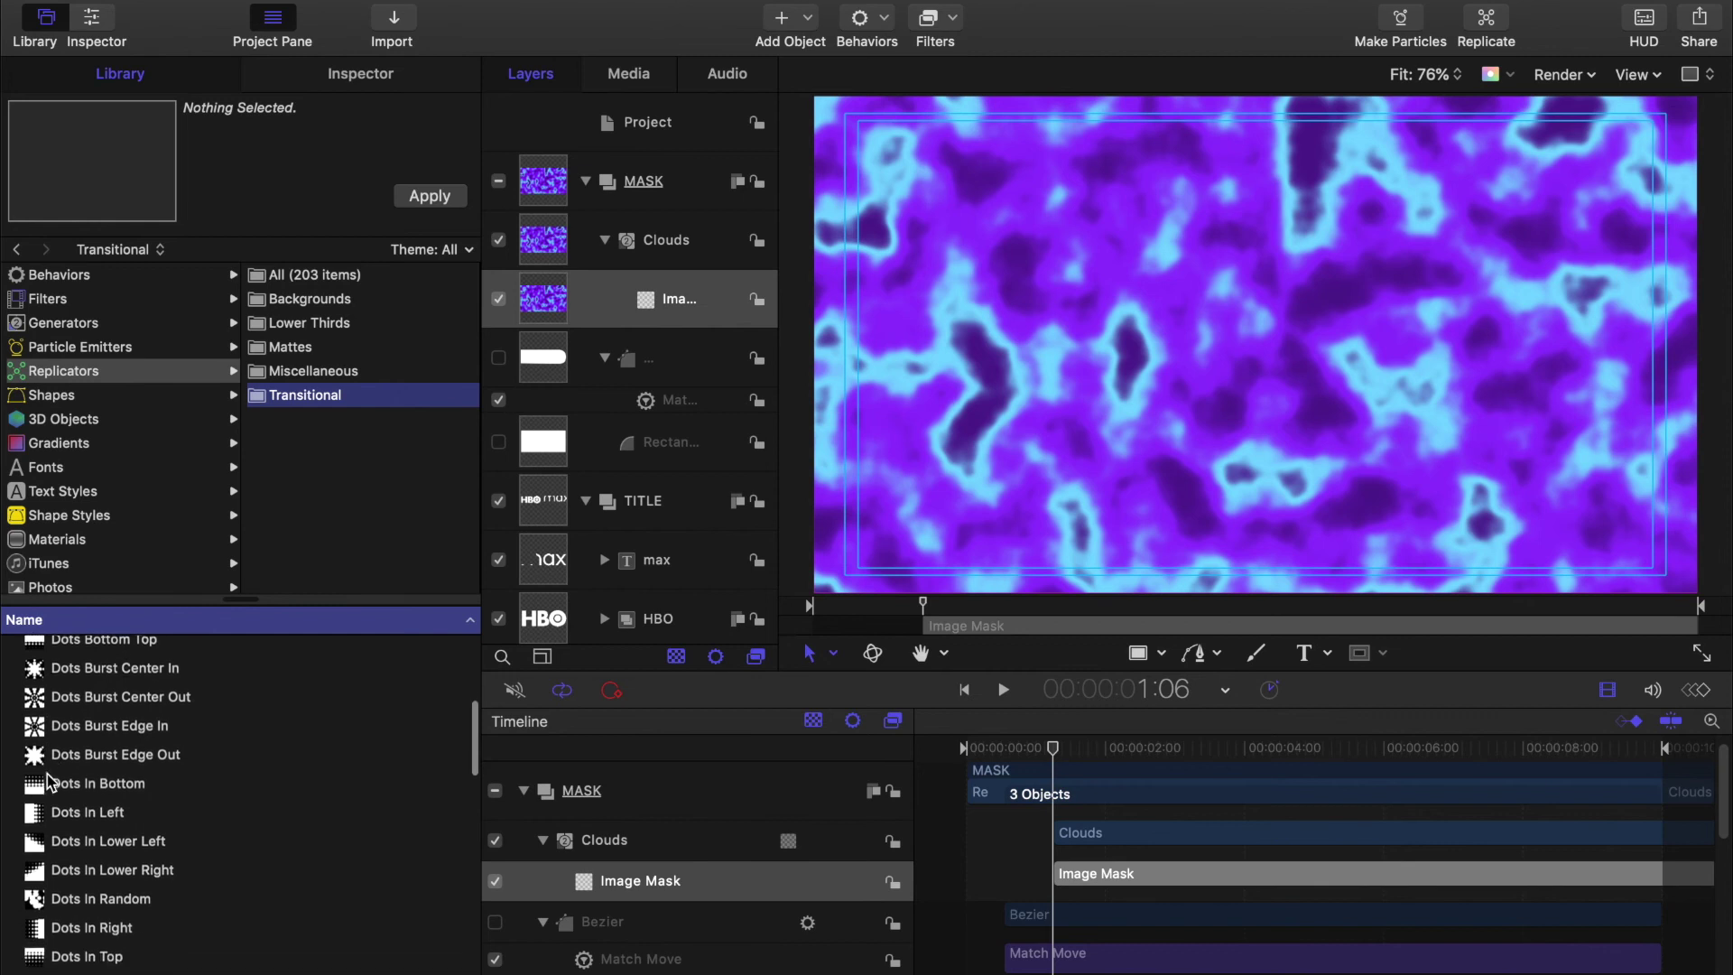
scroll(54, 783, "up", 1)
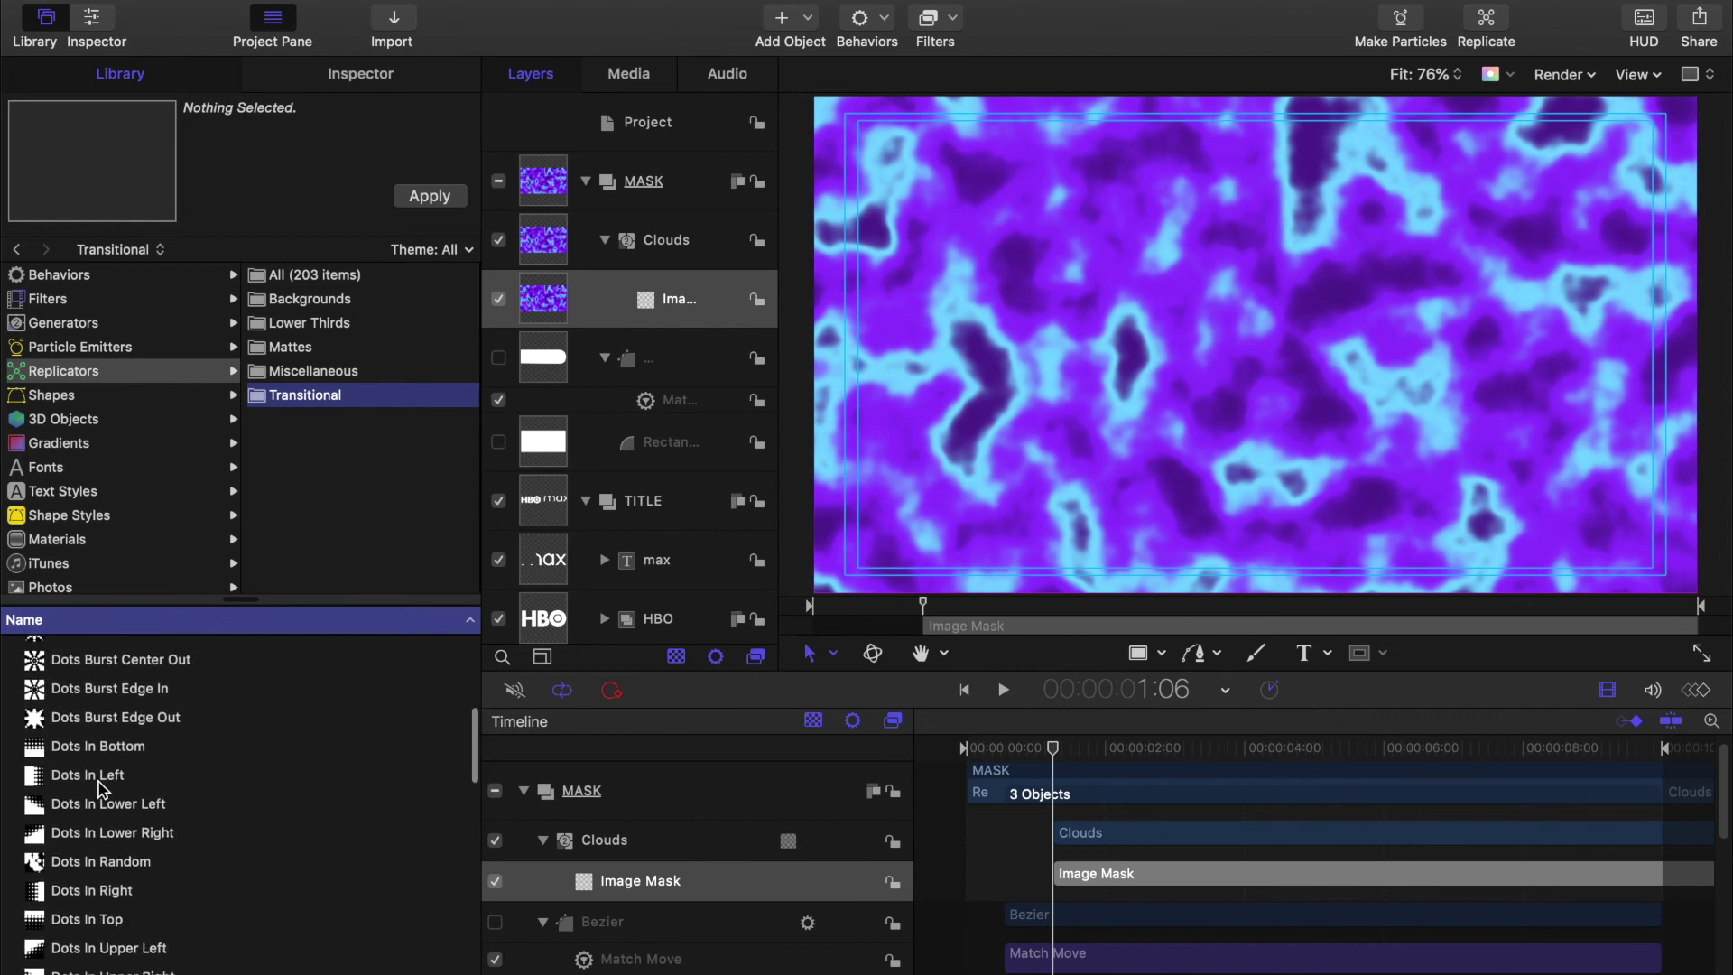
left_click(36, 782)
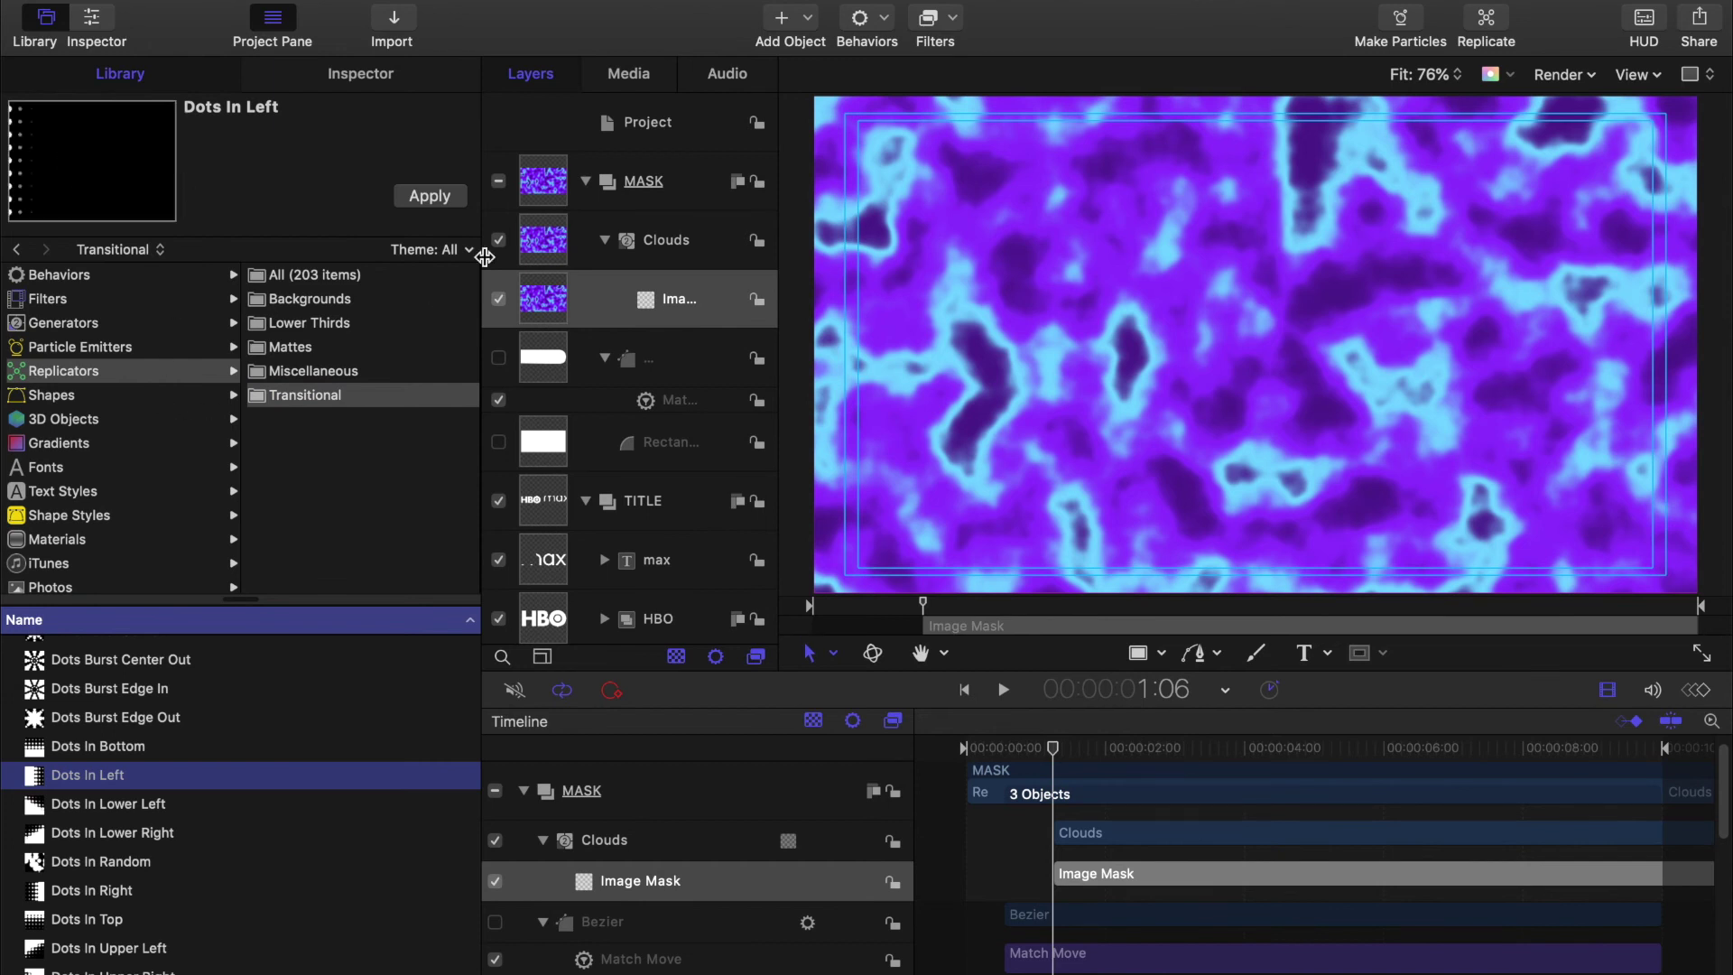
left_click(553, 181)
left_click(432, 198)
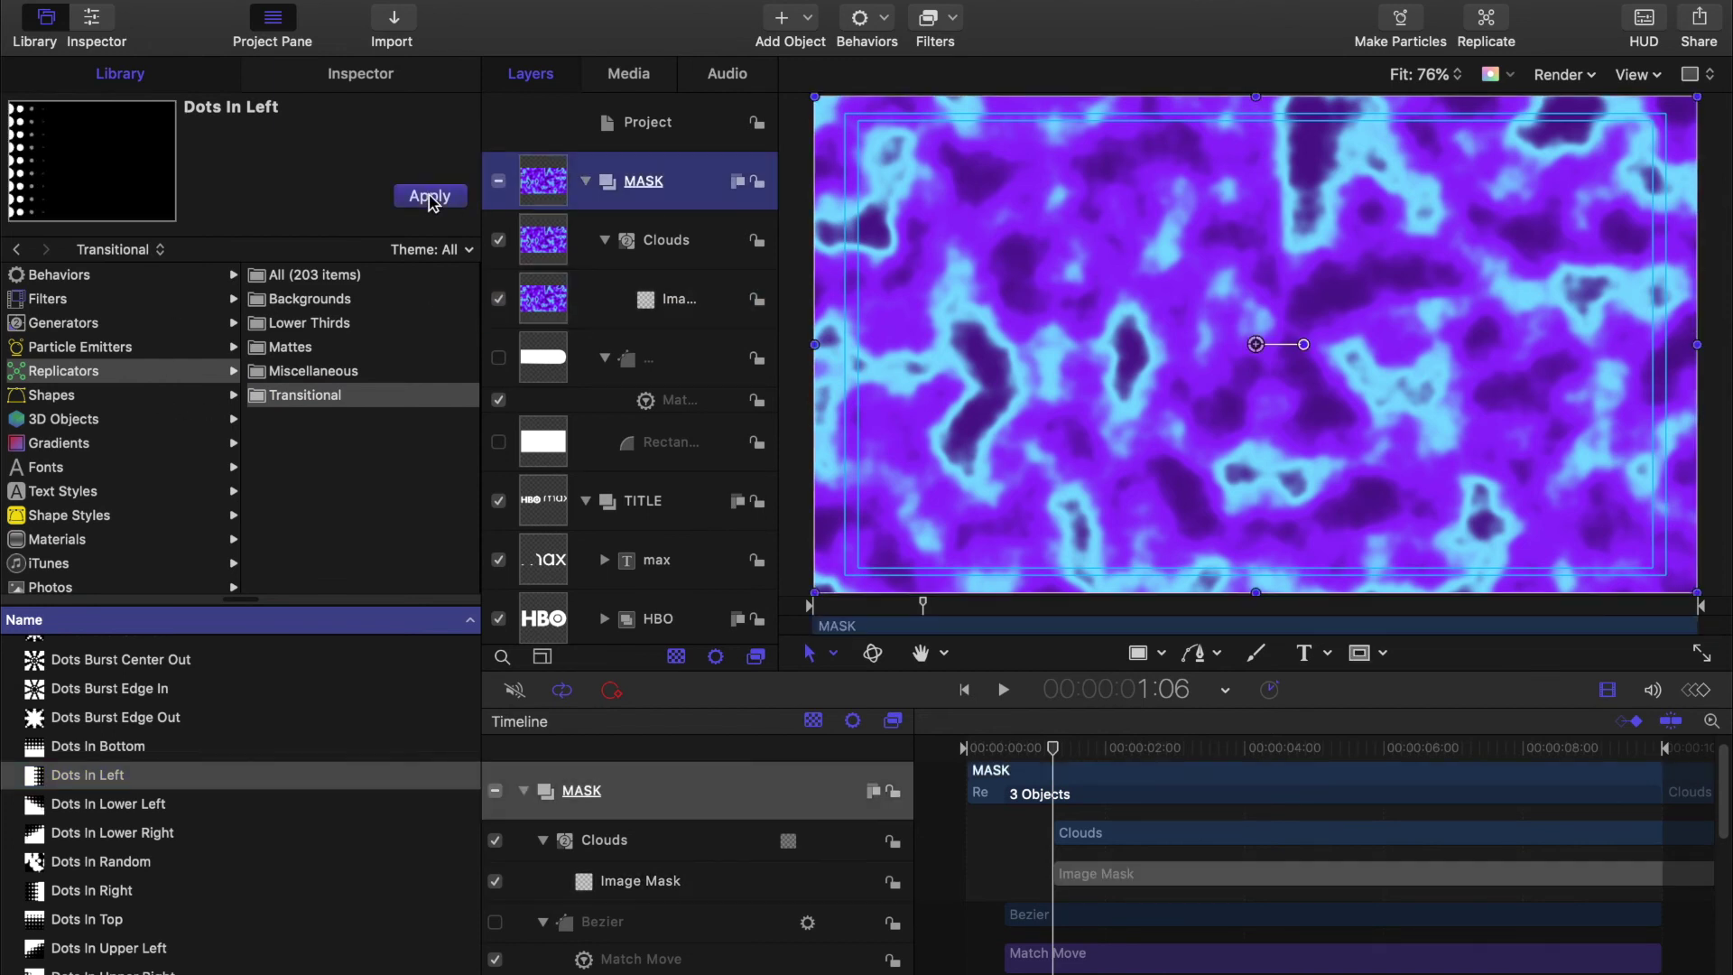
Step: Set the Dots IN Left replicator as the mask source of the Clouds generator's image mask
left_click(388, 81)
left_click(551, 423)
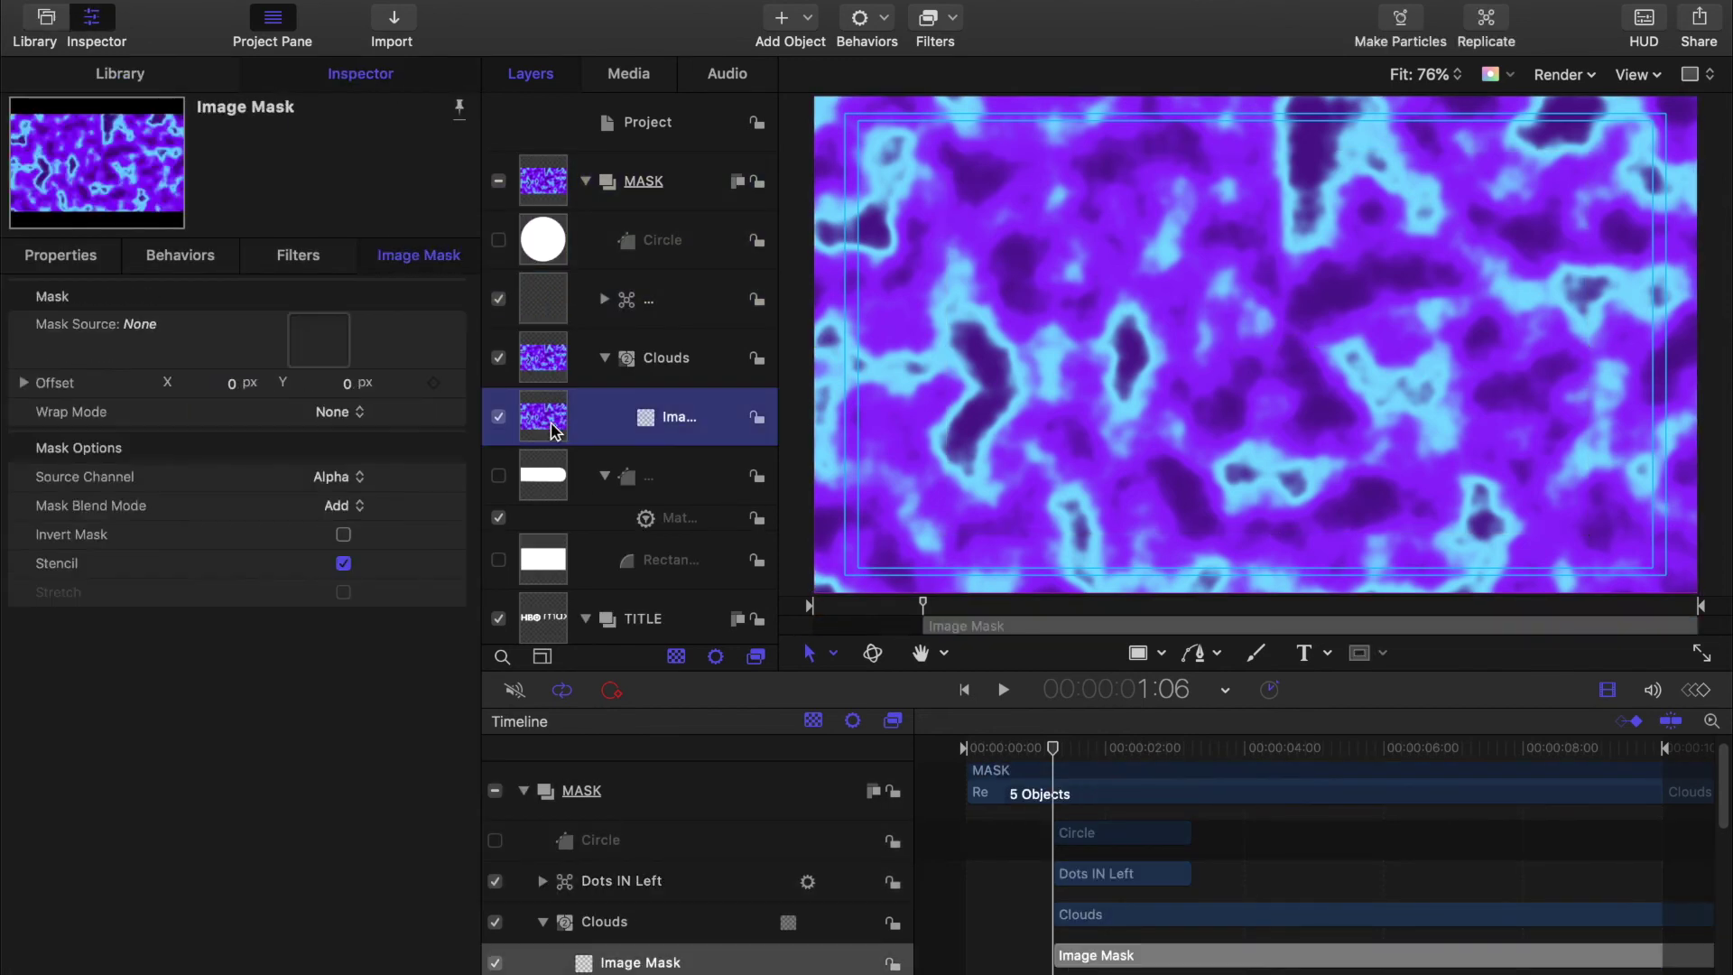
left_click_drag(548, 305, 317, 348)
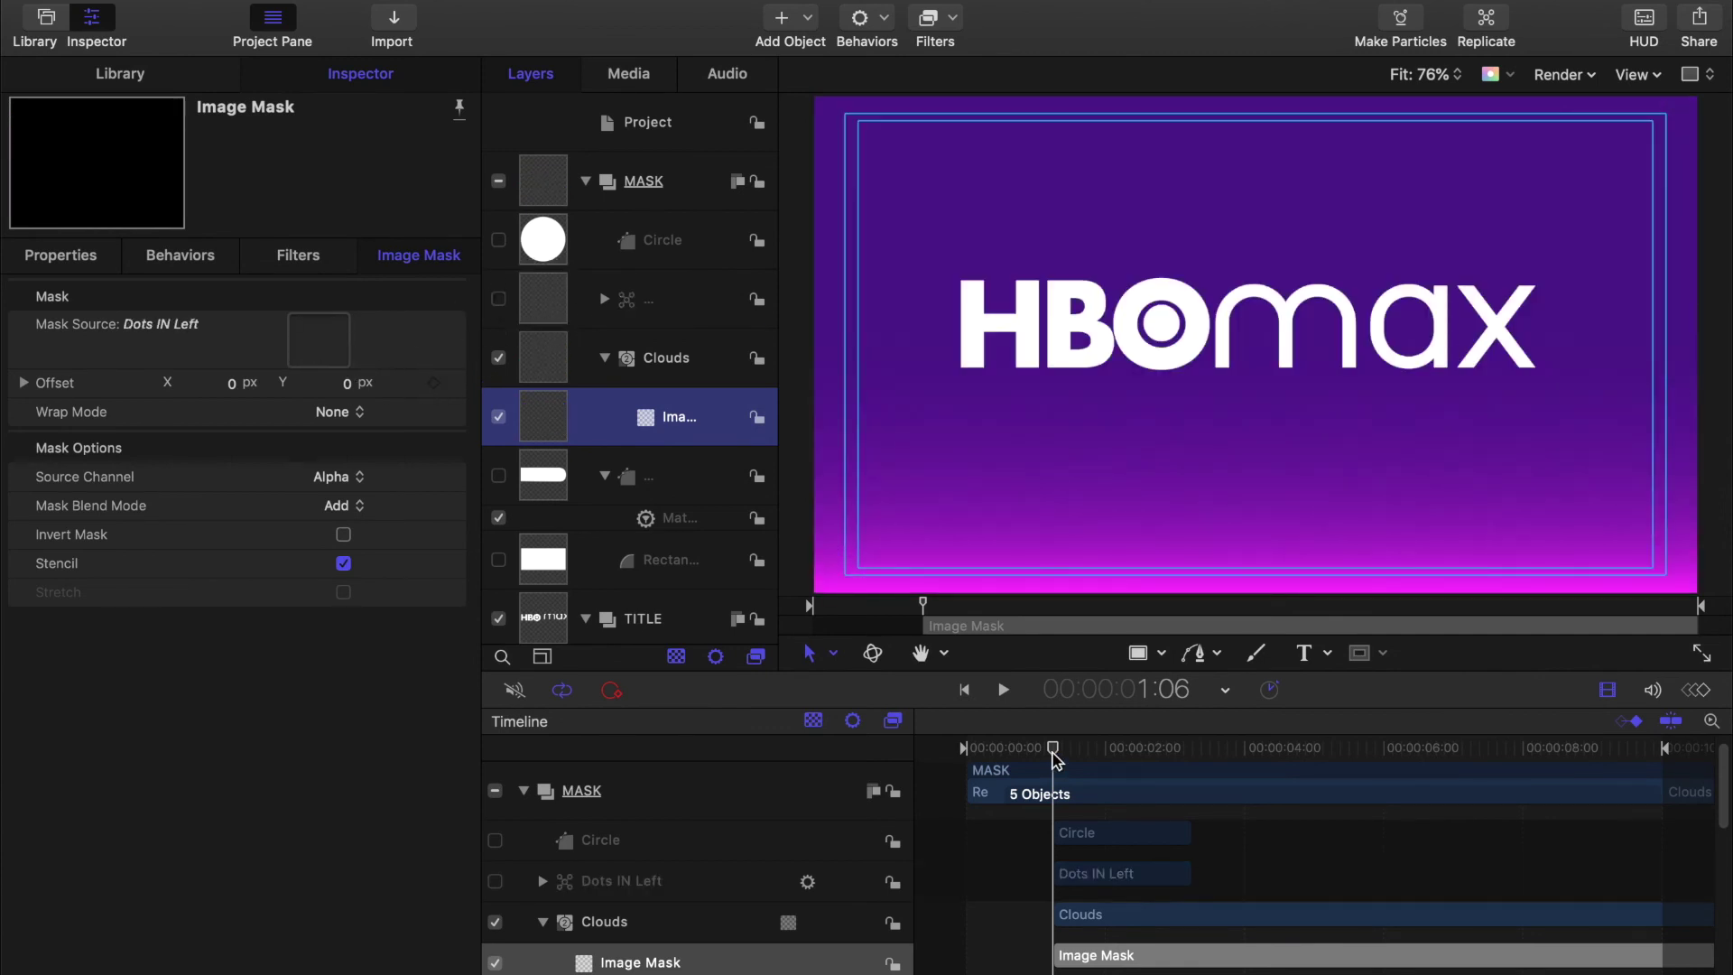
Step: Extend the Dots IN Left replicator's duration to the end of the project
left_click_drag(1054, 754, 1723, 755)
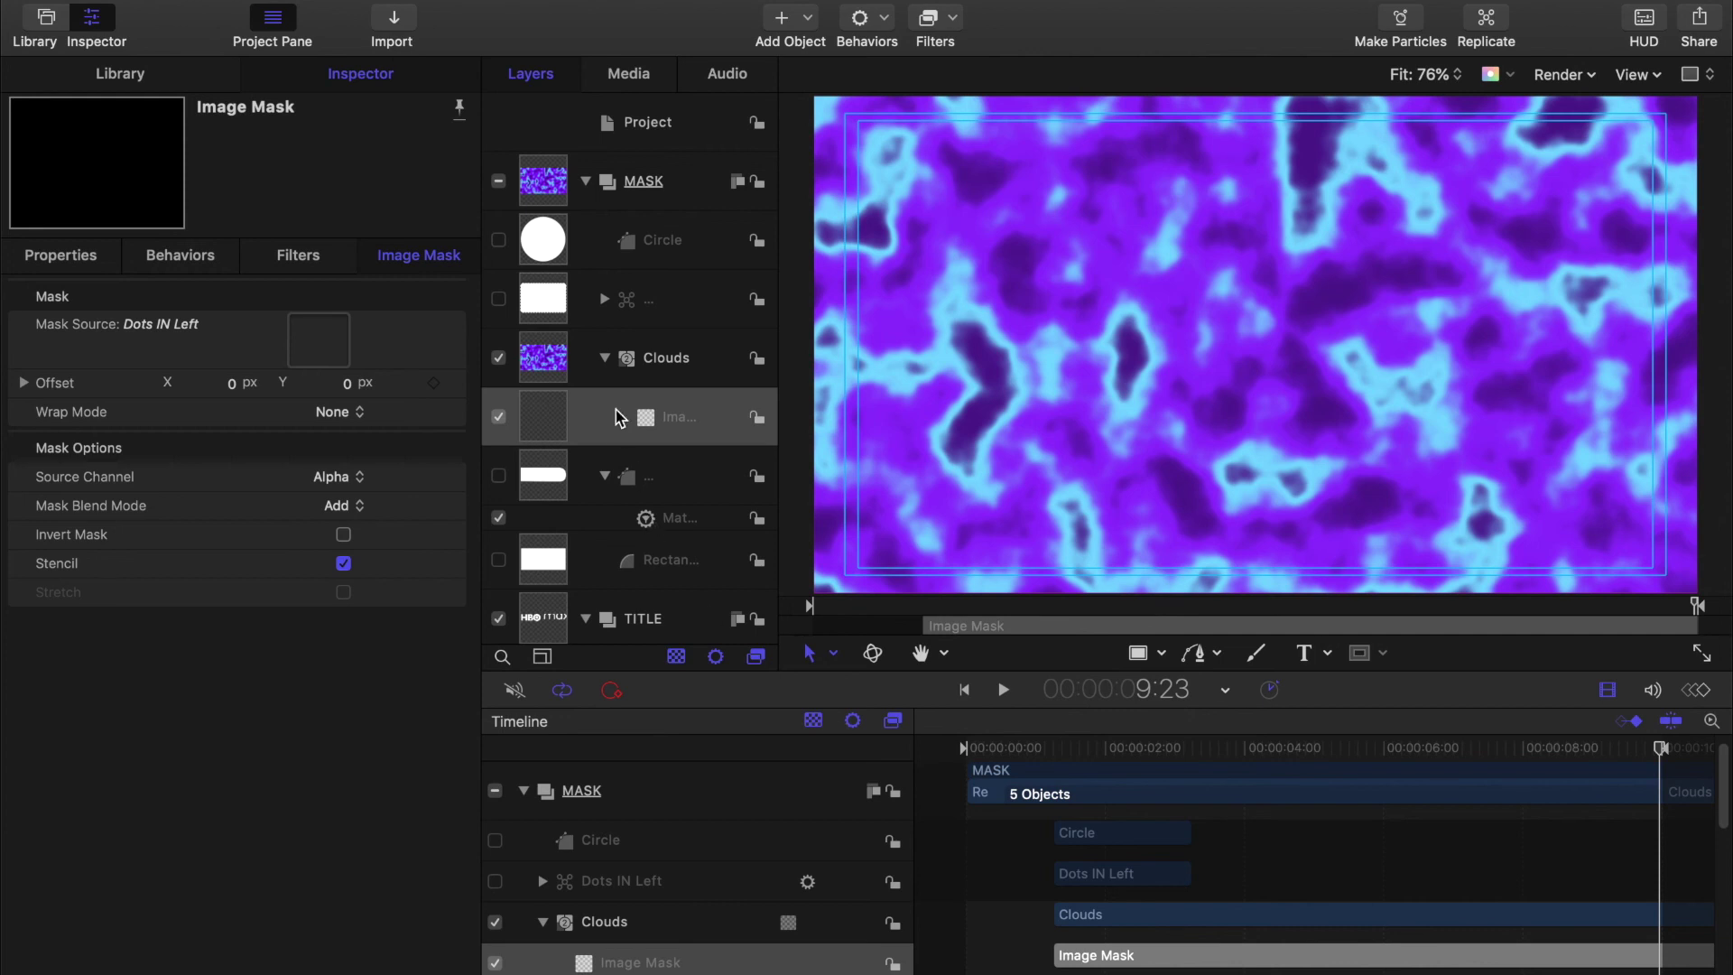
left_click(623, 299)
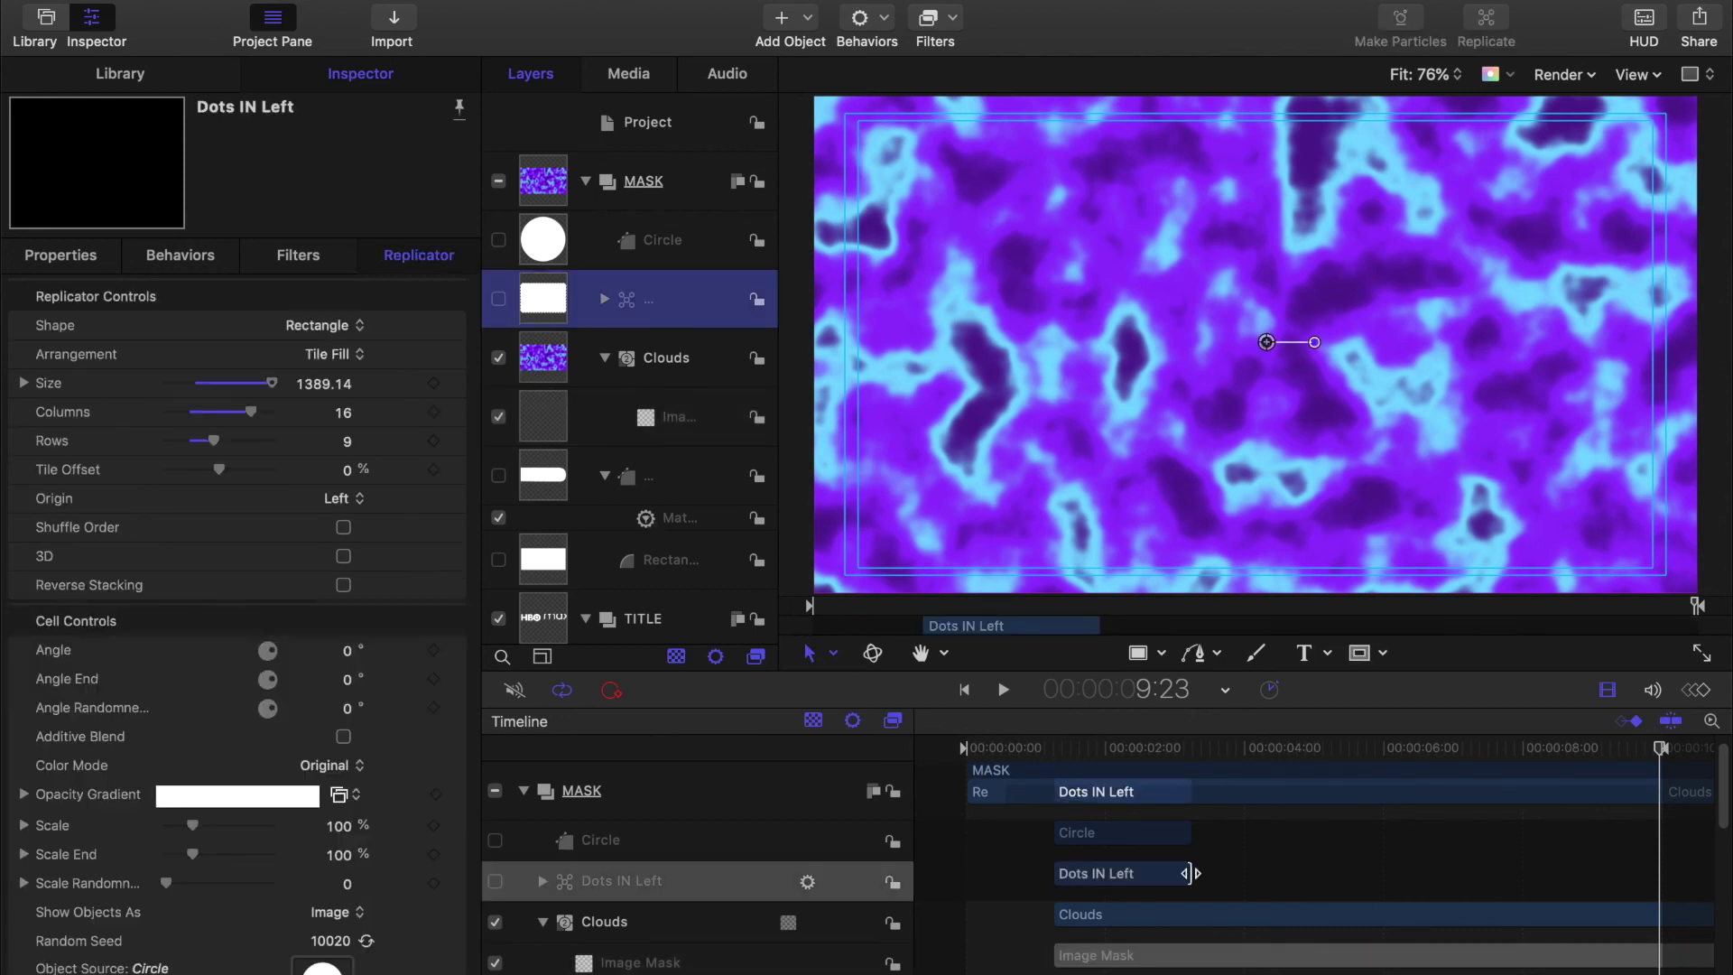
left_click_drag(1189, 873, 1661, 810)
left_click(1271, 723)
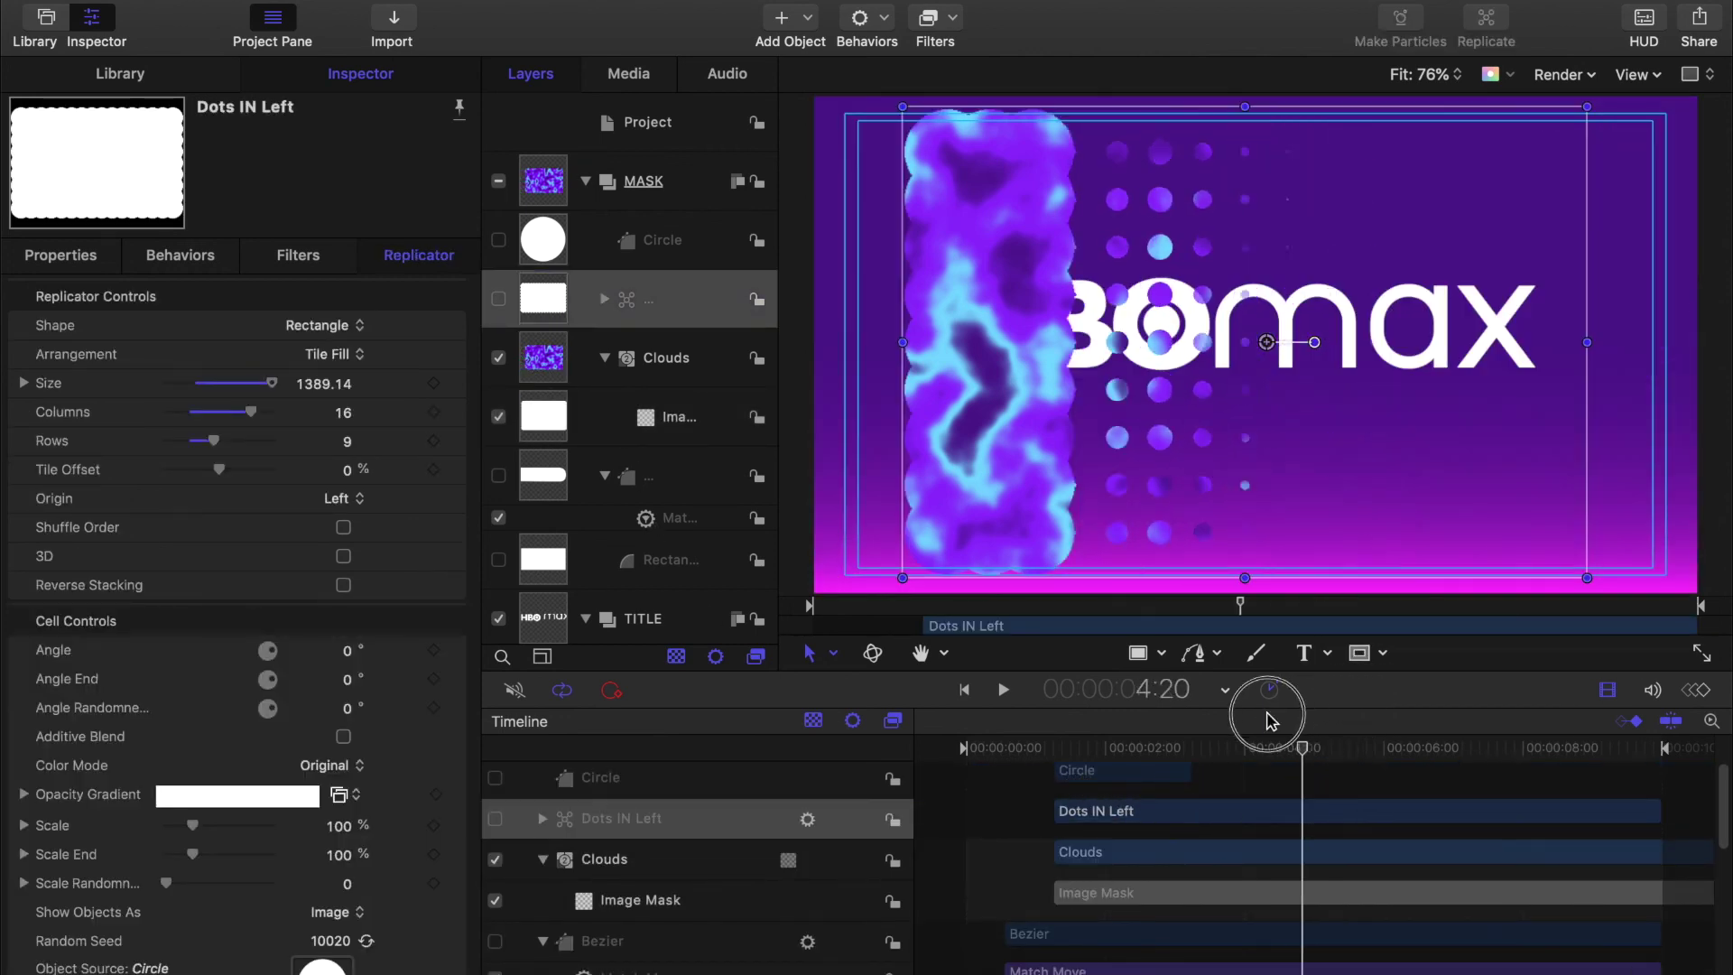
Step: Trim the Dots IN Left replicator's Sequence Replicator behavior so it ends at 2:02
left_click_drag(1271, 722, 1112, 740)
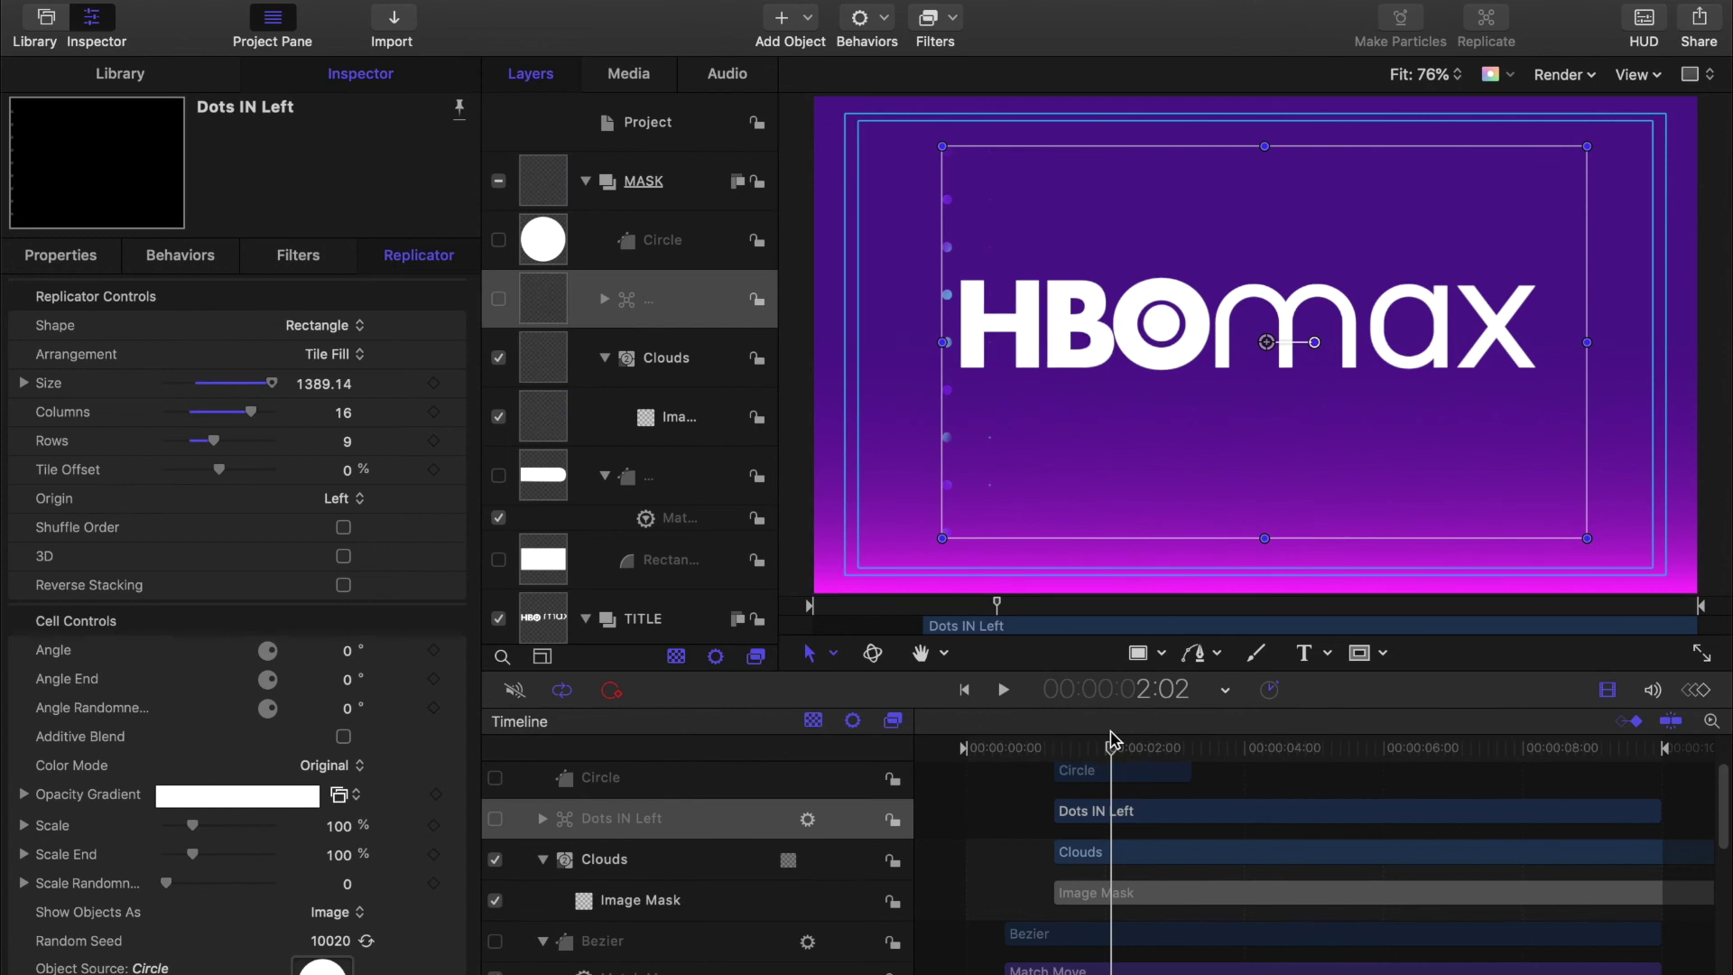
left_click(604, 300)
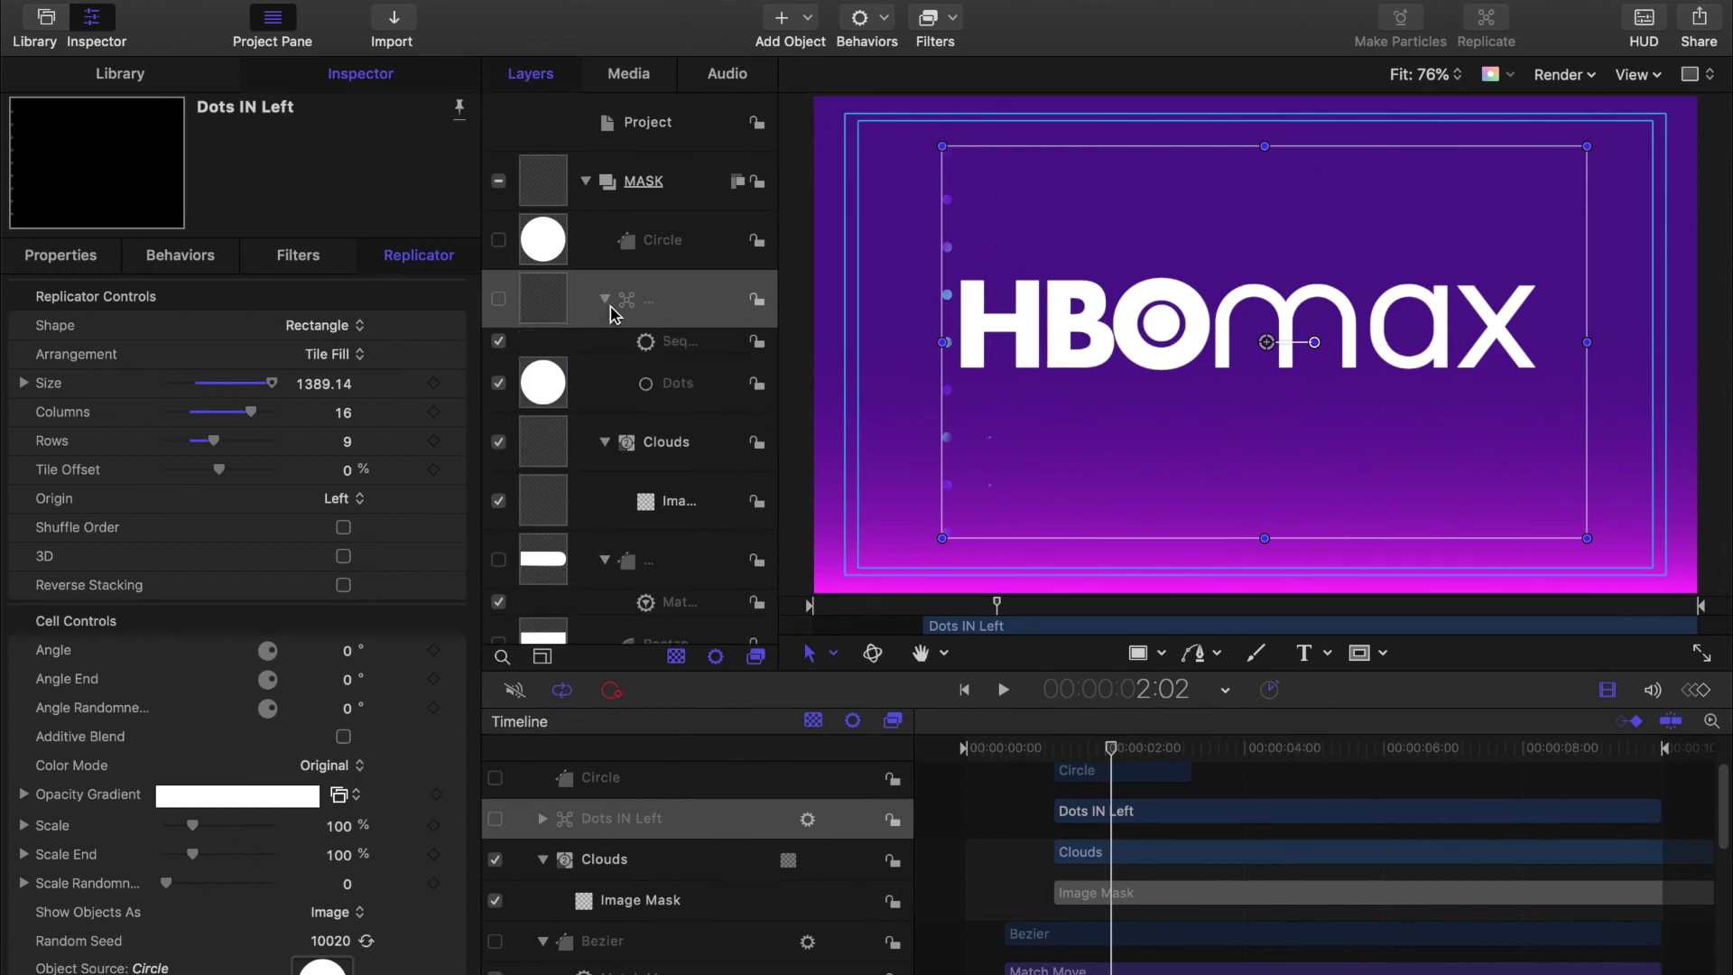
left_click(675, 343)
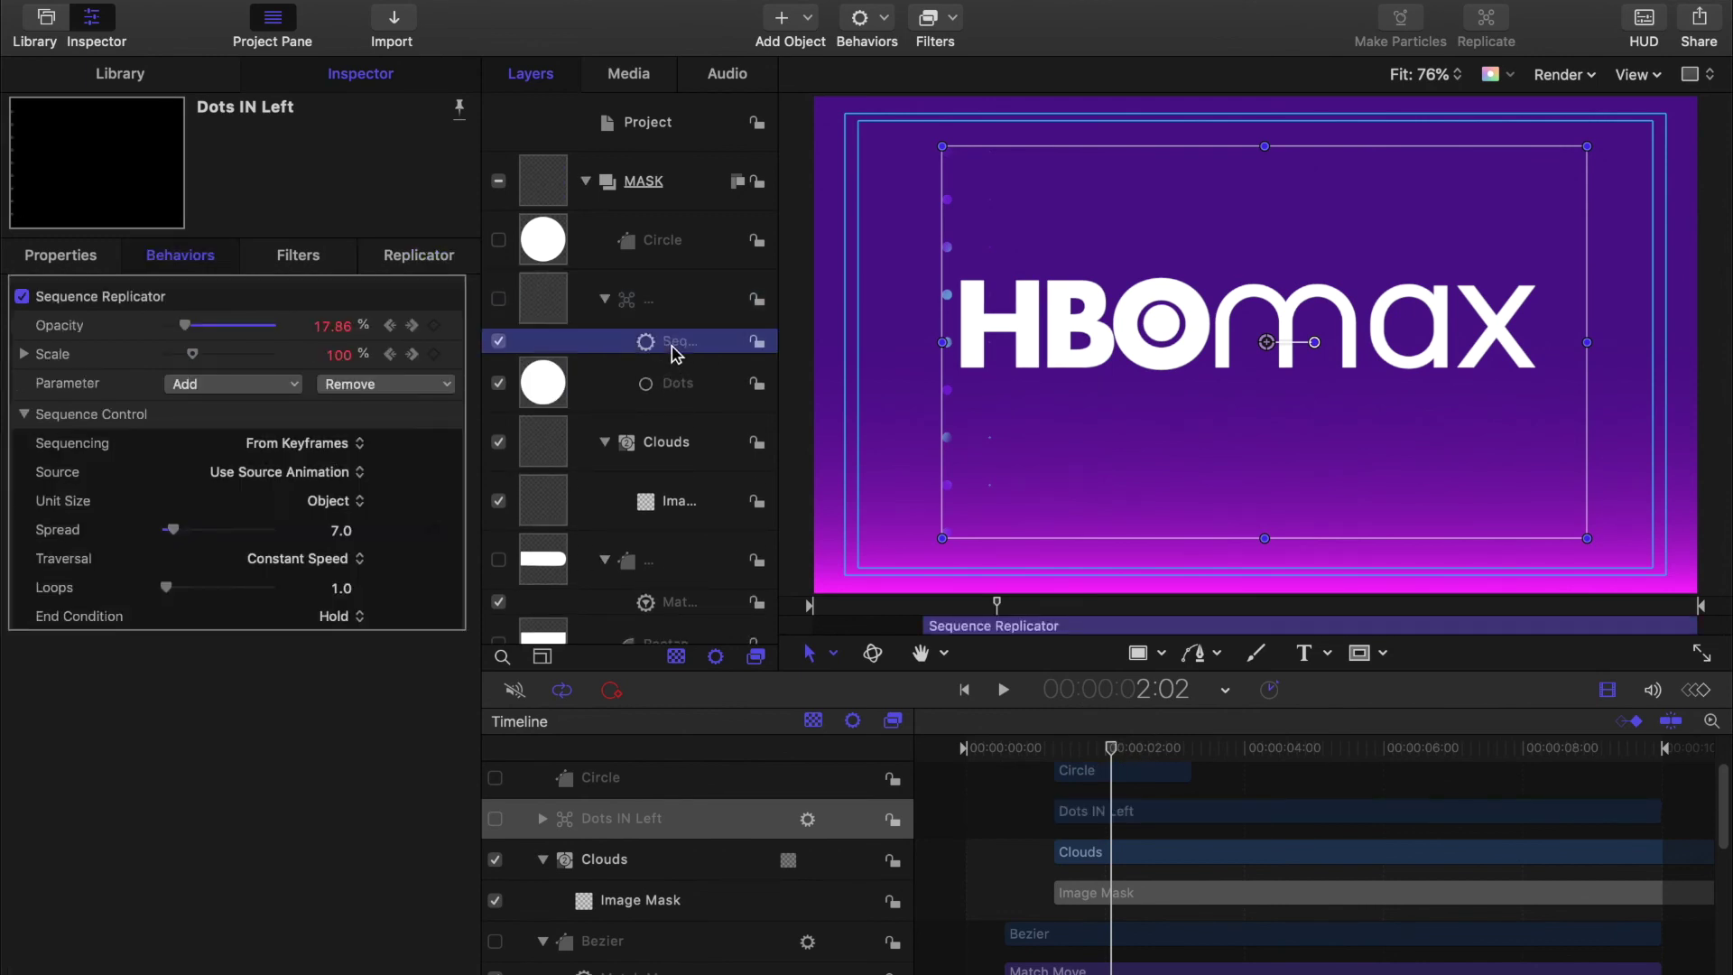
left_click(1116, 856)
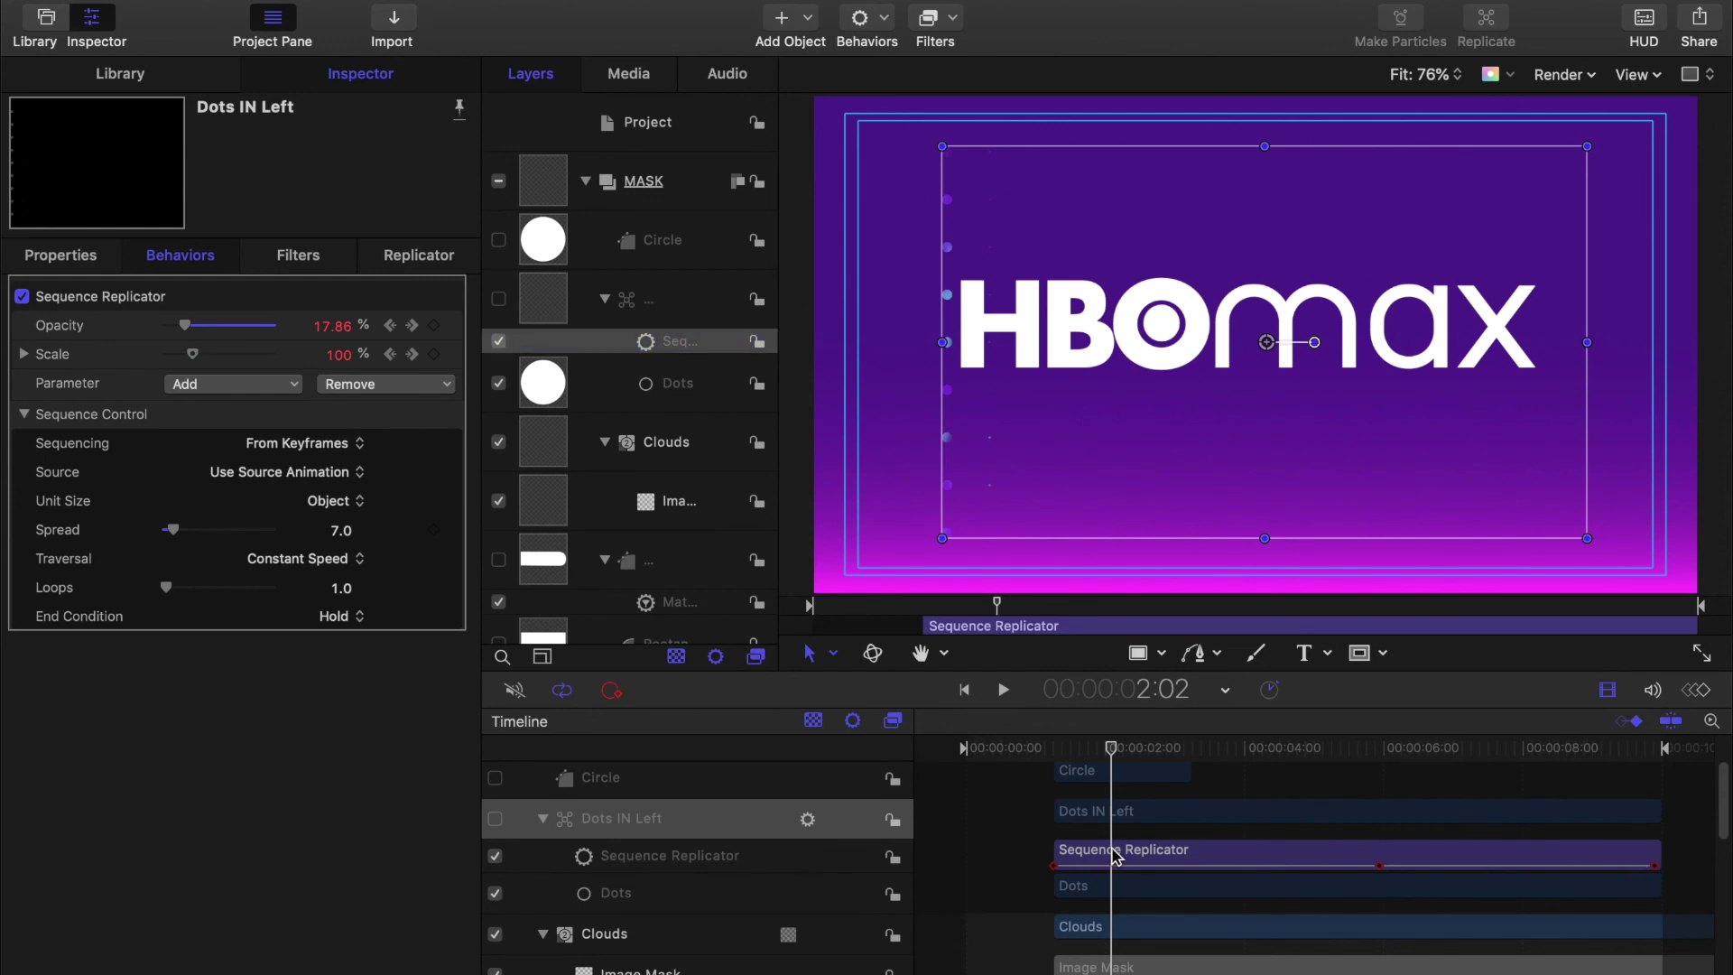
key("o")
left_click_drag(1116, 756, 1056, 749)
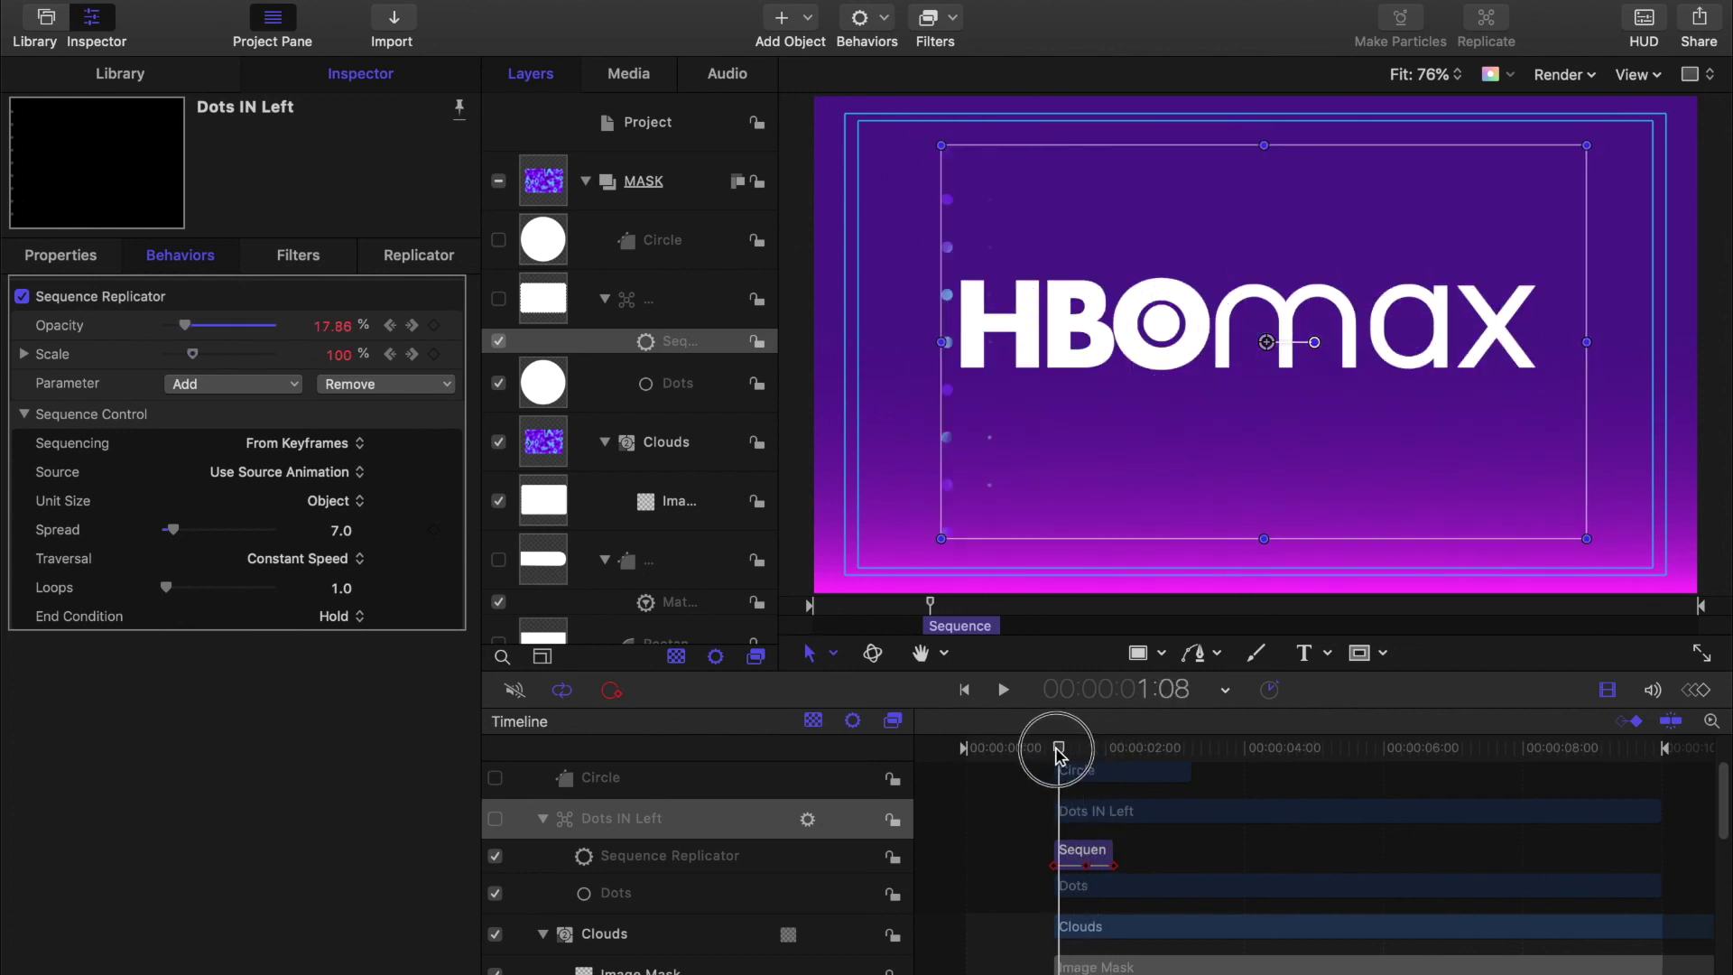
Step: Add an image mask to the Dots IN Left replicator with the max text as its source, keeping the max layer visible
left_click(544, 308)
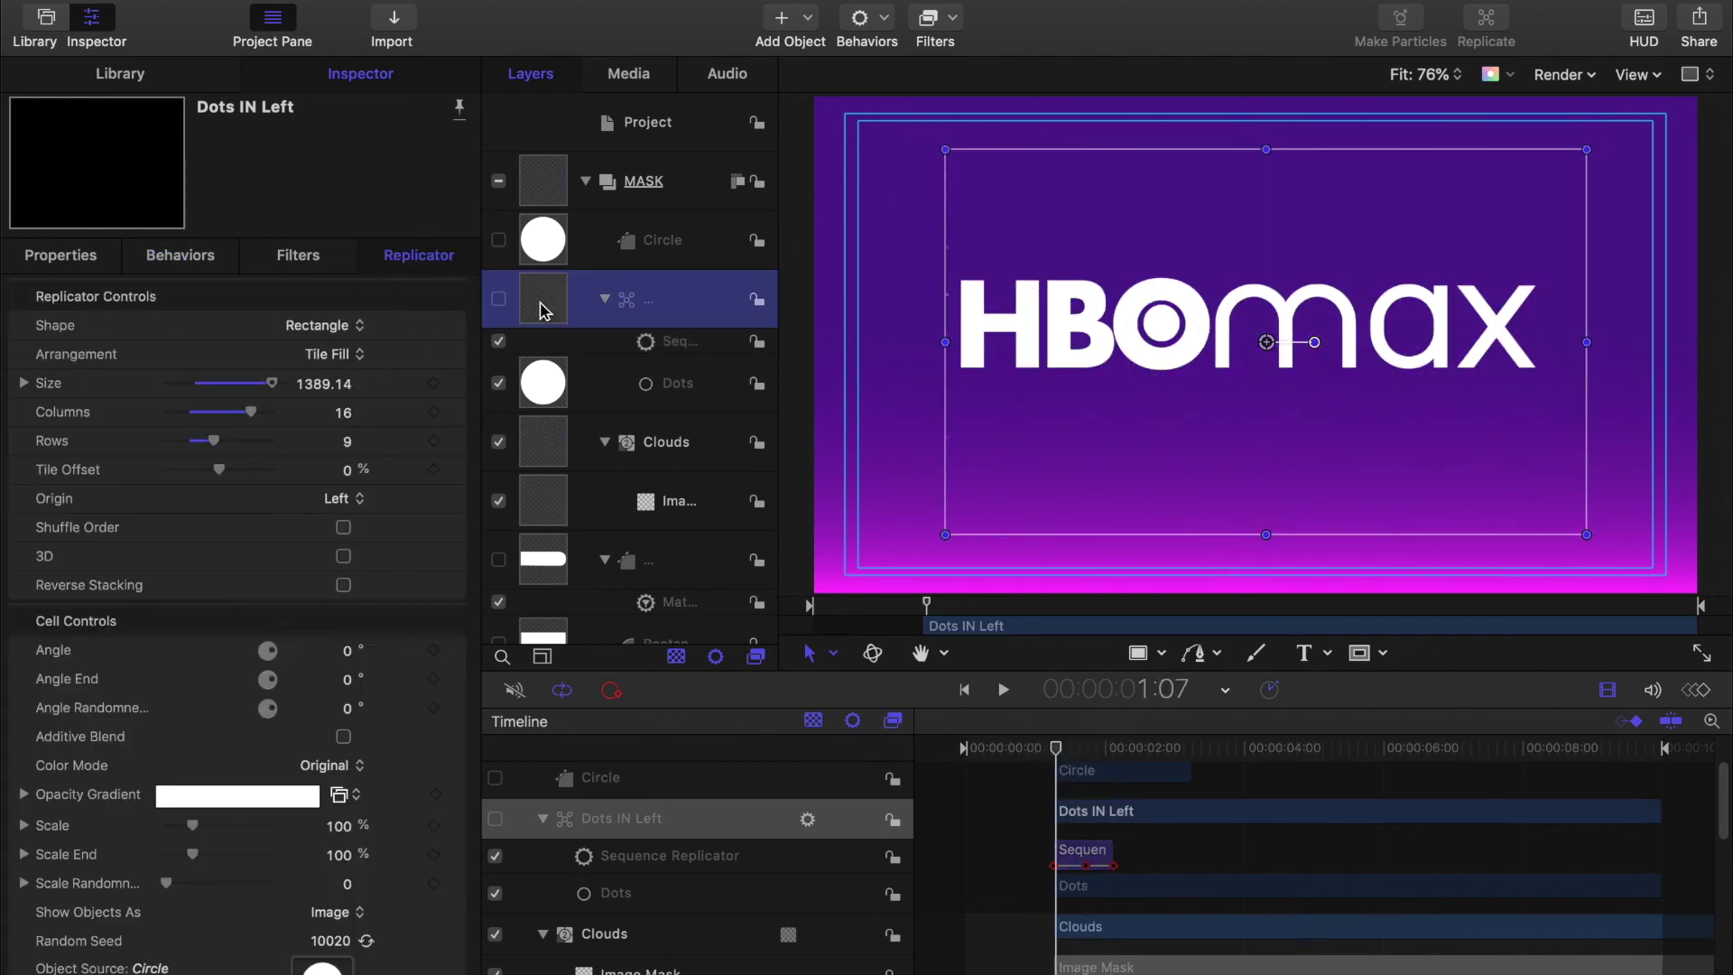
left_click(605, 300)
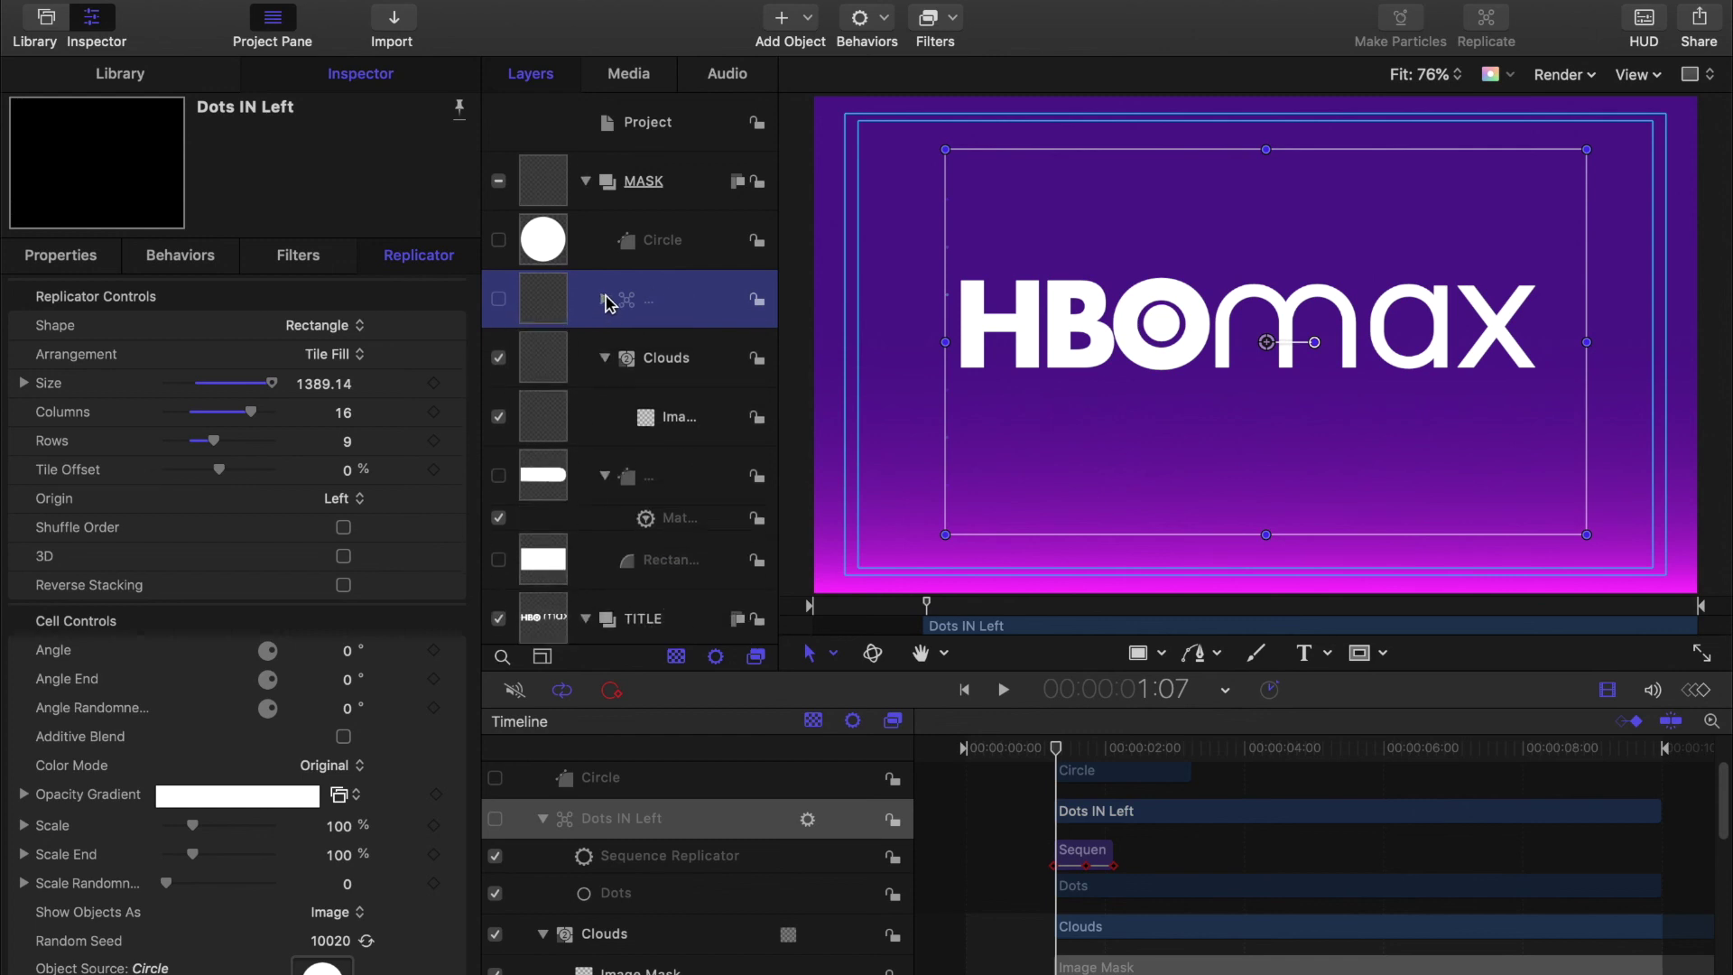
key("super+shift+m")
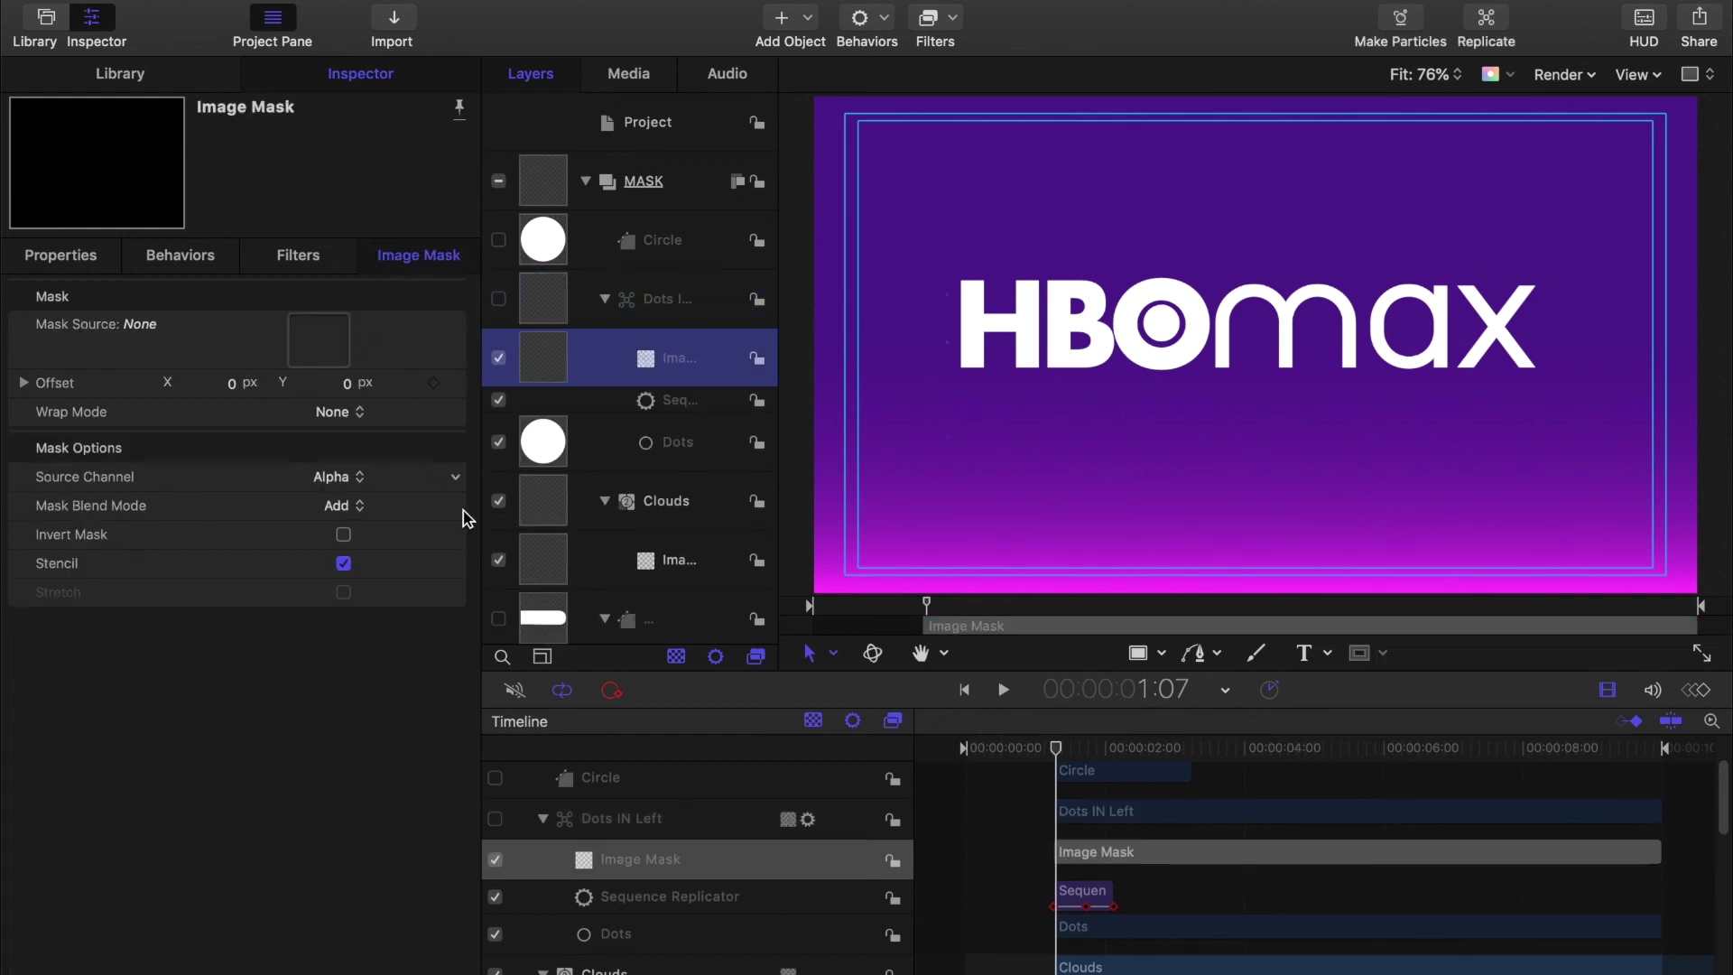
scroll(551, 560, "down", 5)
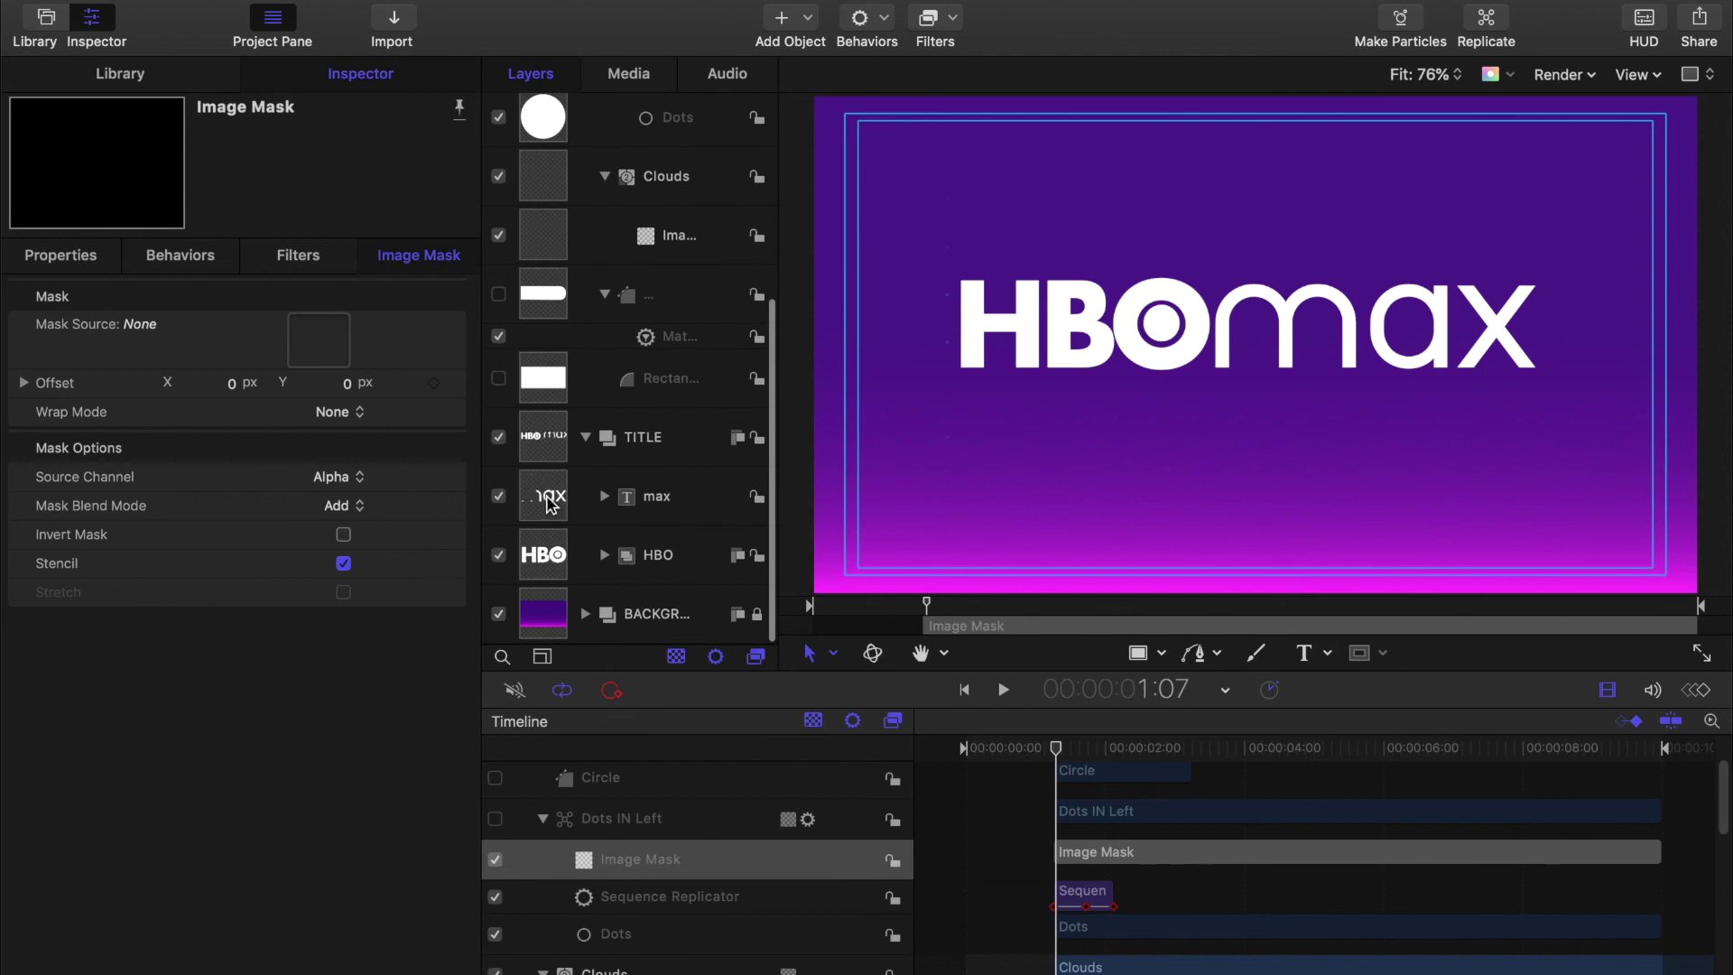
left_click_drag(549, 503, 321, 350)
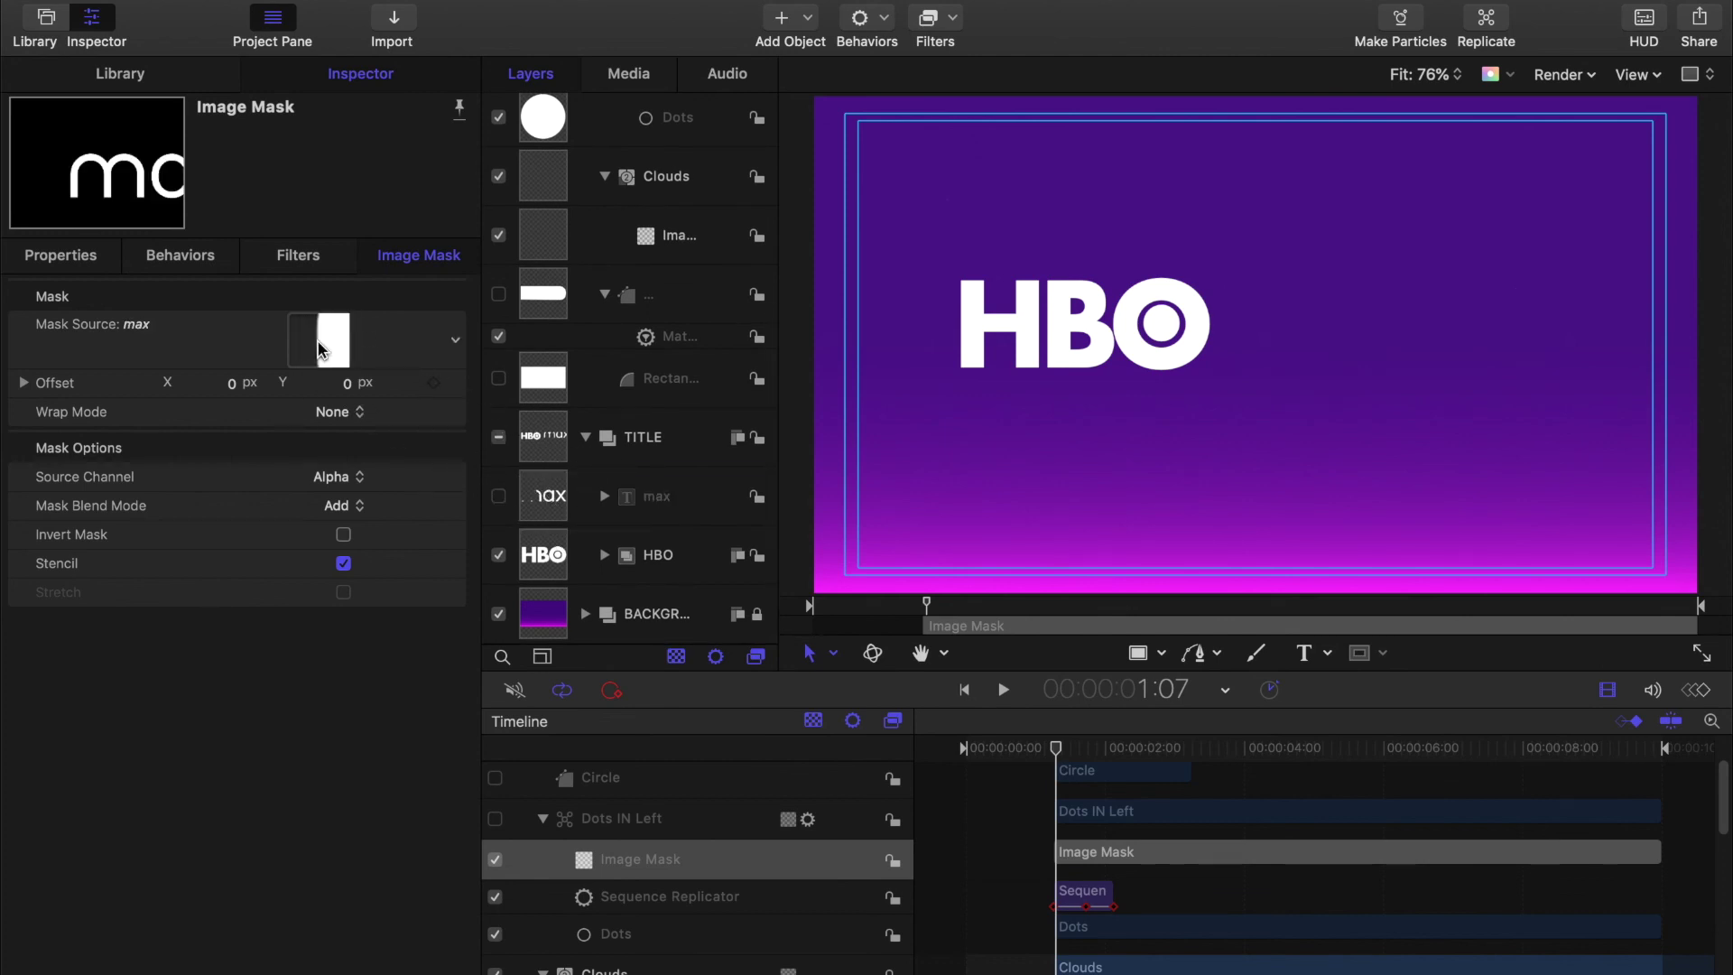
left_click(500, 497)
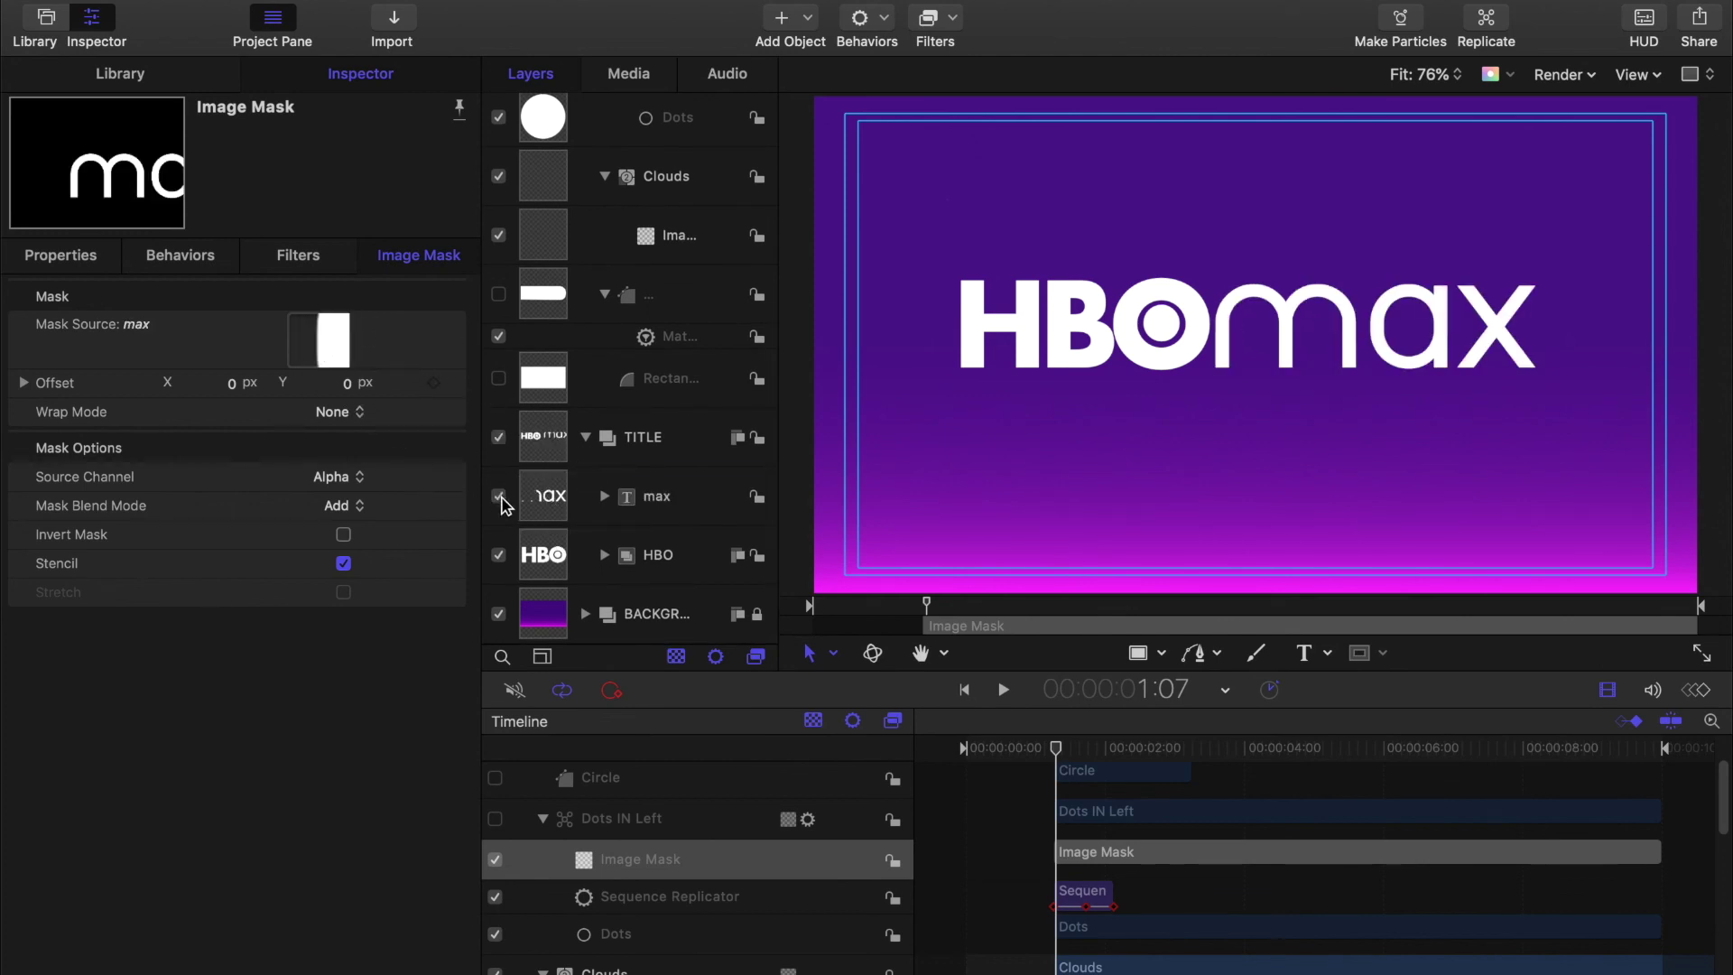
Step: Play the animation from the start and check the clouds-textured dots revealing across the max lettering
left_click_drag(1059, 752, 1061, 752)
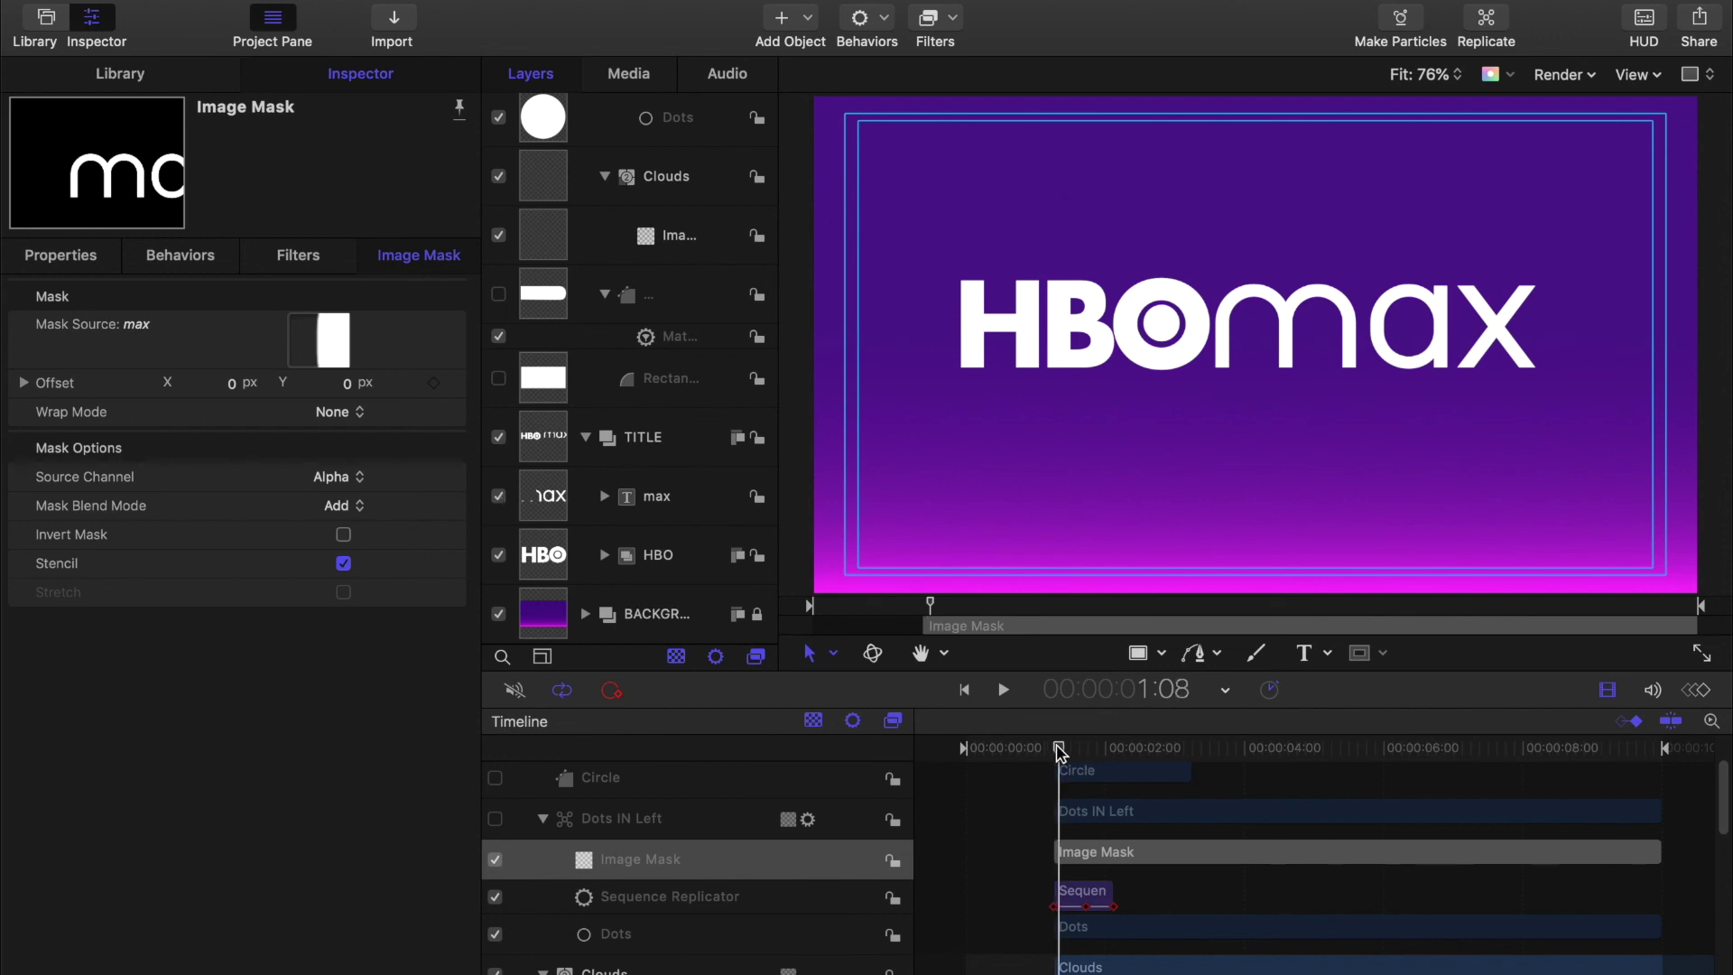
left_click_drag(1060, 752, 940, 746)
left_click(1004, 693)
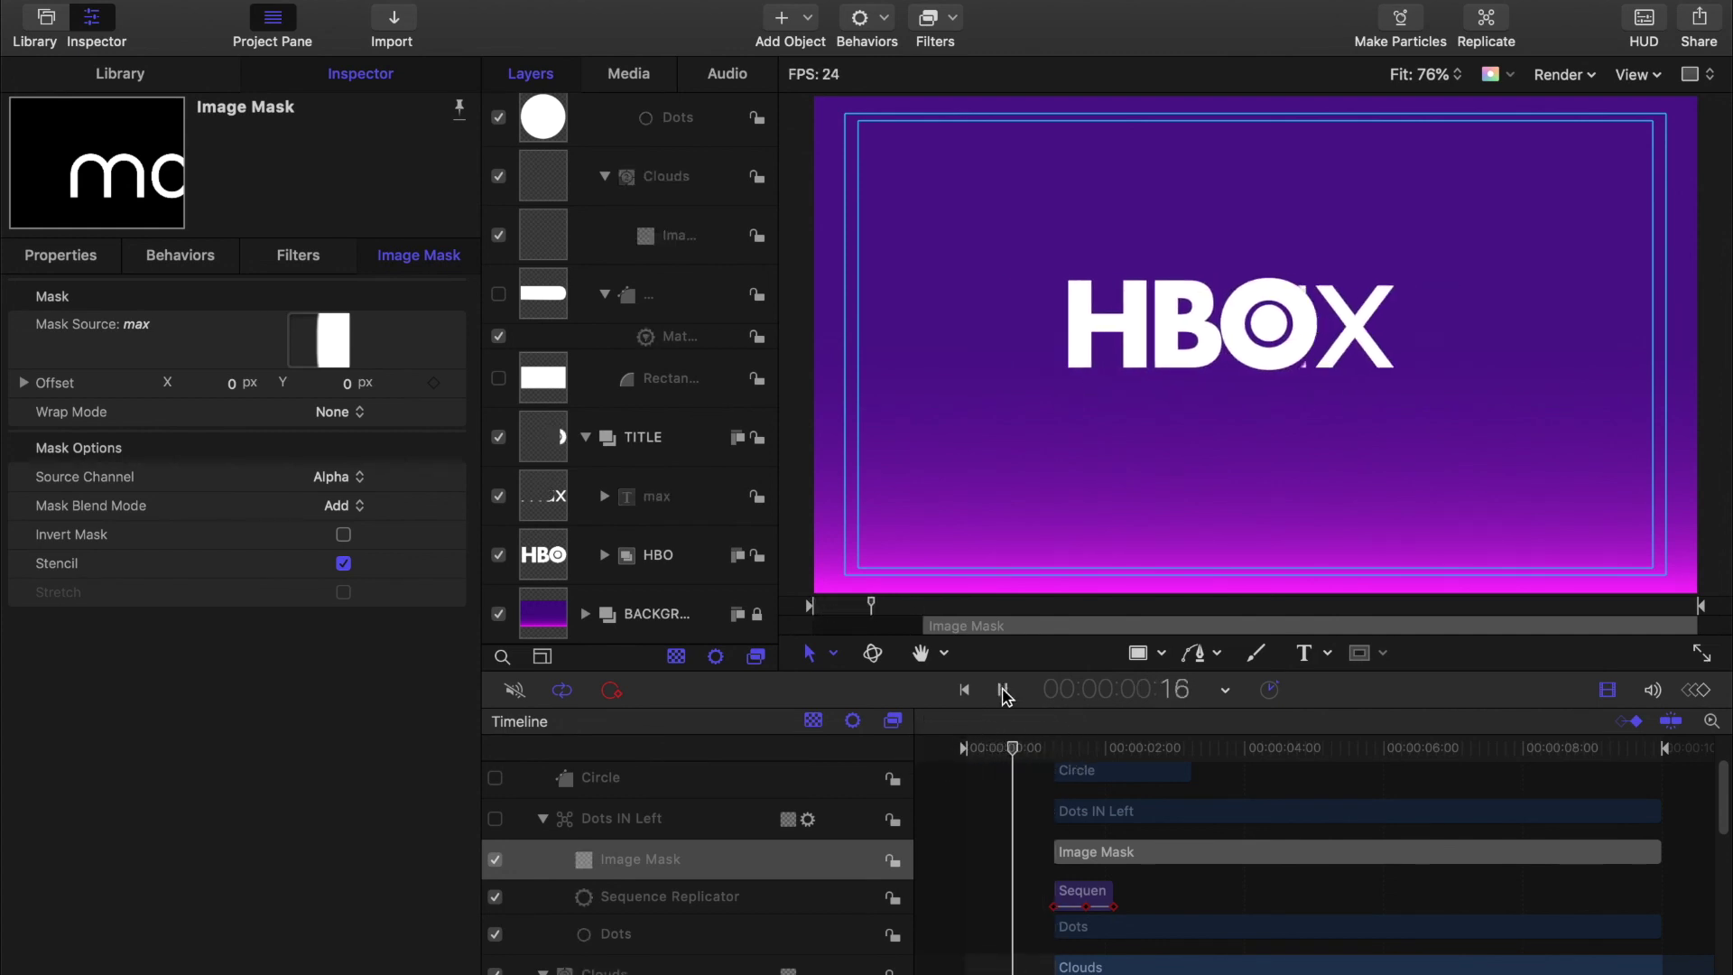
left_click(1005, 693)
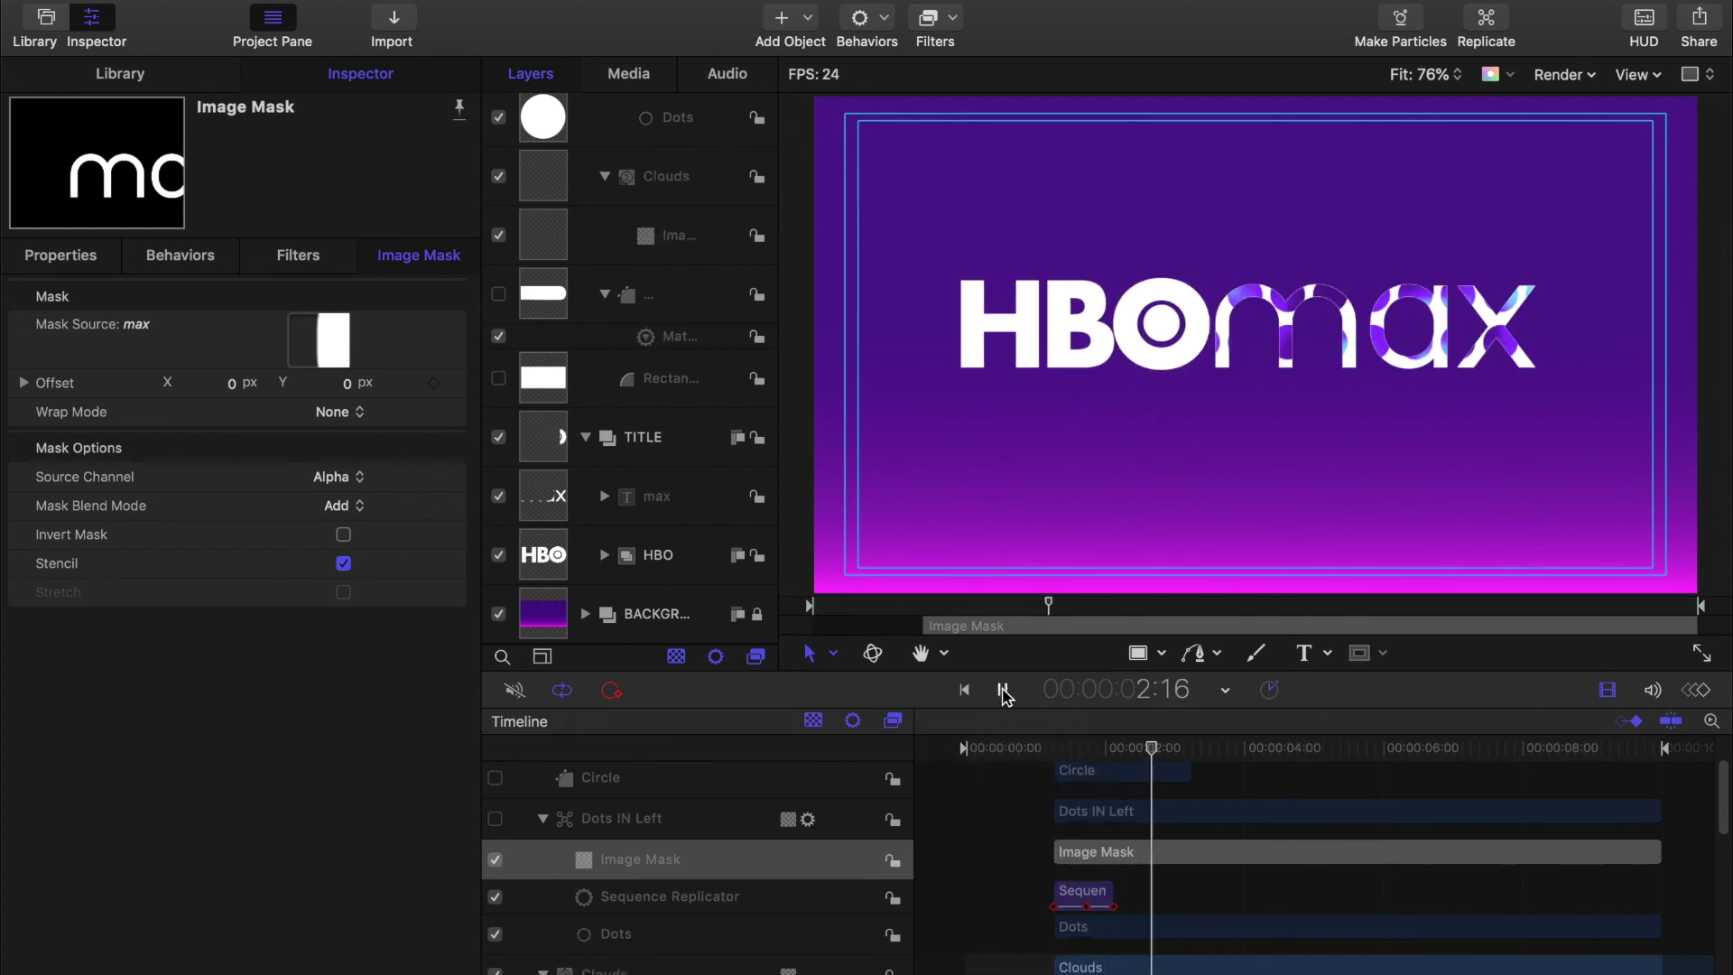
left_click(1155, 752)
left_click_drag(1156, 752, 1119, 752)
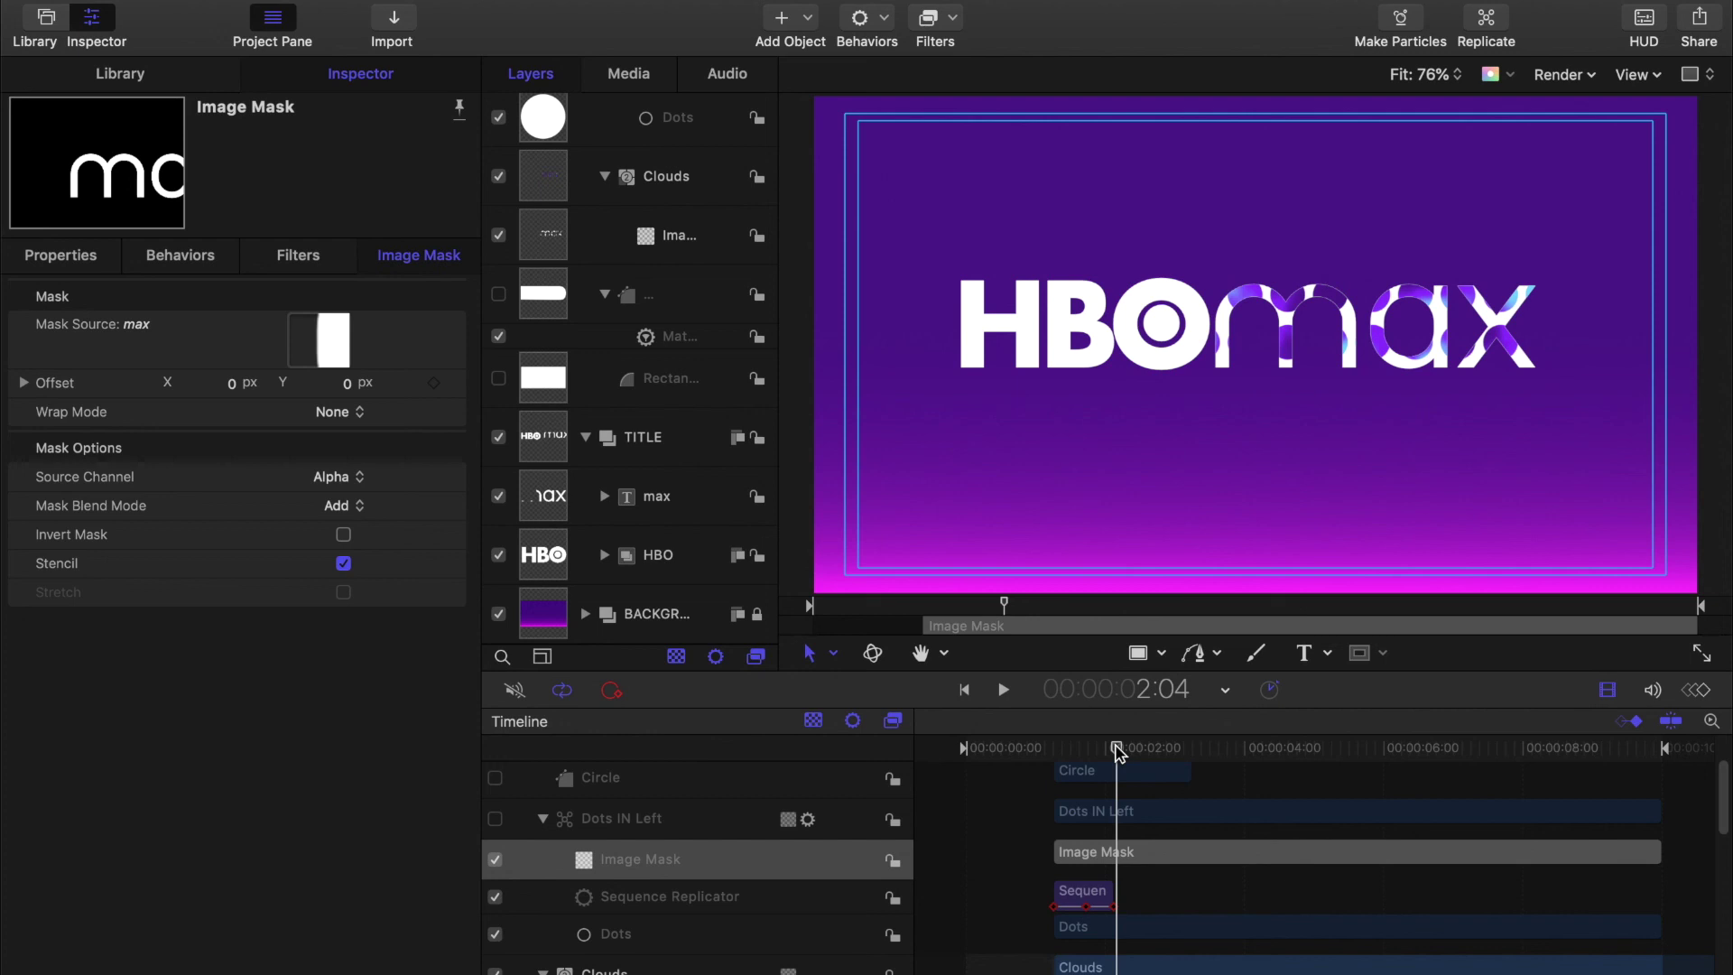
mouse_move(1118, 751)
left_mouse_down()
mouse_move(1052, 750)
mouse_move(1105, 746)
left_mouse_up()
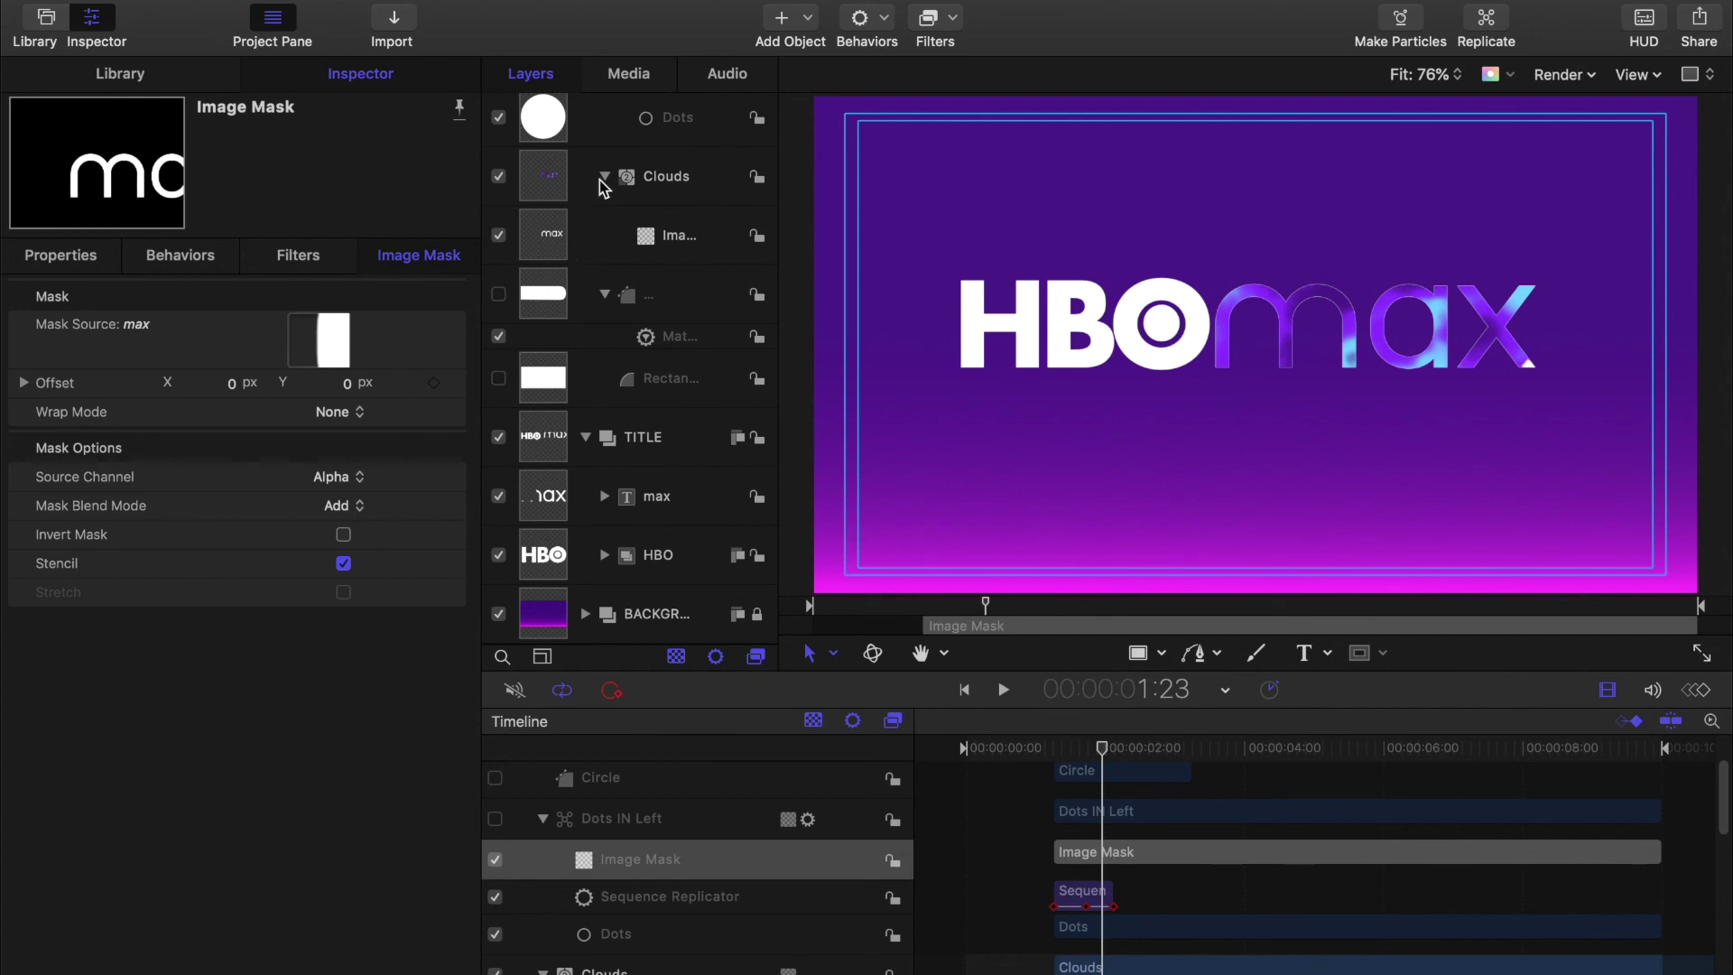
Step: Set the Clouds 1st and 2nd Layer Strength to 0, the 3rd to 0.26, and the offset to X 55 px, Y 133 px
left_click(560, 181)
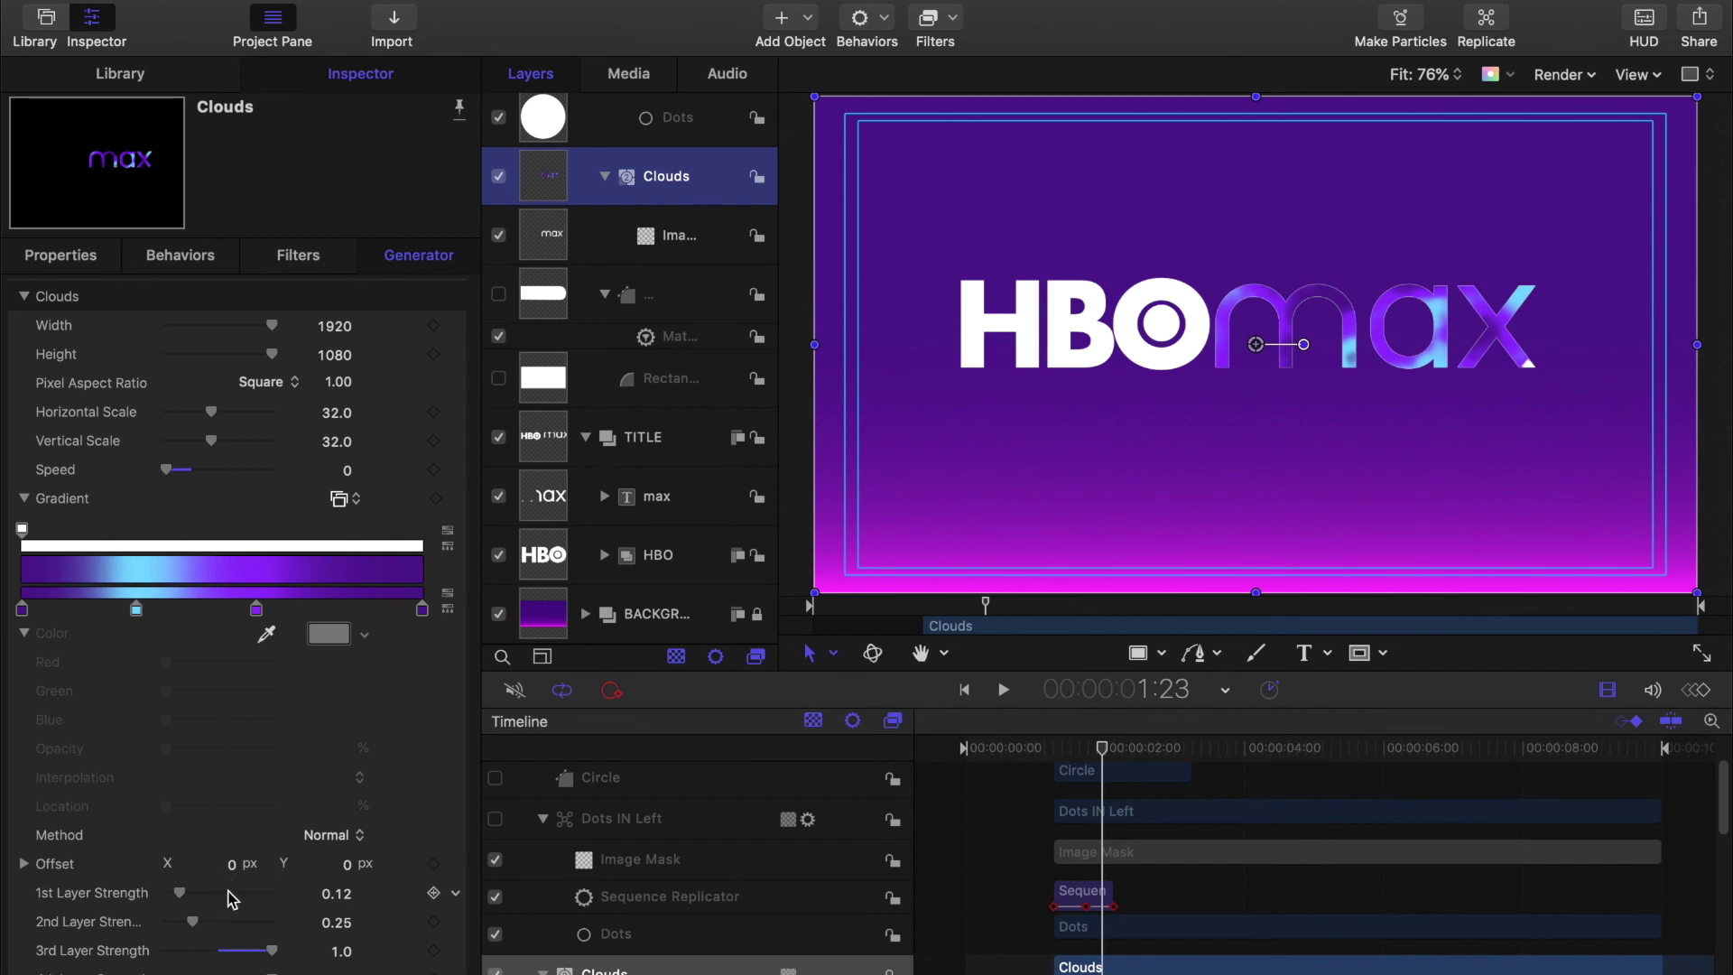
left_click_drag(181, 894, 76, 921)
left_click_drag(274, 951, 193, 954)
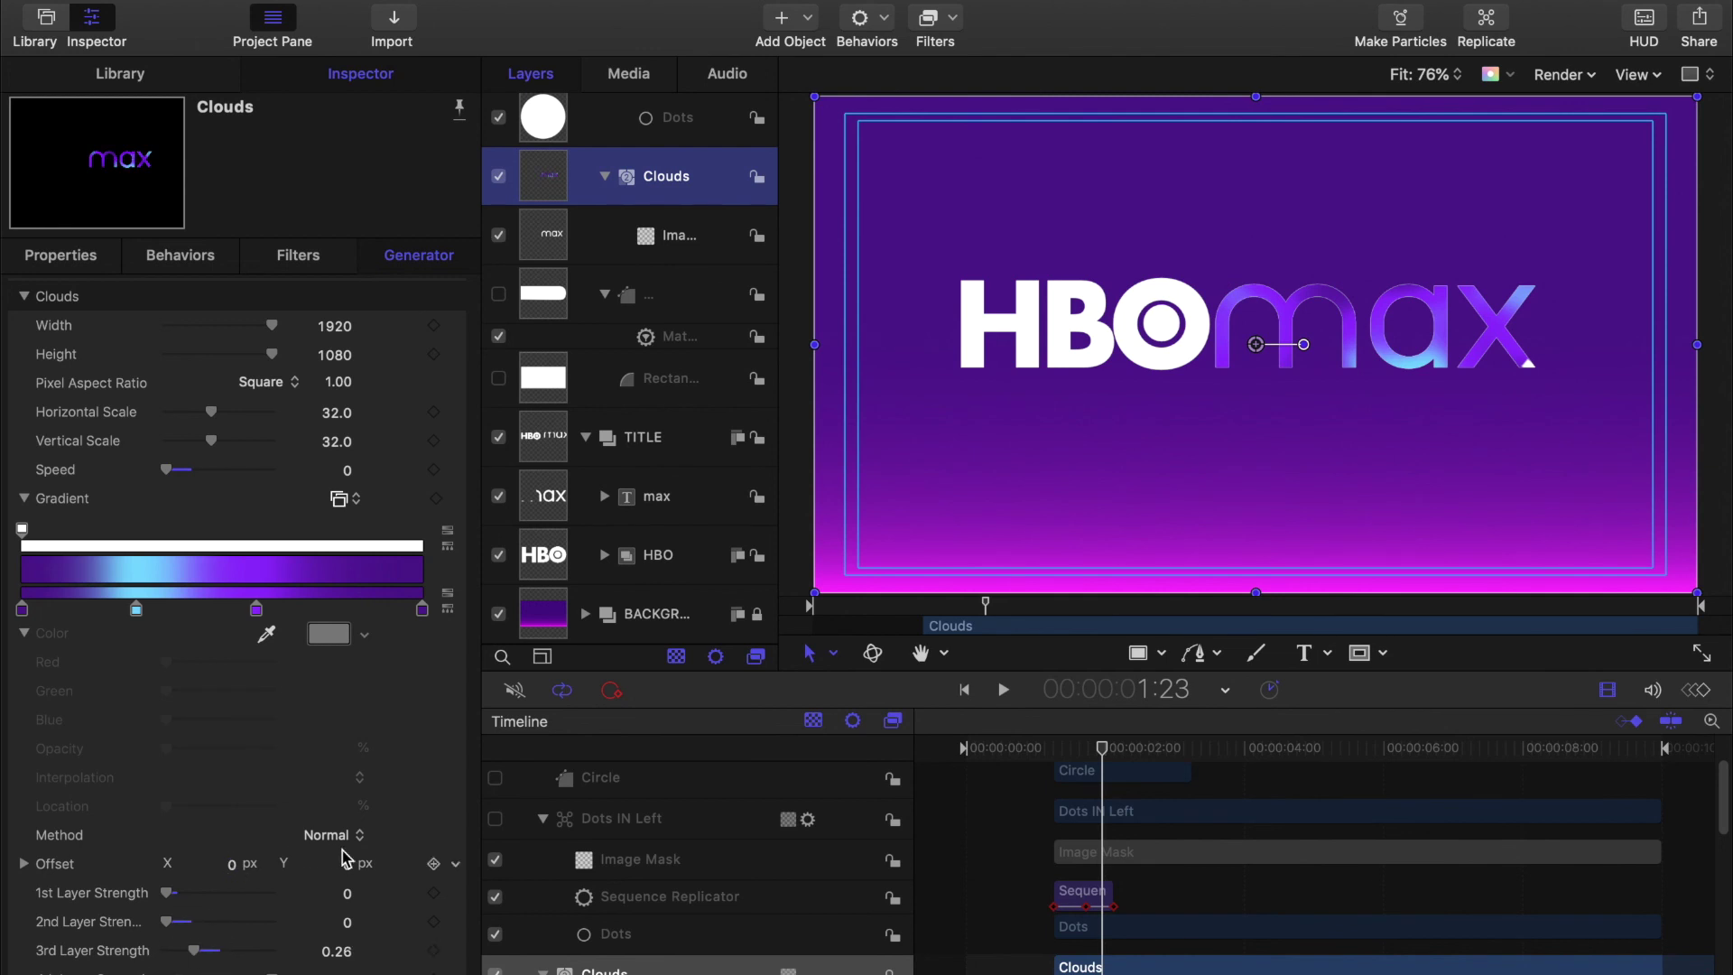
mouse_move(350, 874)
left_mouse_down()
mouse_move(392, 867)
mouse_move(347, 873)
left_mouse_up()
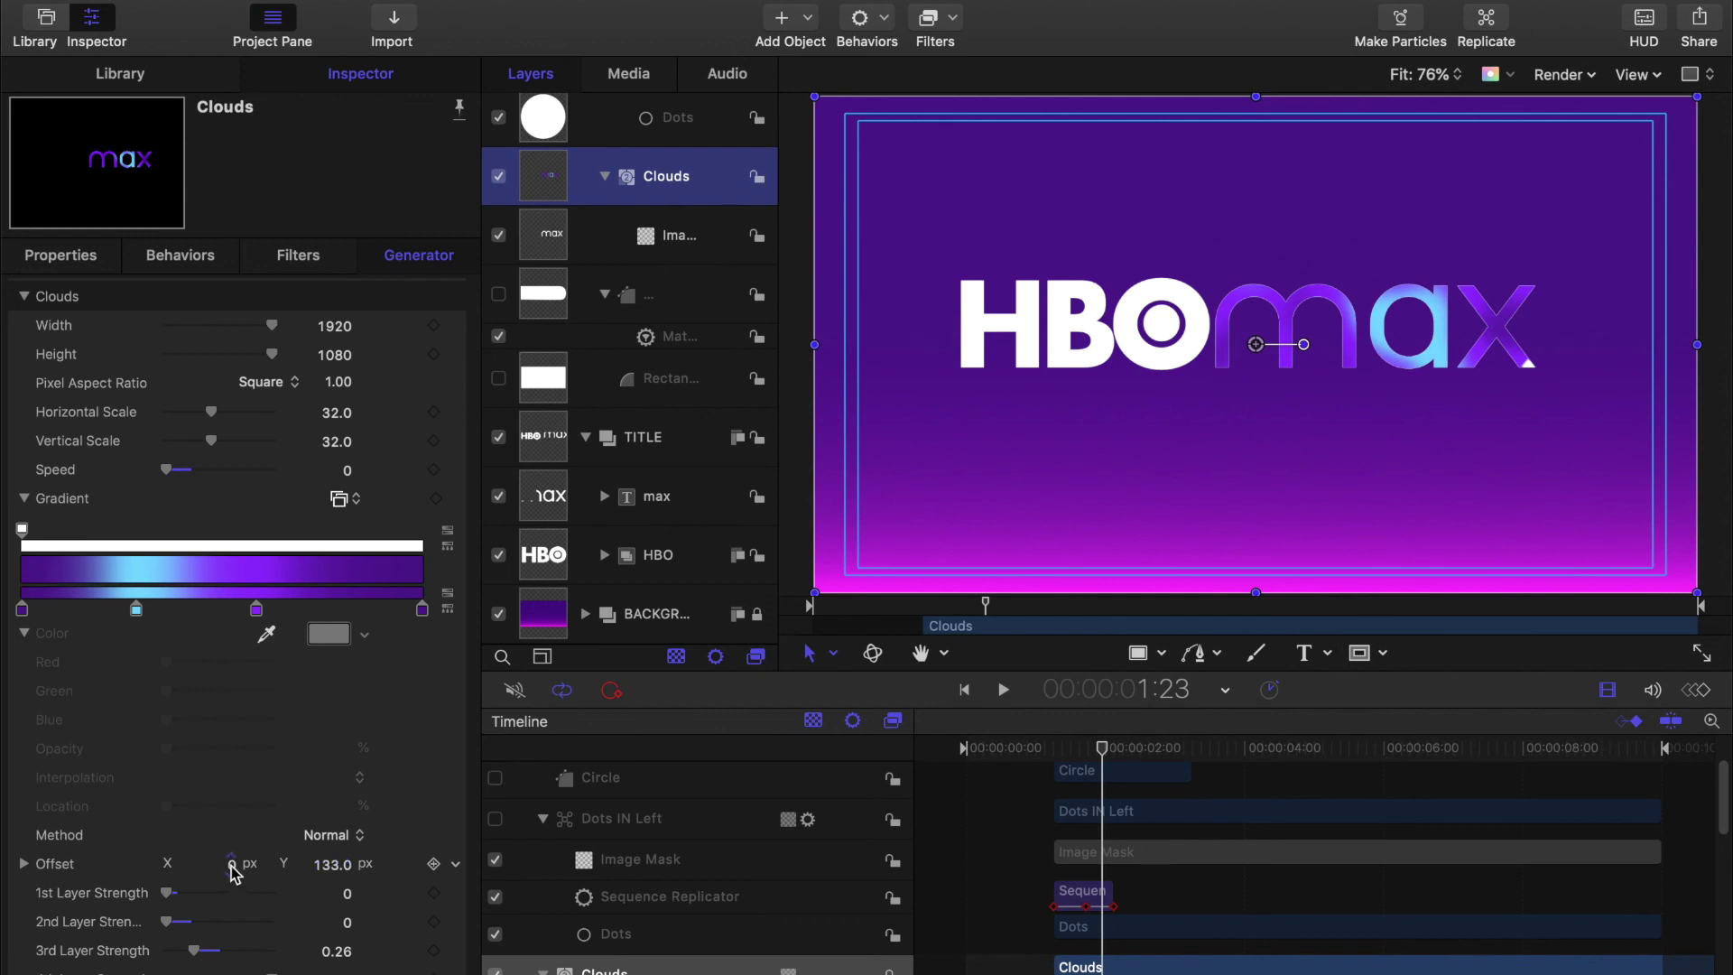
left_click_drag(232, 864, 232, 863)
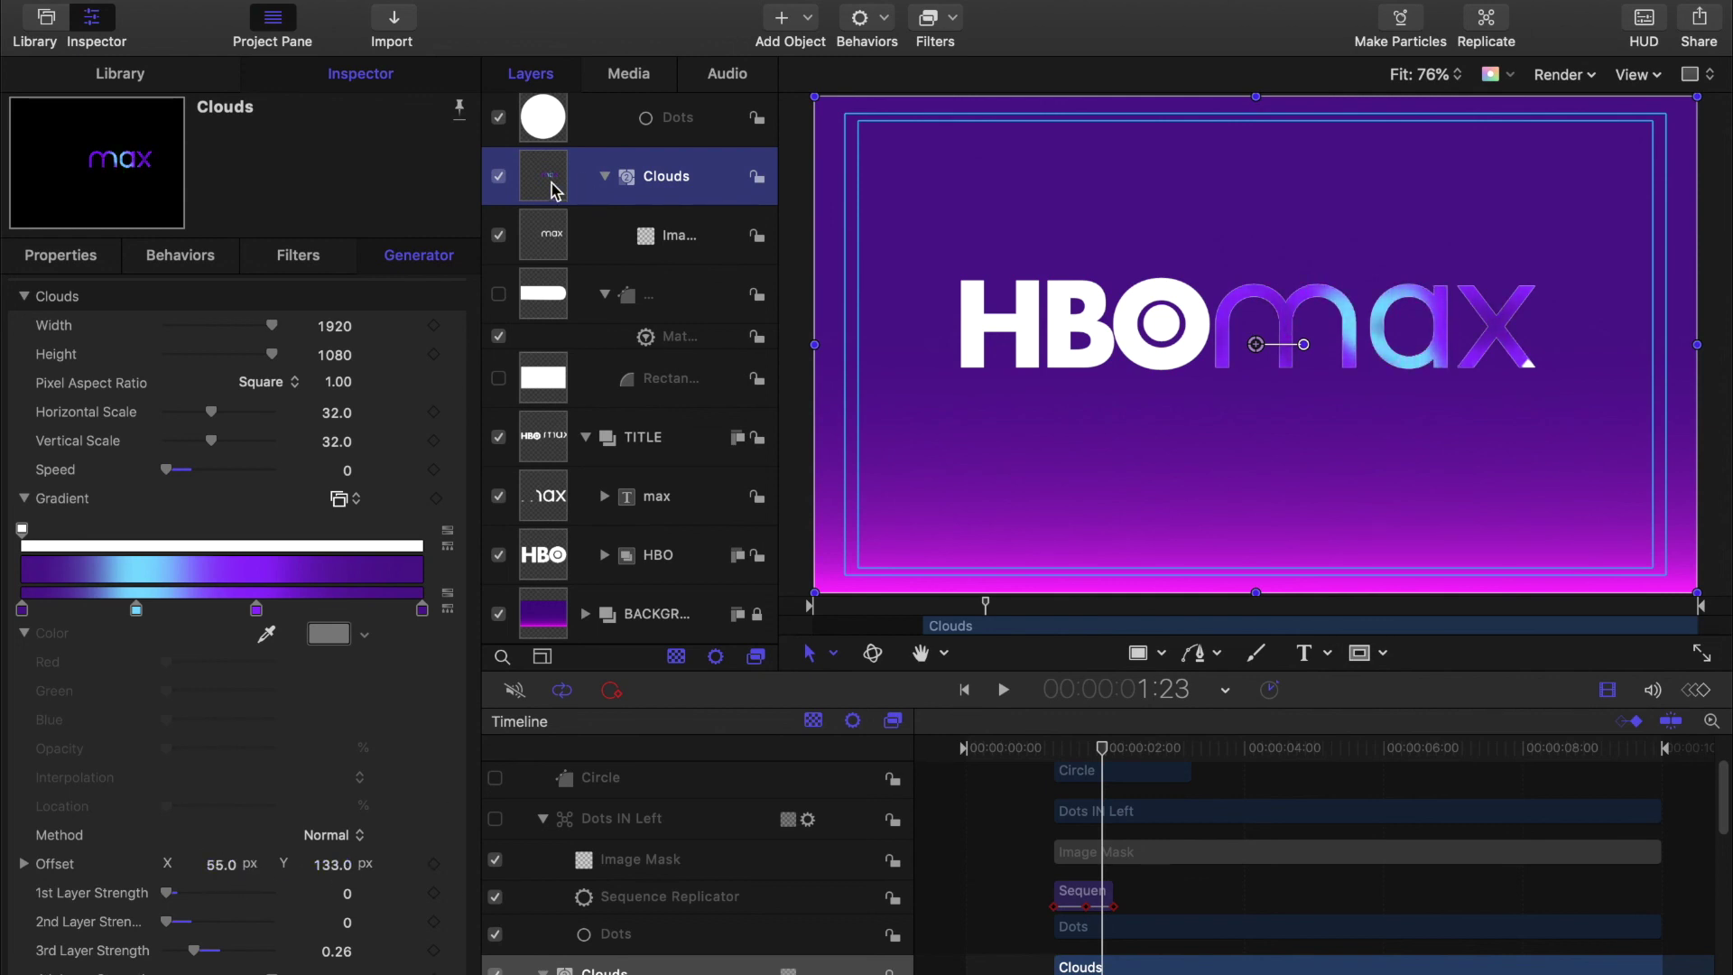
Step: Collapse the Clouds layer, move the playhead to 2:05, and set the Dots IN Left replicator to 40 columns and 20 rows
scroll(555, 190, "up", 5)
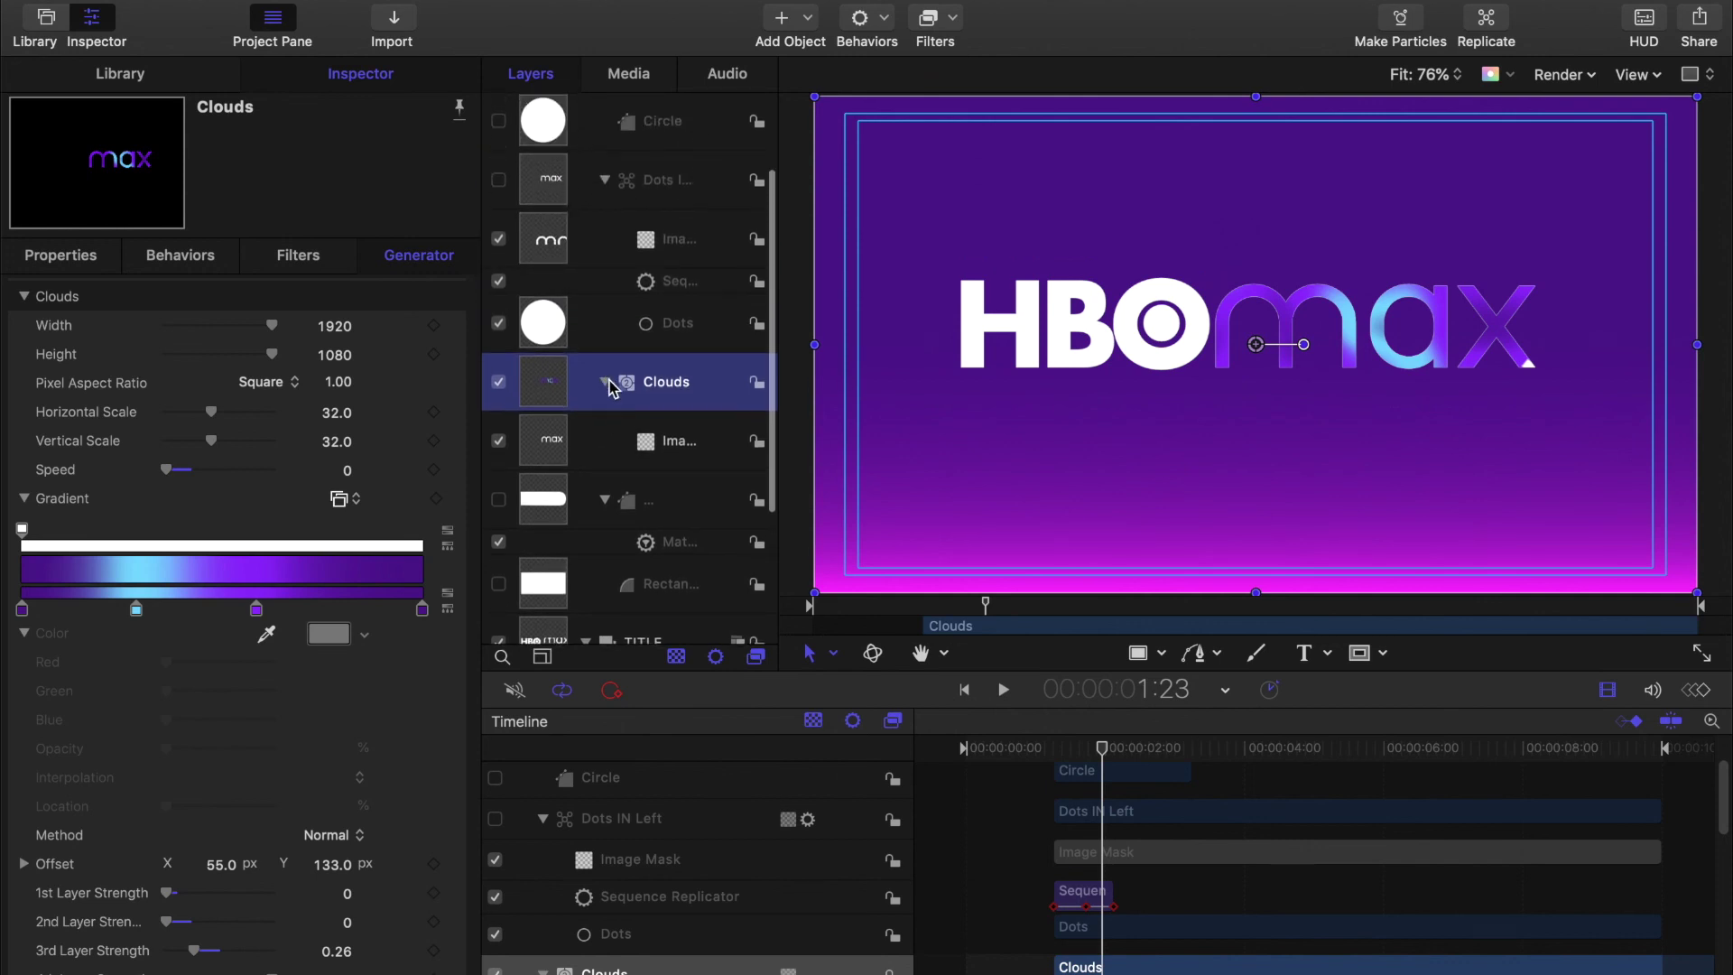
left_click(605, 383)
left_click_drag(1106, 754, 1122, 754)
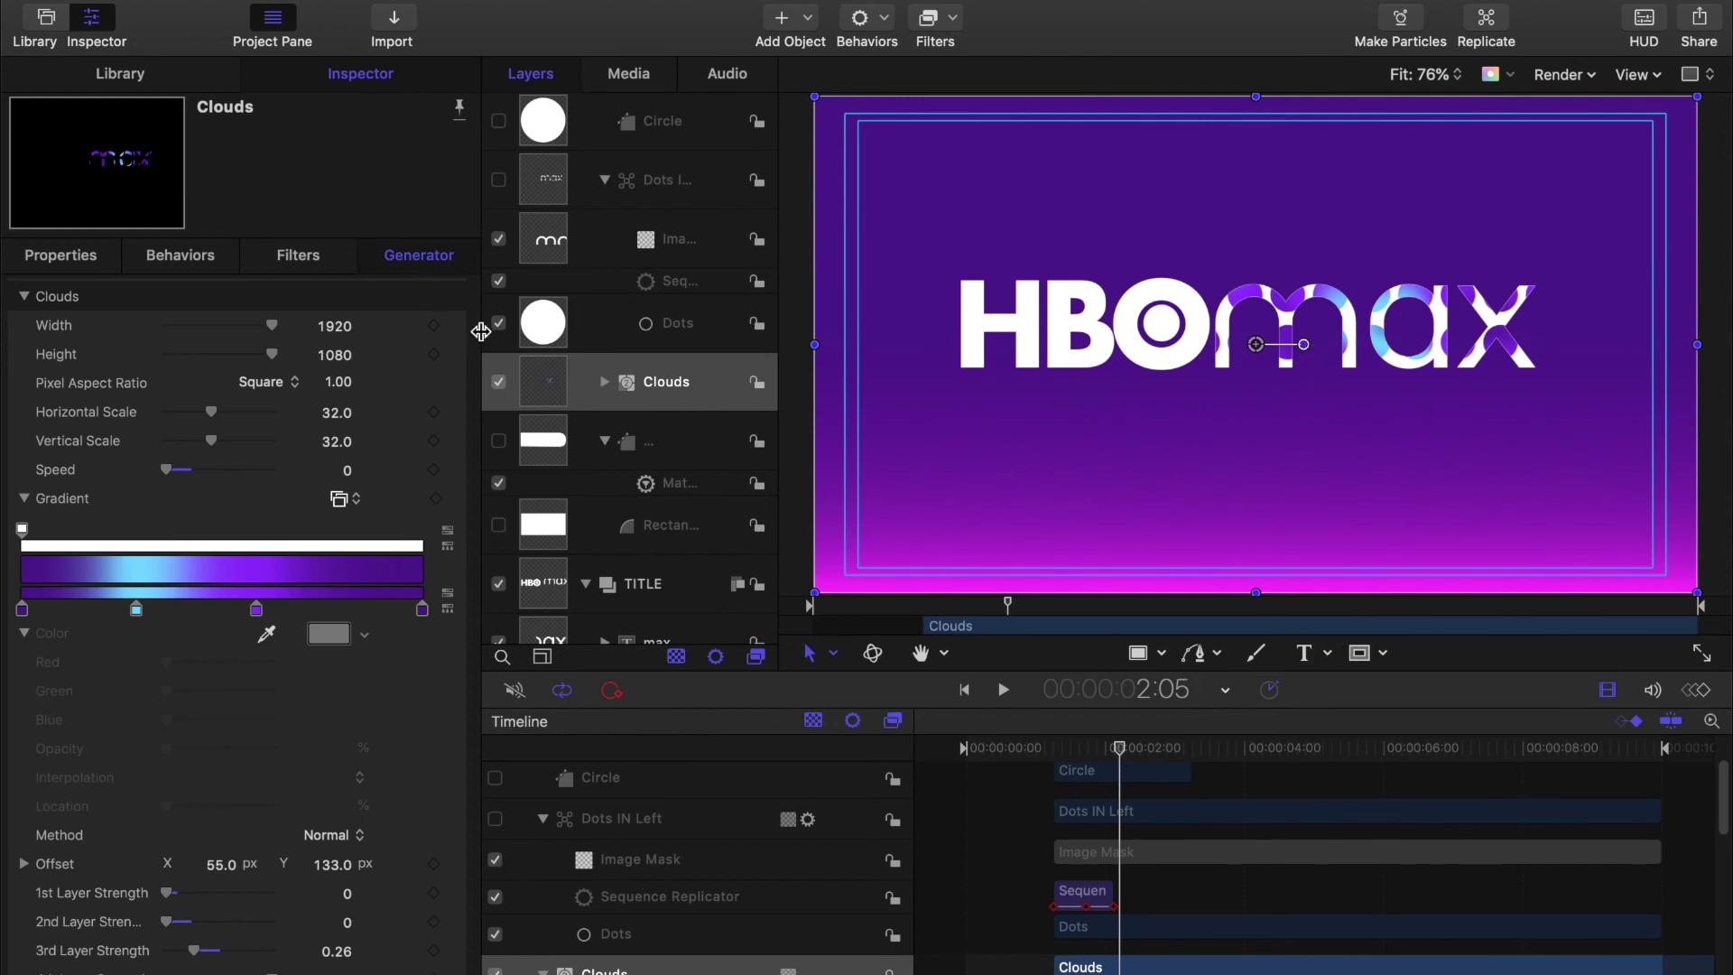
left_click(554, 187)
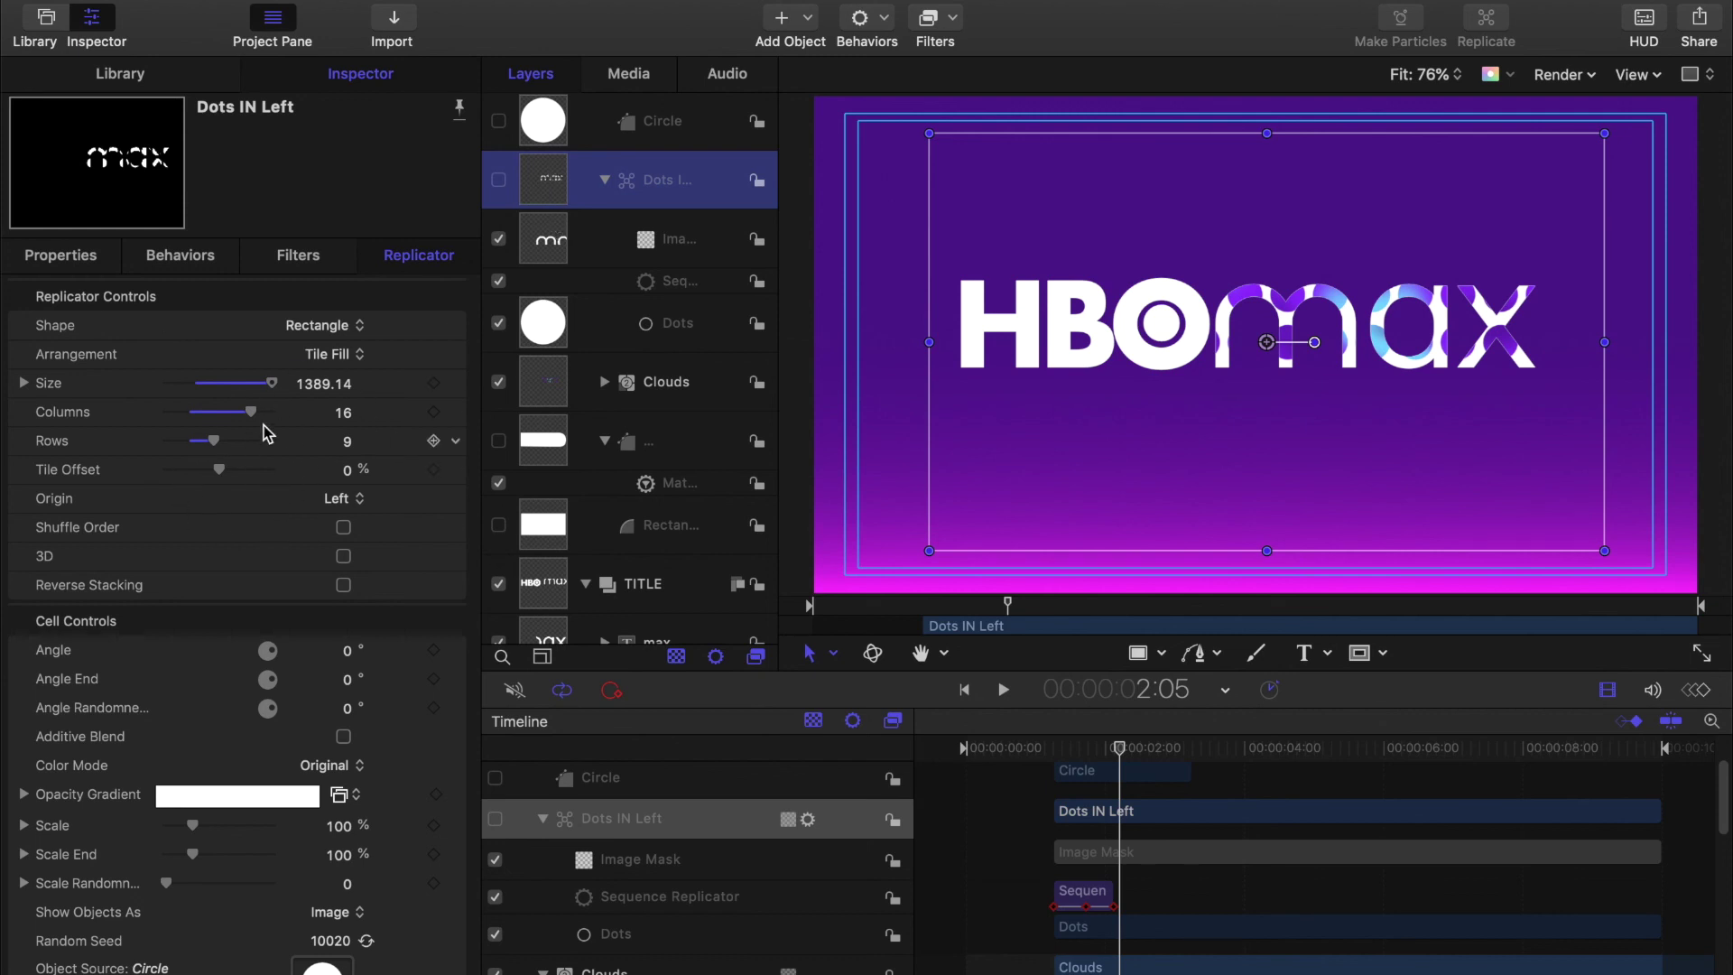
left_click_drag(341, 423, 347, 421)
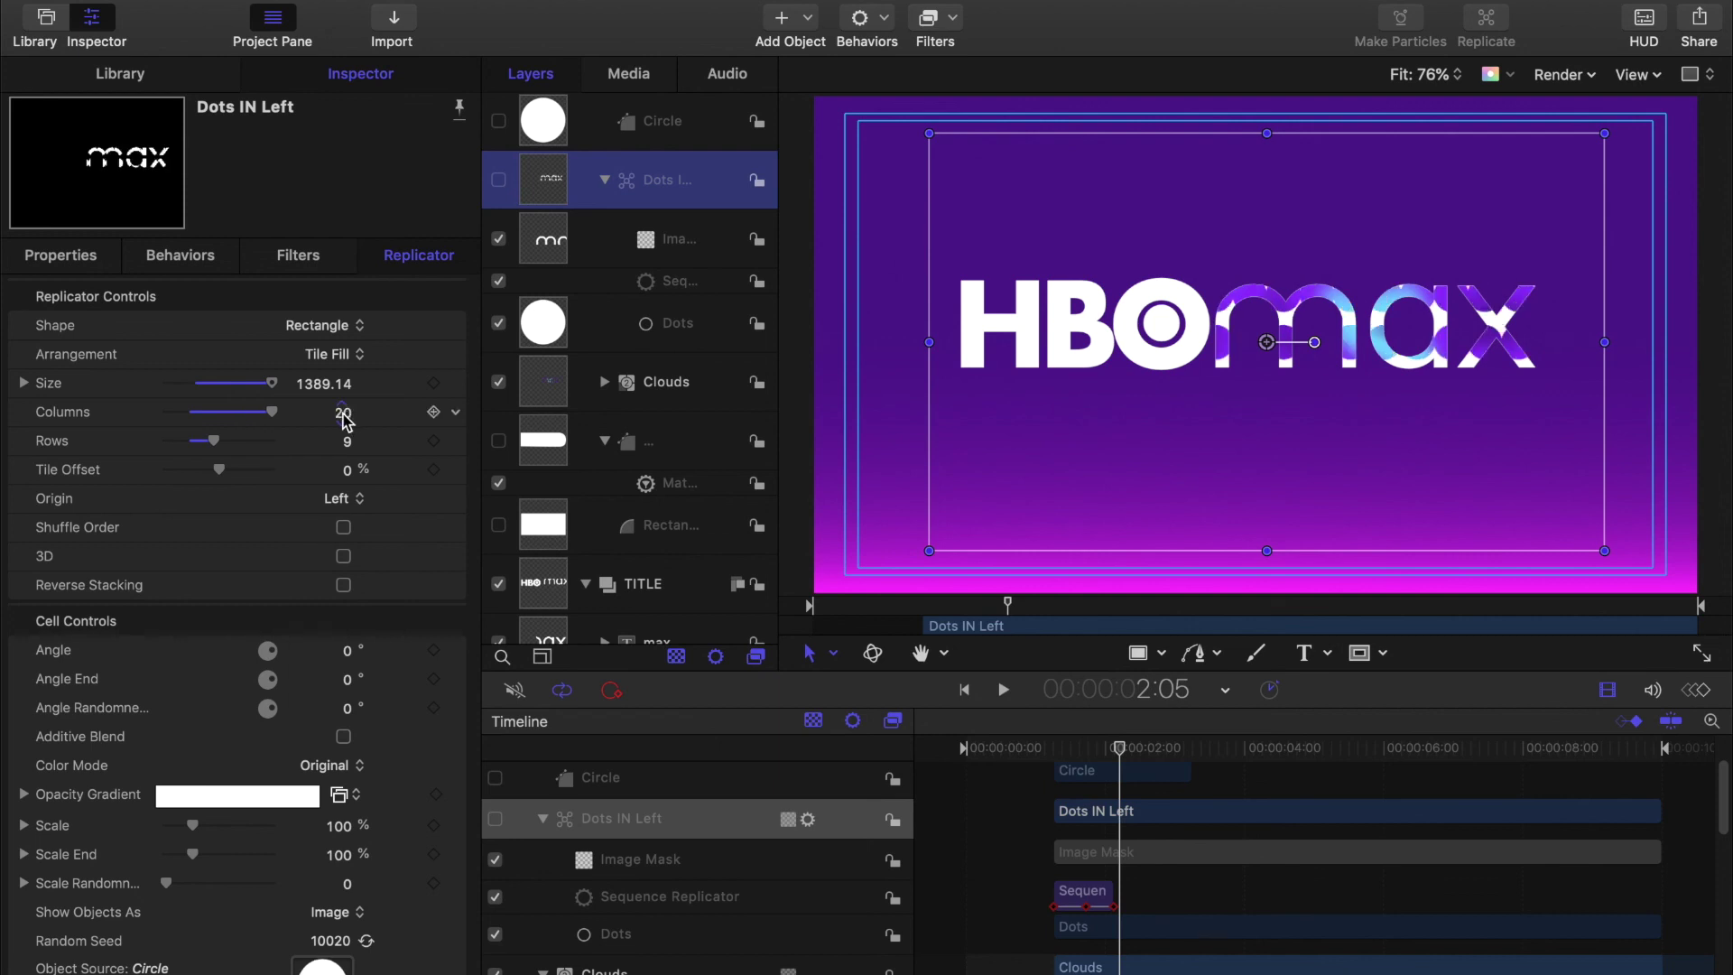
left_click(346, 420)
type("40")
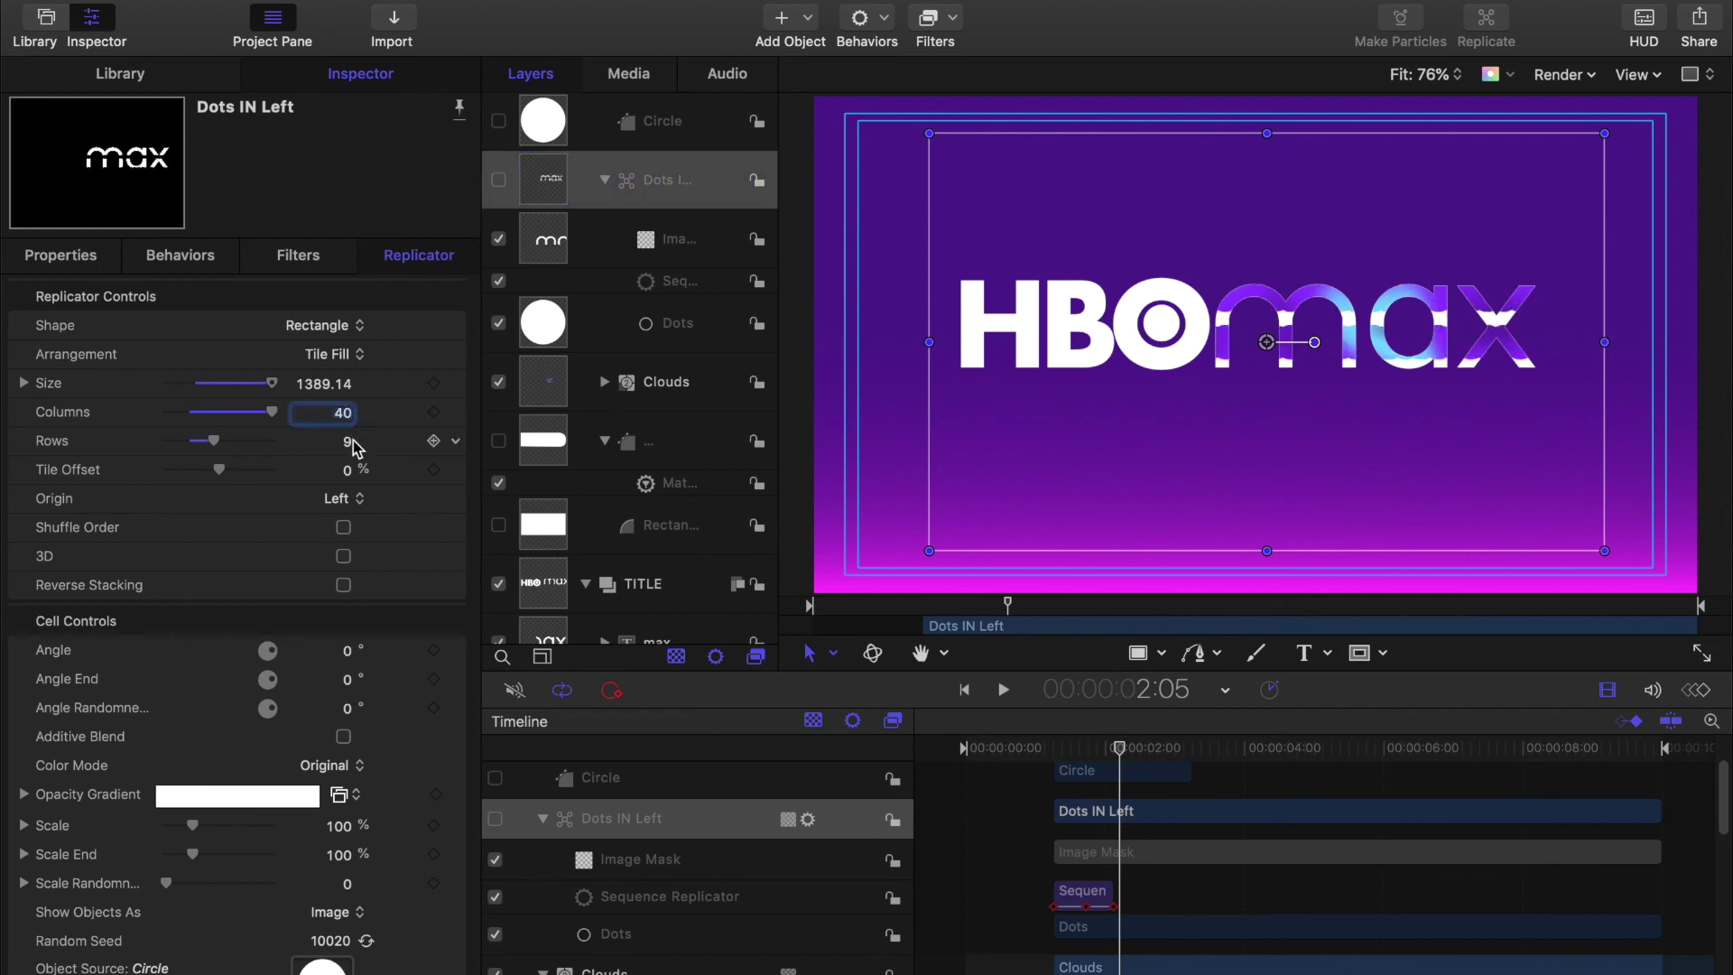
key("Return")
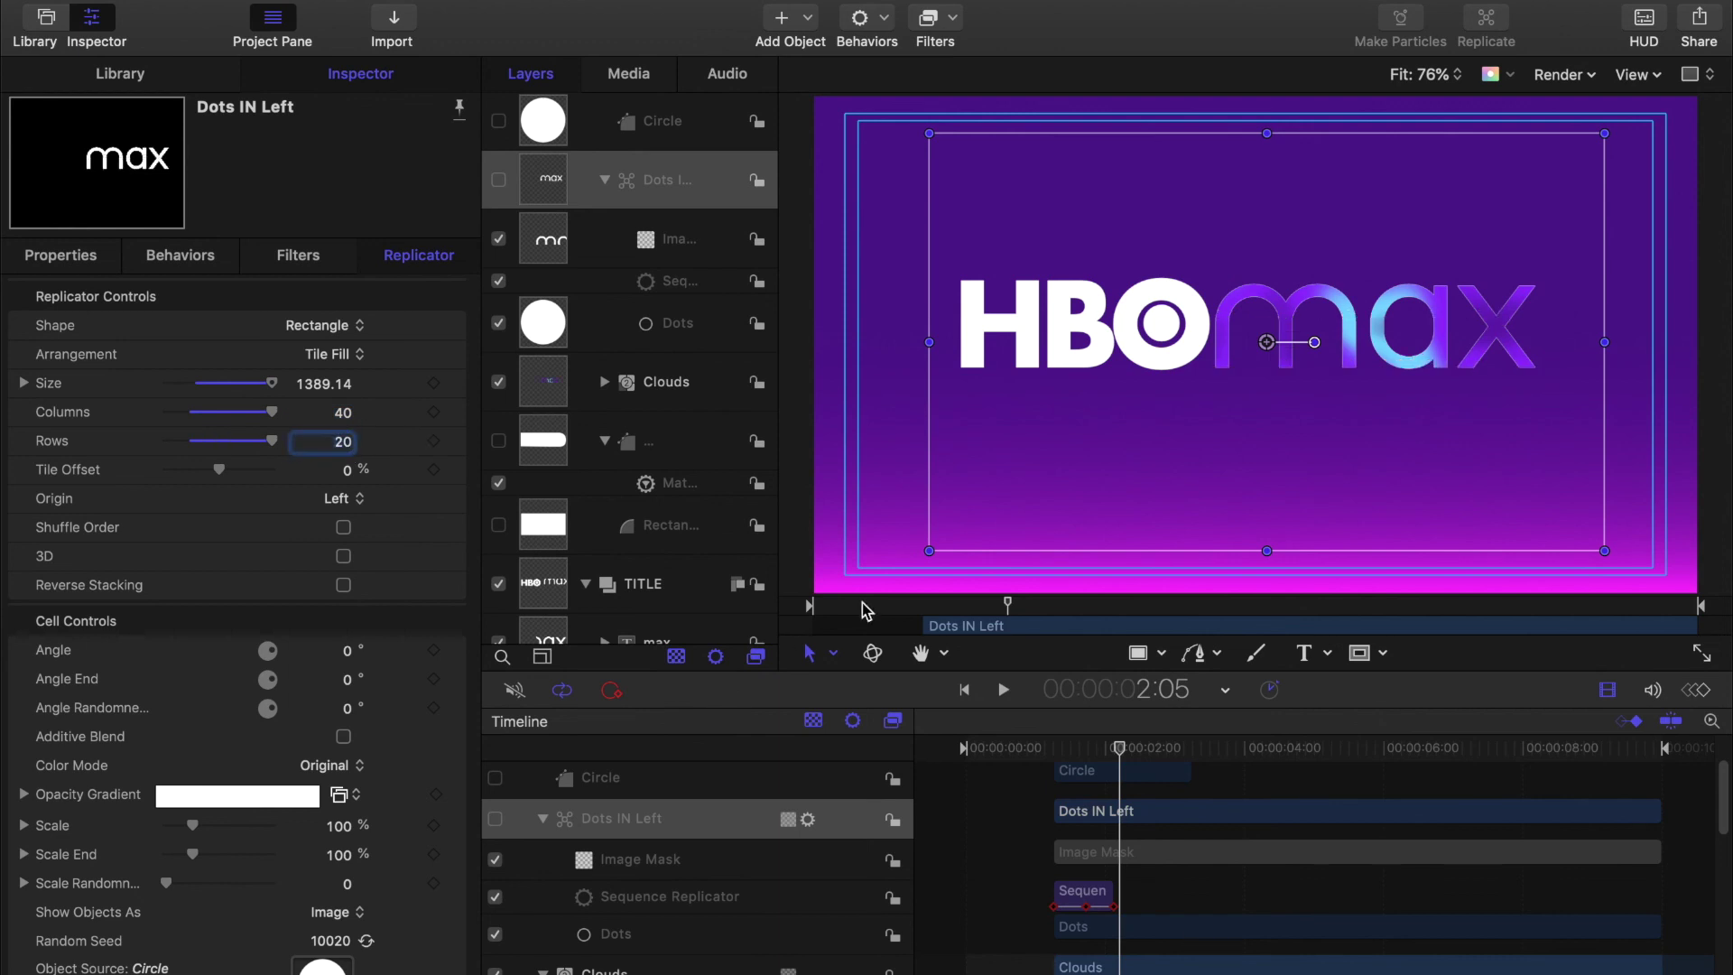
Step: Play the animation from the first frame to review the reveal across the max lettering with the denser dot grid
left_click_drag(1103, 748, 966, 749)
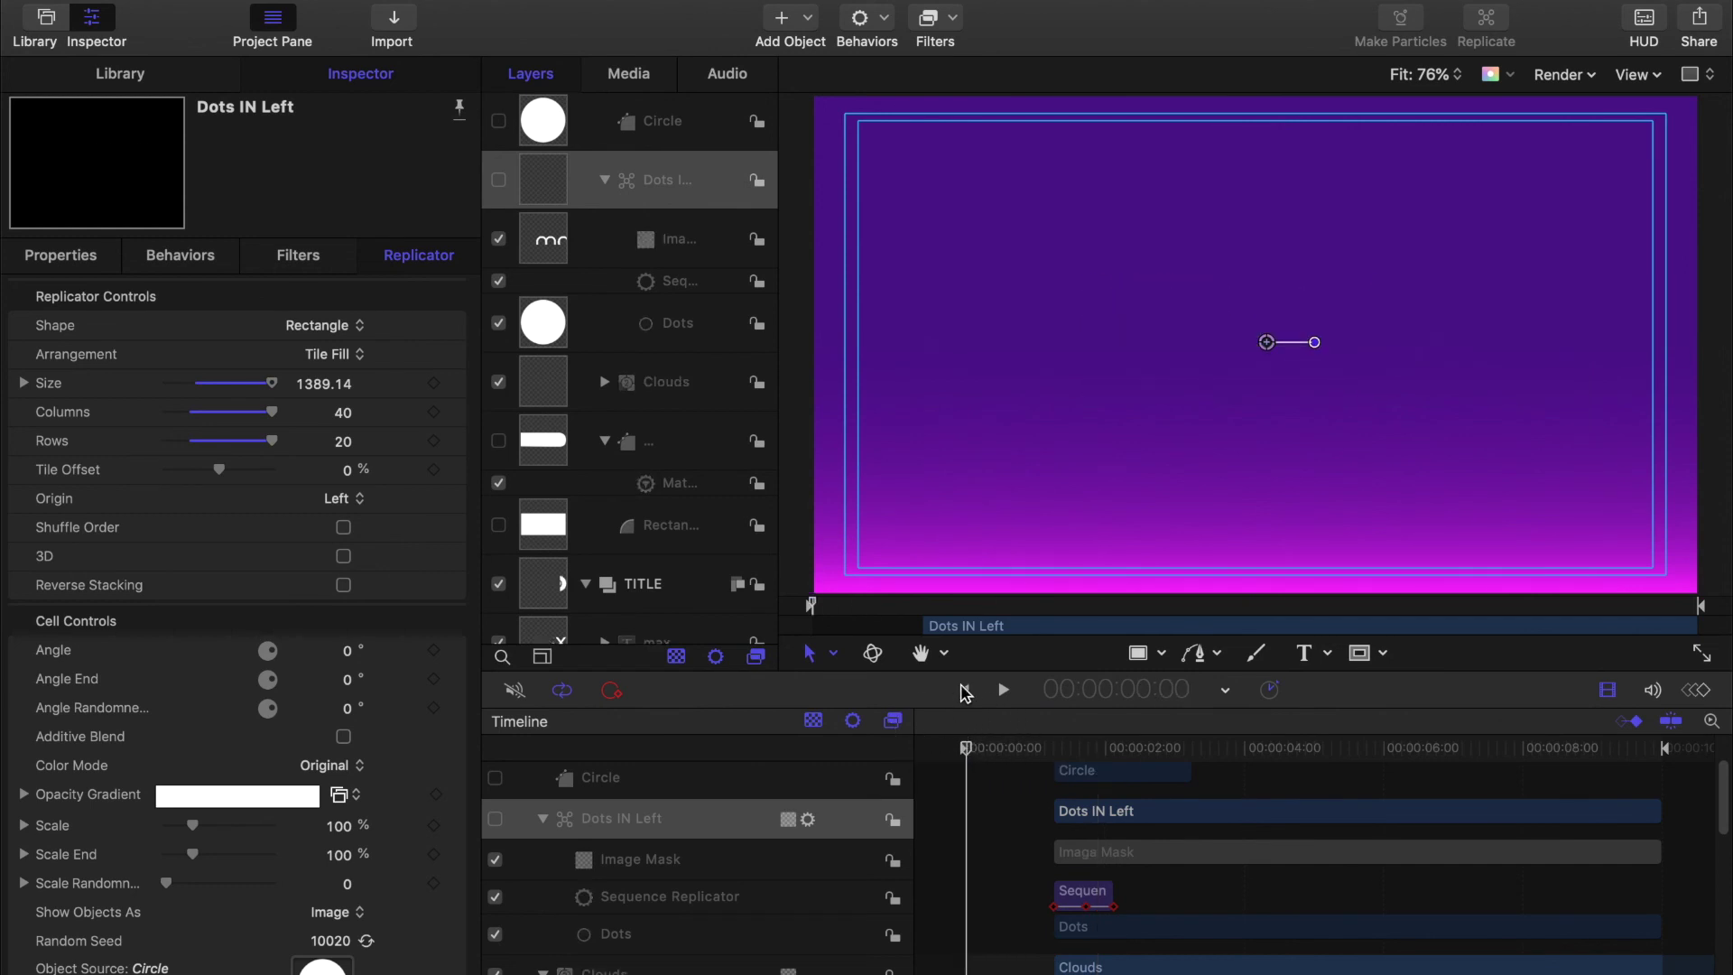
left_click(1002, 691)
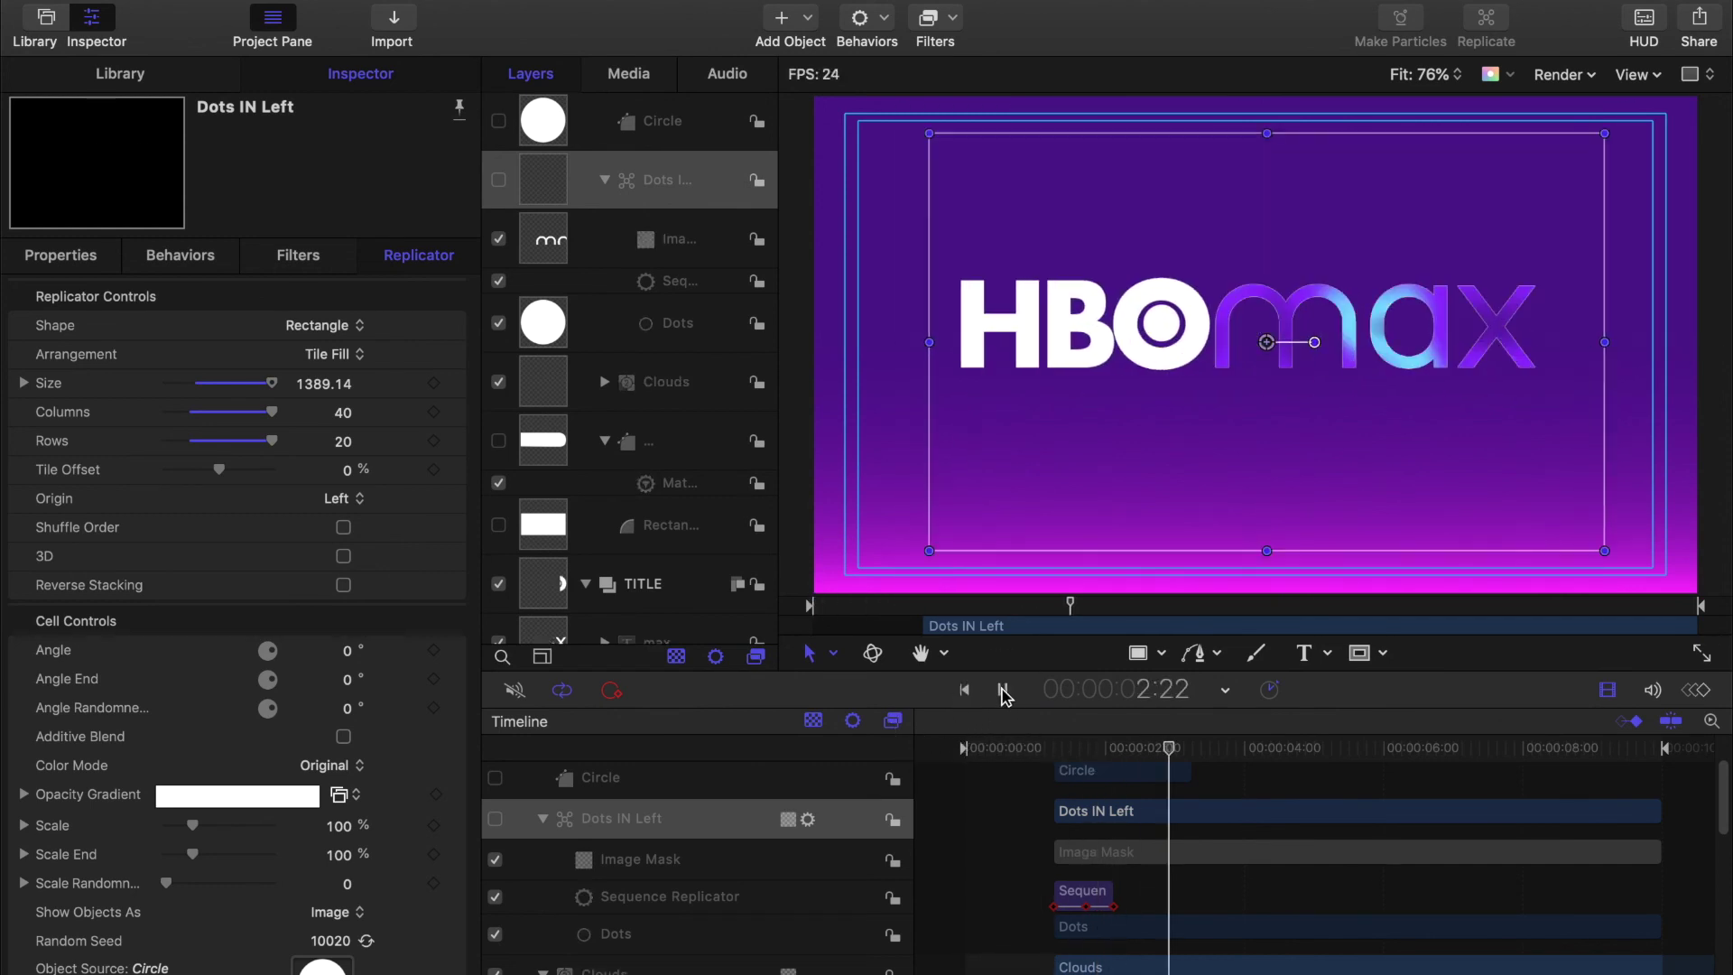
left_click(1004, 693)
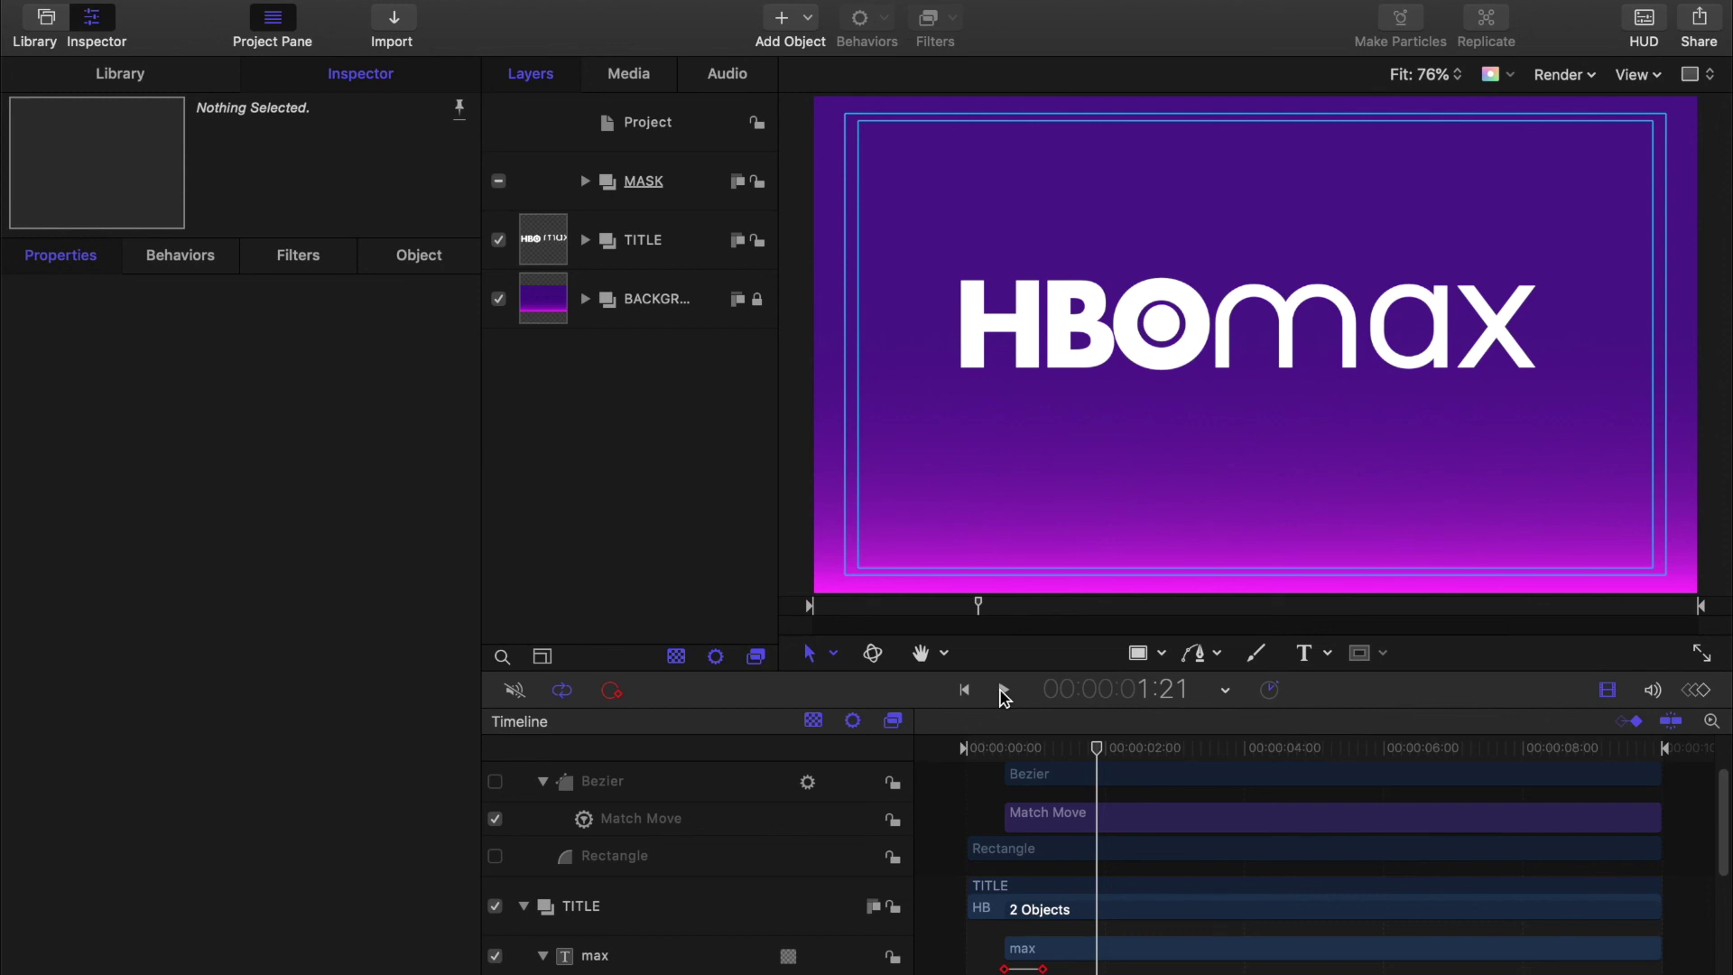
left_click(1004, 692)
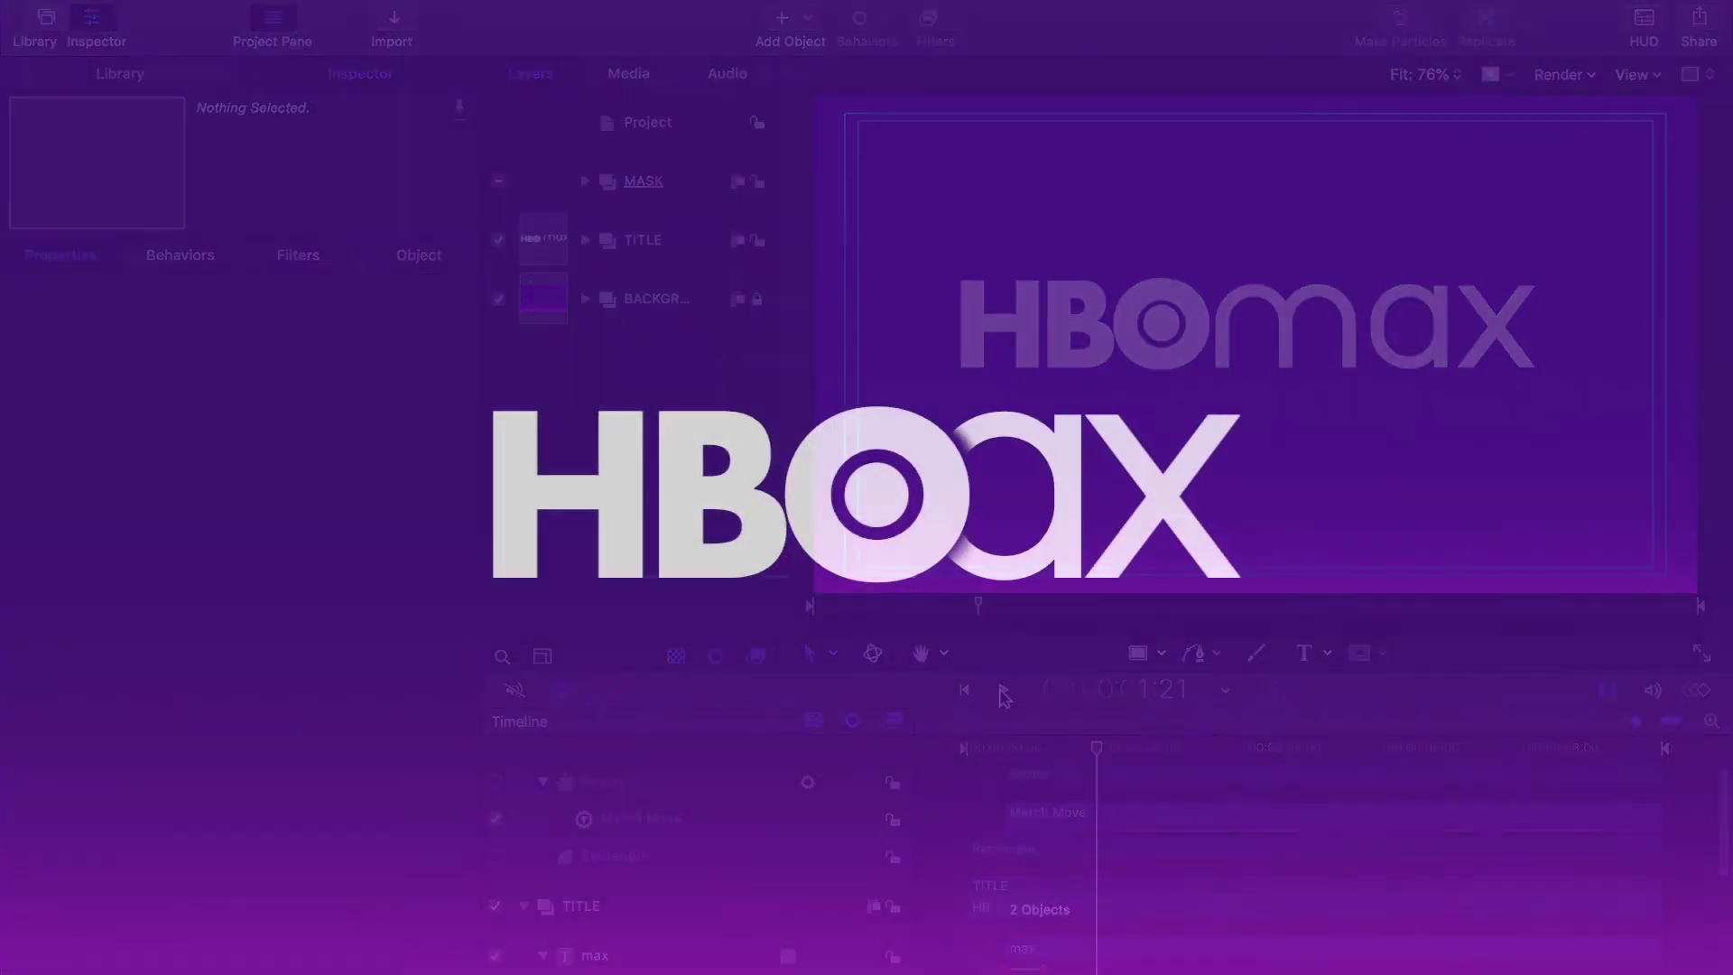